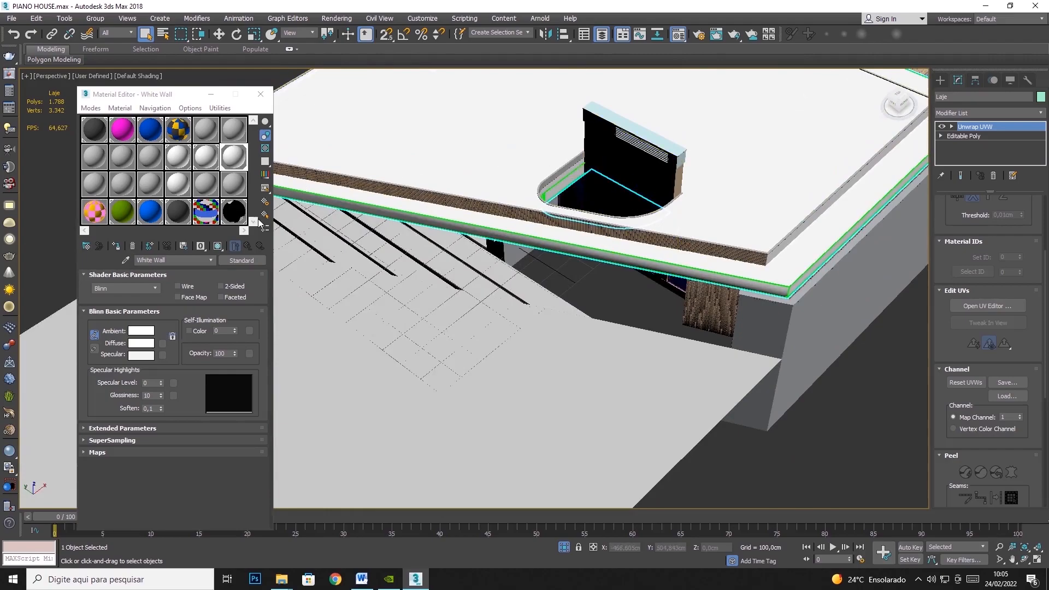
- Sample the roof slab's multi/sub-object material into the White Wall sample slot
{"action": "left_click", "coordinate": [126, 262]}
{"action": "left_click", "coordinate": [542, 245]}
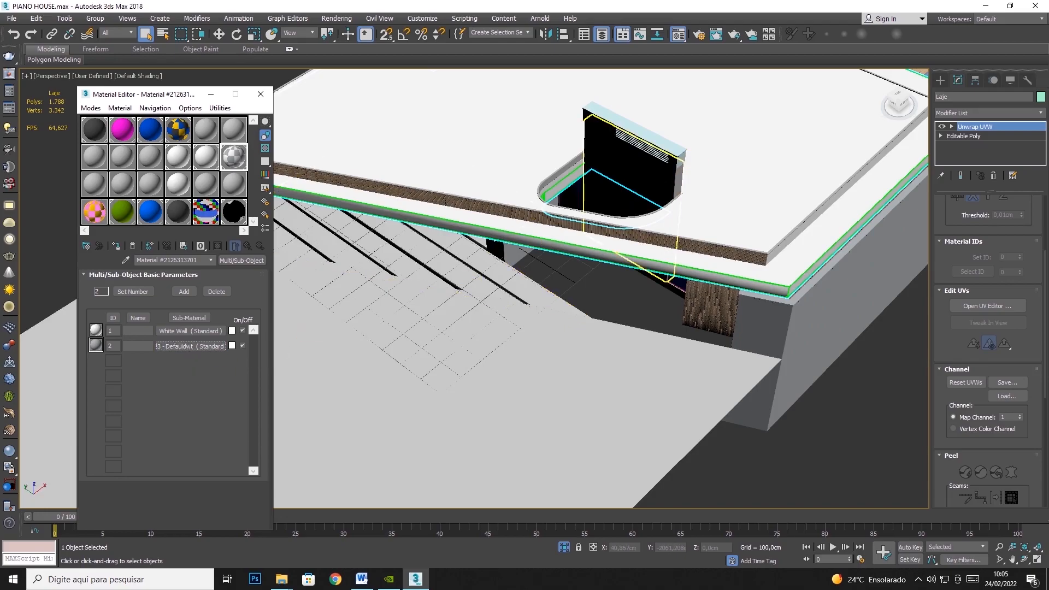
- Select the brown courtyard door panel and sample the adjacent window's Rubber, Glass and Black multi/sub-object material into the white slot in the third row
{"action": "left_click", "coordinate": [1024, 558]}
{"action": "left_click_drag", "start_coordinate": [803, 428], "coordinate": [519, 244]}
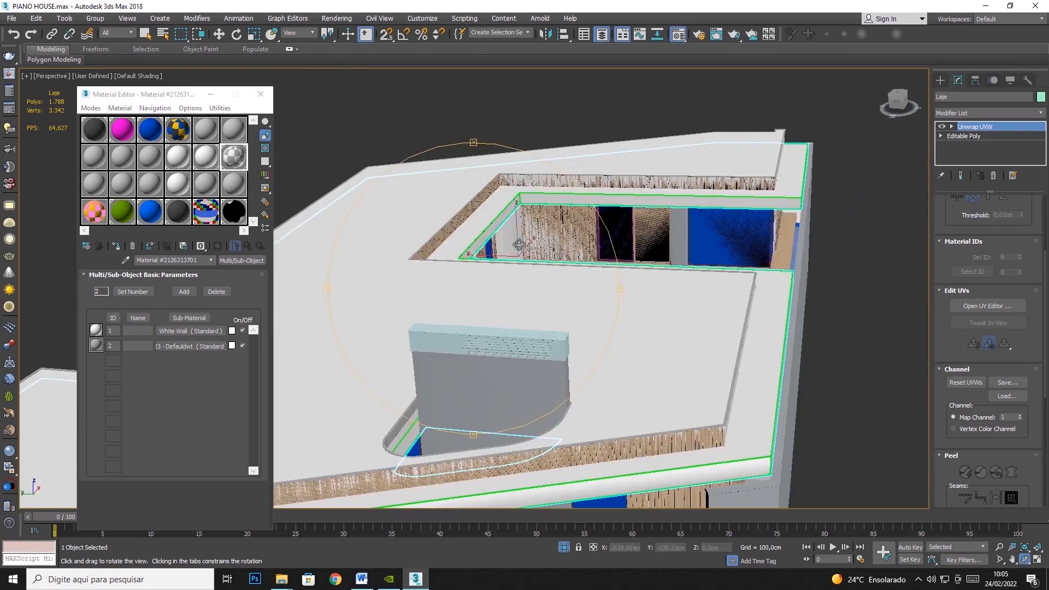
{"action": "scroll", "coordinate": [511, 393], "scroll_direction": "up", "scroll_amount": 5}
{"action": "scroll", "coordinate": [505, 408], "scroll_direction": "down", "scroll_amount": 6}
{"action": "mouse_move", "coordinate": [517, 398]}
{"action": "left_mouse_down"}
{"action": "mouse_move", "coordinate": [526, 362]}
{"action": "mouse_move", "coordinate": [510, 379]}
{"action": "left_mouse_up"}
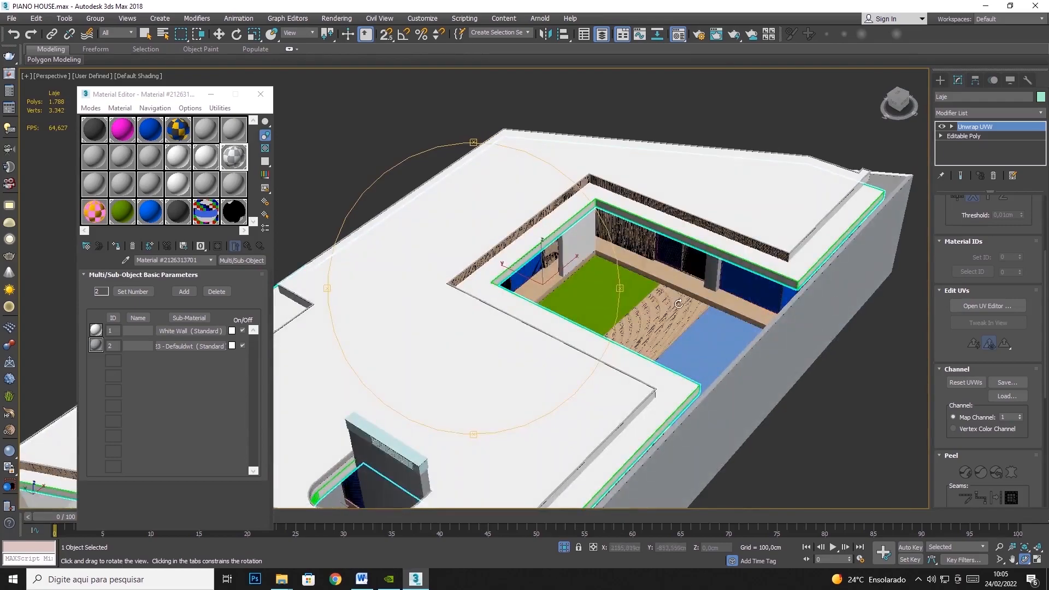
{"action": "scroll", "coordinate": [678, 304], "scroll_direction": "up", "scroll_amount": 8}
{"action": "key", "text": "w"}
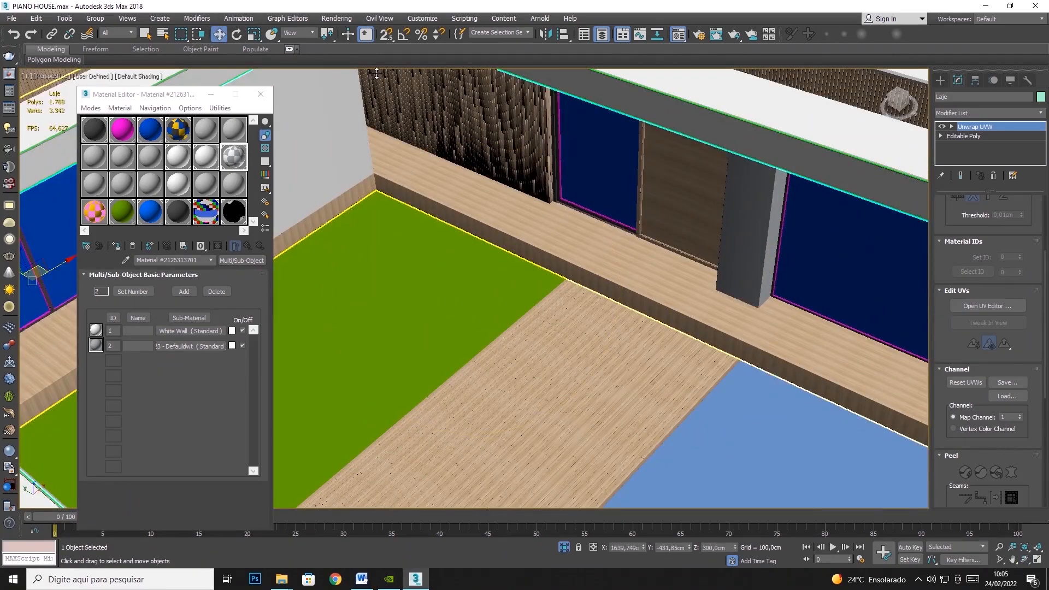
{"action": "left_click", "coordinate": [687, 190]}
{"action": "right_click", "coordinate": [687, 191]}
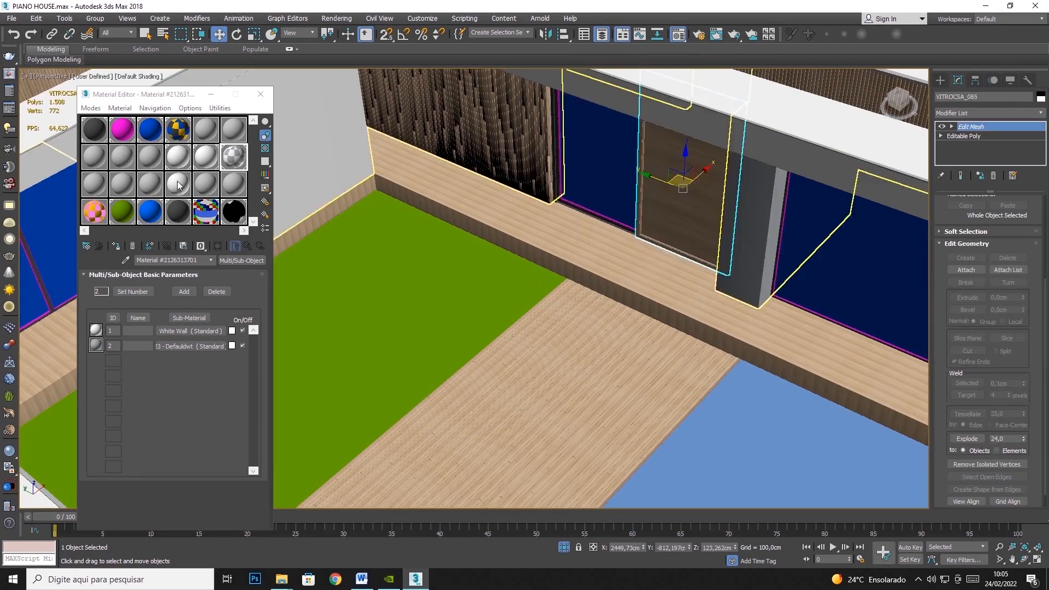
{"action": "left_click", "coordinate": [178, 184]}
{"action": "left_click", "coordinate": [125, 260]}
{"action": "left_click", "coordinate": [587, 150]}
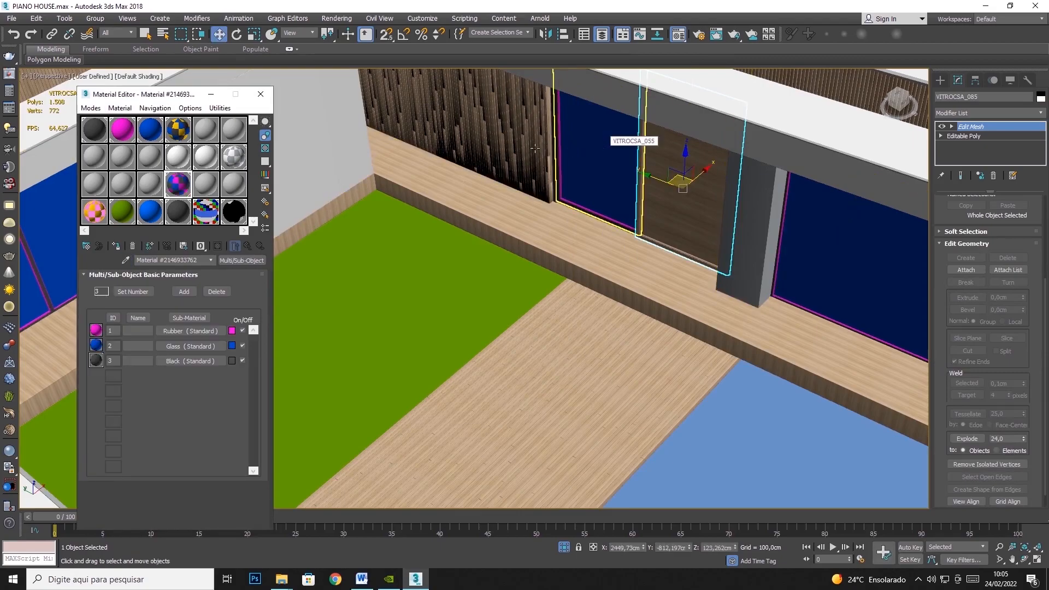
- Apply the Rubber material to the courtyard door panel and the Glass material to its large pane polygon
{"action": "left_click_drag", "start_coordinate": [191, 331], "coordinate": [694, 166]}
{"action": "right_click", "coordinate": [661, 192]}
{"action": "left_click", "coordinate": [640, 139]}
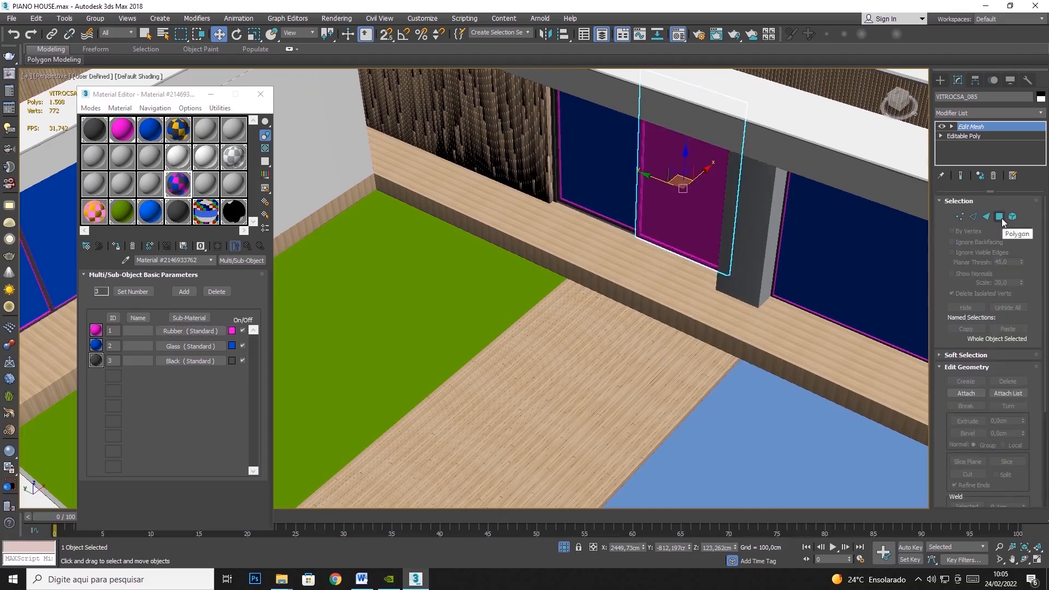
{"action": "left_click", "coordinate": [683, 175]}
{"action": "left_click_drag", "start_coordinate": [190, 346], "coordinate": [686, 197]}
{"action": "left_click", "coordinate": [977, 126]}
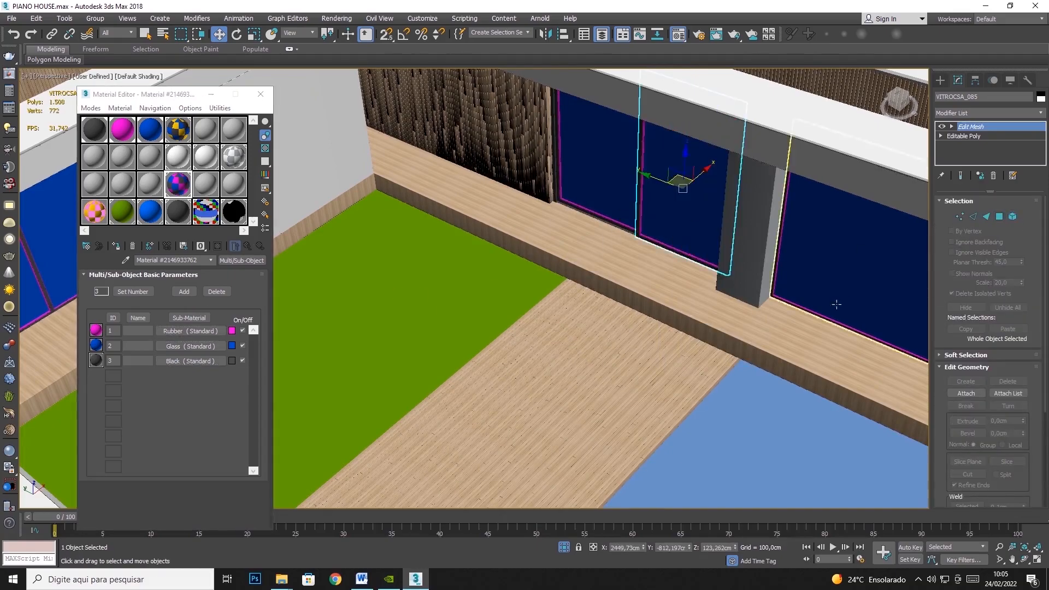
- Select the roof object Celing_02 and remove its UVW Map modifier
{"action": "scroll", "coordinate": [847, 293], "scroll_direction": "down", "scroll_amount": 6}
{"action": "left_click", "coordinate": [852, 416]}
{"action": "middle_click_drag", "start_coordinate": [808, 383], "coordinate": [836, 216], "text": "alt"}
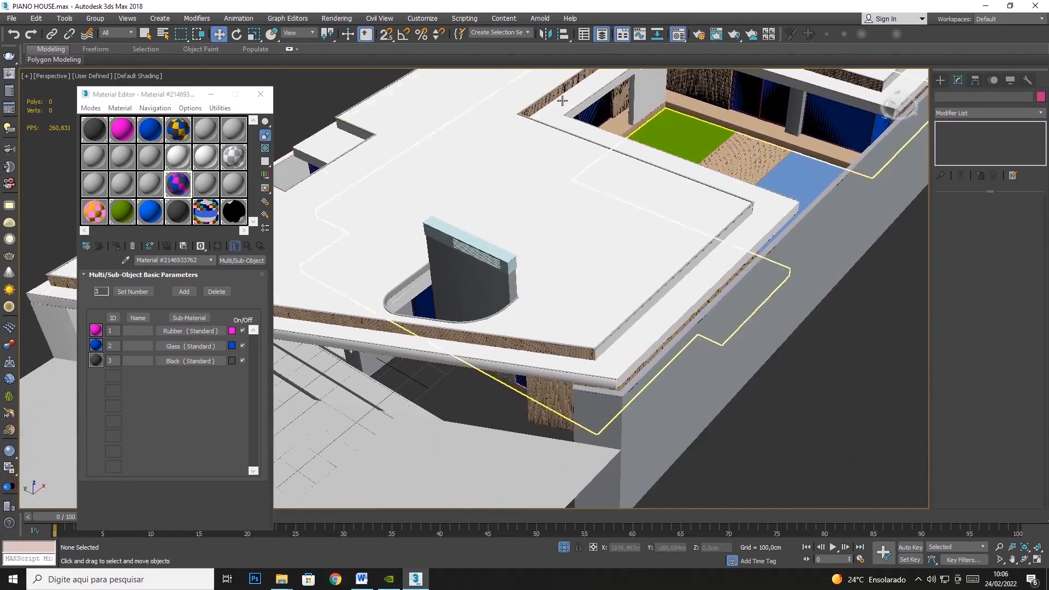
{"action": "left_click", "coordinate": [148, 35]}
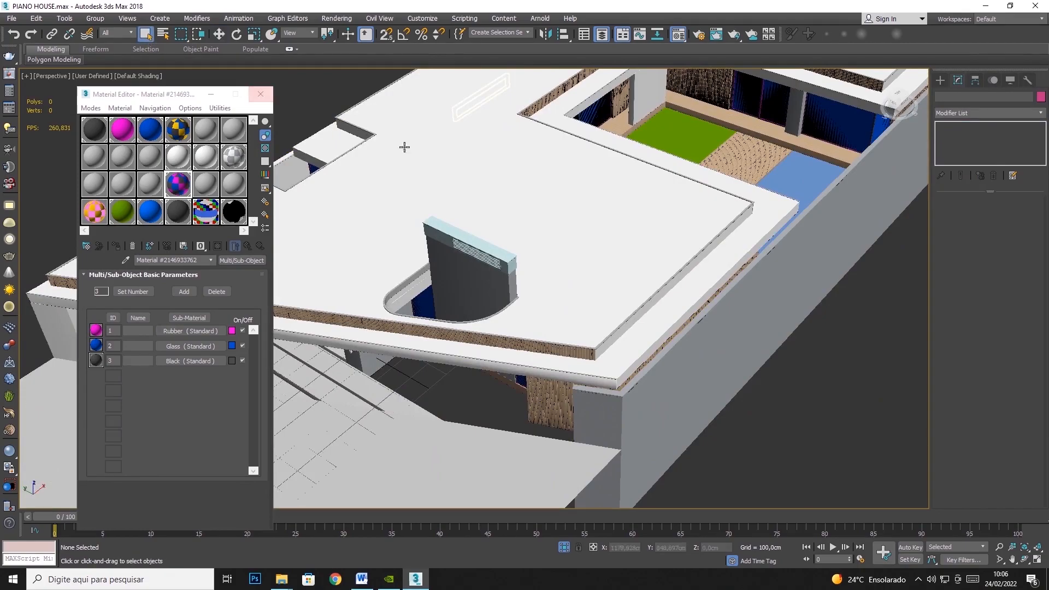
{"action": "left_click", "coordinate": [499, 183]}
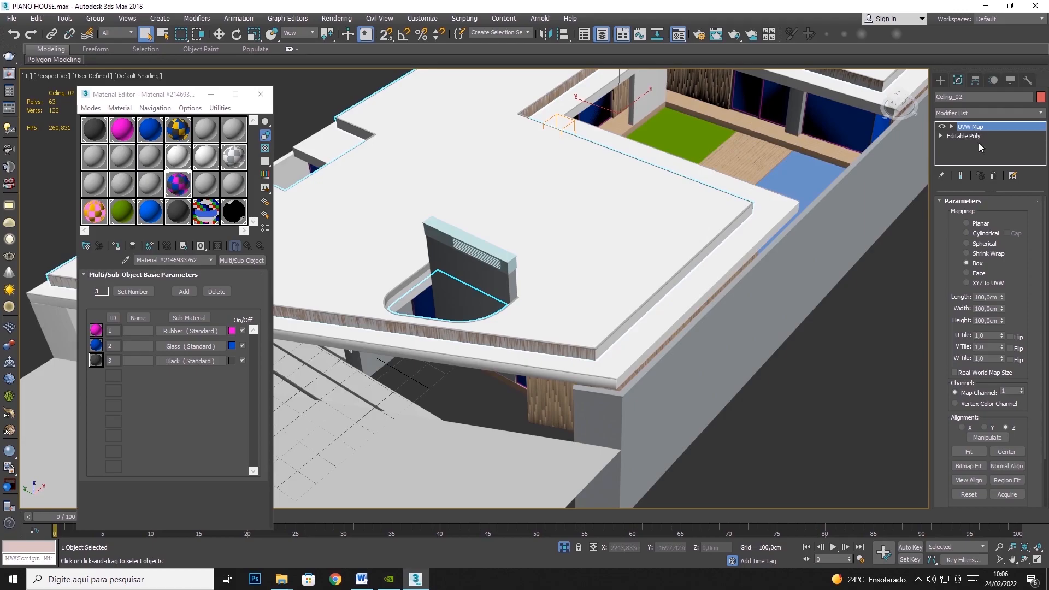
{"action": "left_click", "coordinate": [992, 176]}
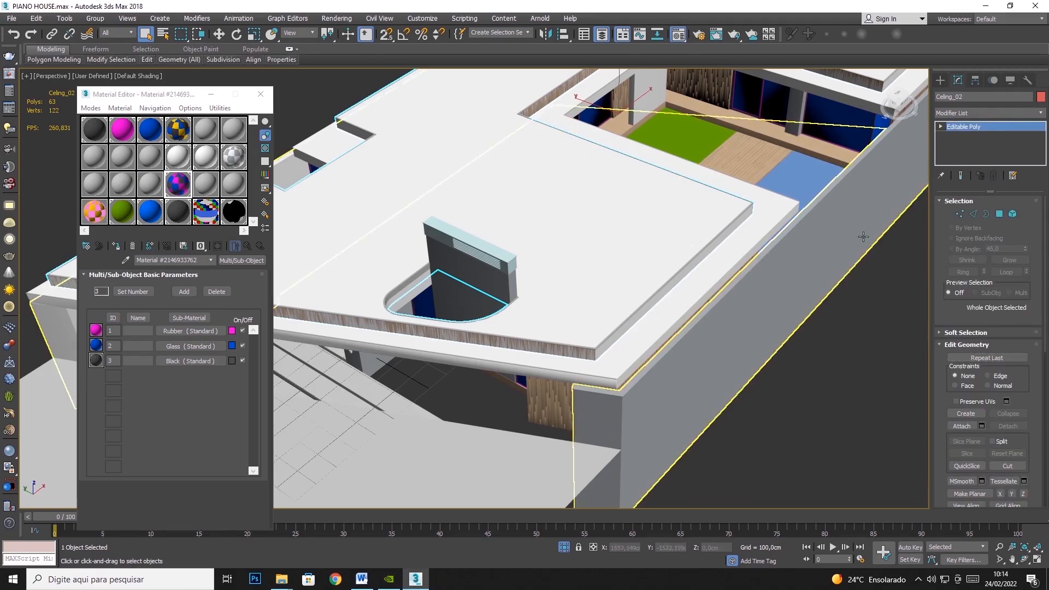
- Add a new UVW Map modifier to Celing_02
{"action": "left_click", "coordinate": [942, 83]}
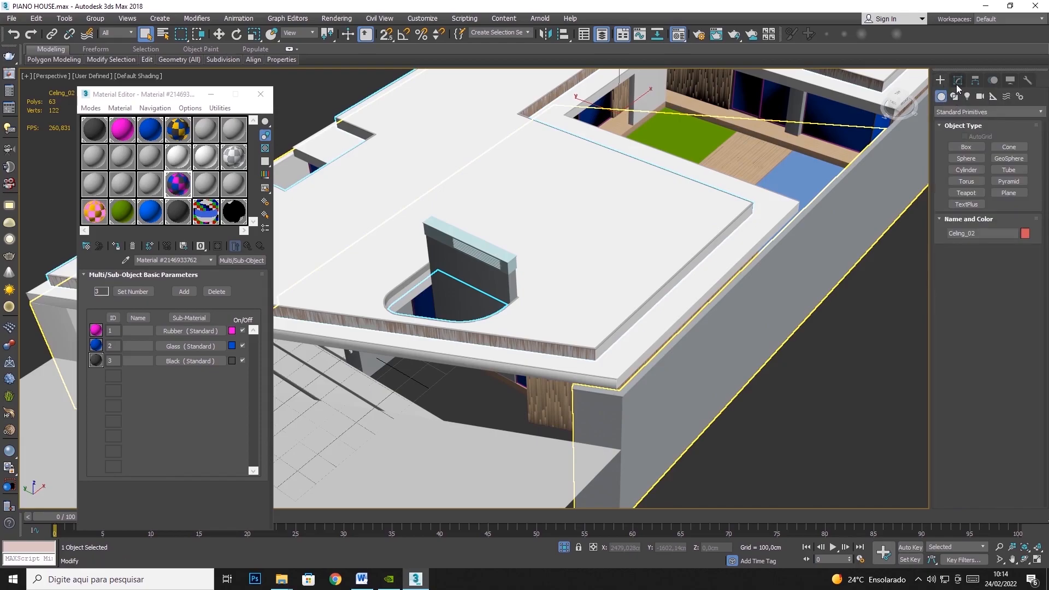
{"action": "left_click", "coordinate": [956, 82]}
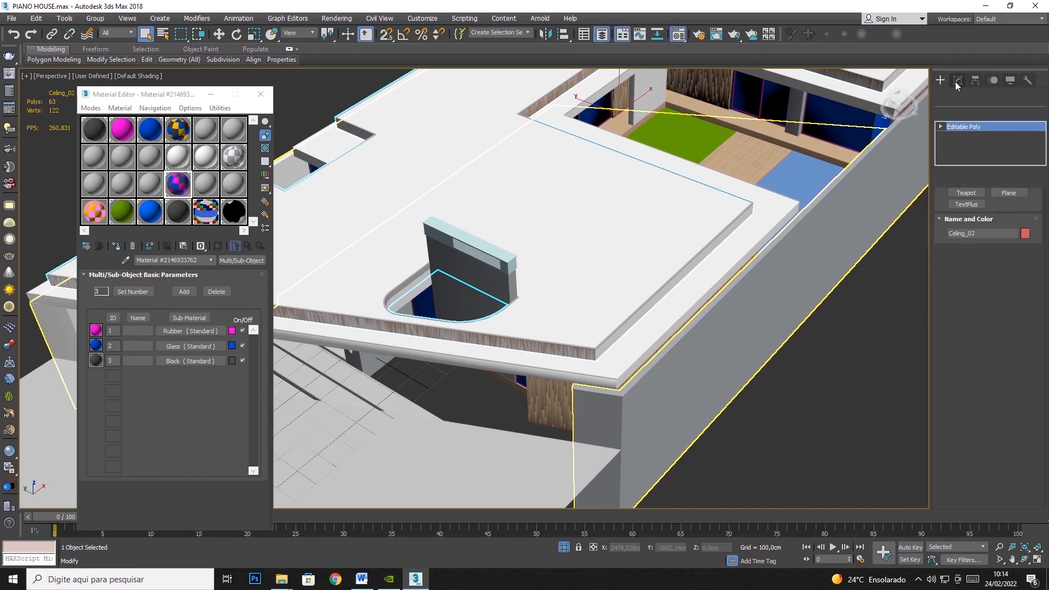
{"action": "left_click", "coordinate": [1017, 112]}
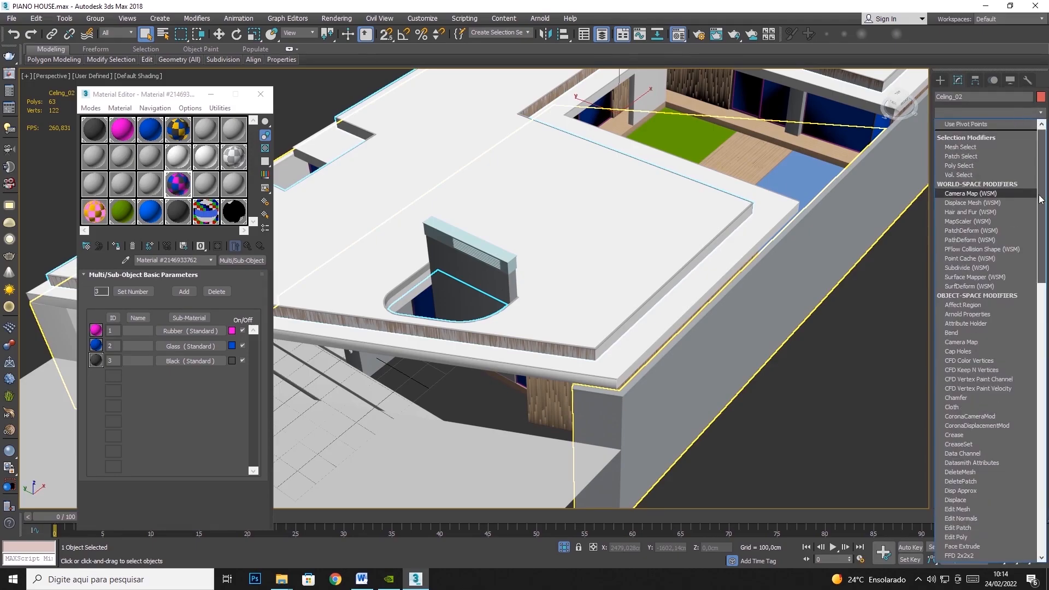
{"action": "left_click_drag", "start_coordinate": [1040, 197], "coordinate": [1040, 475]}
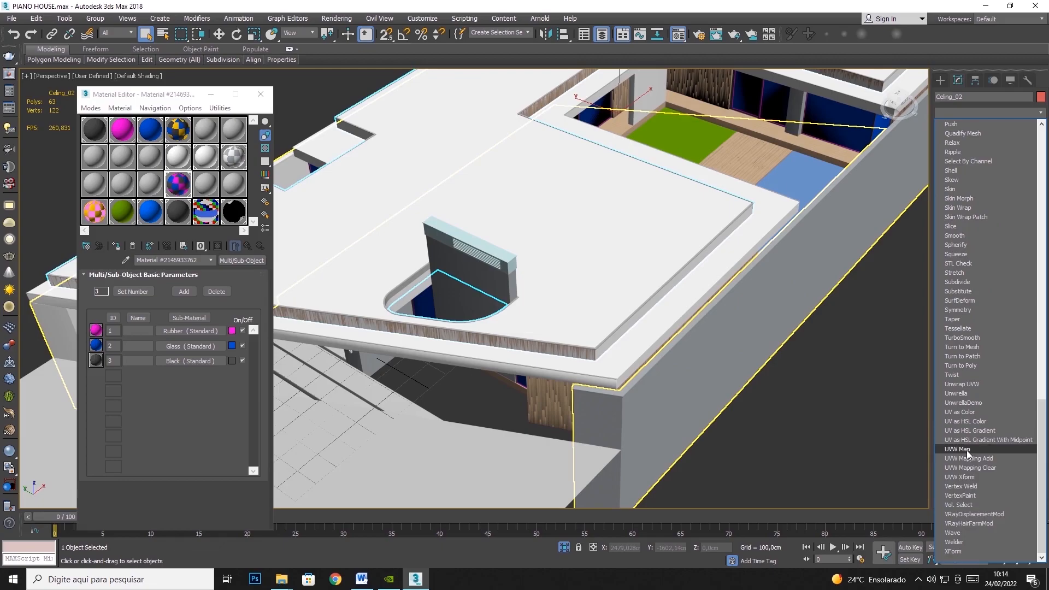
{"action": "left_click", "coordinate": [957, 449]}
{"action": "left_click", "coordinate": [968, 452]}
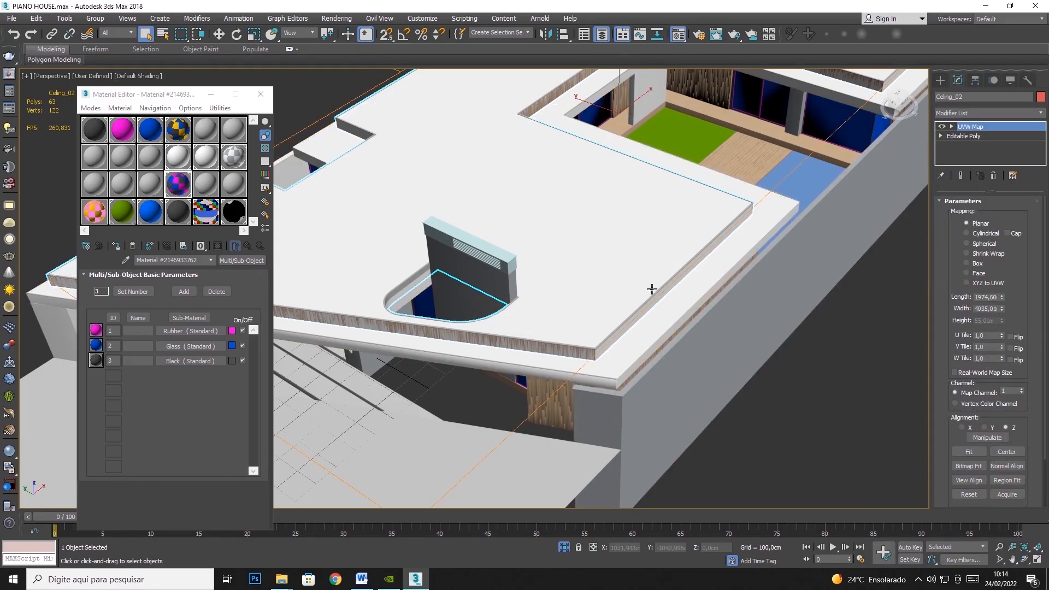
- Try the Spherical, Shrink Wrap and Box mapping types on the roof, and return it to Planar
{"action": "left_click", "coordinate": [983, 243]}
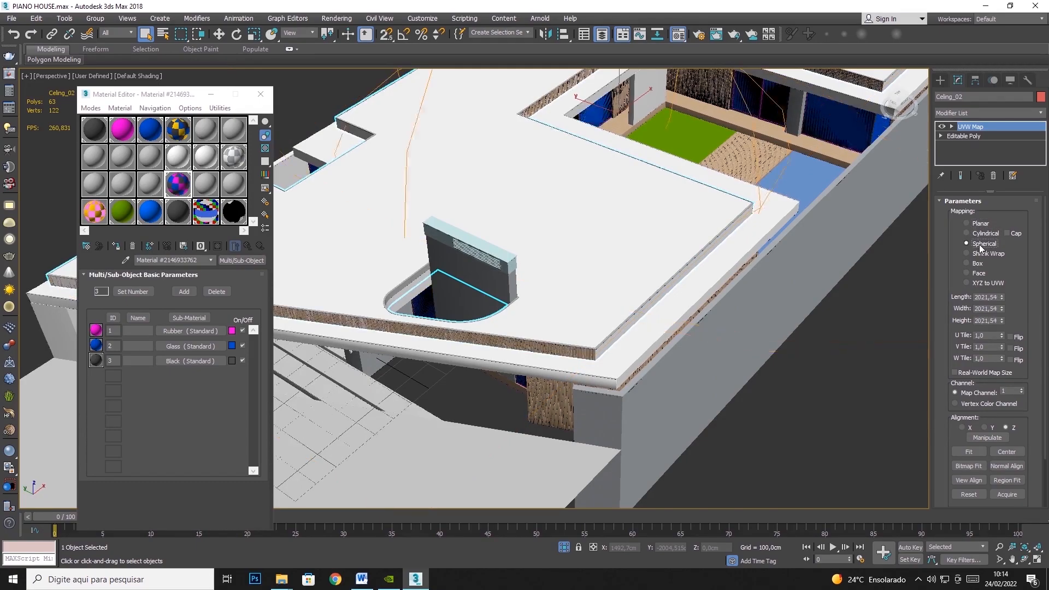
{"action": "scroll", "coordinate": [739, 279], "scroll_direction": "down", "scroll_amount": 10}
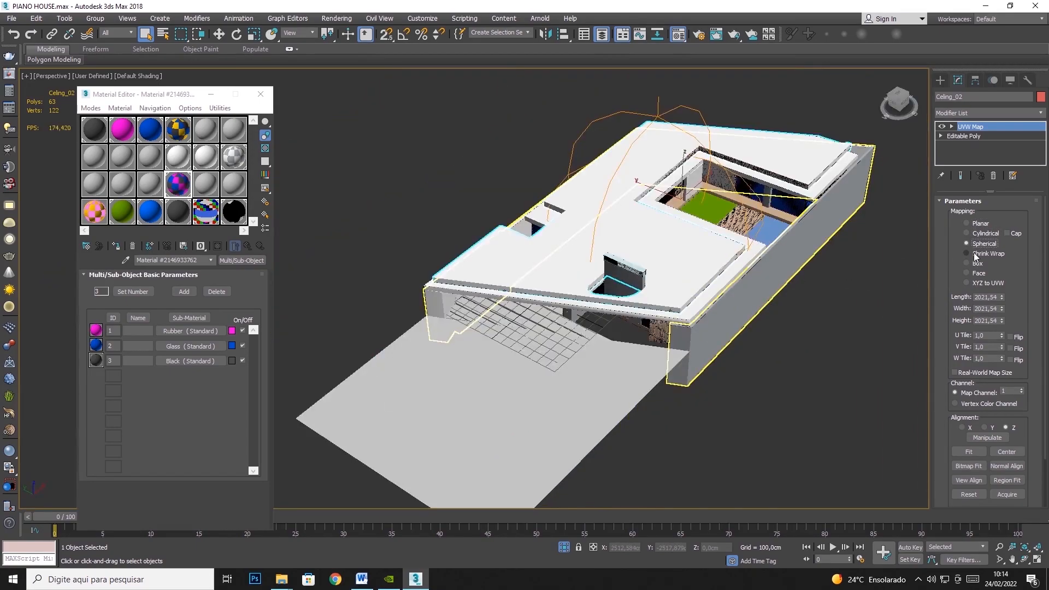
{"action": "left_click", "coordinate": [982, 255]}
{"action": "left_click", "coordinate": [979, 266]}
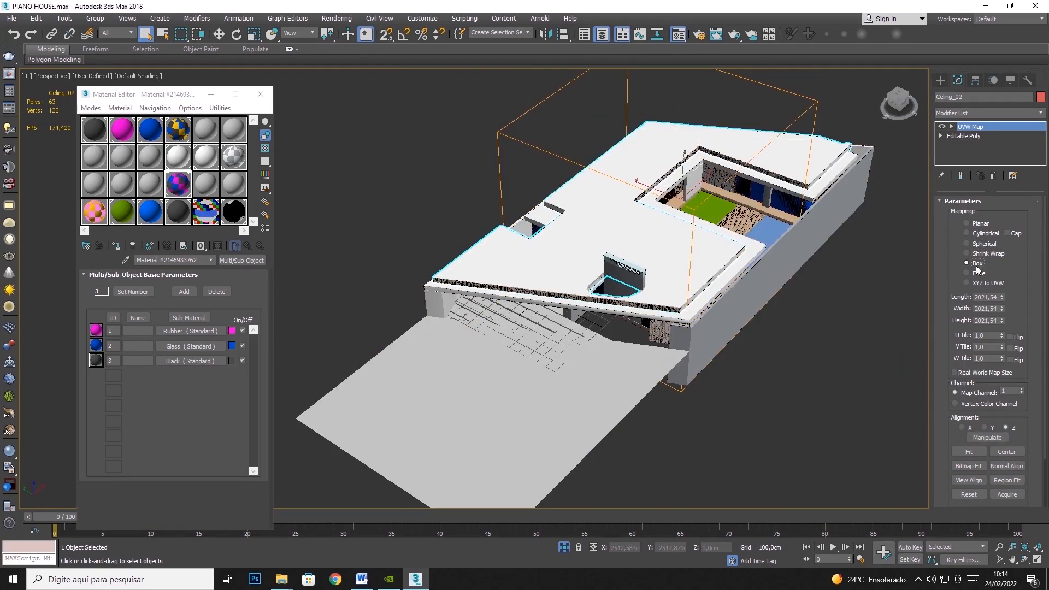
{"action": "left_click", "coordinate": [981, 225]}
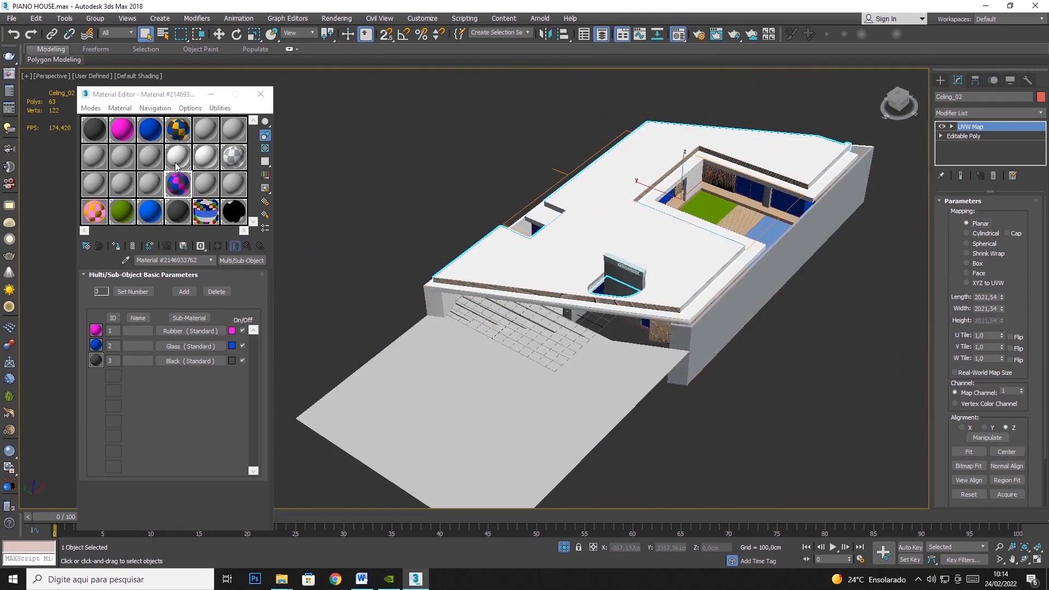
- Load the wood bitmap 999b8c3b9fefd47021d5b5b64a0d113f.jpg as the 09 - Default material's diffuse map and assign it to the roof with viewport display on
{"action": "left_click", "coordinate": [118, 176]}
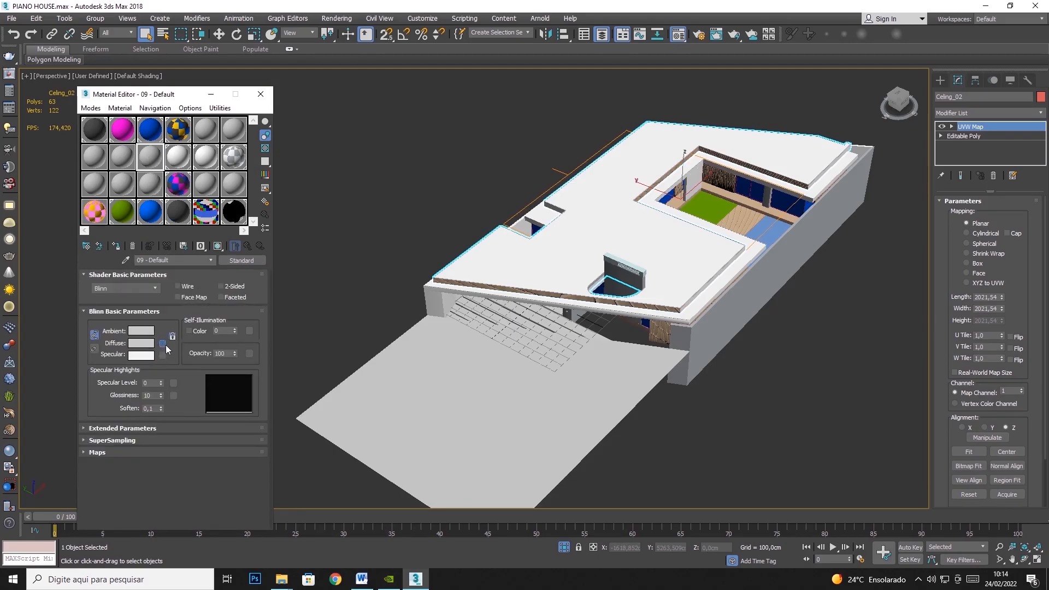
{"action": "left_click", "coordinate": [163, 343]}
{"action": "double_click", "coordinate": [439, 165]}
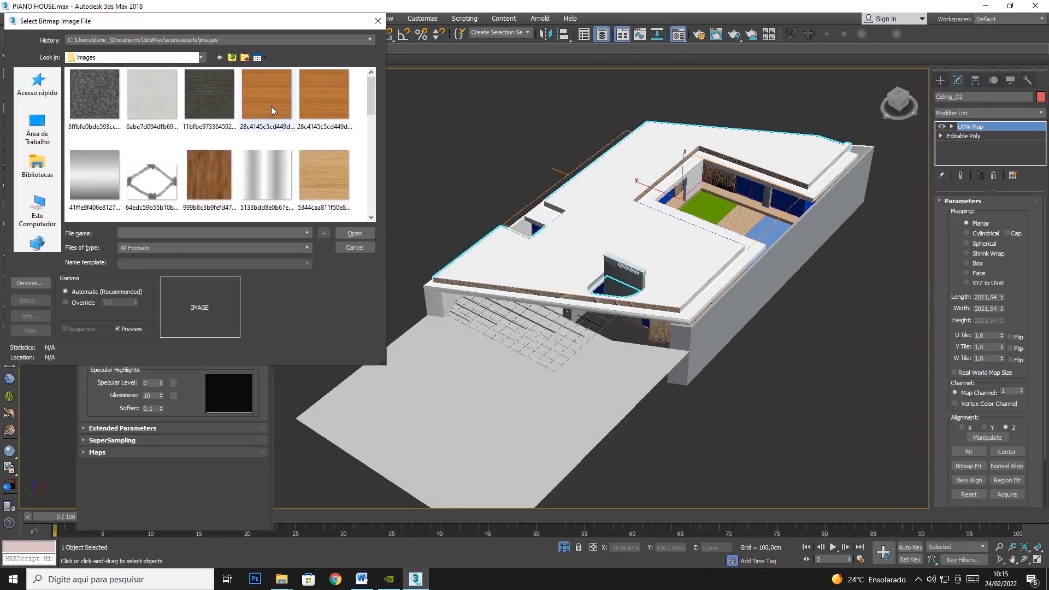
{"action": "left_click", "coordinate": [207, 161]}
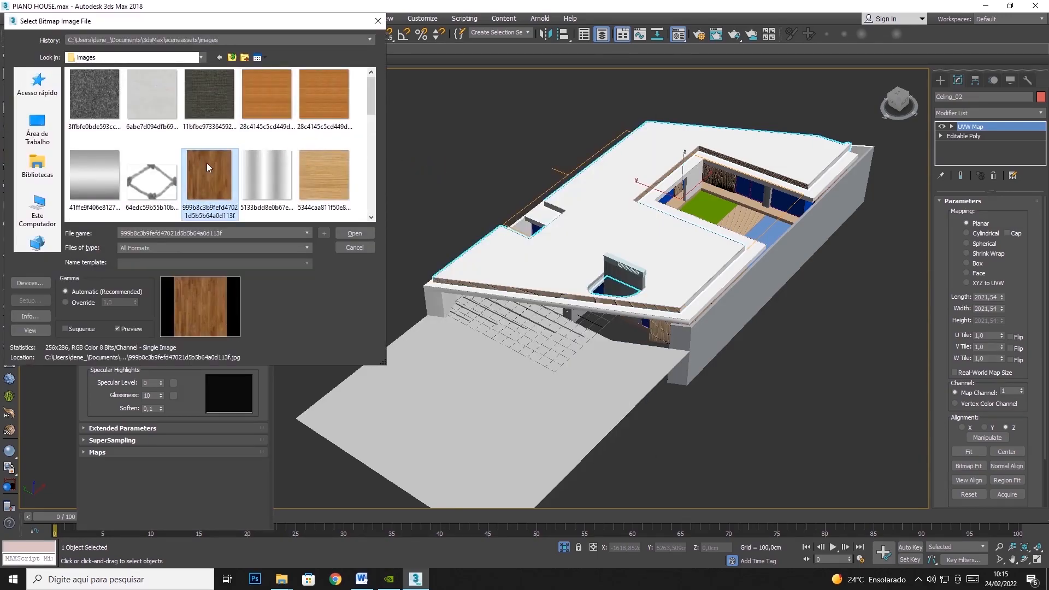
{"action": "left_click", "coordinate": [355, 233]}
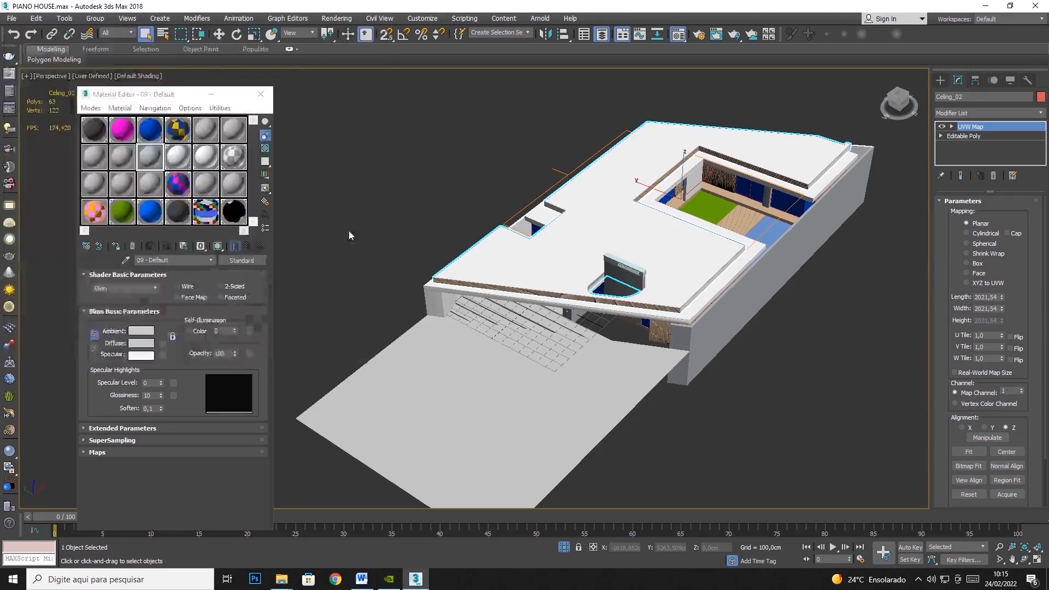
{"action": "left_click", "coordinate": [120, 248]}
{"action": "left_click", "coordinate": [215, 248]}
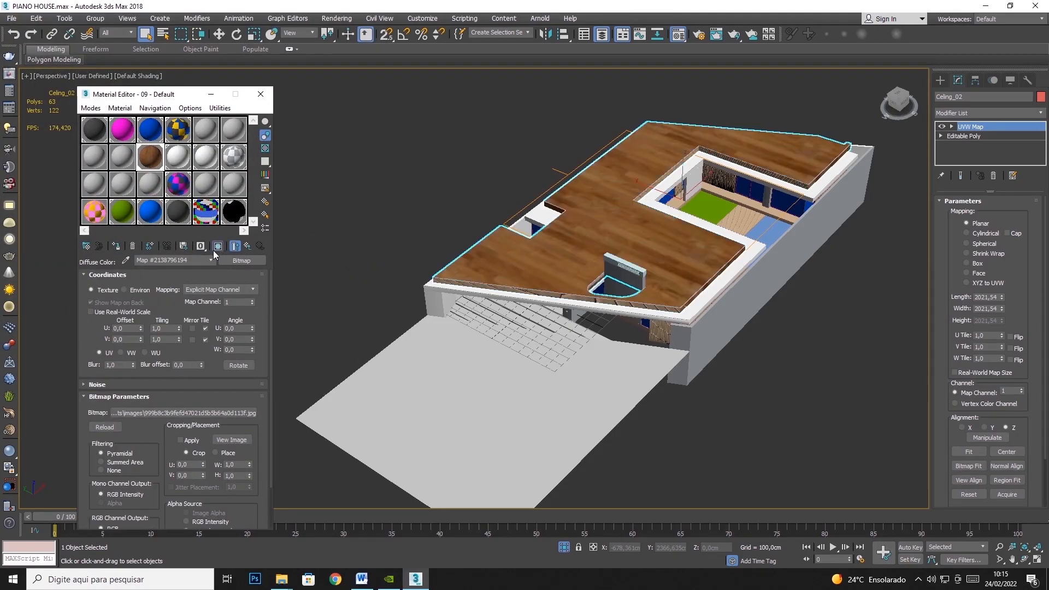
- Compare the Cylindrical, Spherical, Shrink Wrap, Box and Face mappings on the wood-textured roof, and return to Planar
{"action": "scroll", "coordinate": [724, 225], "scroll_direction": "up", "scroll_amount": 5}
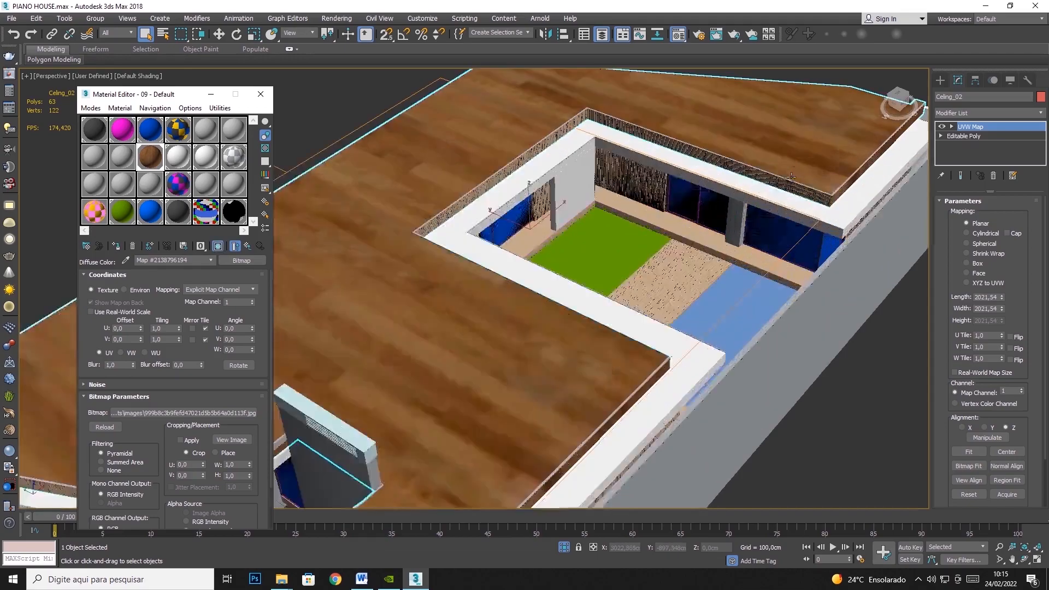
{"action": "left_click", "coordinate": [966, 233]}
{"action": "key", "text": "z"}
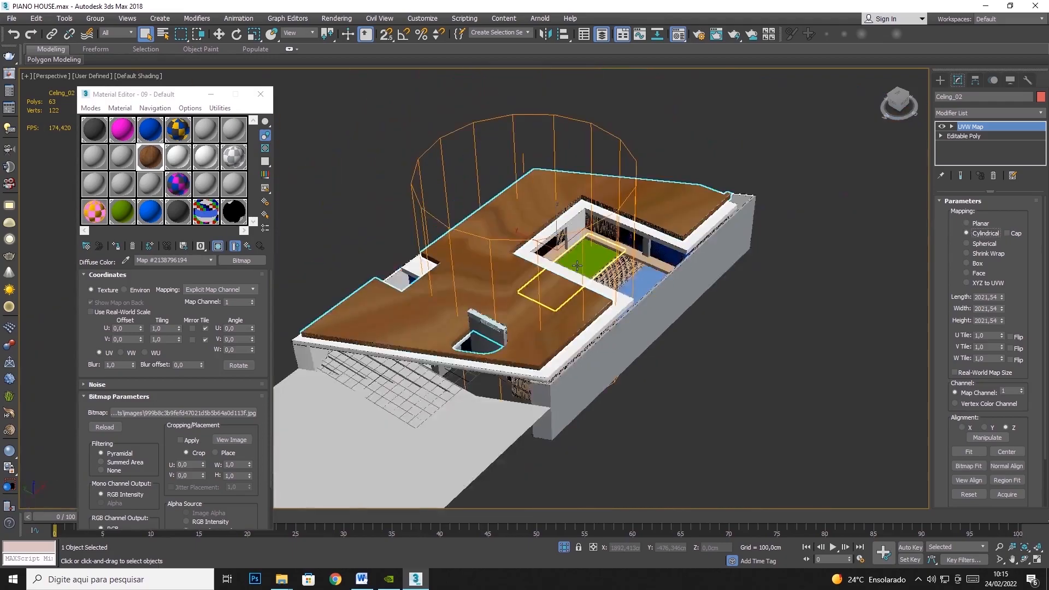
{"action": "left_click", "coordinate": [978, 247]}
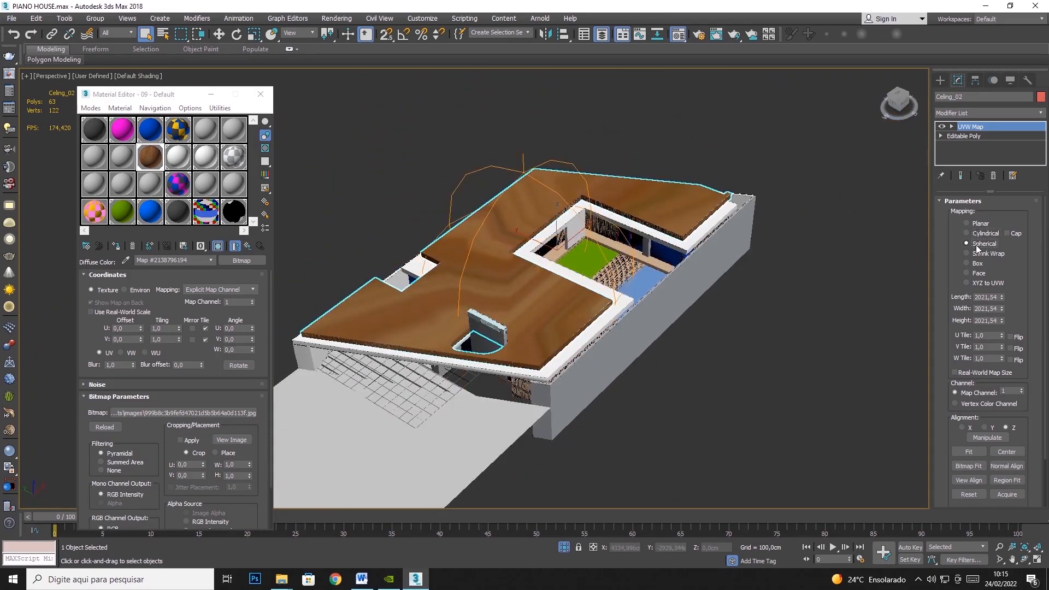
{"action": "left_click", "coordinate": [982, 254]}
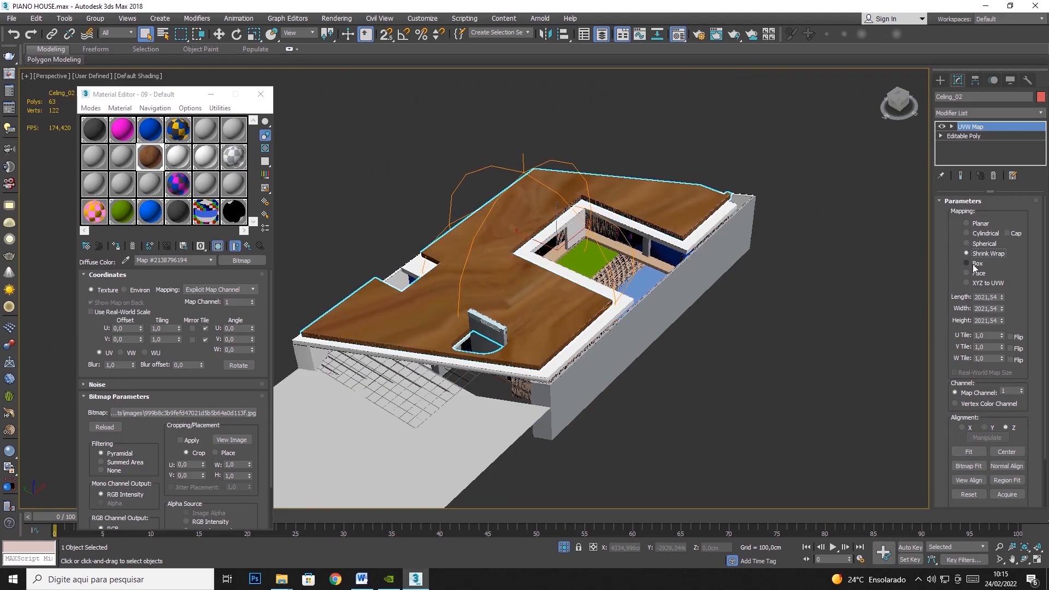
{"action": "left_click", "coordinate": [972, 264]}
{"action": "left_click", "coordinate": [973, 274]}
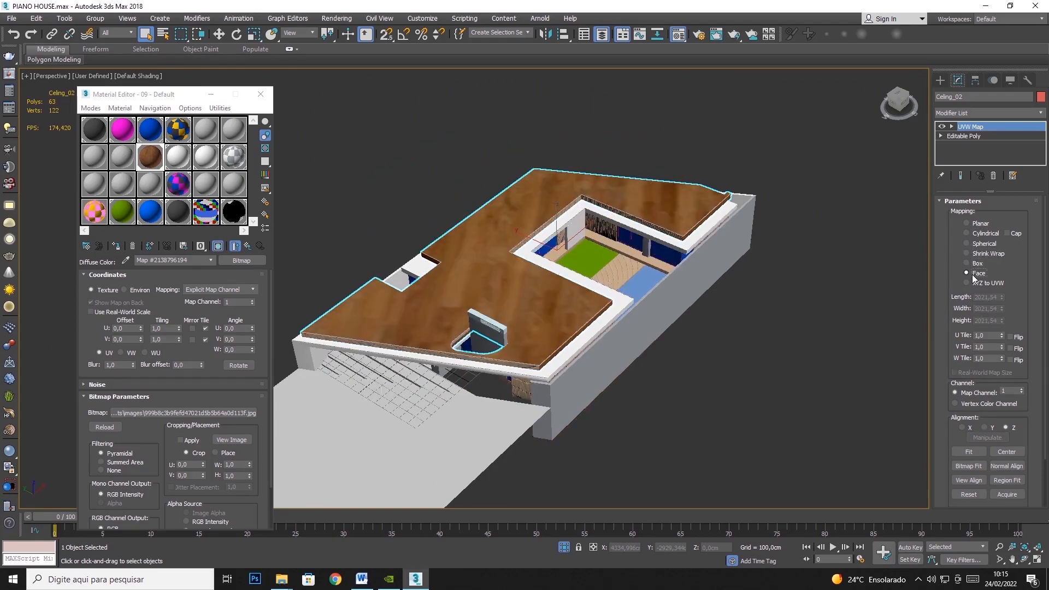
{"action": "left_click", "coordinate": [978, 224]}
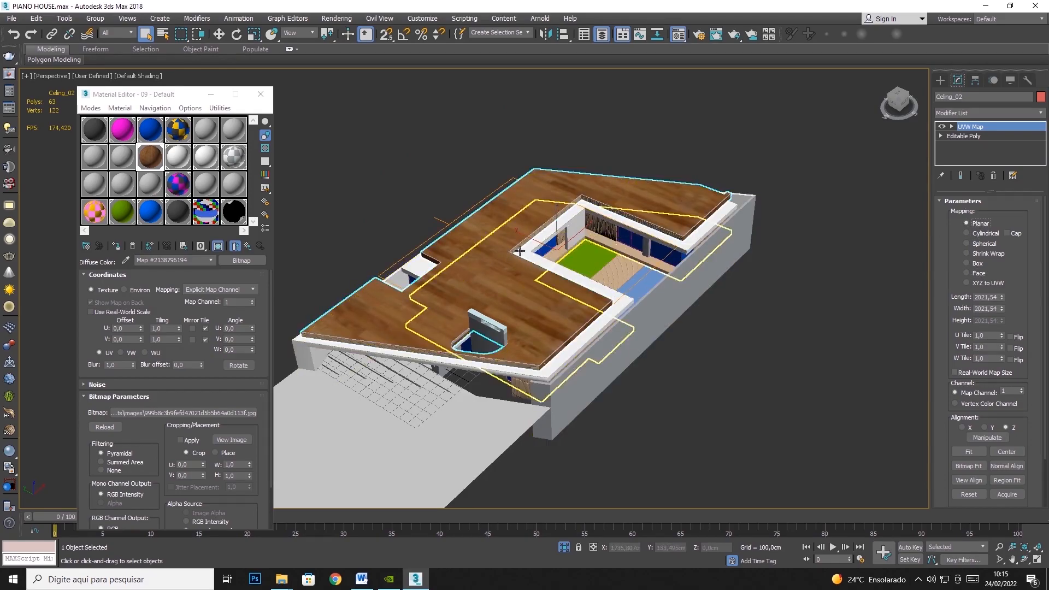
- Try Cylindrical mapping on the roof once more and set its UVW Map type to Box
{"action": "left_click", "coordinate": [972, 233]}
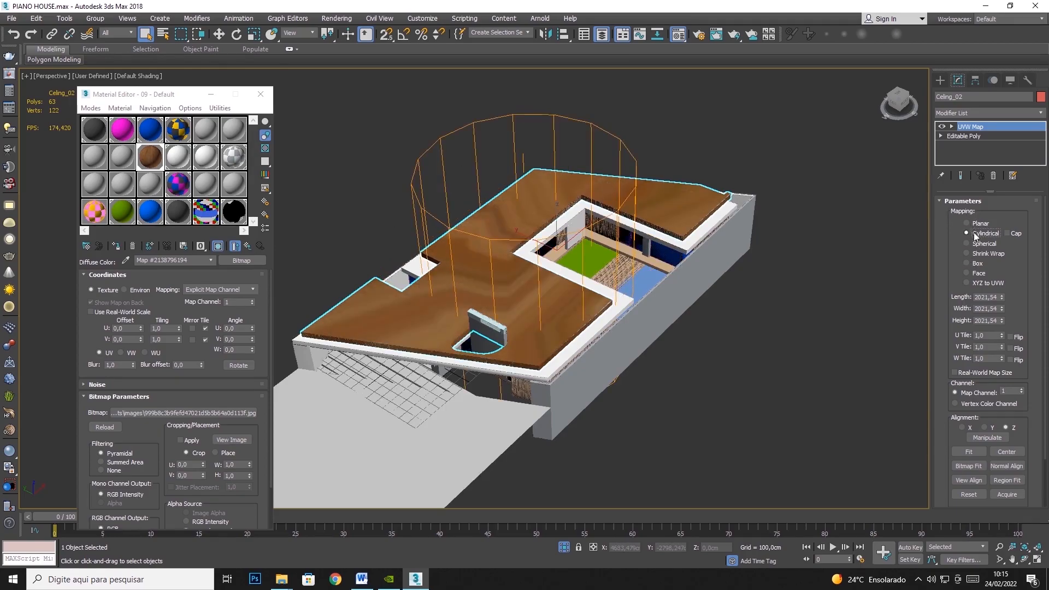
{"action": "left_click", "coordinate": [966, 263]}
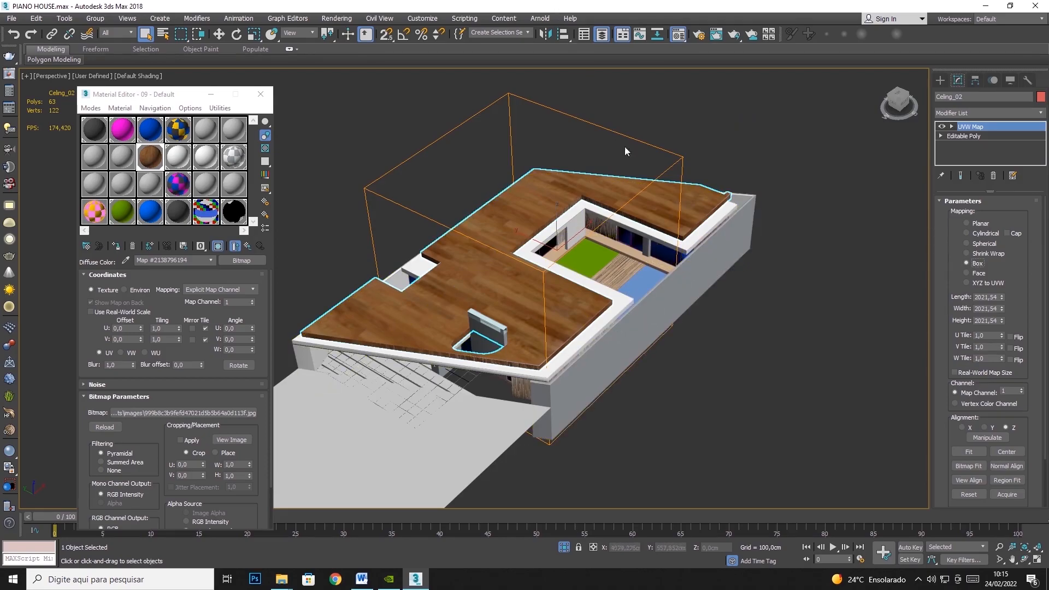
- Isolate the selected roof in the viewport
{"action": "middle_click_drag", "start_coordinate": [703, 233], "coordinate": [628, 245], "text": "alt"}
{"action": "right_click", "coordinate": [559, 258]}
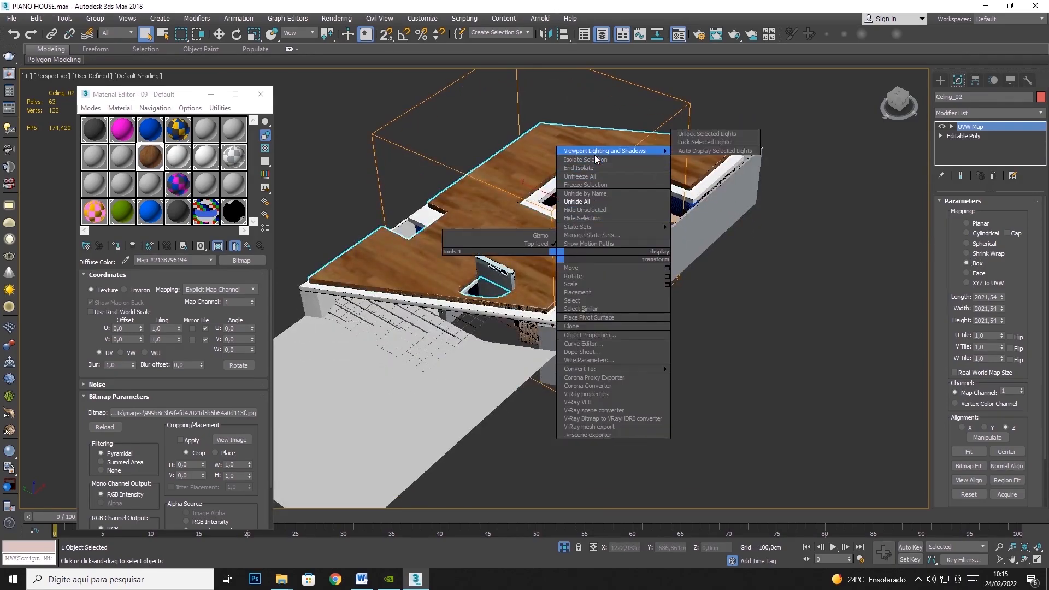
{"action": "left_click", "coordinate": [593, 158]}
{"action": "scroll", "coordinate": [523, 340], "scroll_direction": "up", "scroll_amount": 8}
{"action": "middle_click_drag", "start_coordinate": [653, 327], "coordinate": [736, 165]}
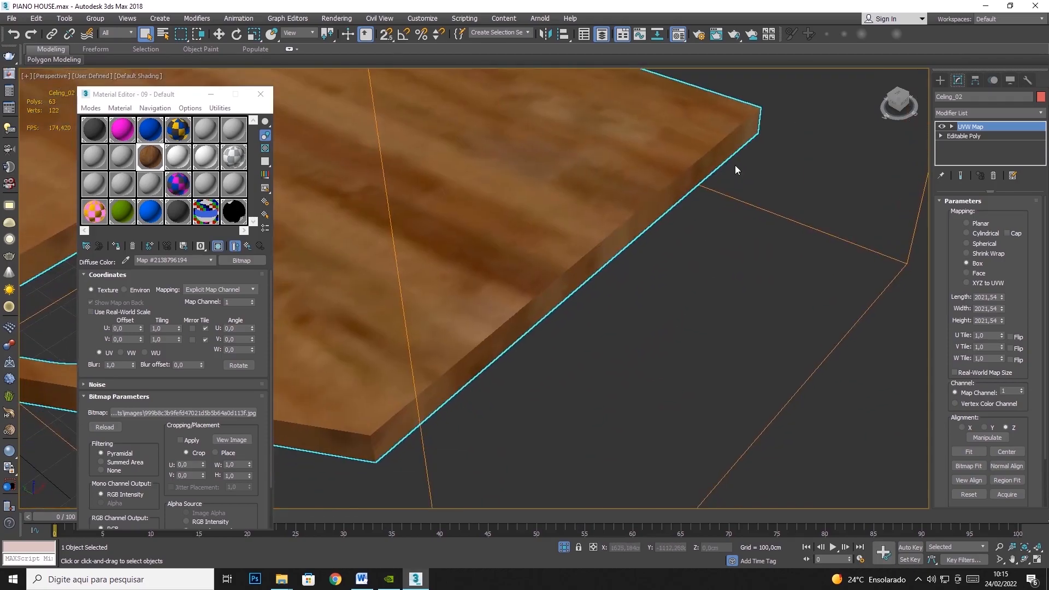
- Compare Planar mapping with Box on the isolated roof's side edge, and return the UVW Map to Box
{"action": "scroll", "coordinate": [736, 166], "scroll_direction": "down", "scroll_amount": 7}
{"action": "scroll", "coordinate": [693, 202], "scroll_direction": "up", "scroll_amount": 5}
{"action": "left_click", "coordinate": [979, 224]}
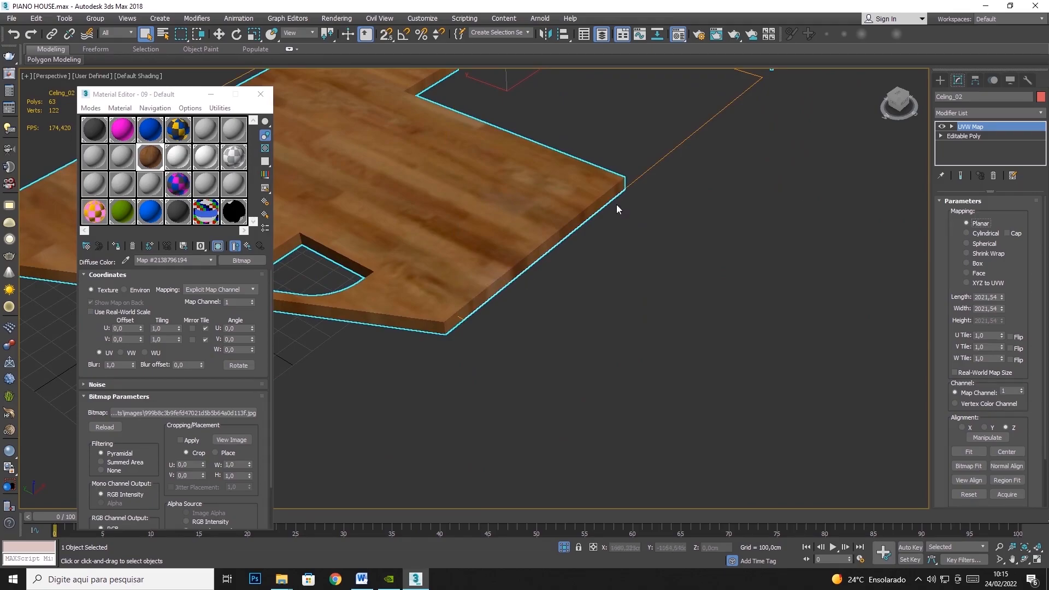
{"action": "left_click", "coordinate": [977, 264]}
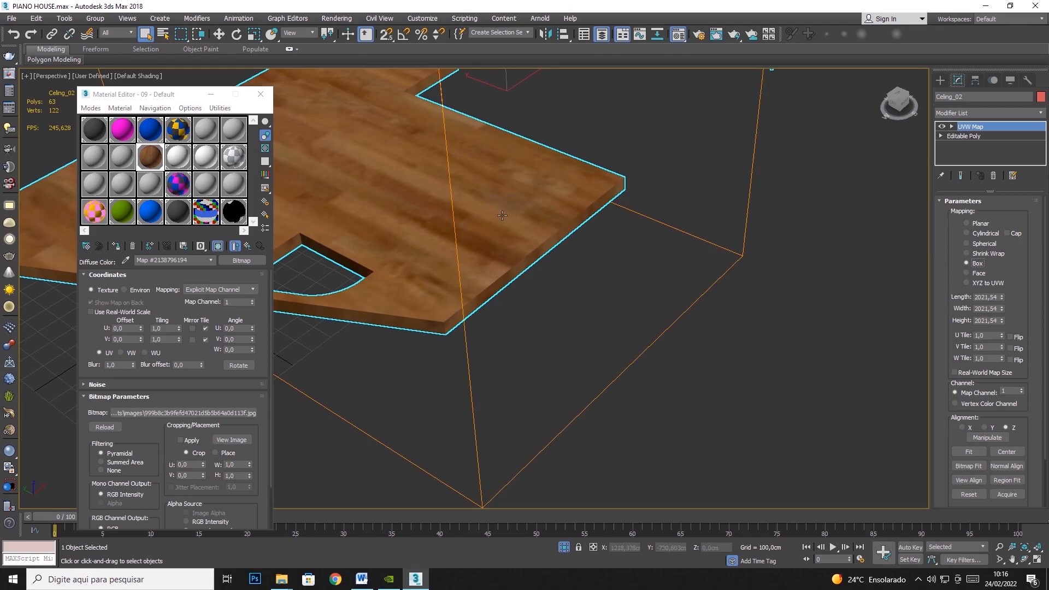
- Set the roof's UVW Map box length, width and height to 100 cm each
{"action": "double_click", "coordinate": [976, 298]}
{"action": "key", "text": "Tab"}
{"action": "key", "text": "Tab"}
{"action": "type", "text": "100"}
{"action": "key", "text": "Tab"}
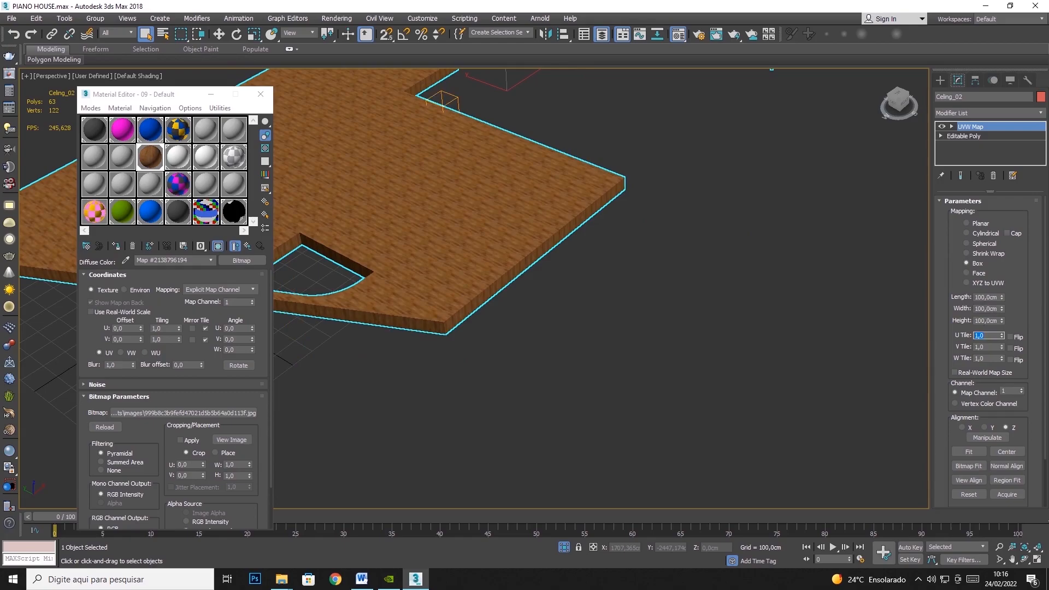
{"action": "scroll", "coordinate": [473, 219], "scroll_direction": "up", "scroll_amount": 5}
{"action": "scroll", "coordinate": [608, 295], "scroll_direction": "up", "scroll_amount": 2}
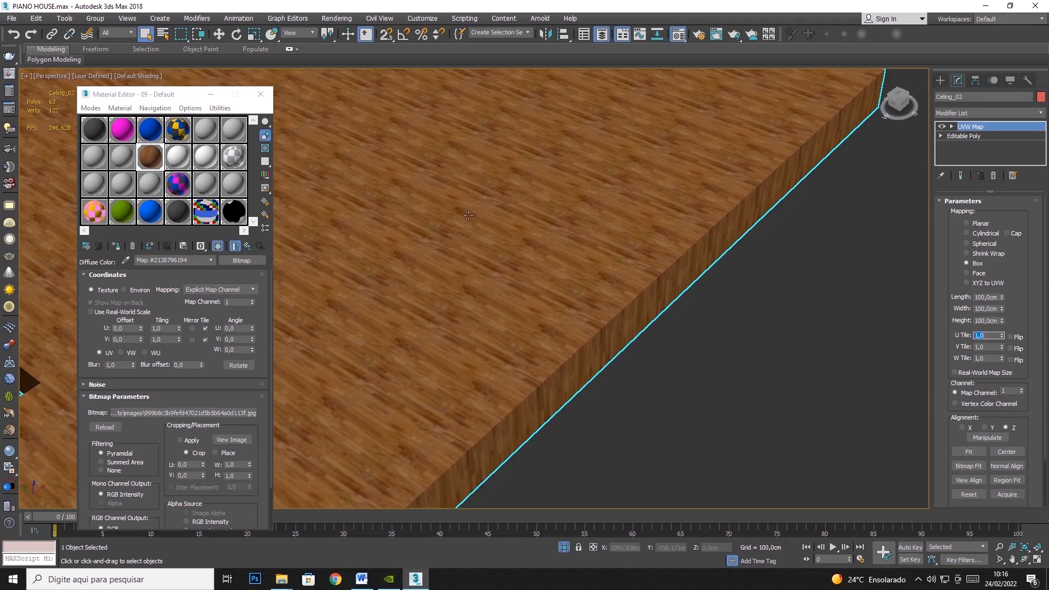
- Create a reference box beside the roof with length, width and height of 100 cm
{"action": "left_click", "coordinate": [939, 80]}
{"action": "left_click", "coordinate": [963, 147]}
{"action": "left_click_drag", "start_coordinate": [709, 379], "coordinate": [742, 344]}
{"action": "left_click_drag", "start_coordinate": [1015, 305], "coordinate": [929, 302]}
{"action": "type", "text": "100"}
{"action": "key", "text": "Tab"}
{"action": "type", "text": "100"}
{"action": "key", "text": "Tab"}
{"action": "type", "text": "100"}
{"action": "key", "text": "Return"}
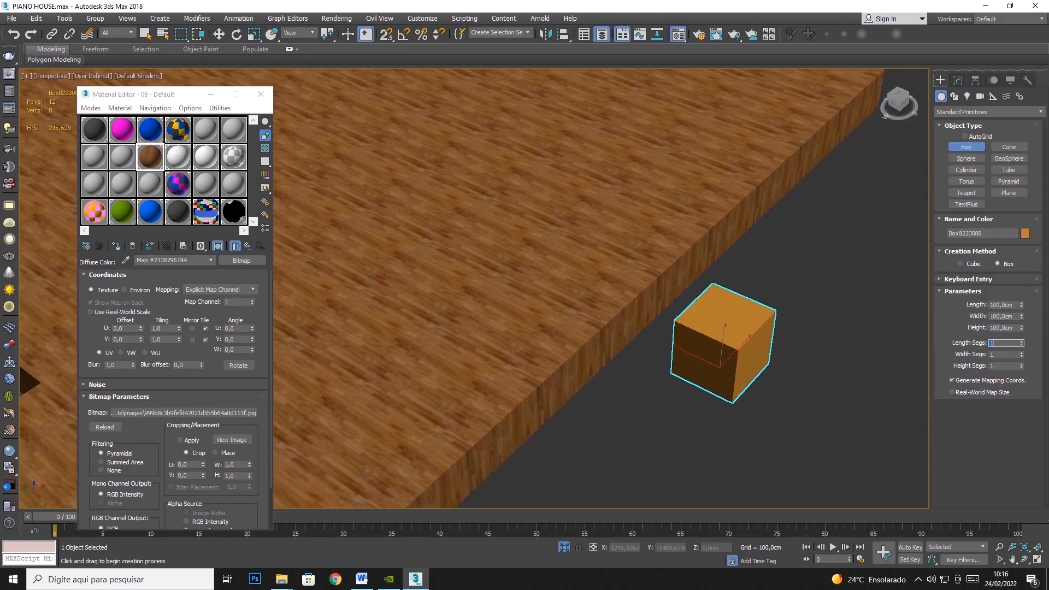
- Move the 100 cm reference box onto the roof and try cloning it beside itself
{"action": "left_click", "coordinate": [219, 34]}
{"action": "left_click_drag", "start_coordinate": [725, 350], "coordinate": [480, 237]}
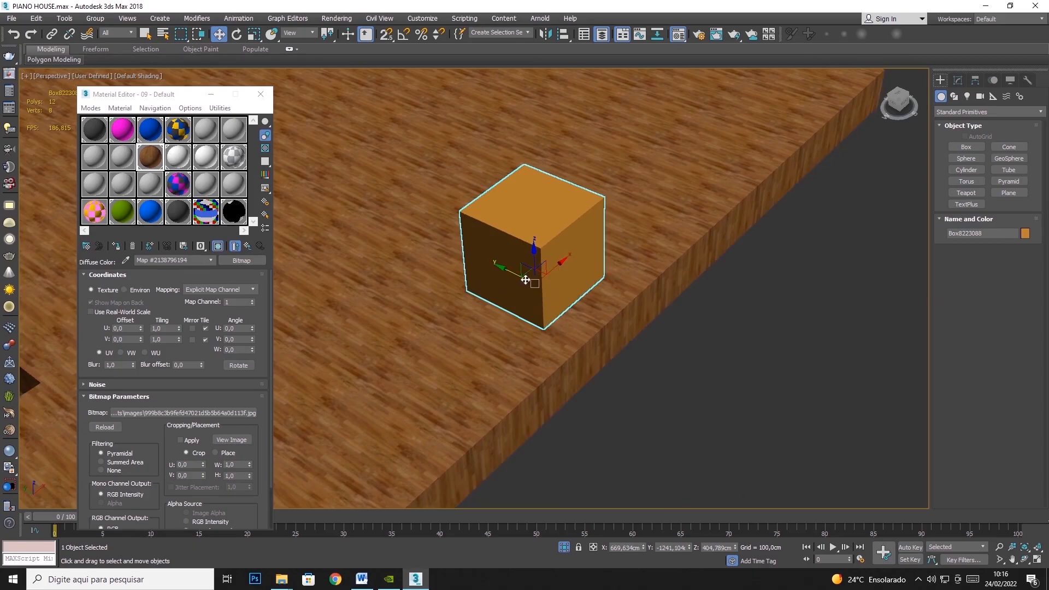
{"action": "left_click_drag", "start_coordinate": [508, 271], "coordinate": [436, 241], "text": "shift"}
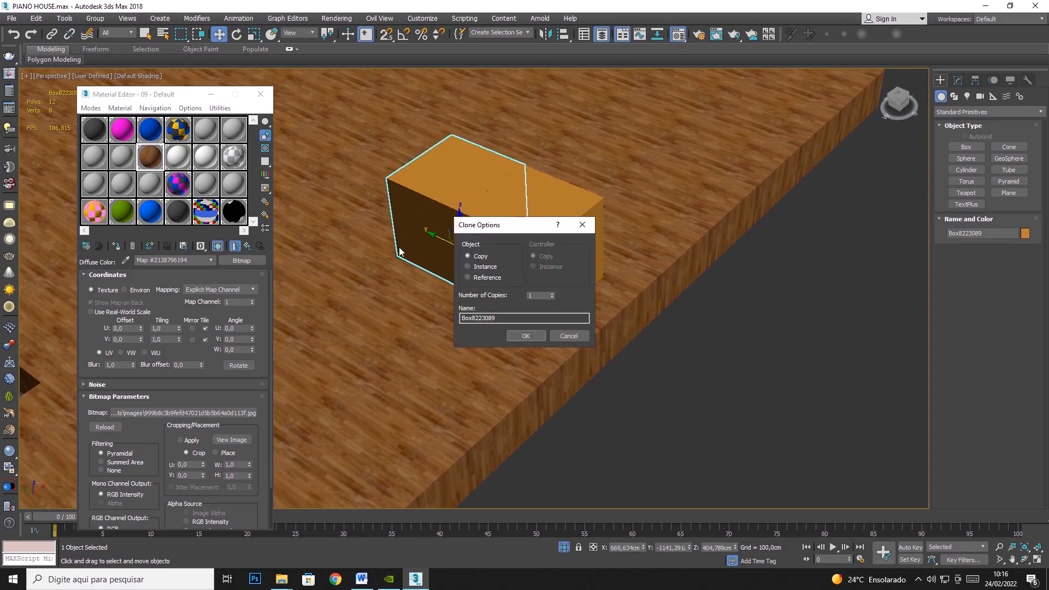
{"action": "left_click", "coordinate": [578, 336]}
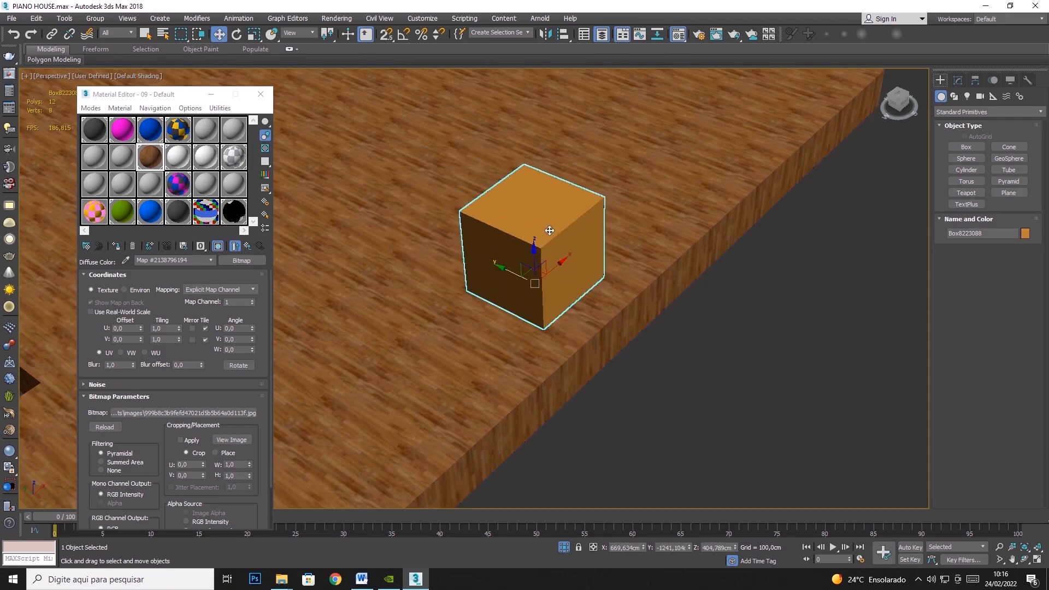
- Delete the reference box, reselect the roof and display its UVW Map parameters
{"action": "key", "text": "Delete"}
{"action": "left_click", "coordinate": [588, 330]}
{"action": "scroll", "coordinate": [588, 330], "scroll_direction": "down", "scroll_amount": 4}
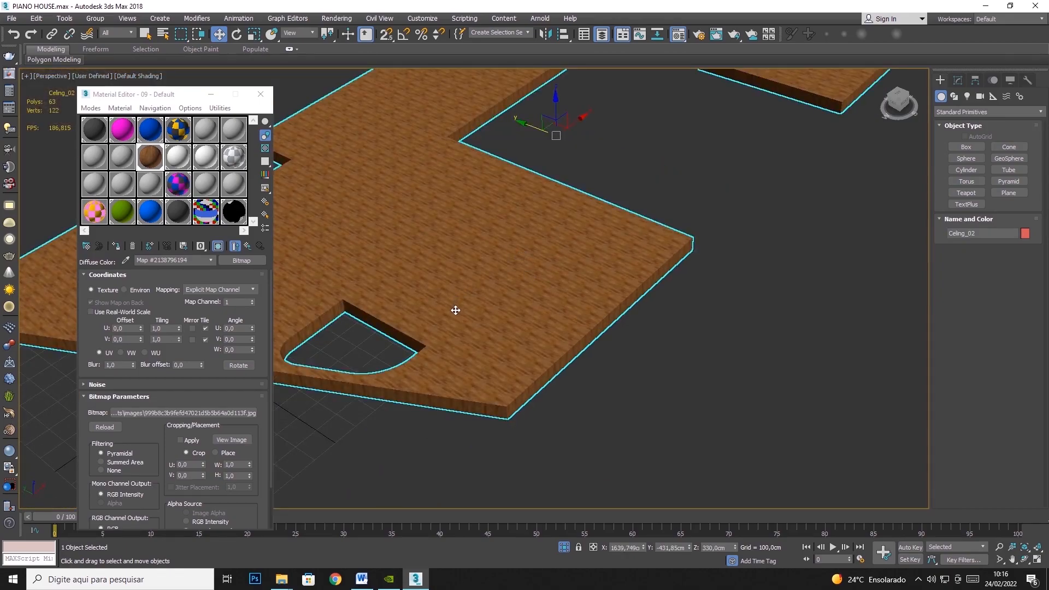
{"action": "left_click", "coordinate": [957, 80]}
- Activate the Gizmo sub-level of the roof's UVW Map modifier
{"action": "scroll", "coordinate": [428, 272], "scroll_direction": "up", "scroll_amount": 1}
{"action": "middle_click_drag", "start_coordinate": [428, 272], "coordinate": [509, 282]}
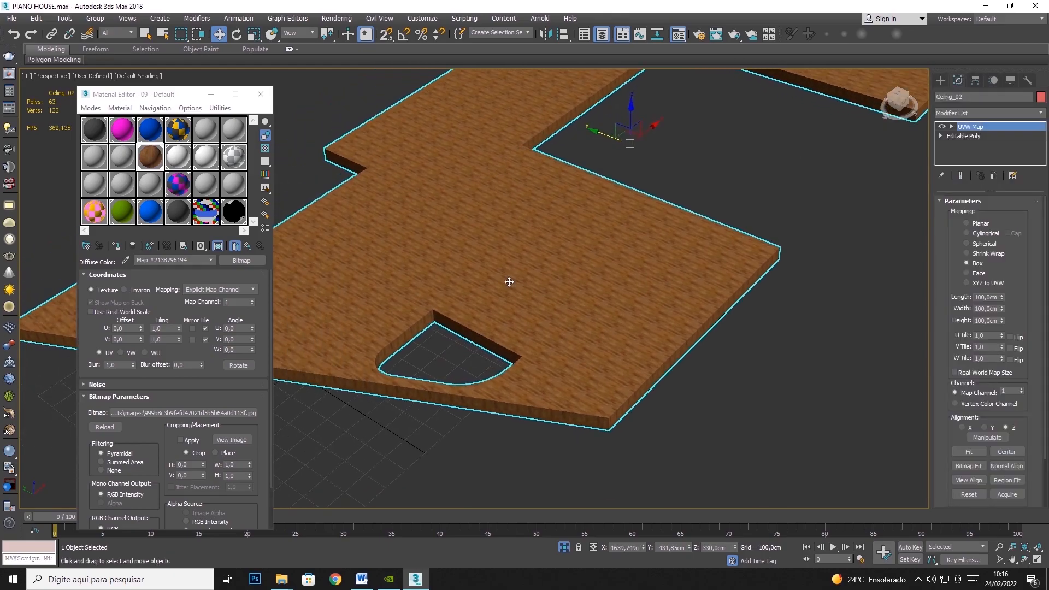
{"action": "scroll", "coordinate": [436, 329], "scroll_direction": "up", "scroll_amount": 4}
{"action": "scroll", "coordinate": [395, 306], "scroll_direction": "down", "scroll_amount": 2}
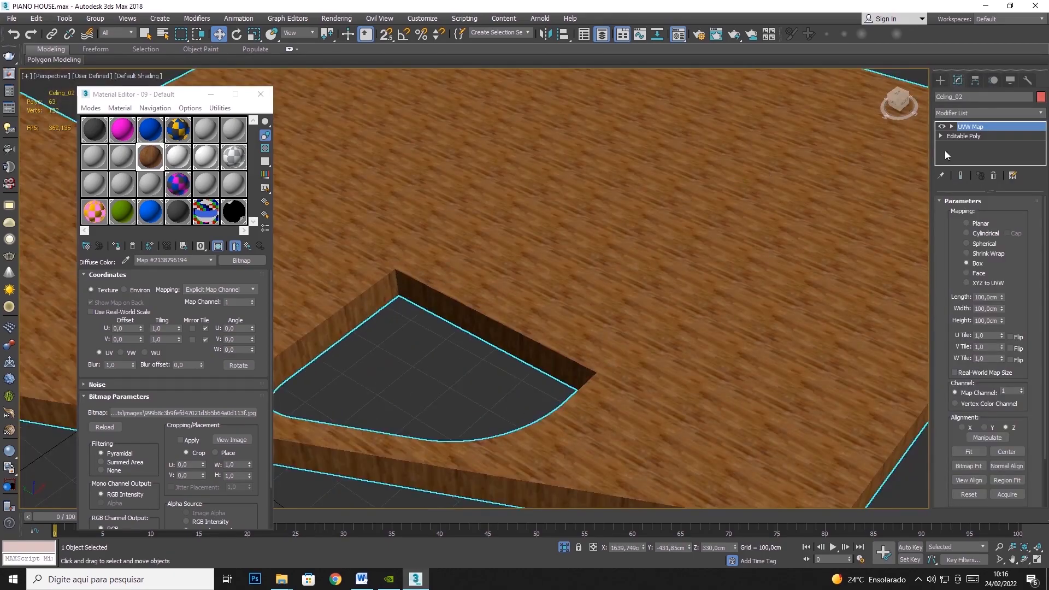
{"action": "scroll", "coordinate": [664, 201], "scroll_direction": "down", "scroll_amount": 4}
{"action": "scroll", "coordinate": [592, 300], "scroll_direction": "up", "scroll_amount": 2}
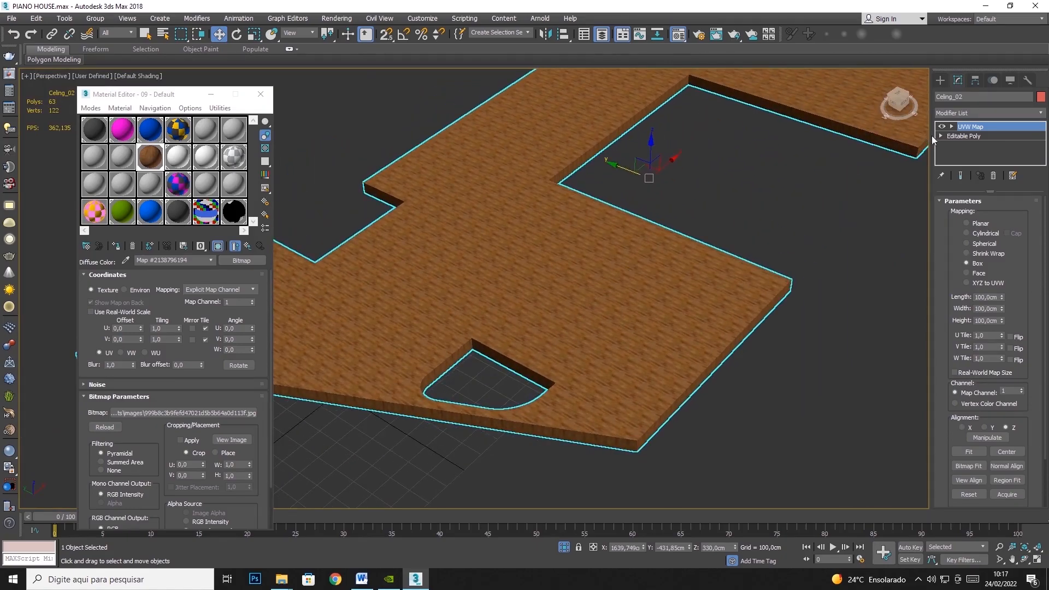
{"action": "left_click", "coordinate": [966, 126]}
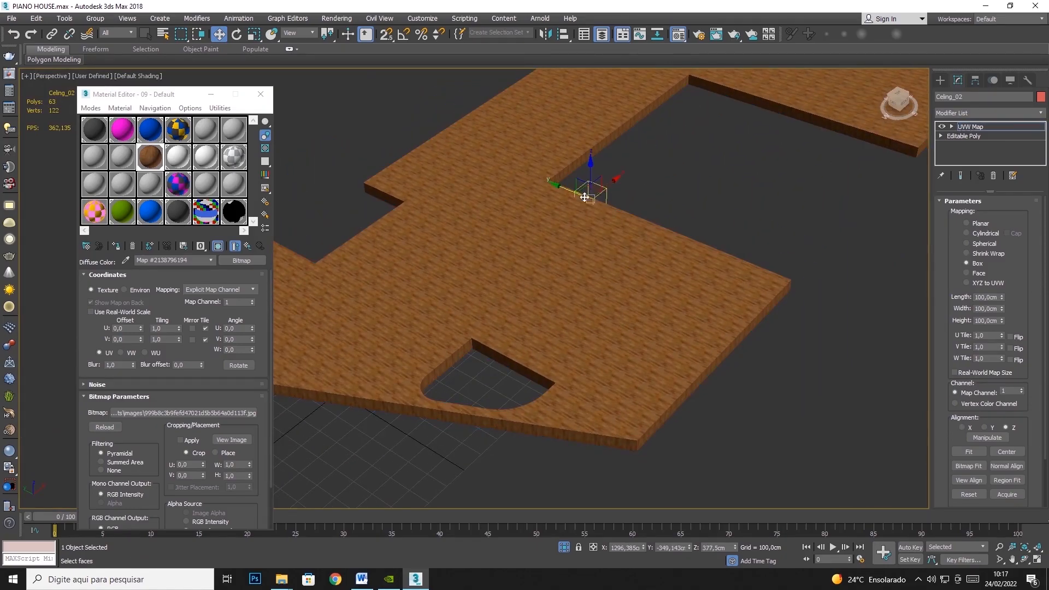
{"action": "left_click", "coordinate": [951, 127]}
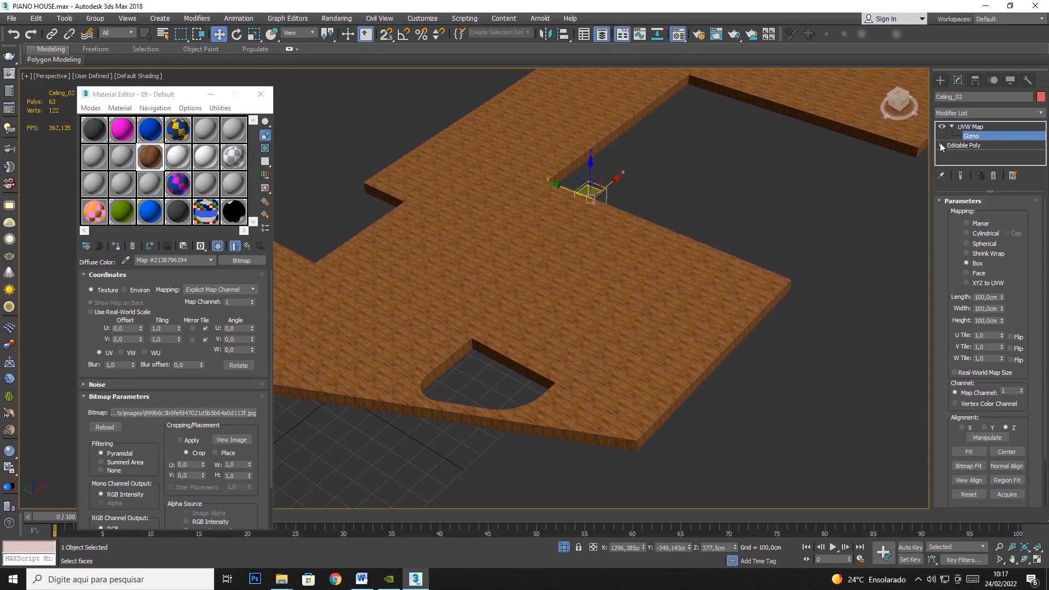
{"action": "left_click", "coordinate": [951, 127]}
{"action": "left_click", "coordinate": [951, 127]}
- Try rotating the roof's mapping gizmo about its vertical axis, first freely and again with Angle Snap turned on
{"action": "left_click", "coordinate": [237, 36]}
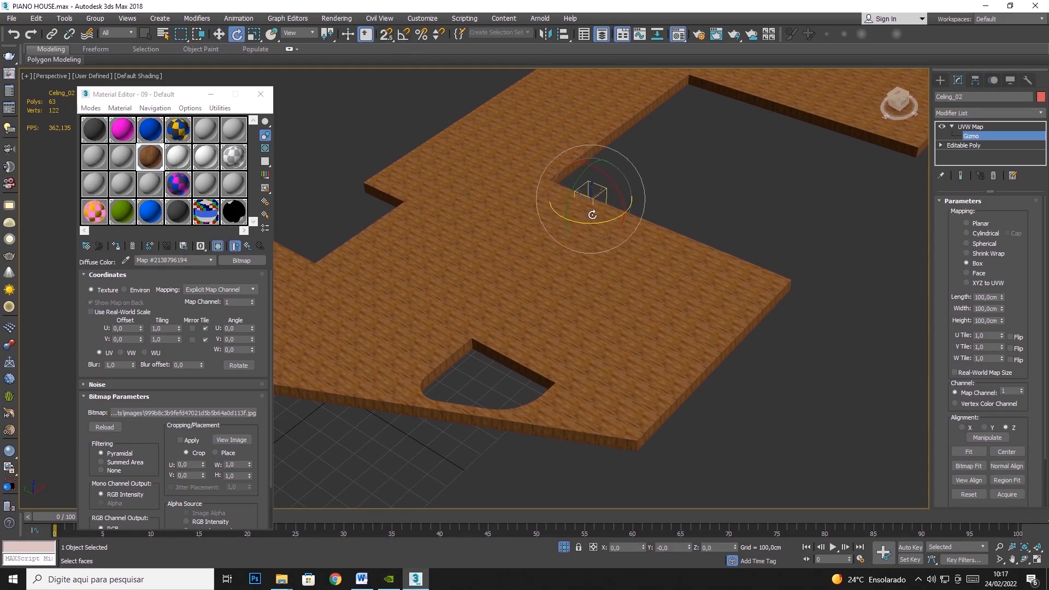
{"action": "left_click_drag", "start_coordinate": [592, 222], "coordinate": [473, 225]}
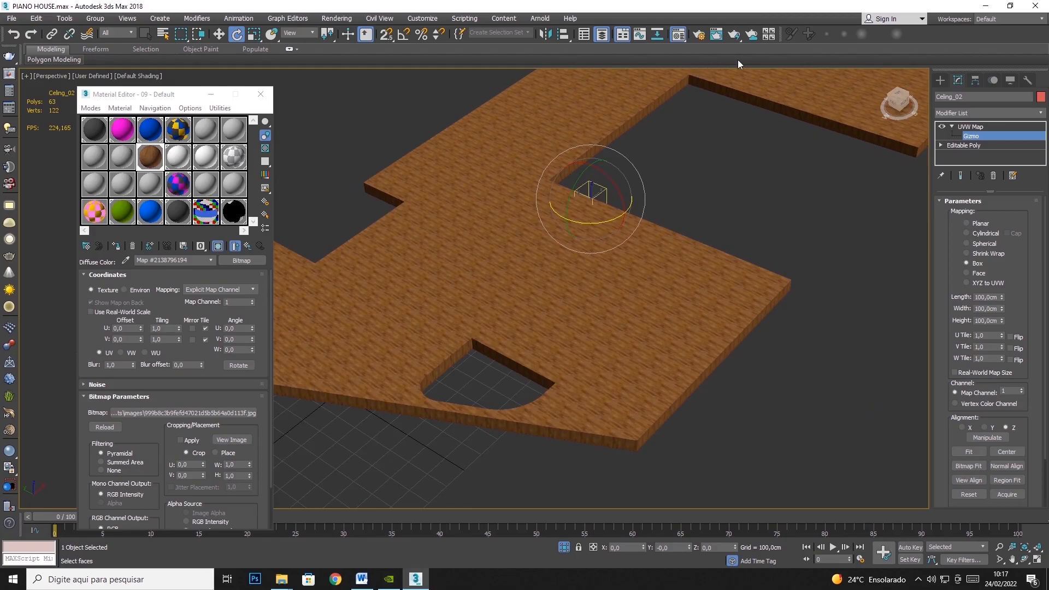
{"action": "left_click_drag", "start_coordinate": [613, 223], "coordinate": [510, 243]}
{"action": "left_click", "coordinate": [403, 35]}
{"action": "left_click_drag", "start_coordinate": [582, 225], "coordinate": [632, 227]}
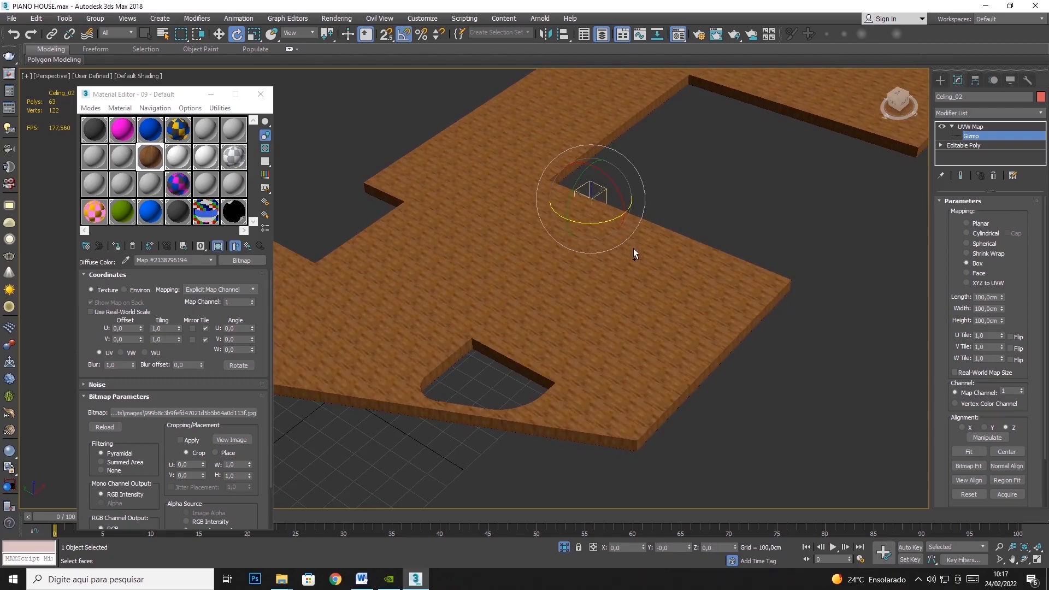
- Try tilting the roof's mapping gizmo about its Y axis with Angle Snap
{"action": "middle_click_drag", "start_coordinate": [662, 325], "coordinate": [565, 237]}
{"action": "scroll", "coordinate": [572, 284], "scroll_direction": "up", "scroll_amount": 3}
{"action": "middle_click_drag", "start_coordinate": [473, 192], "coordinate": [431, 243]}
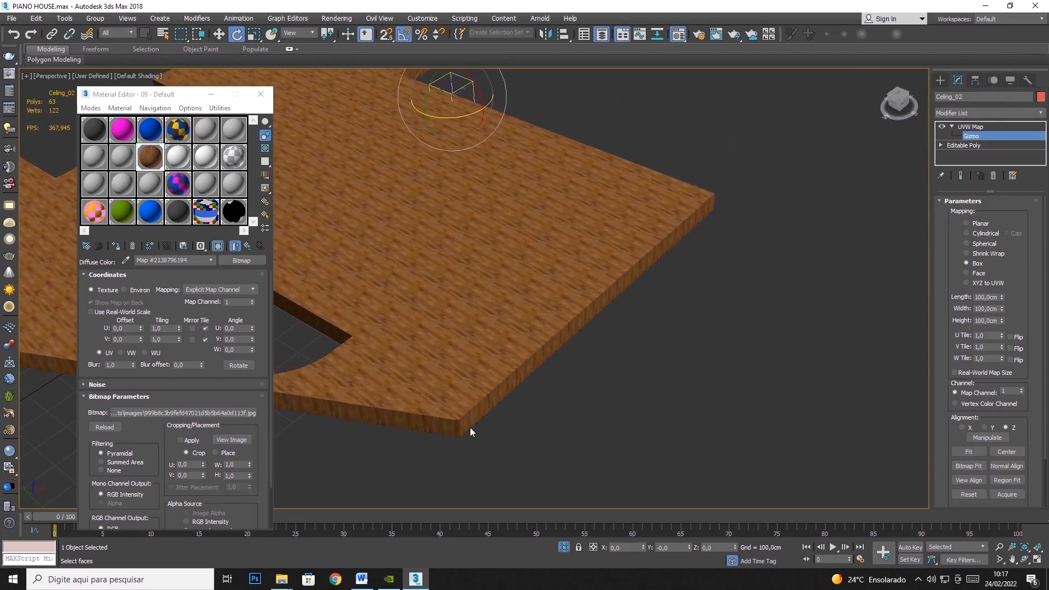
{"action": "left_click_drag", "start_coordinate": [415, 136], "coordinate": [437, 89]}
{"action": "left_click_drag", "start_coordinate": [414, 224], "coordinate": [541, 245]}
{"action": "middle_click_drag", "start_coordinate": [634, 192], "coordinate": [699, 311]}
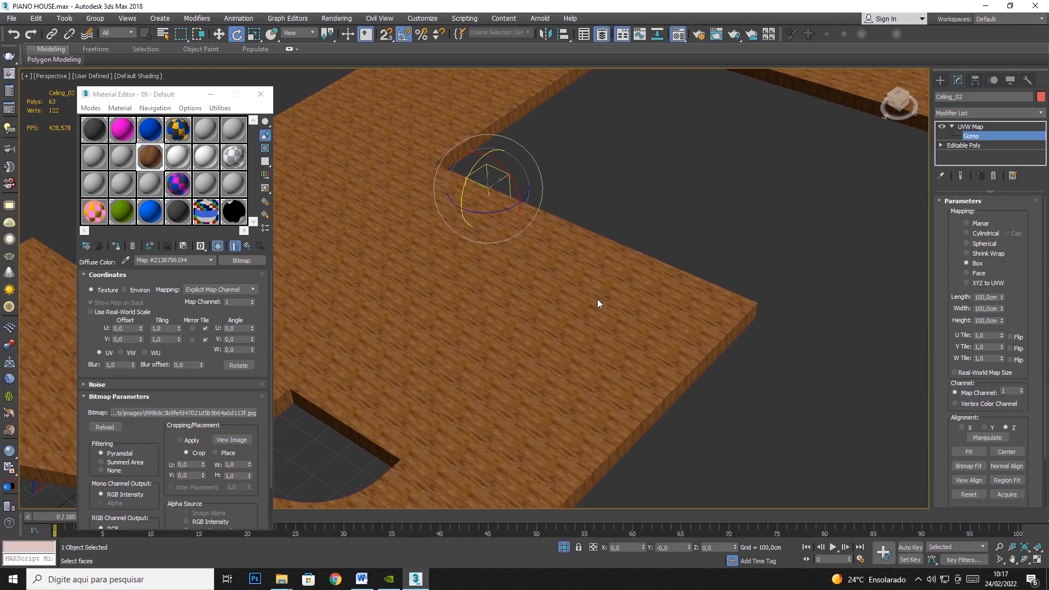
- Rotate the mapping gizmo about its Y axis so the wood grain runs along the roof's side edge
{"action": "middle_click_drag", "start_coordinate": [600, 135], "coordinate": [526, 254]}
{"action": "scroll", "coordinate": [486, 231], "scroll_direction": "up", "scroll_amount": 5}
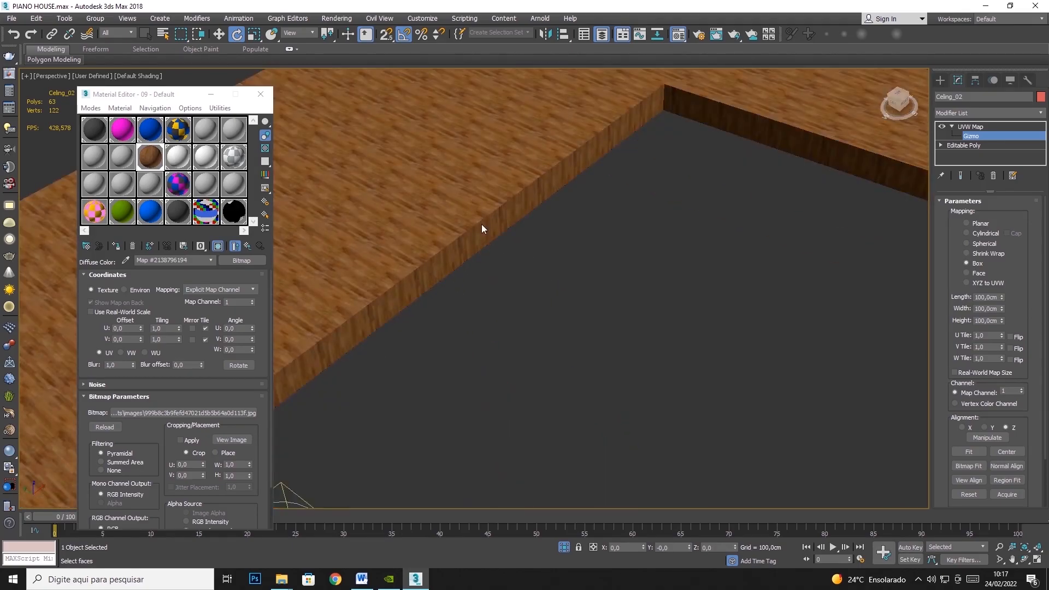
{"action": "middle_click_drag", "start_coordinate": [490, 212], "coordinate": [615, 102]}
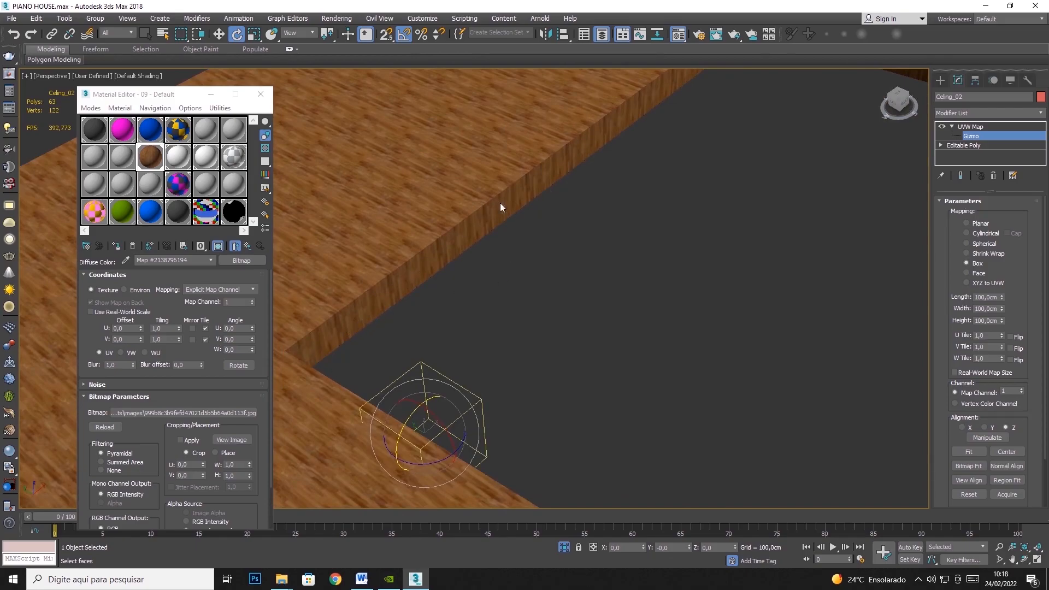
{"action": "left_click_drag", "start_coordinate": [388, 457], "coordinate": [439, 388]}
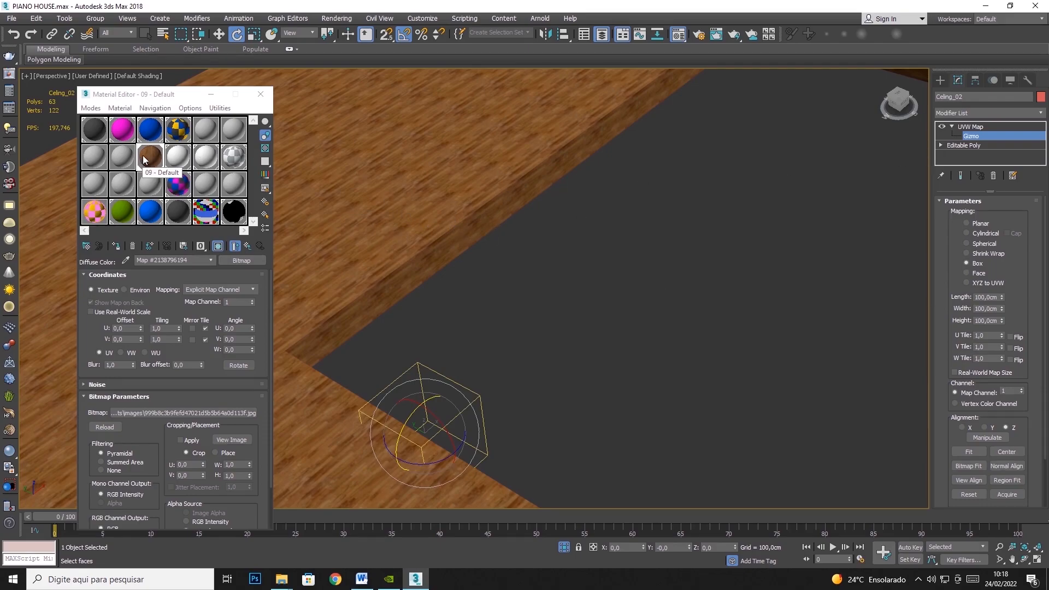
- Try the White Door material on the roof and view the material types available for the 08 - Default slot
{"action": "left_click", "coordinate": [175, 164]}
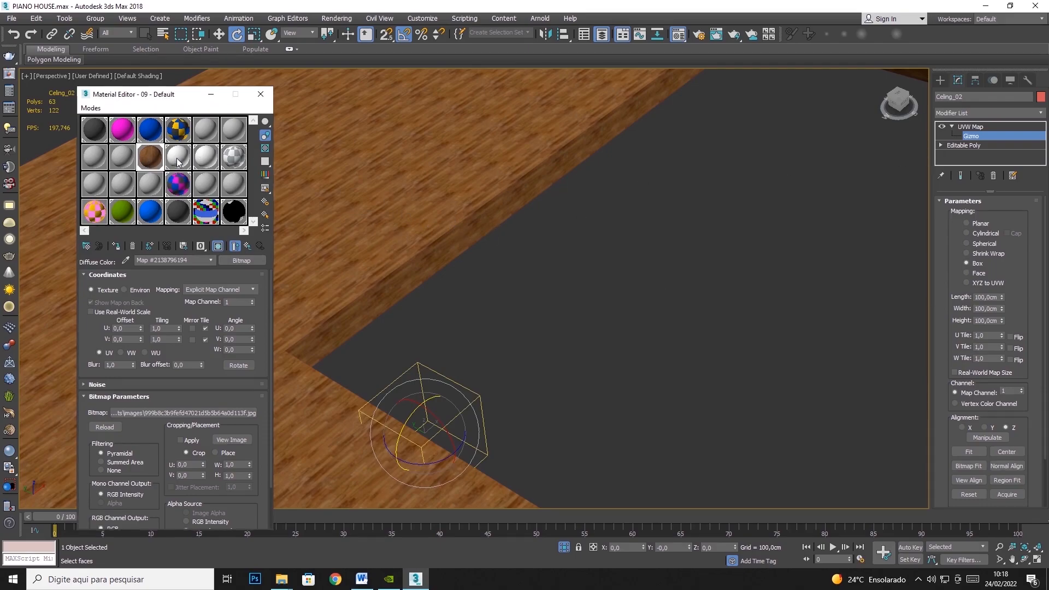
{"action": "left_click", "coordinate": [115, 246]}
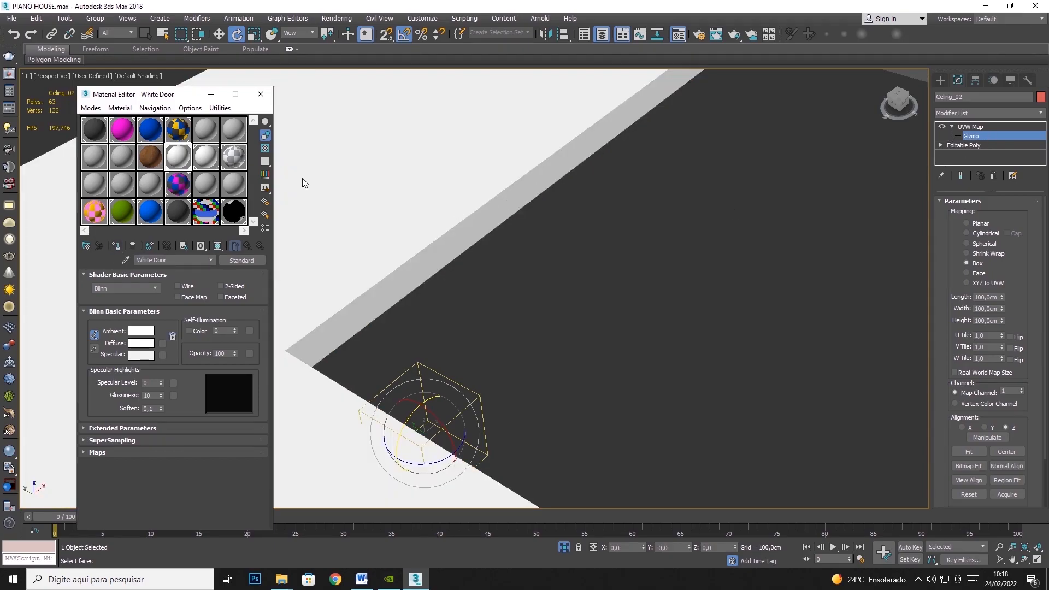
{"action": "left_click", "coordinate": [121, 158]}
{"action": "left_click", "coordinate": [244, 261]}
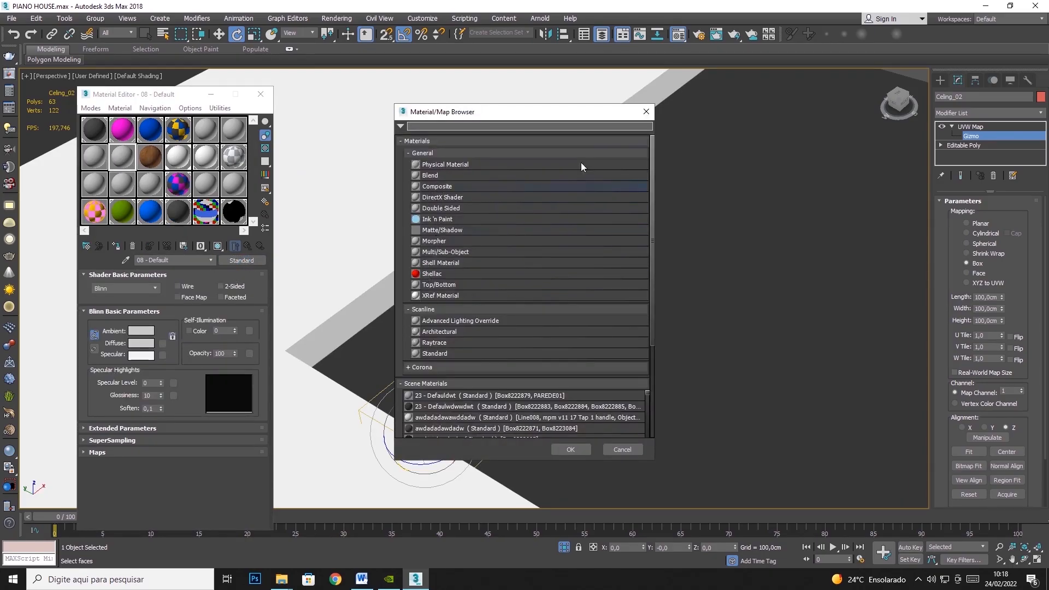
{"action": "left_click", "coordinate": [646, 111]}
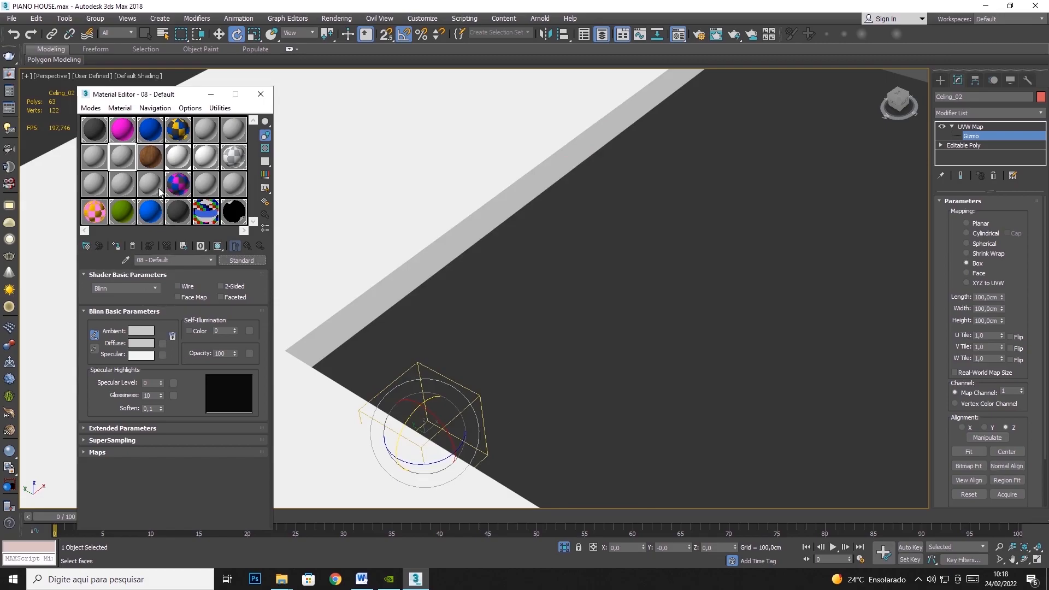
- Load the dark stone bitmap 3ffbfe0bde593cc7545bf7afa8f95c0e.jpg as a gray sample material's diffuse map and assign it to the roof with viewport display on
{"action": "left_click", "coordinate": [122, 184]}
{"action": "left_click", "coordinate": [177, 261]}
{"action": "left_click", "coordinate": [163, 343]}
{"action": "double_click", "coordinate": [448, 159]}
{"action": "double_click", "coordinate": [94, 97]}
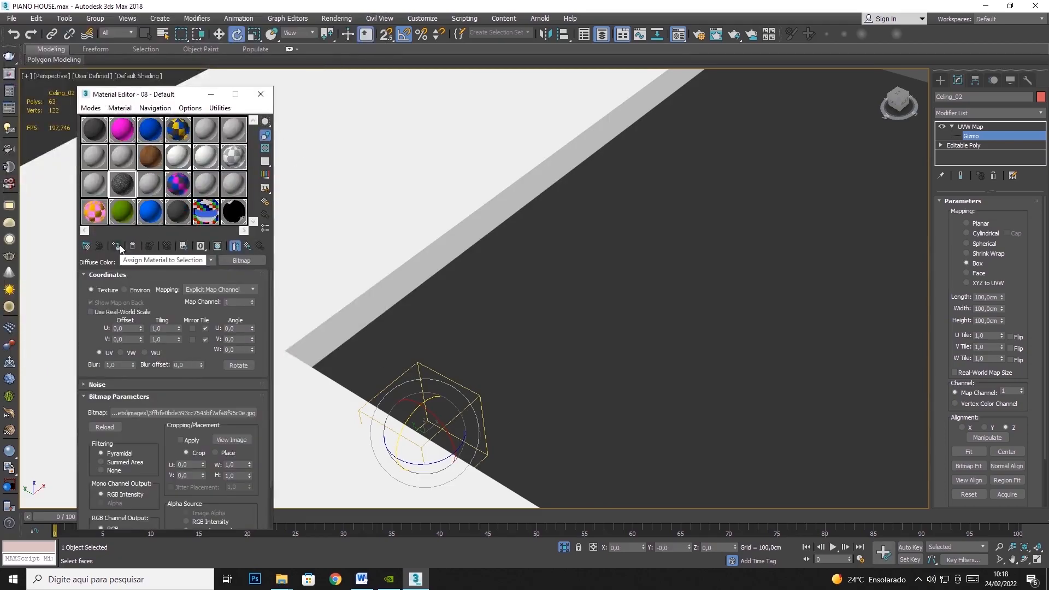
{"action": "left_click", "coordinate": [121, 248]}
{"action": "left_click", "coordinate": [218, 247]}
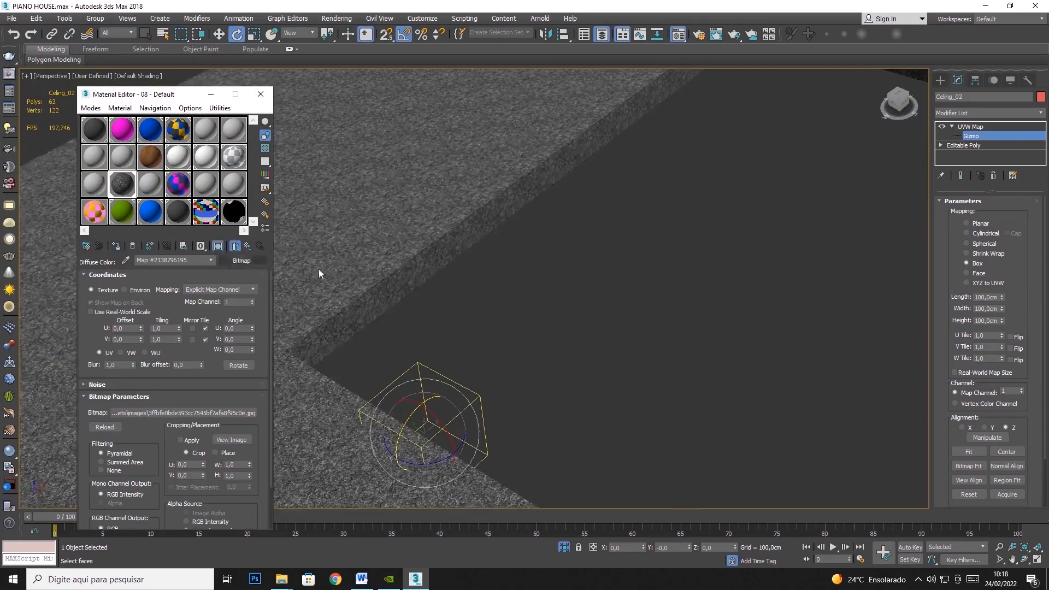
- Unhide all objects of the house model around the stone-textured roof
{"action": "scroll", "coordinate": [525, 317], "scroll_direction": "down", "scroll_amount": 5}
{"action": "scroll", "coordinate": [574, 319], "scroll_direction": "up", "scroll_amount": 10}
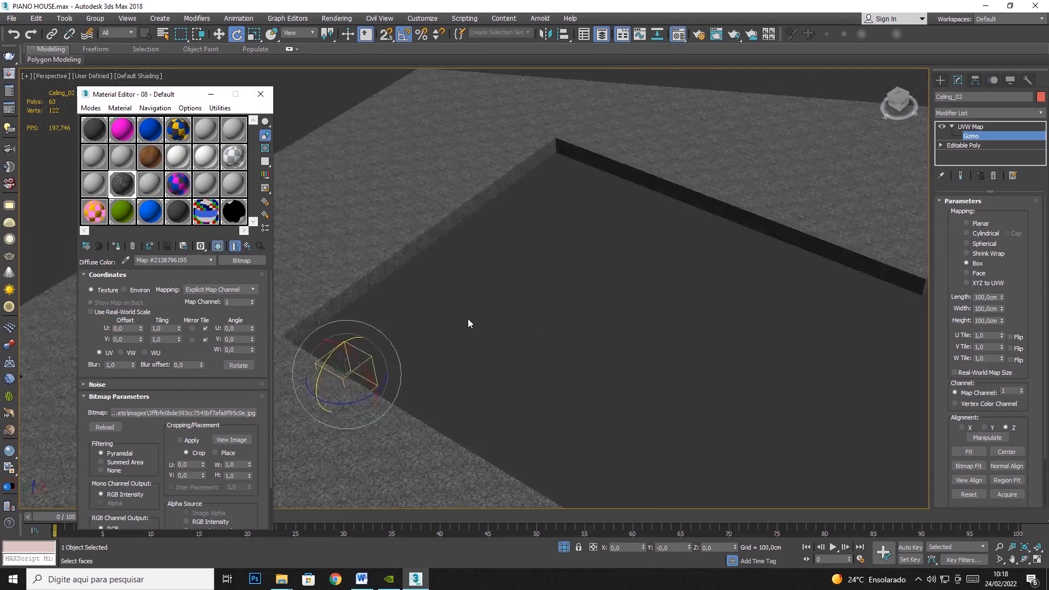
{"action": "scroll", "coordinate": [391, 250], "scroll_direction": "down", "scroll_amount": 2}
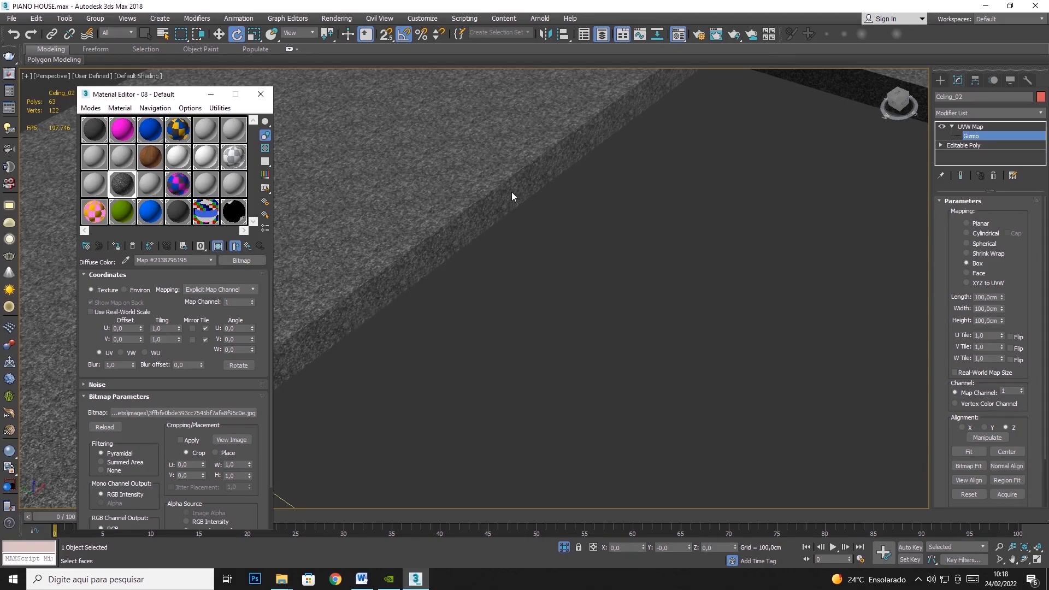
{"action": "right_click", "coordinate": [758, 206]}
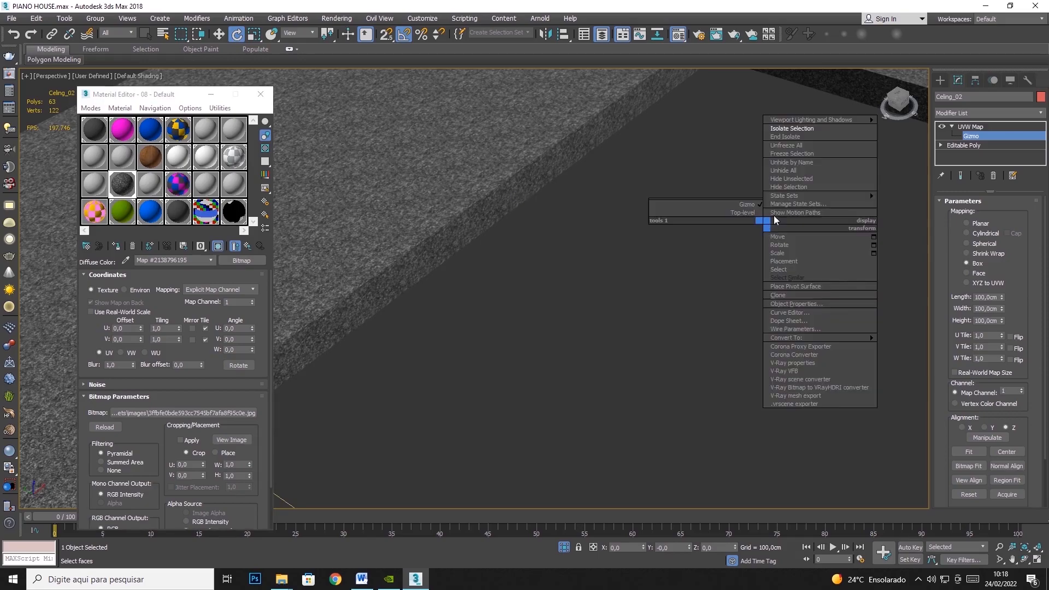
{"action": "left_click", "coordinate": [792, 170]}
{"action": "middle_click_drag", "start_coordinate": [721, 261], "coordinate": [633, 239]}
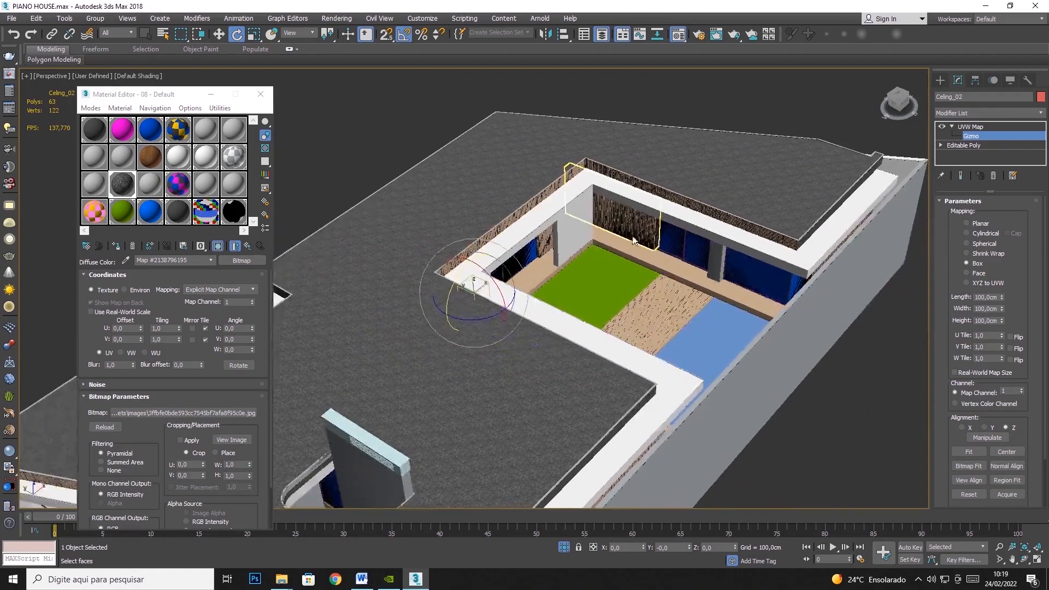
{"action": "scroll", "coordinate": [656, 310], "scroll_direction": "up", "scroll_amount": 5}
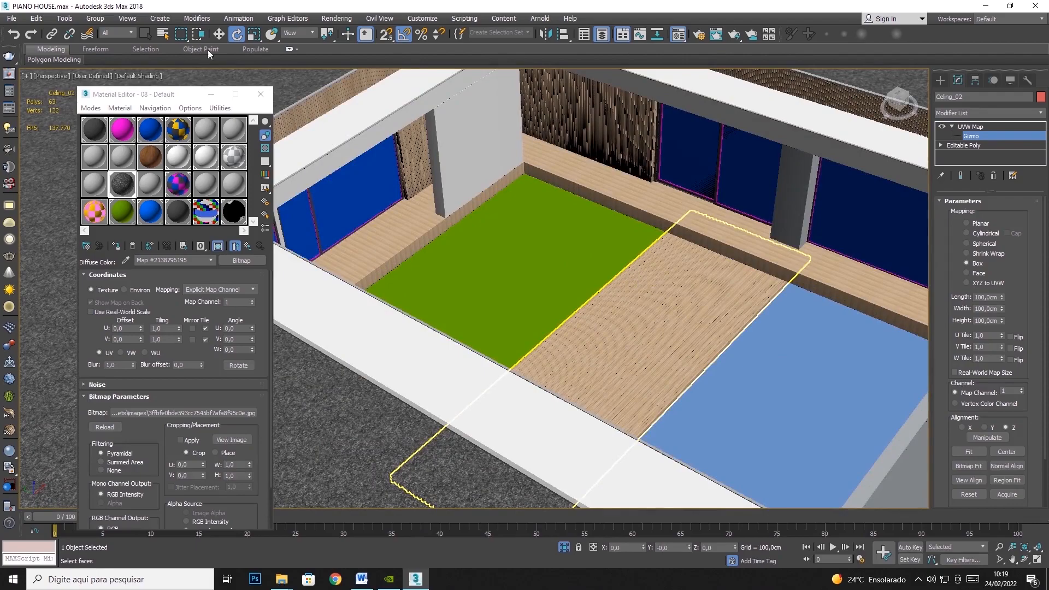
- Select the wooden deck between the lawn and the pool and hide all other objects
{"action": "left_click", "coordinate": [970, 126]}
{"action": "left_click", "coordinate": [145, 34]}
{"action": "left_click", "coordinate": [667, 349]}
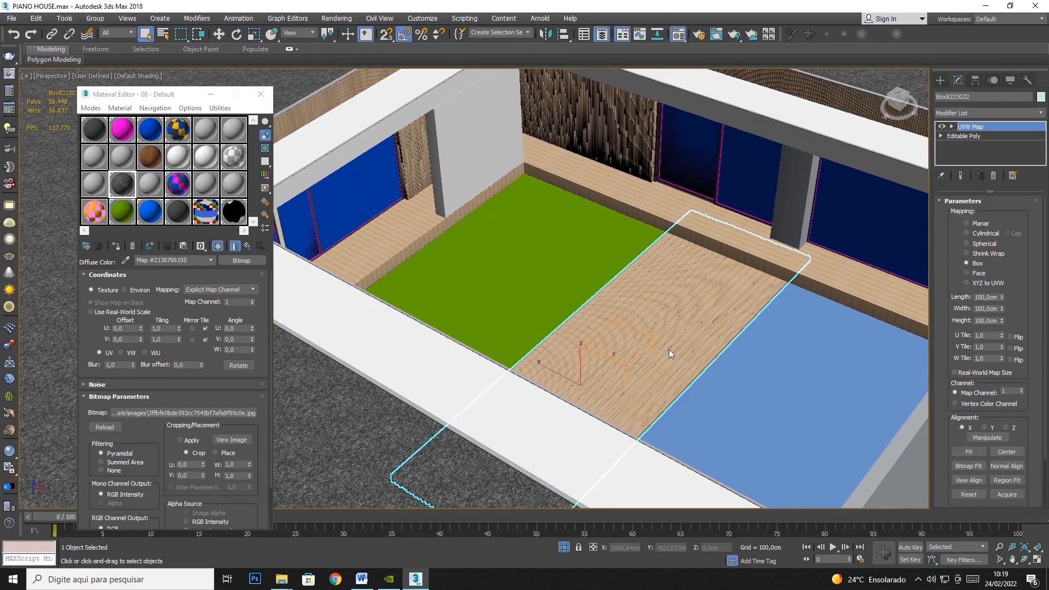
{"action": "right_click", "coordinate": [667, 348]}
{"action": "left_click", "coordinate": [706, 255]}
- Sample the deck's Wood material from the model into the gray 13 - Default sample slot
{"action": "scroll", "coordinate": [453, 349], "scroll_direction": "up", "scroll_amount": 8}
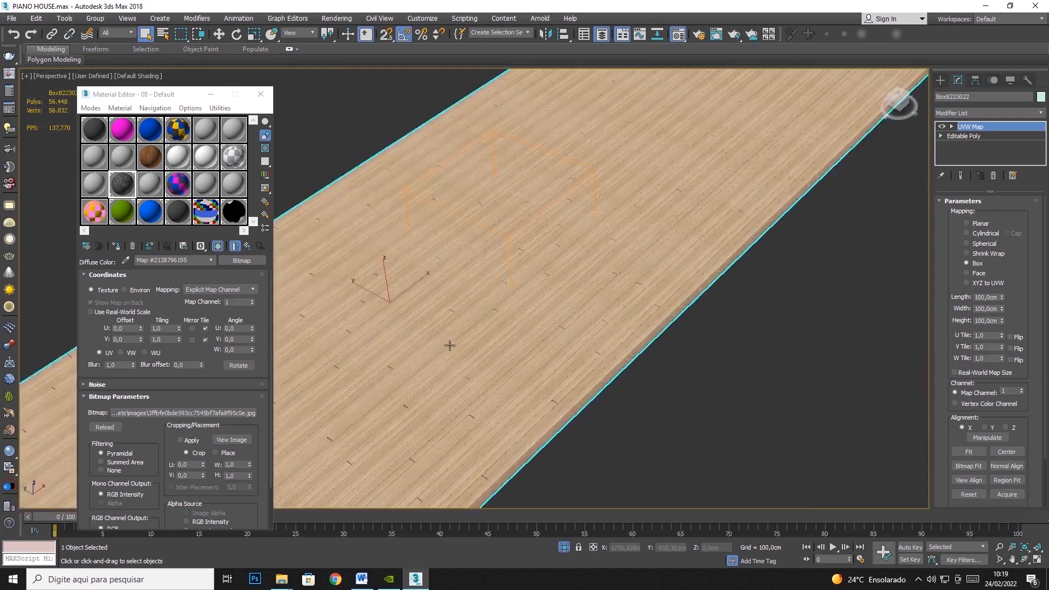
{"action": "scroll", "coordinate": [462, 371], "scroll_direction": "up", "scroll_amount": 6}
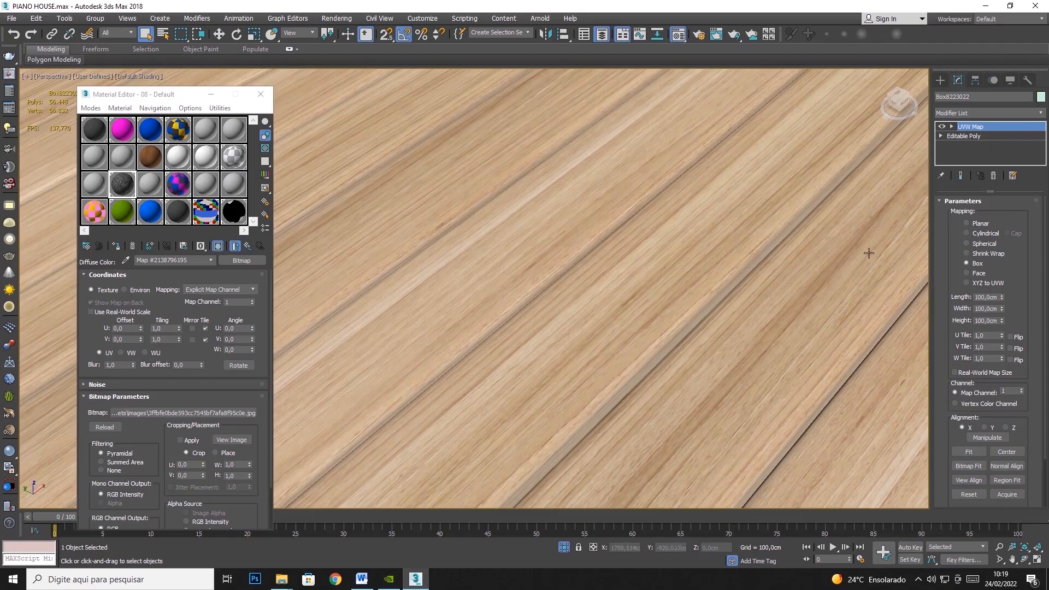
{"action": "left_click", "coordinate": [97, 186]}
{"action": "left_click", "coordinate": [126, 260]}
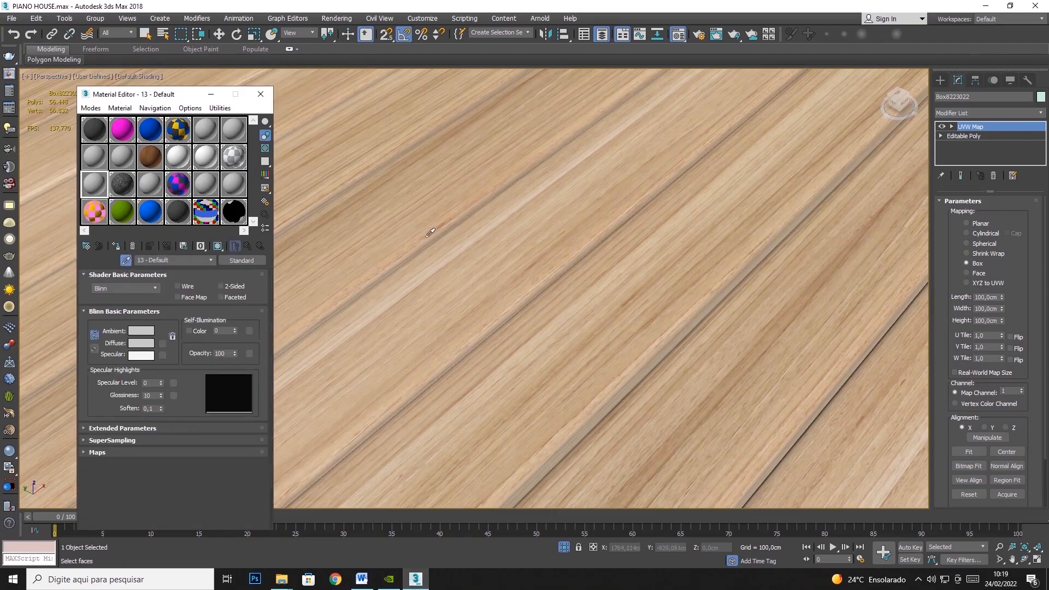
{"action": "left_click", "coordinate": [441, 202]}
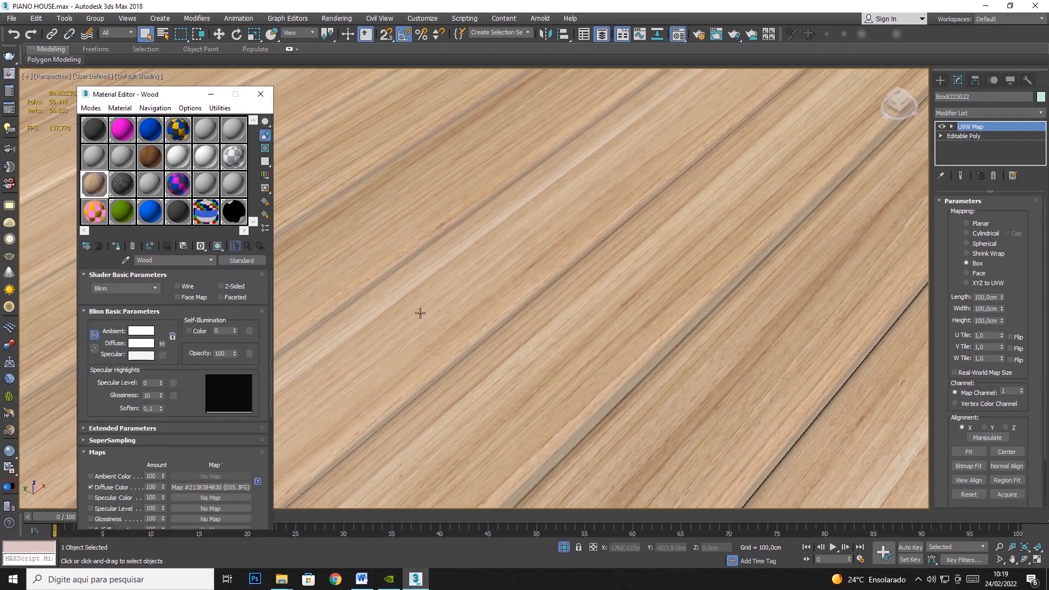
- Remove the deck's existing UVW Map modifier and add a new UVW Map modifier above its Editable Poly
{"action": "scroll", "coordinate": [522, 302], "scroll_direction": "down", "scroll_amount": 5}
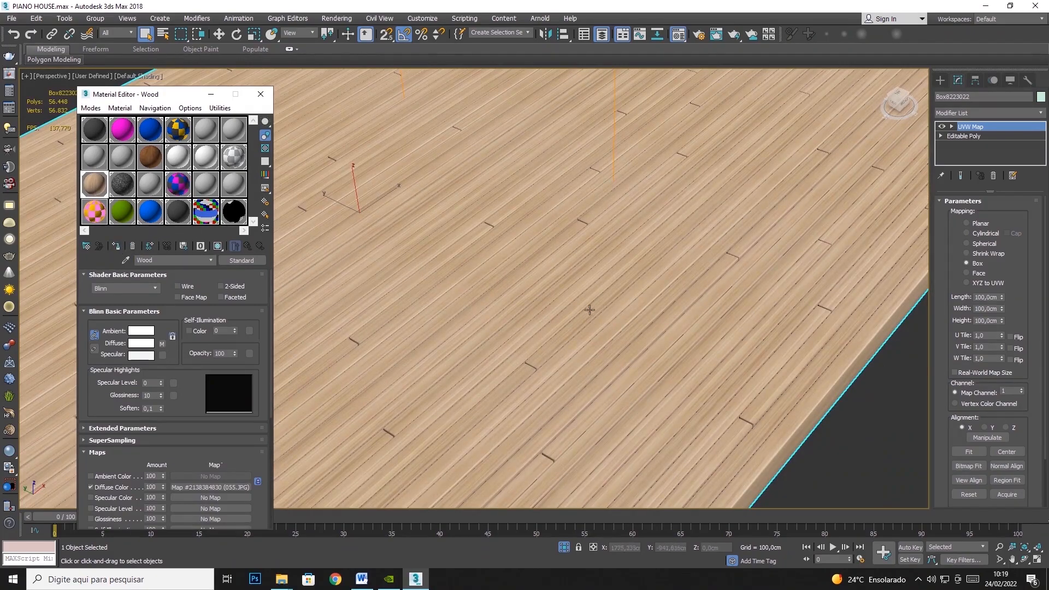
{"action": "left_click", "coordinate": [993, 175]}
{"action": "scroll", "coordinate": [803, 298], "scroll_direction": "down", "scroll_amount": 3}
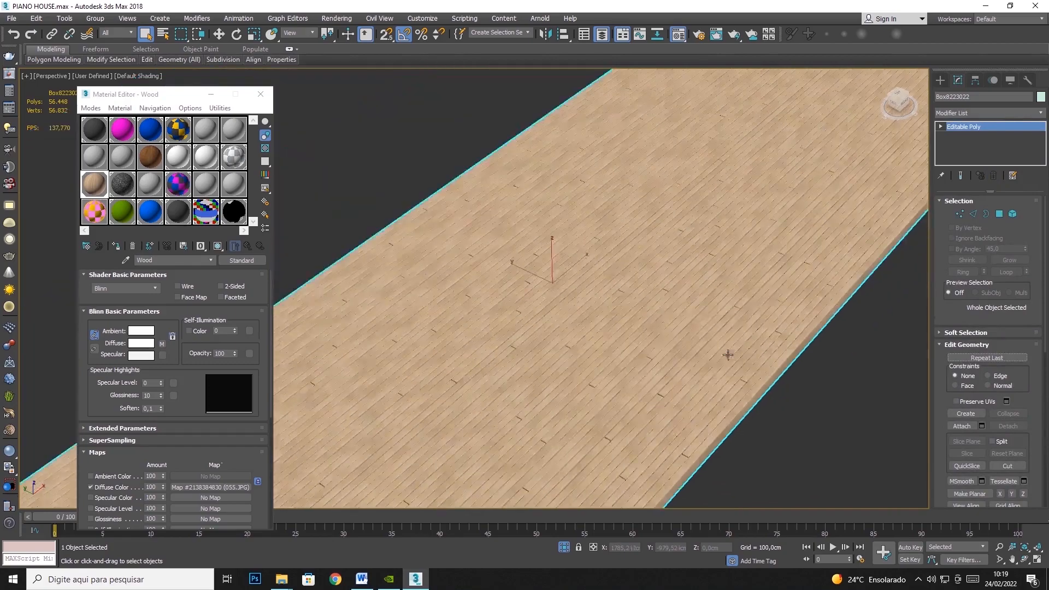
{"action": "left_click", "coordinate": [1027, 112]}
{"action": "scroll", "coordinate": [978, 383], "scroll_direction": "down", "scroll_amount": 10}
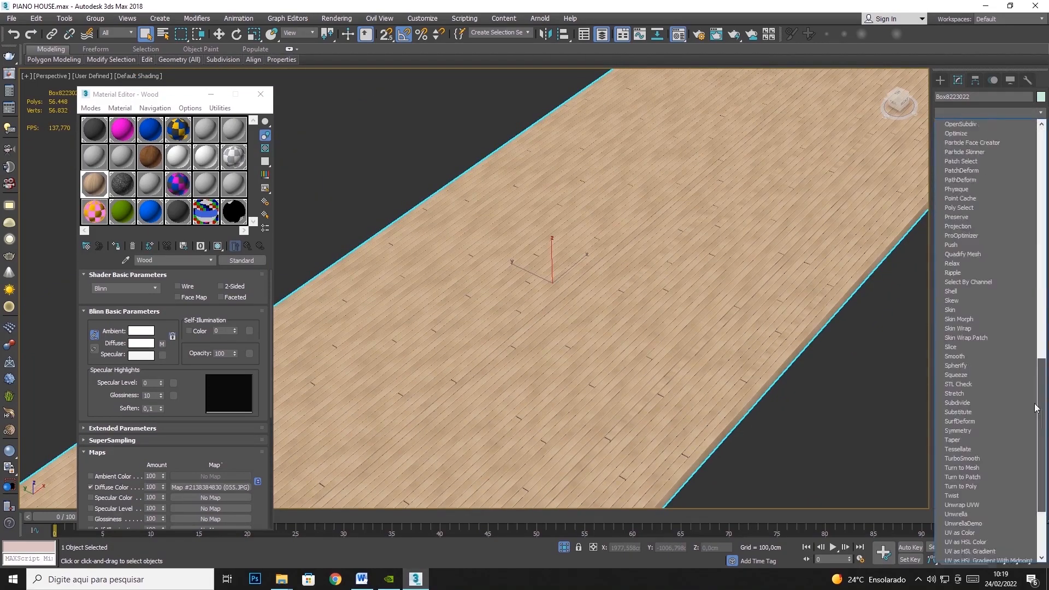
{"action": "left_click", "coordinate": [958, 449]}
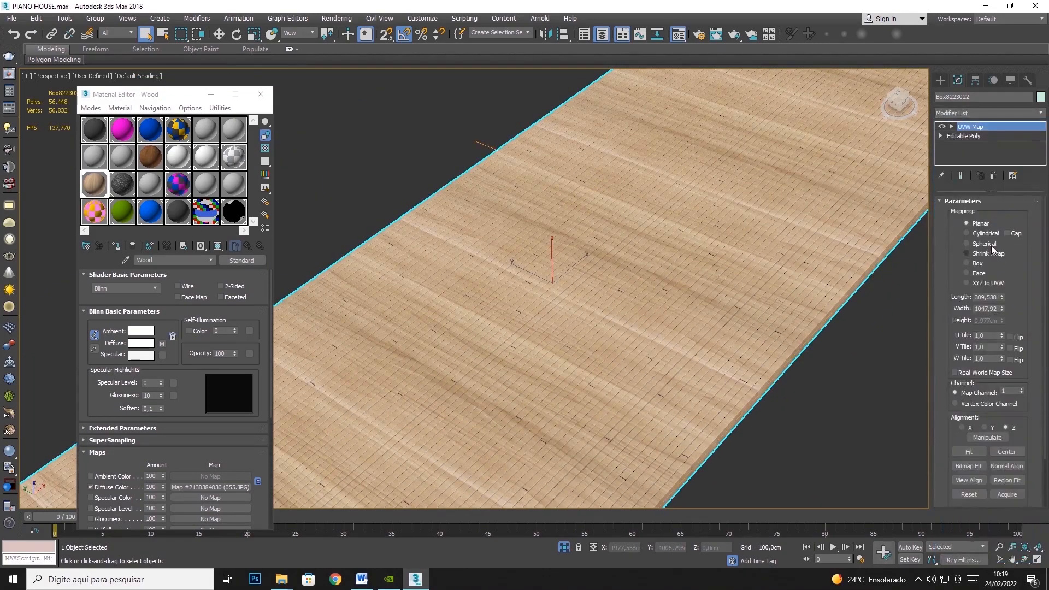
- Set the deck's UVW mapping to Box with a length, width and height of 100 cm
{"action": "left_click", "coordinate": [966, 264]}
{"action": "double_click", "coordinate": [976, 299]}
{"action": "type", "text": "100"}
{"action": "key", "text": "Tab"}
{"action": "type", "text": "100"}
{"action": "key", "text": "Tab"}
{"action": "type", "text": "100"}
{"action": "key", "text": "Tab"}
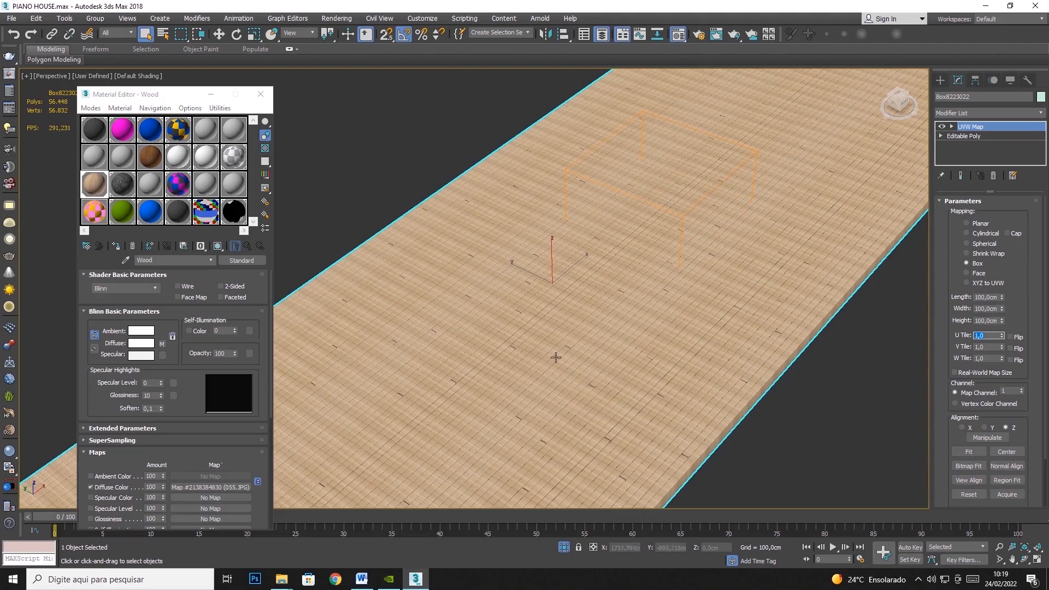
- Rotate the deck's UVW Map gizmo about its Z axis so the wood grain follows the length of the boards
{"action": "scroll", "coordinate": [556, 344], "scroll_direction": "up", "scroll_amount": 6}
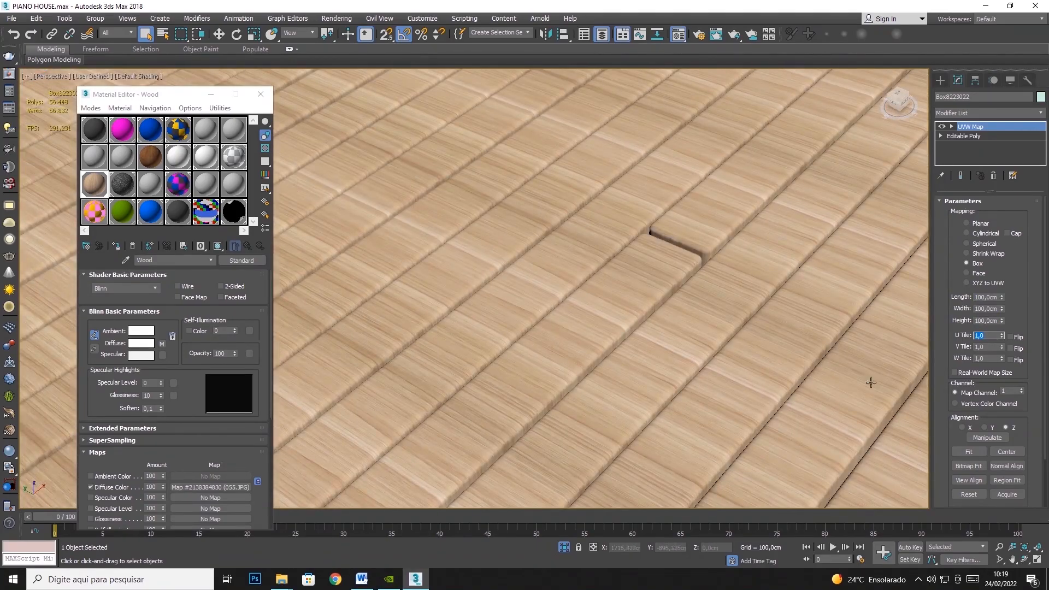
{"action": "scroll", "coordinate": [475, 178], "scroll_direction": "down", "scroll_amount": 6}
{"action": "scroll", "coordinate": [709, 281], "scroll_direction": "down", "scroll_amount": 3}
{"action": "scroll", "coordinate": [694, 283], "scroll_direction": "up", "scroll_amount": 10}
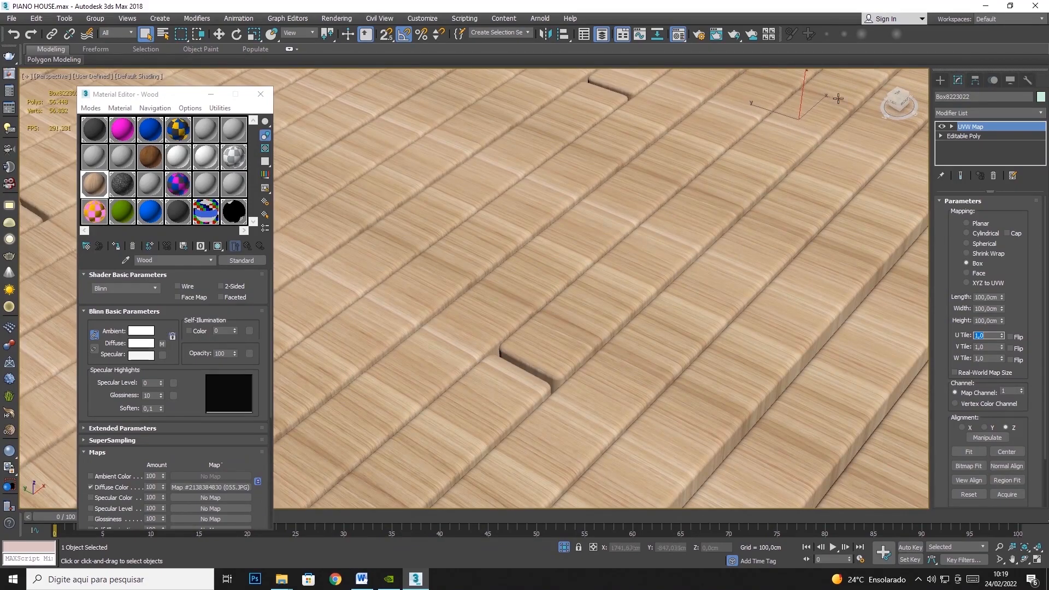
{"action": "scroll", "coordinate": [633, 225], "scroll_direction": "down", "scroll_amount": 2}
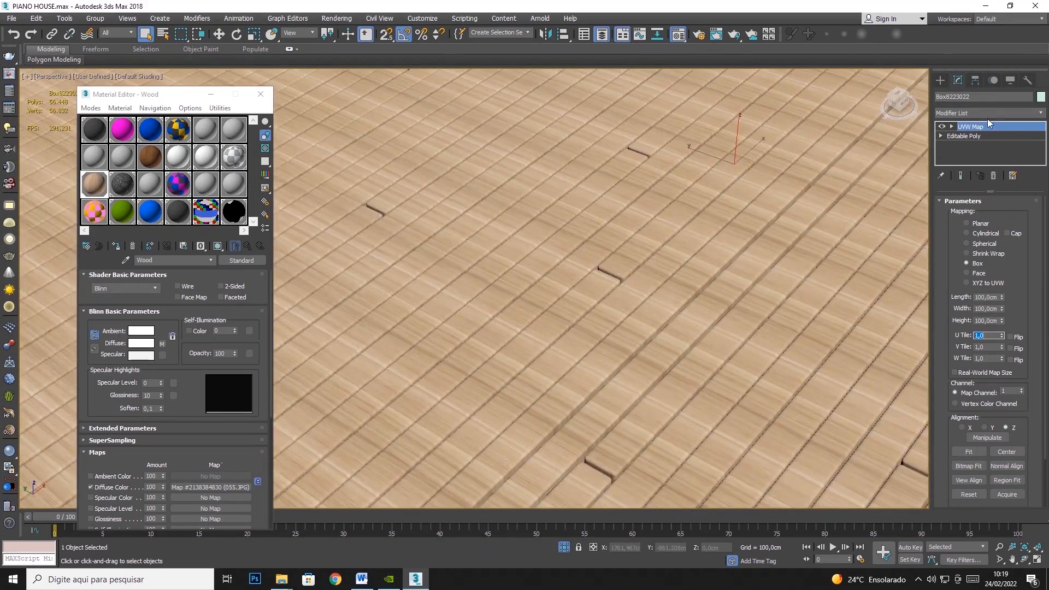
{"action": "left_click", "coordinate": [951, 126]}
{"action": "left_click", "coordinate": [971, 136]}
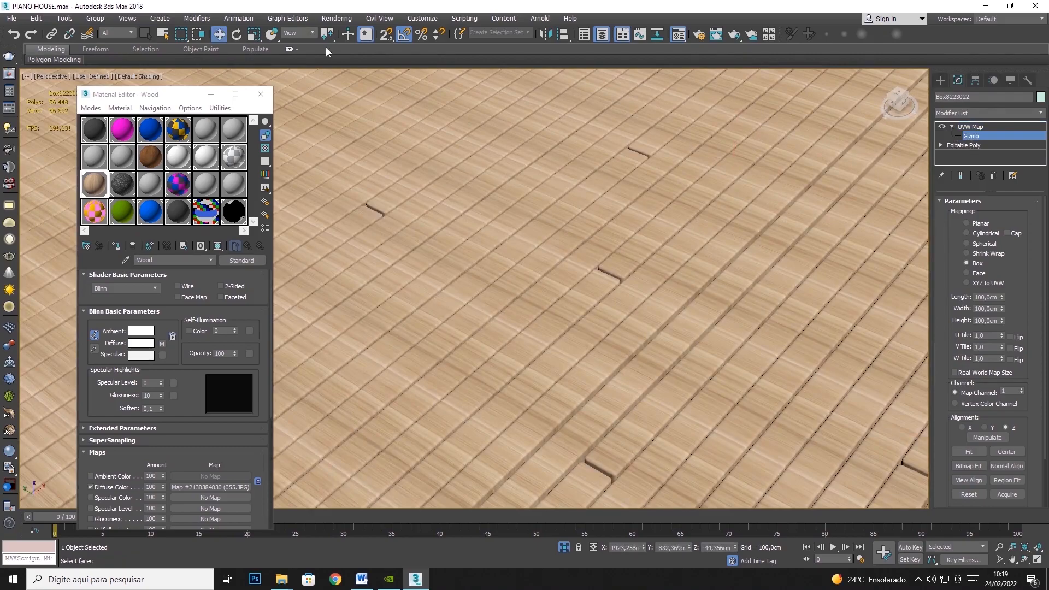
{"action": "left_click", "coordinate": [236, 34]}
{"action": "scroll", "coordinate": [720, 202], "scroll_direction": "down", "scroll_amount": 5}
{"action": "scroll", "coordinate": [710, 208], "scroll_direction": "up", "scroll_amount": 5}
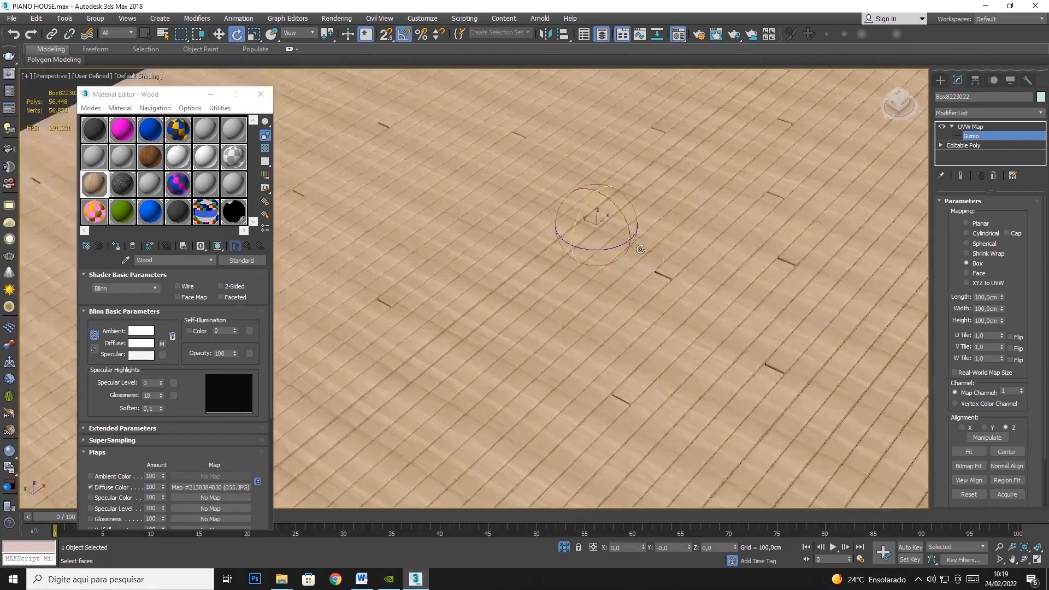
{"action": "left_click_drag", "start_coordinate": [612, 241], "coordinate": [547, 246]}
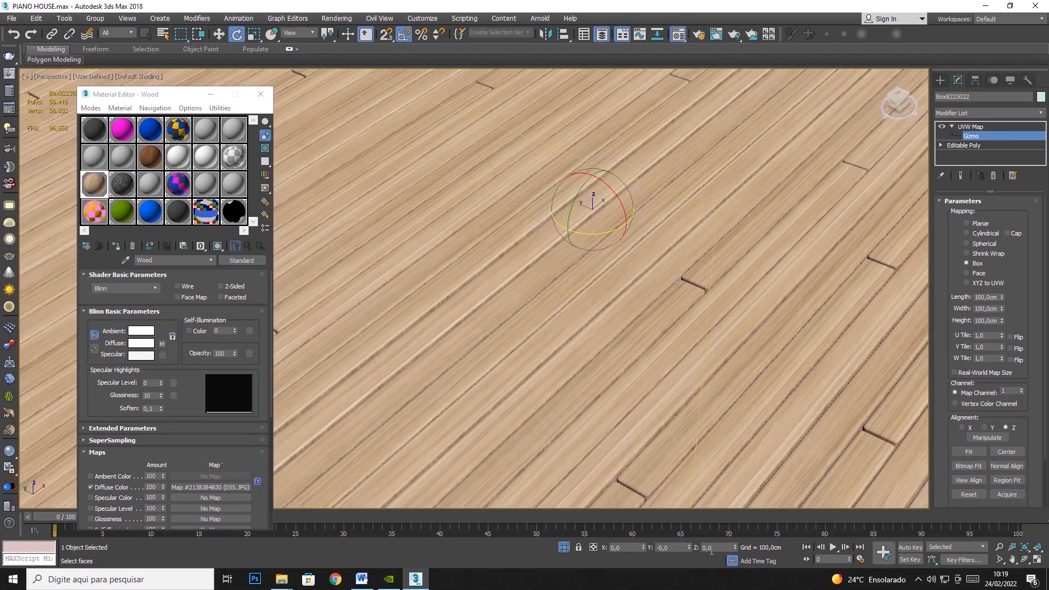
- Rotate the deck's mapping gizmo about its Y axis so the grain runs lengthwise along the deck's side faces
{"action": "scroll", "coordinate": [594, 311], "scroll_direction": "down", "scroll_amount": 5}
{"action": "scroll", "coordinate": [532, 330], "scroll_direction": "up", "scroll_amount": 6}
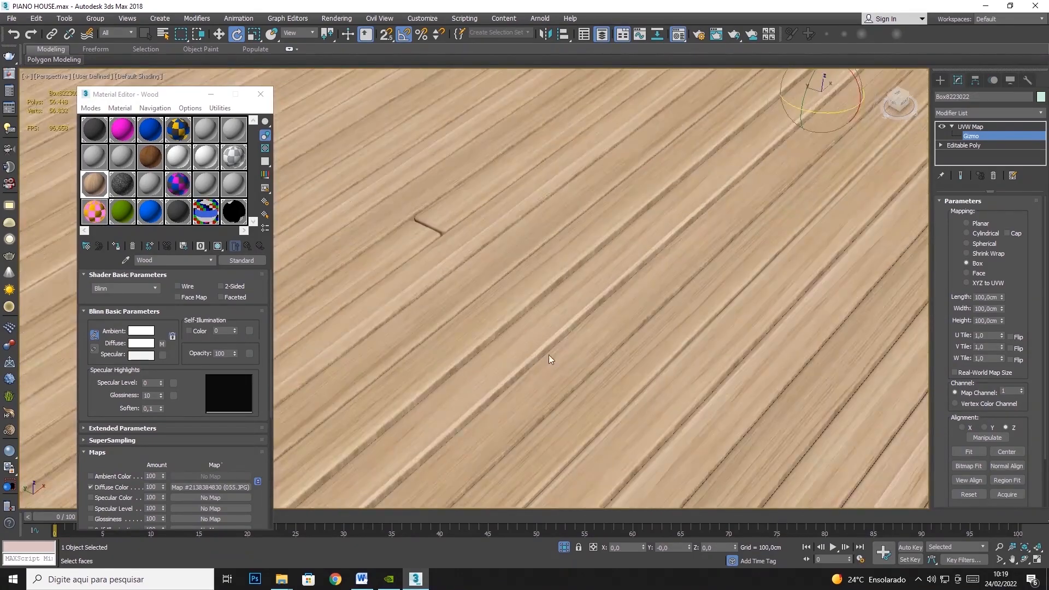
{"action": "scroll", "coordinate": [612, 361], "scroll_direction": "up", "scroll_amount": 2}
{"action": "scroll", "coordinate": [461, 292], "scroll_direction": "up", "scroll_amount": 2}
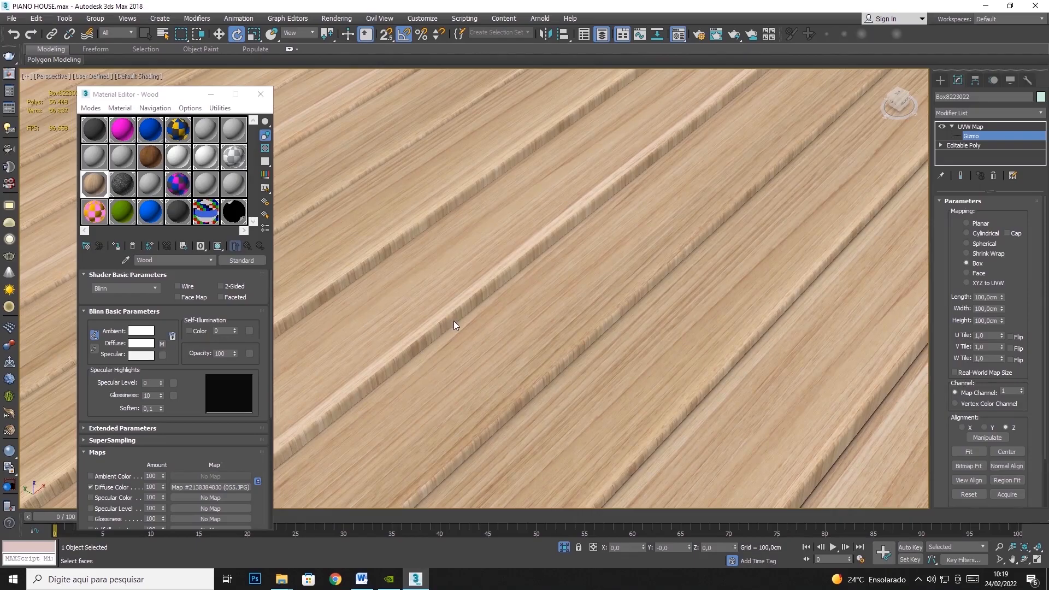
{"action": "scroll", "coordinate": [453, 322], "scroll_direction": "down", "scroll_amount": 4}
{"action": "scroll", "coordinate": [512, 323], "scroll_direction": "up", "scroll_amount": 5}
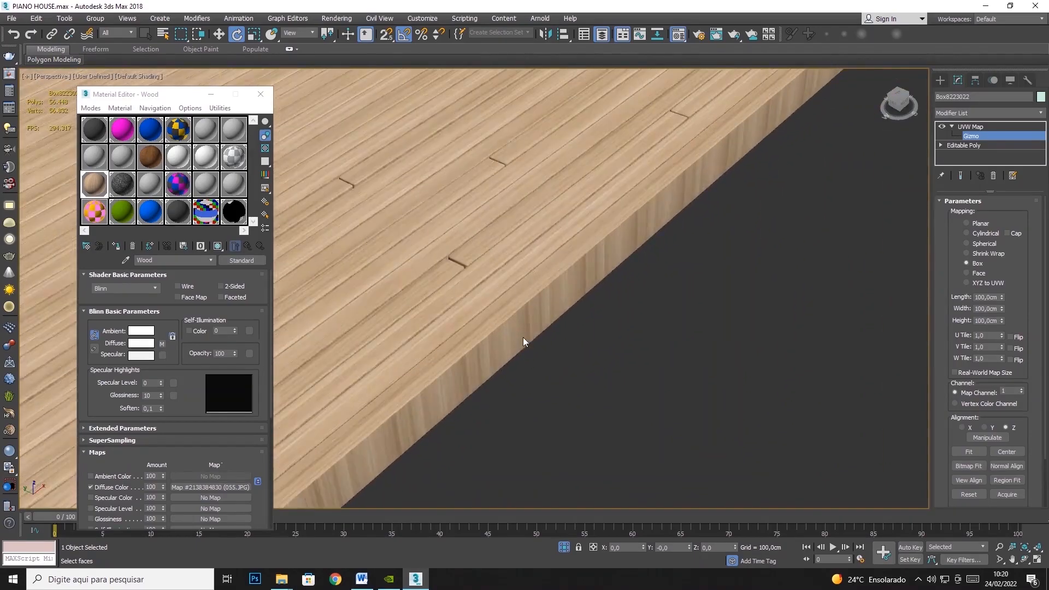
{"action": "scroll", "coordinate": [523, 327], "scroll_direction": "up", "scroll_amount": 2}
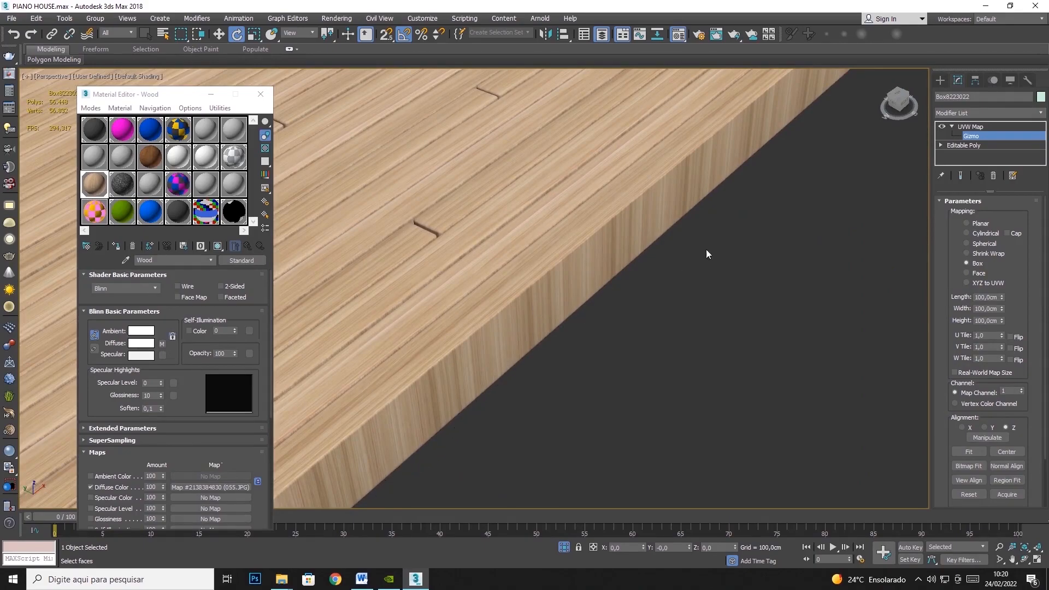
{"action": "scroll", "coordinate": [596, 336], "scroll_direction": "down", "scroll_amount": 5}
{"action": "scroll", "coordinate": [661, 274], "scroll_direction": "up", "scroll_amount": 6}
{"action": "scroll", "coordinate": [697, 334], "scroll_direction": "up", "scroll_amount": 4}
{"action": "scroll", "coordinate": [465, 328], "scroll_direction": "up", "scroll_amount": 1}
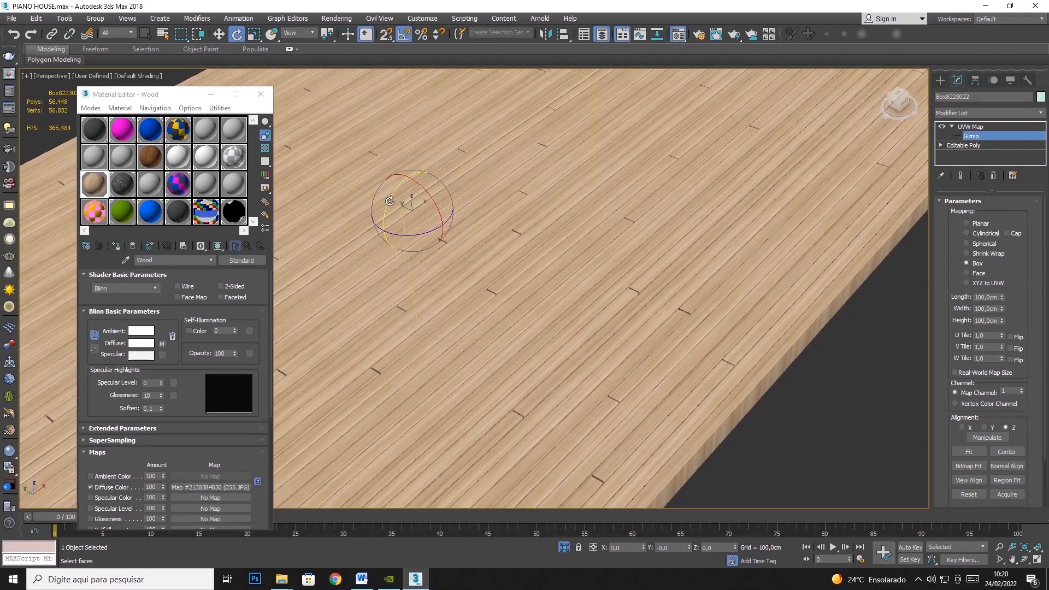
{"action": "left_click_drag", "start_coordinate": [388, 201], "coordinate": [424, 170]}
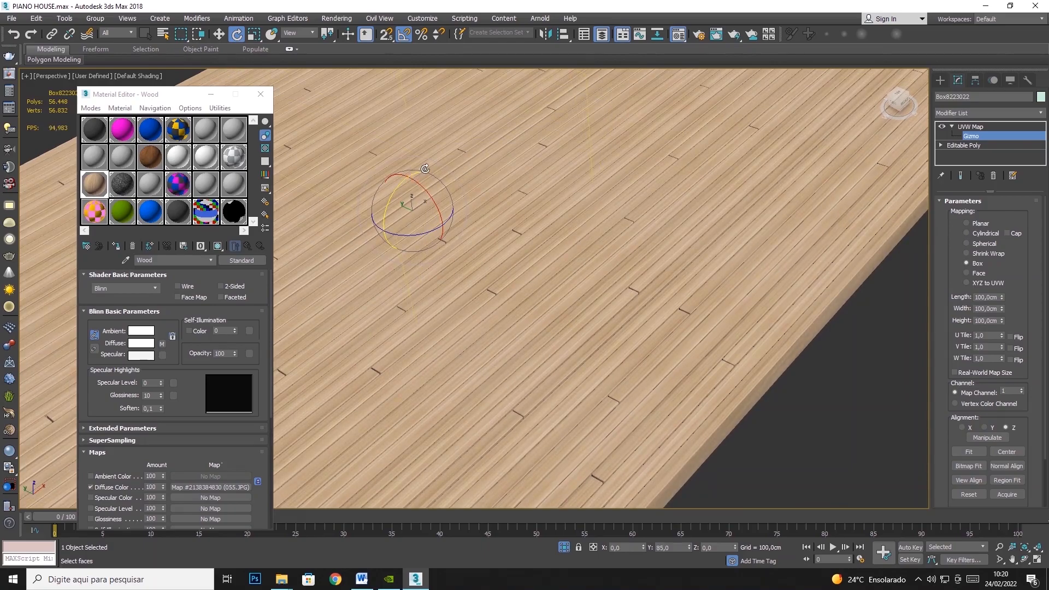
- Examine the wood grain direction on the deck's side edge, board tops and board ends
{"action": "middle_click_drag", "start_coordinate": [845, 339], "coordinate": [521, 259], "text": "alt"}
{"action": "scroll", "coordinate": [473, 255], "scroll_direction": "up", "scroll_amount": 3}
{"action": "scroll", "coordinate": [469, 256], "scroll_direction": "down", "scroll_amount": 1}
{"action": "scroll", "coordinate": [558, 284], "scroll_direction": "down", "scroll_amount": 2}
{"action": "scroll", "coordinate": [521, 259], "scroll_direction": "down", "scroll_amount": 2}
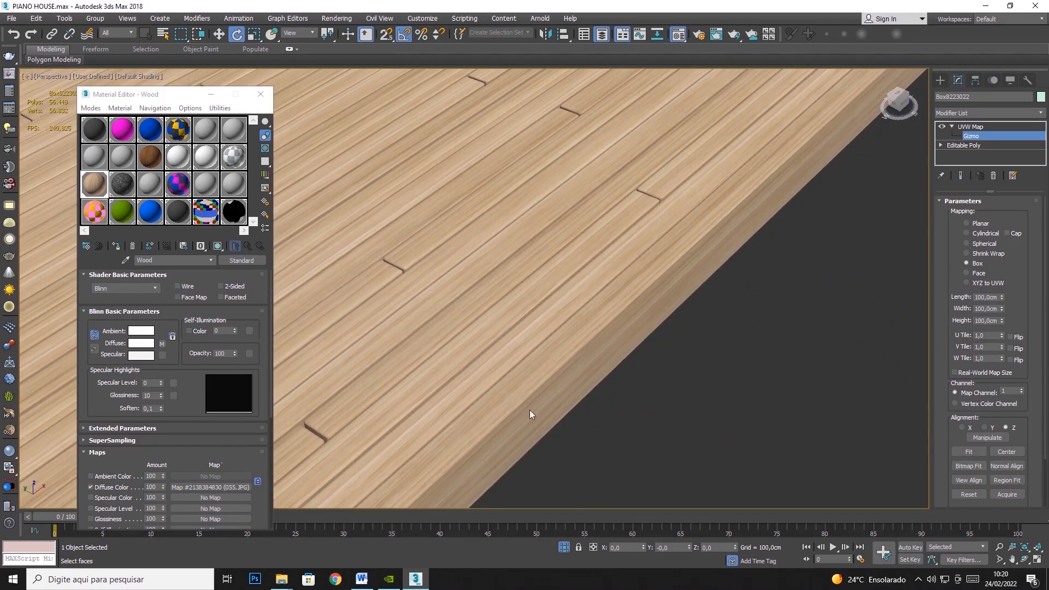
{"action": "scroll", "coordinate": [634, 263], "scroll_direction": "down", "scroll_amount": 3}
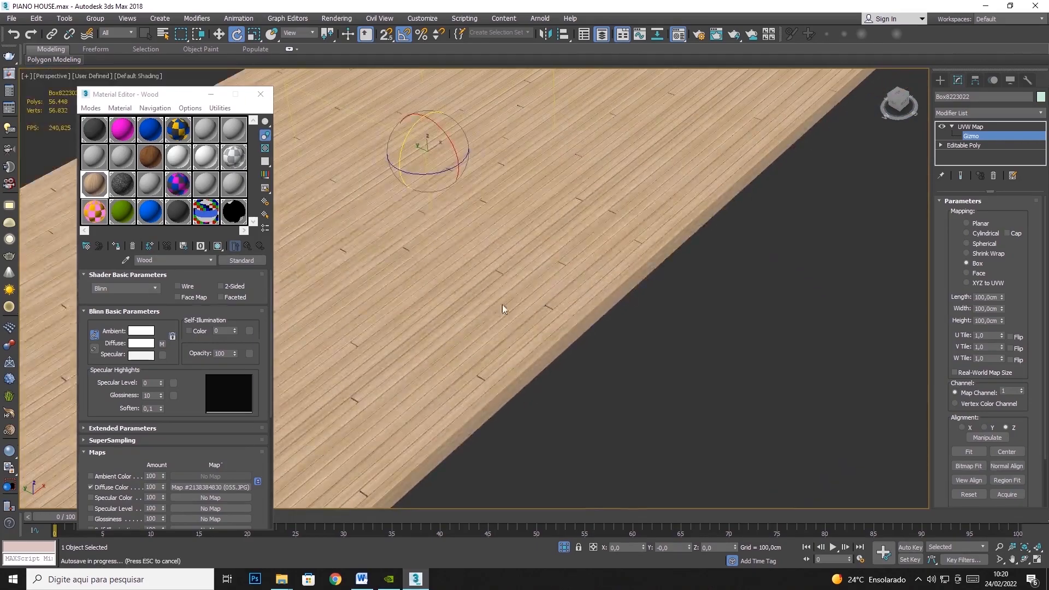
{"action": "scroll", "coordinate": [508, 336], "scroll_direction": "up", "scroll_amount": 8}
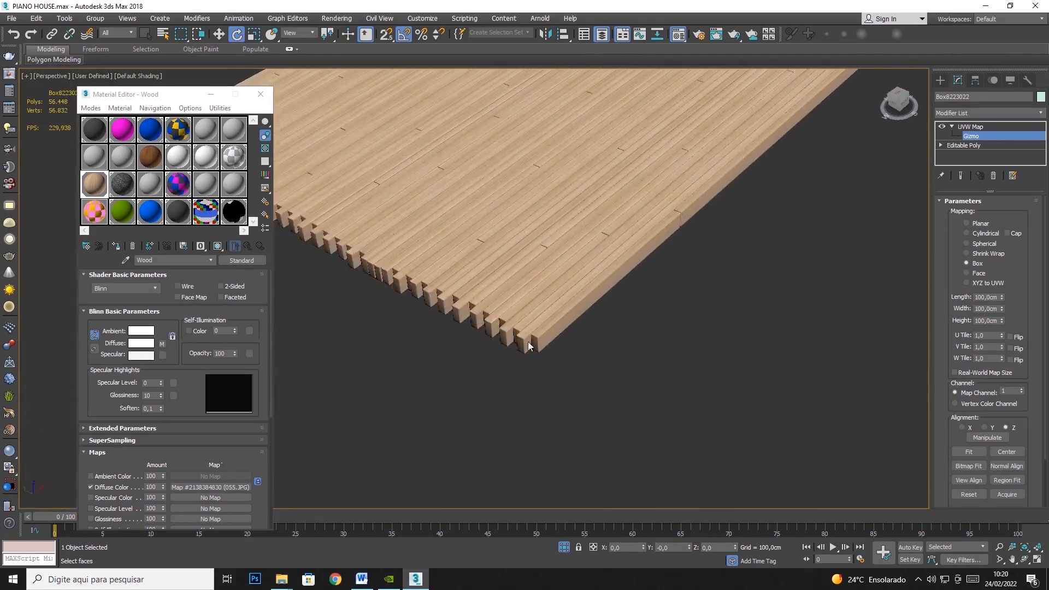
{"action": "scroll", "coordinate": [499, 338], "scroll_direction": "up", "scroll_amount": 2}
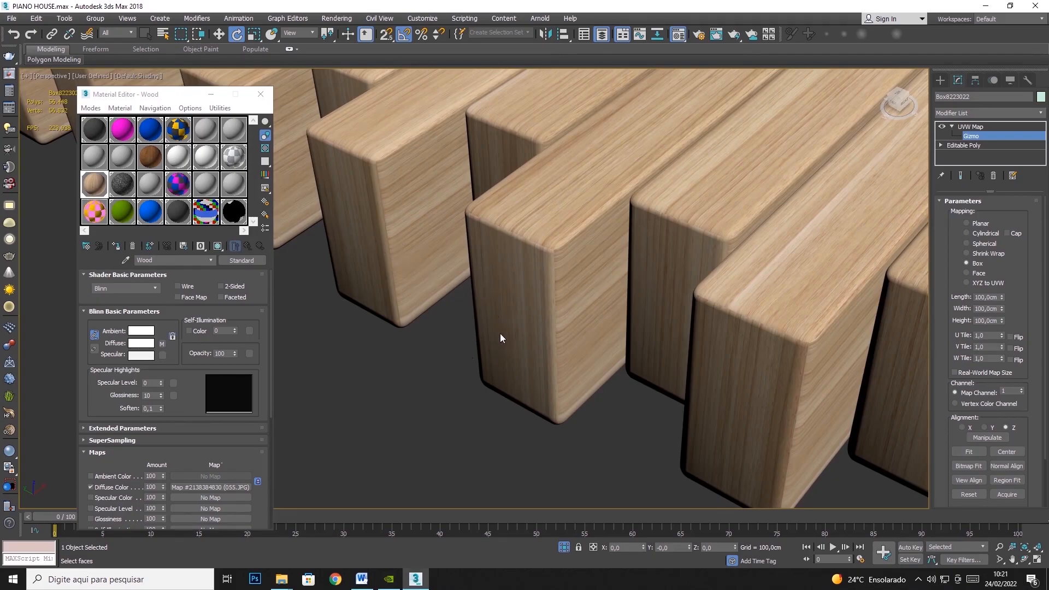
- Unhide all objects of the house and return from the gizmo to the deck's UVW Map modifier level
{"action": "key", "text": "z"}
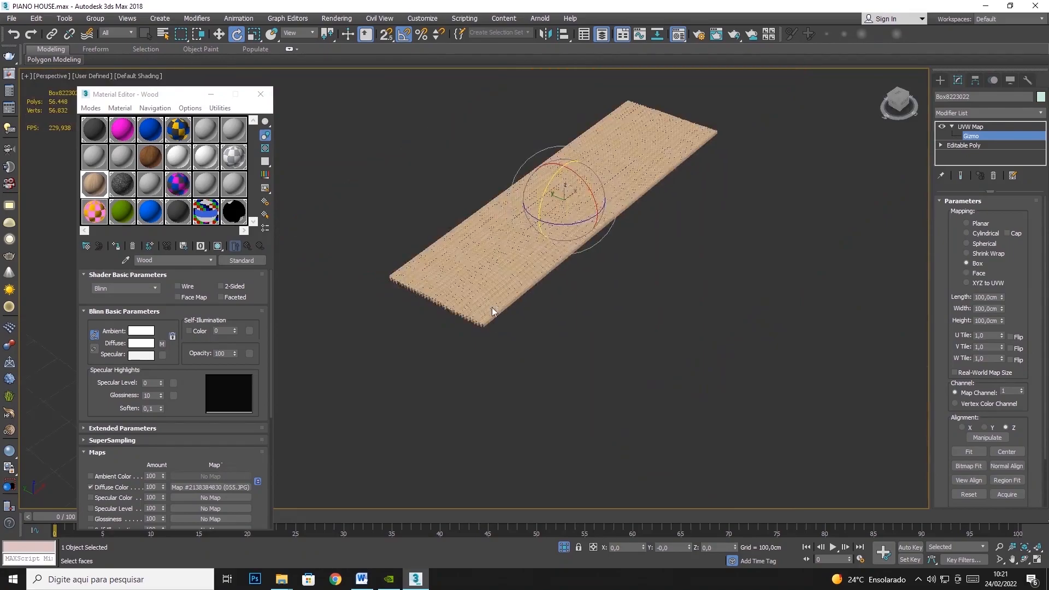
{"action": "right_click", "coordinate": [628, 243]}
{"action": "left_click", "coordinate": [655, 190]}
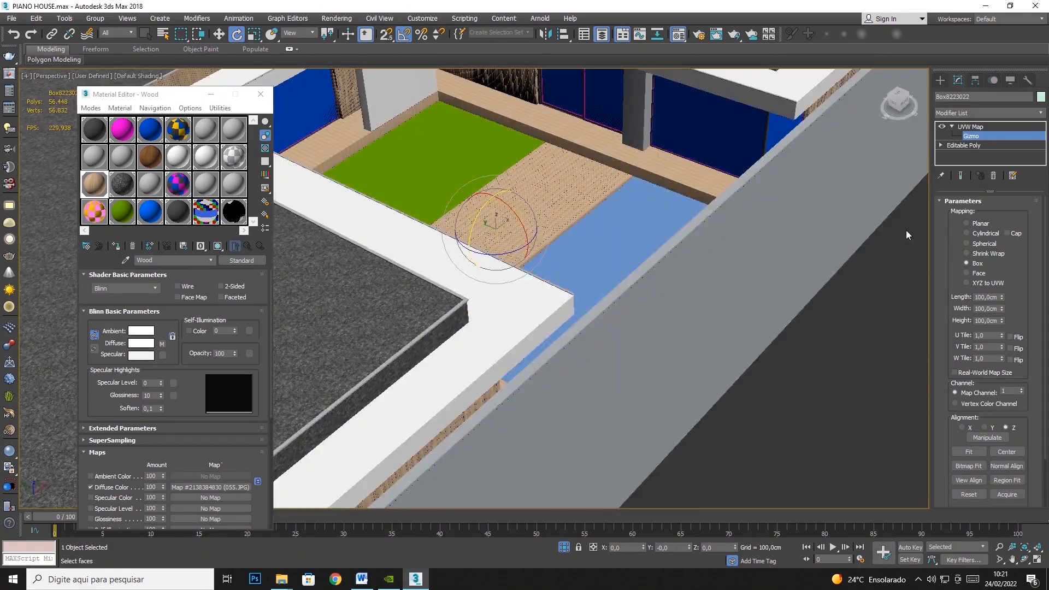
{"action": "left_click", "coordinate": [951, 127]}
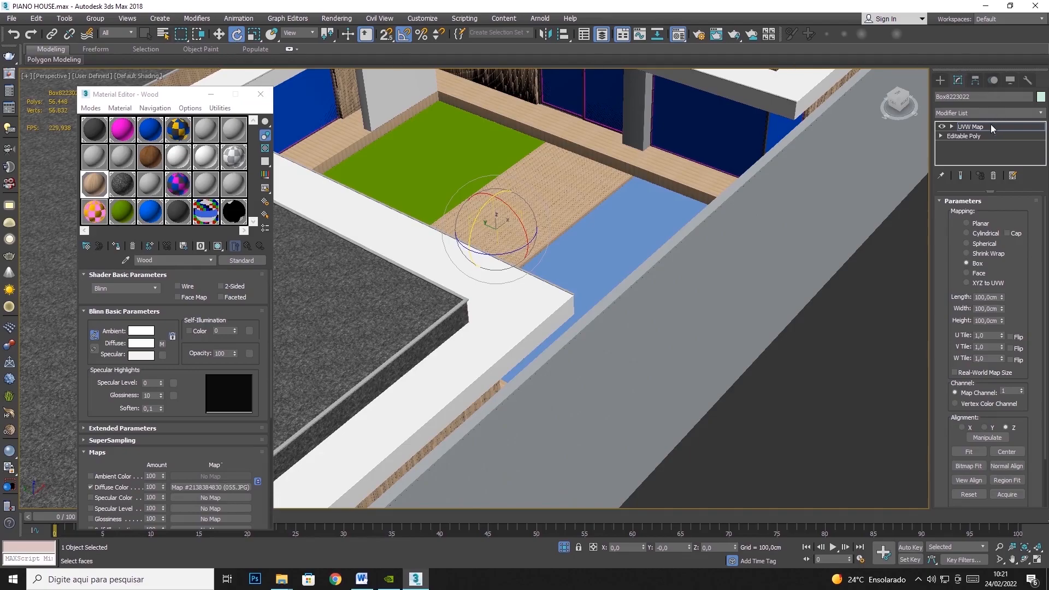
{"action": "left_click", "coordinate": [985, 126]}
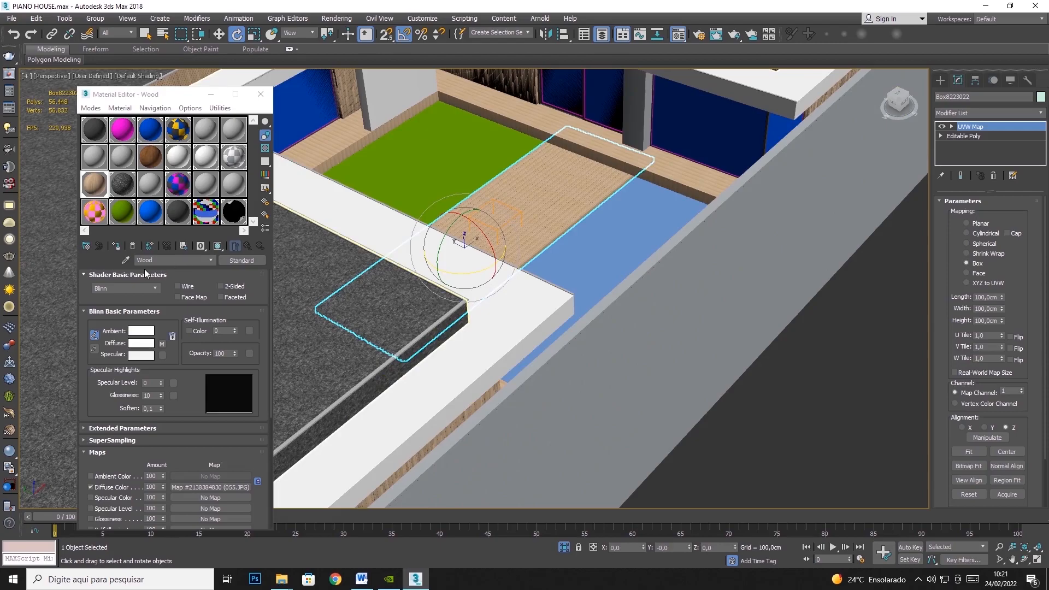
- Sample the White Wall material from the white roof border and assign it to the selected deck
{"action": "left_click", "coordinate": [124, 260]}
{"action": "left_click", "coordinate": [521, 309]}
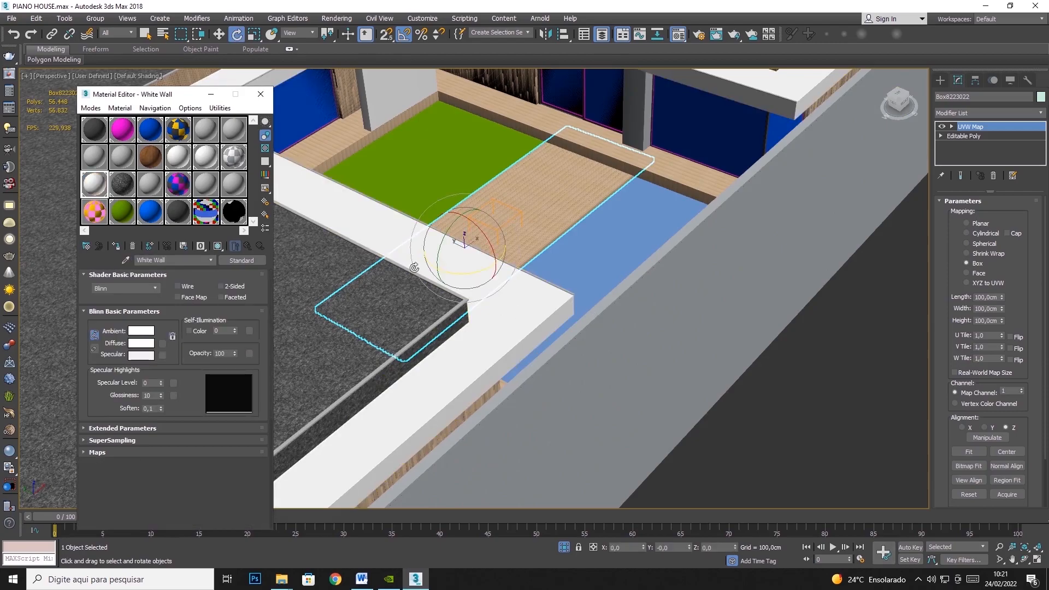
{"action": "left_click_drag", "start_coordinate": [297, 293], "coordinate": [342, 308]}
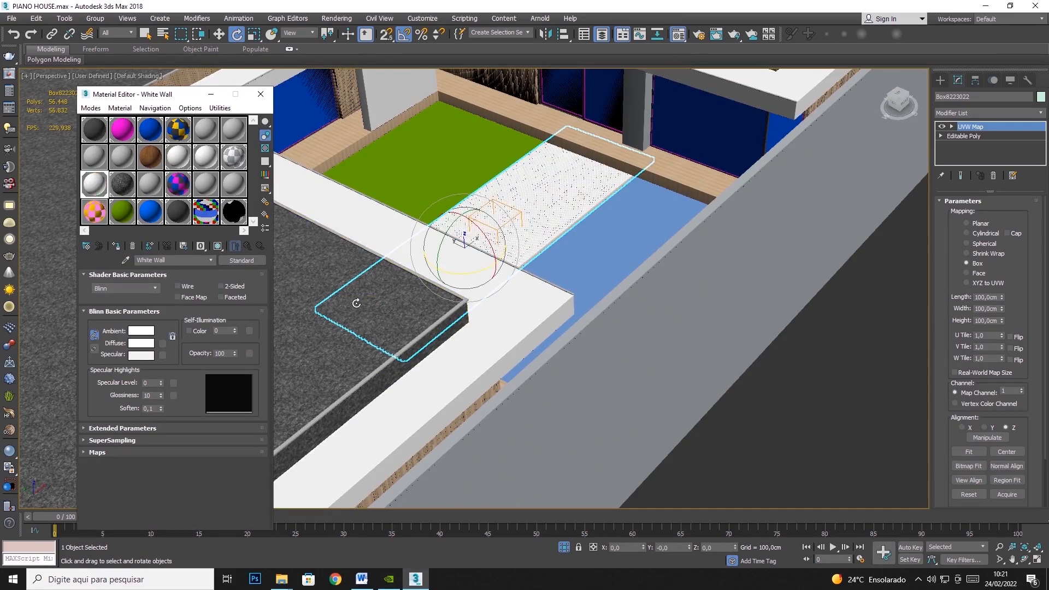
- Select the dark stone roof surface and assign the White Wall material to it
{"action": "left_click", "coordinate": [800, 450]}
{"action": "left_click", "coordinate": [323, 299]}
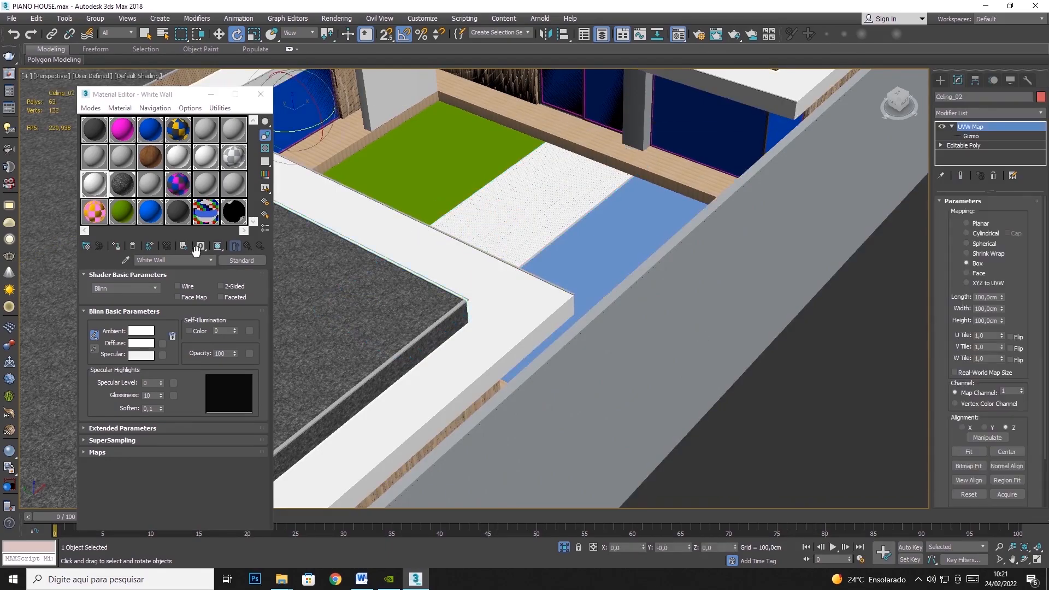
{"action": "left_click", "coordinate": [116, 247]}
- Sample the Wood material from the slatted cladding and assign it to the white deck between the lawn and the pool
{"action": "left_click", "coordinate": [553, 221]}
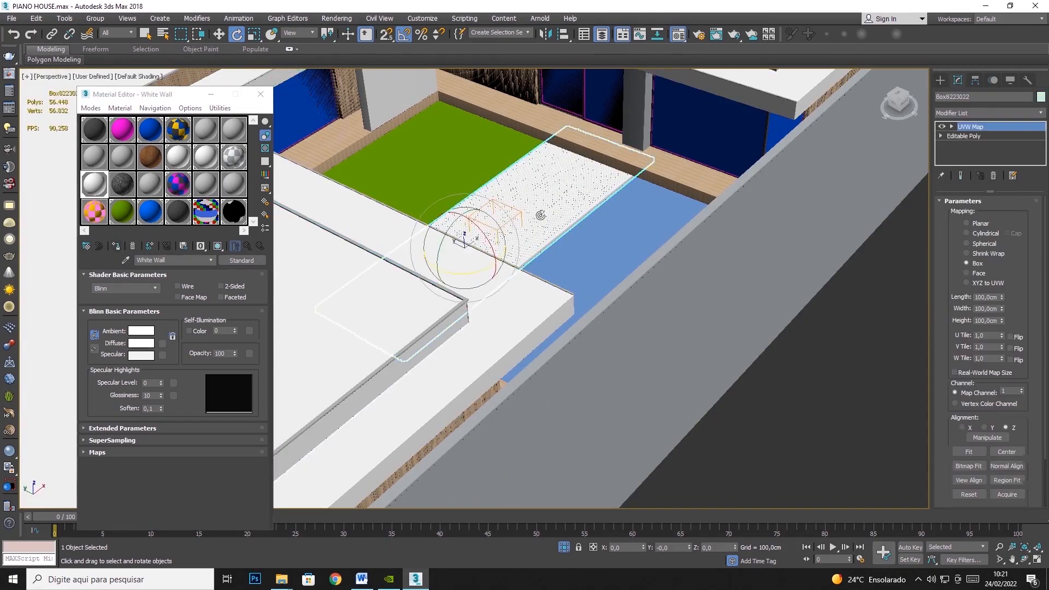
{"action": "left_click", "coordinate": [126, 261]}
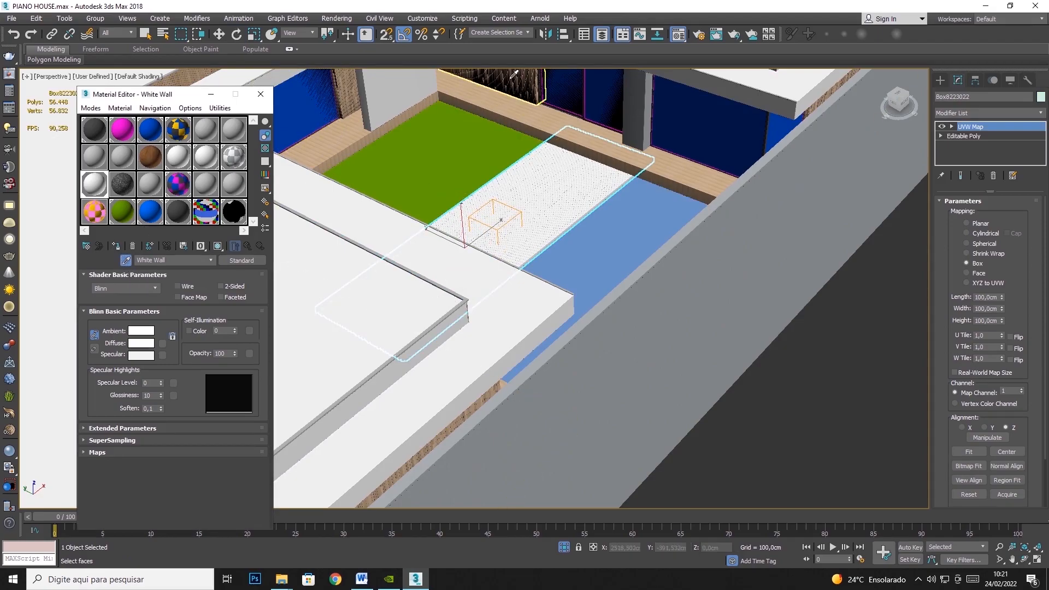
{"action": "left_click", "coordinate": [525, 76]}
{"action": "left_click", "coordinate": [116, 246]}
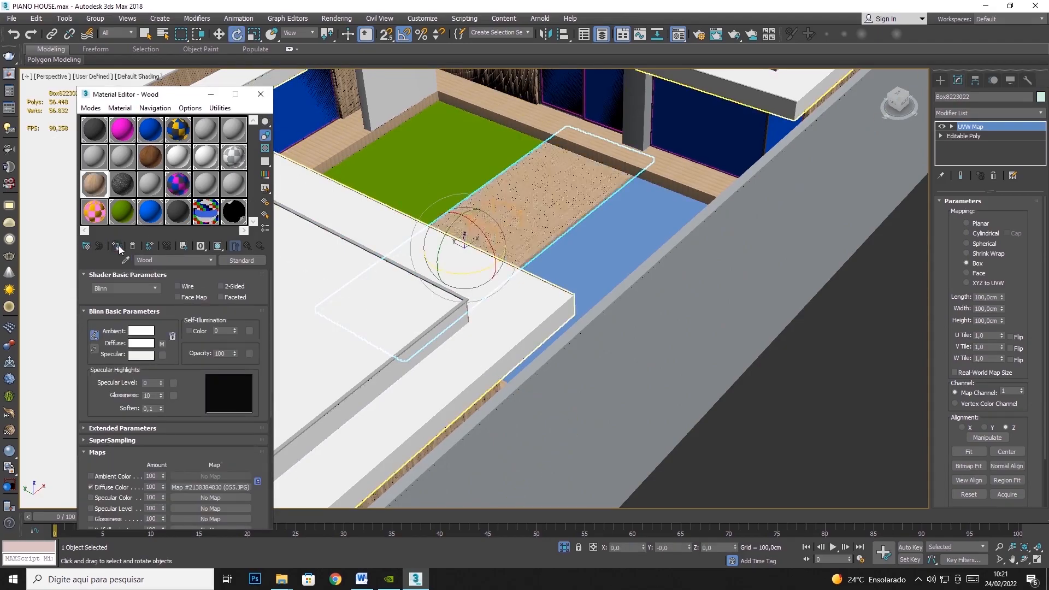
{"action": "scroll", "coordinate": [543, 270], "scroll_direction": "up", "scroll_amount": 6}
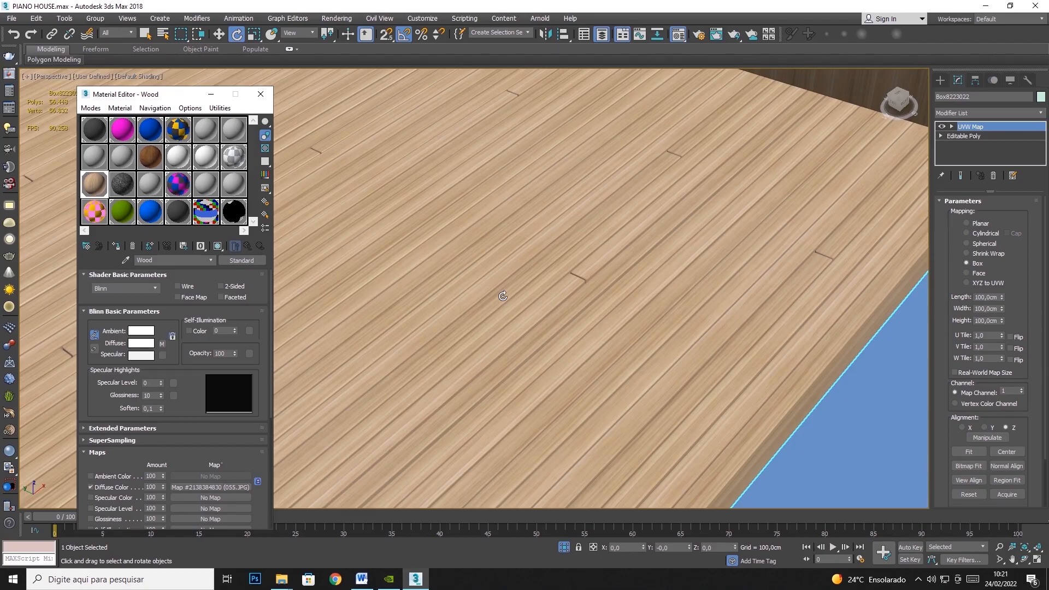
{"action": "scroll", "coordinate": [502, 296], "scroll_direction": "down", "scroll_amount": 5}
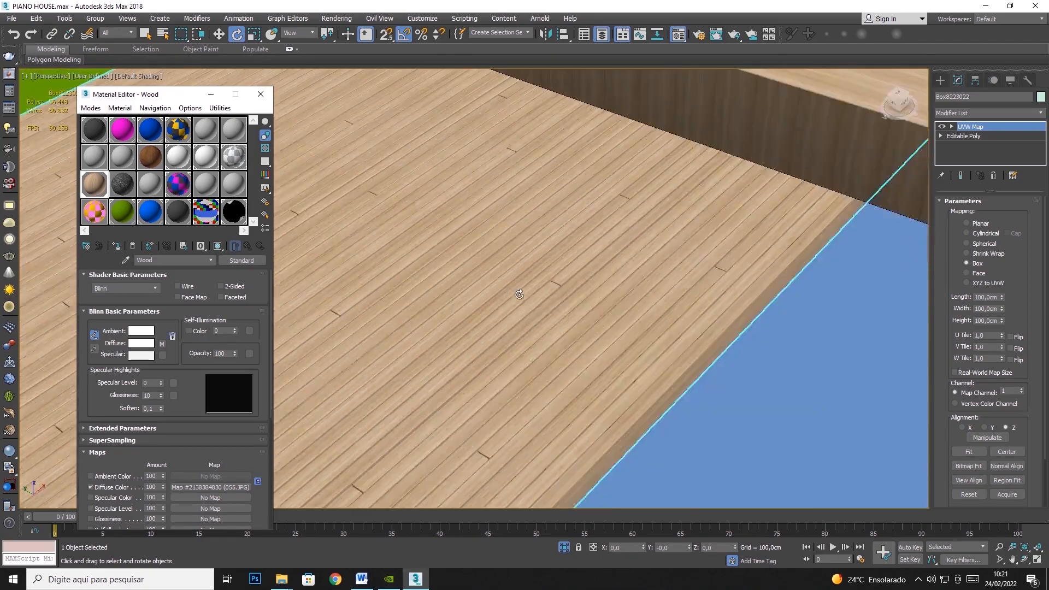
{"action": "middle_click_drag", "start_coordinate": [558, 274], "coordinate": [724, 241]}
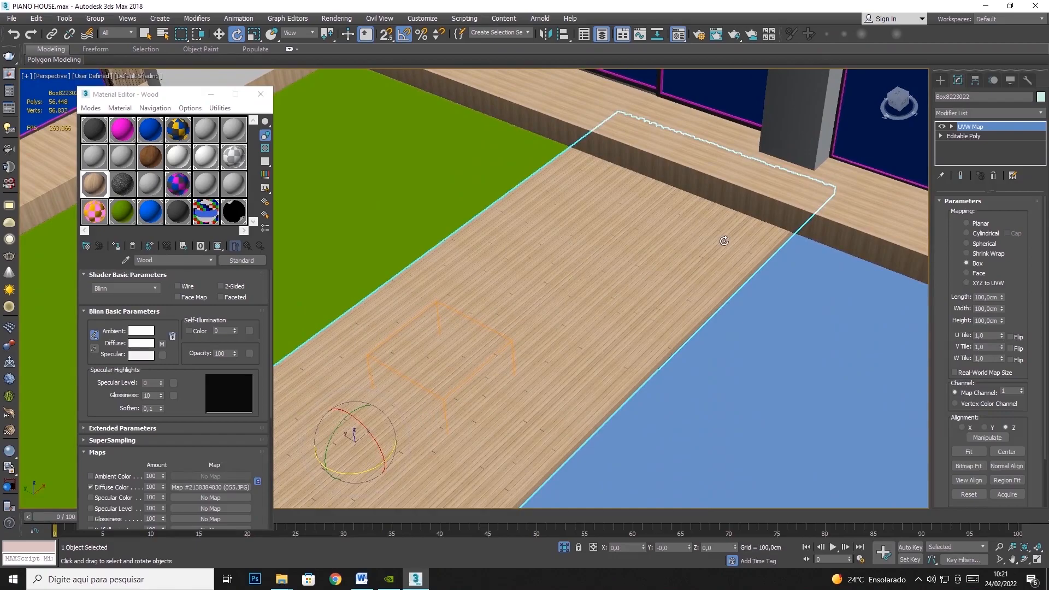
- Apply the White Door material to the raised wooden floor bordering the lawn and deck
{"action": "left_click", "coordinate": [169, 160]}
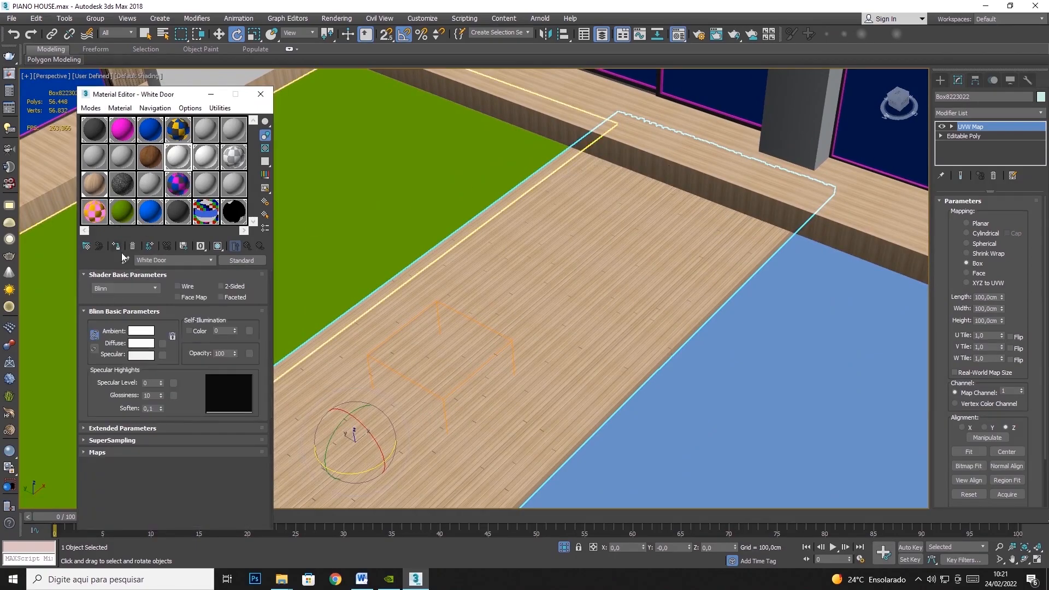
{"action": "left_click", "coordinate": [125, 260]}
{"action": "left_click_drag", "start_coordinate": [182, 167], "coordinate": [553, 110]}
- Select the green lawn beside the deck and convert it to an Editable Poly
{"action": "left_click", "coordinate": [147, 35]}
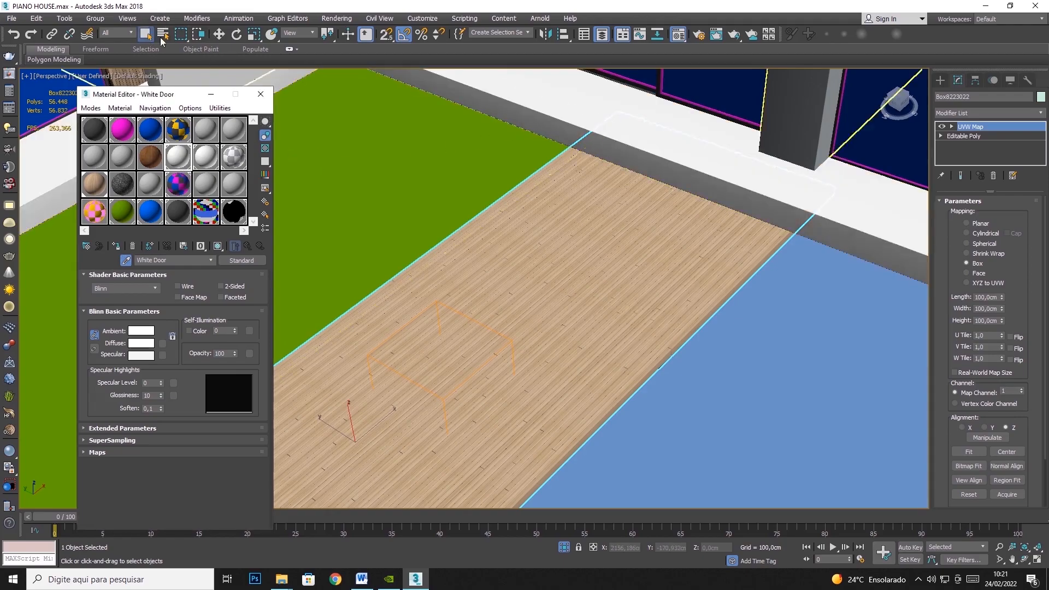
{"action": "left_click", "coordinate": [328, 145]}
{"action": "middle_click_drag", "start_coordinate": [397, 176], "coordinate": [476, 216]}
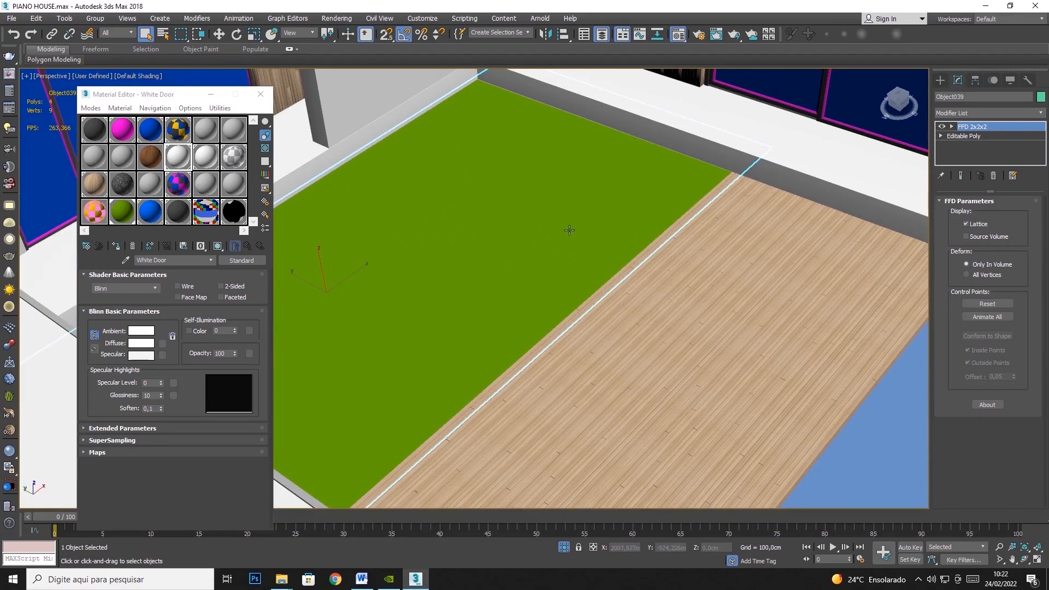
{"action": "right_click", "coordinate": [481, 195]}
{"action": "mouse_move", "coordinate": [568, 305]}
{"action": "left_click", "coordinate": [605, 318]}
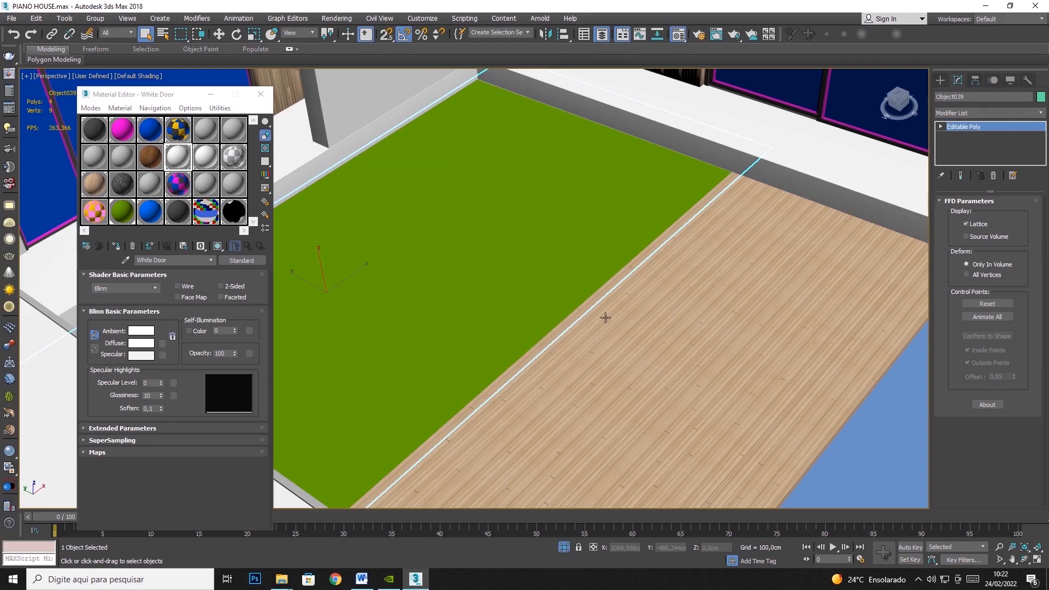
- Build a Standard material in the 17 - Default slot with grass_1_2 as diffuse bitmap, and assign it to the lawn with its texture shown
{"action": "left_click", "coordinate": [205, 184]}
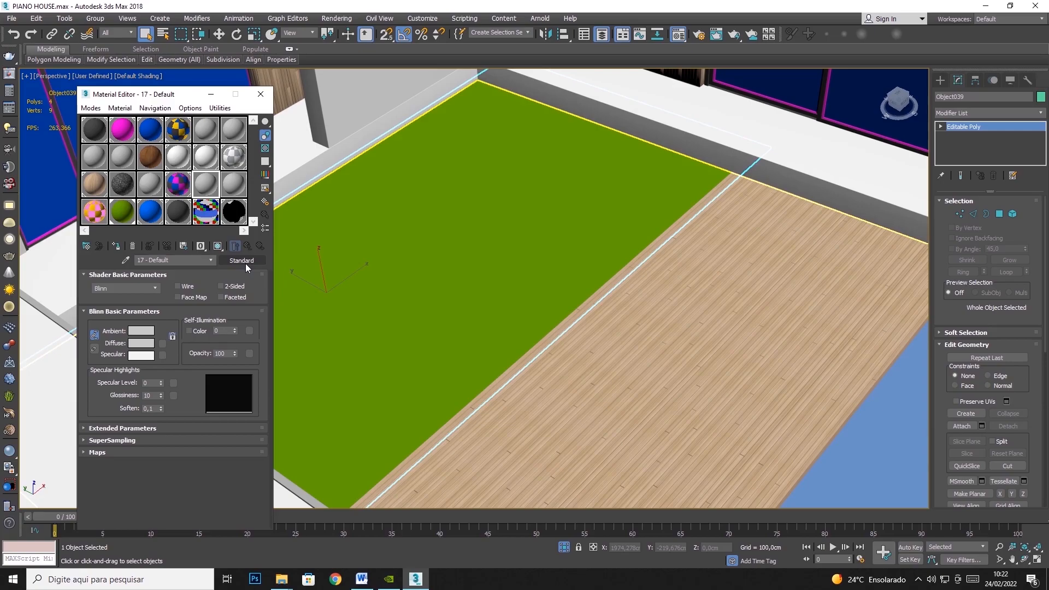
{"action": "left_click", "coordinate": [245, 261]}
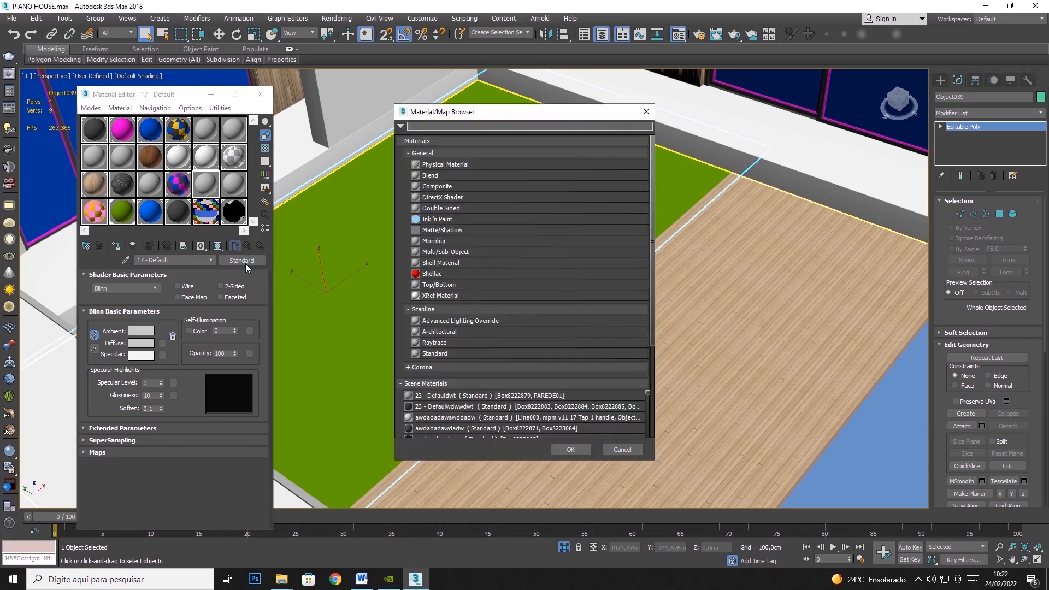
{"action": "double_click", "coordinate": [431, 353]}
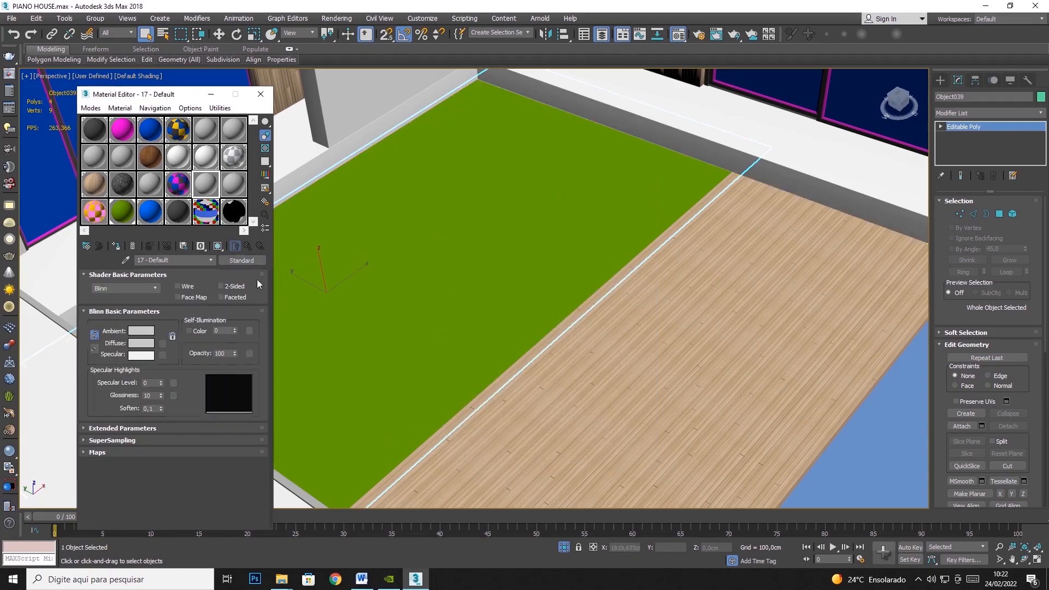
{"action": "left_click", "coordinate": [163, 343]}
{"action": "double_click", "coordinate": [435, 166]}
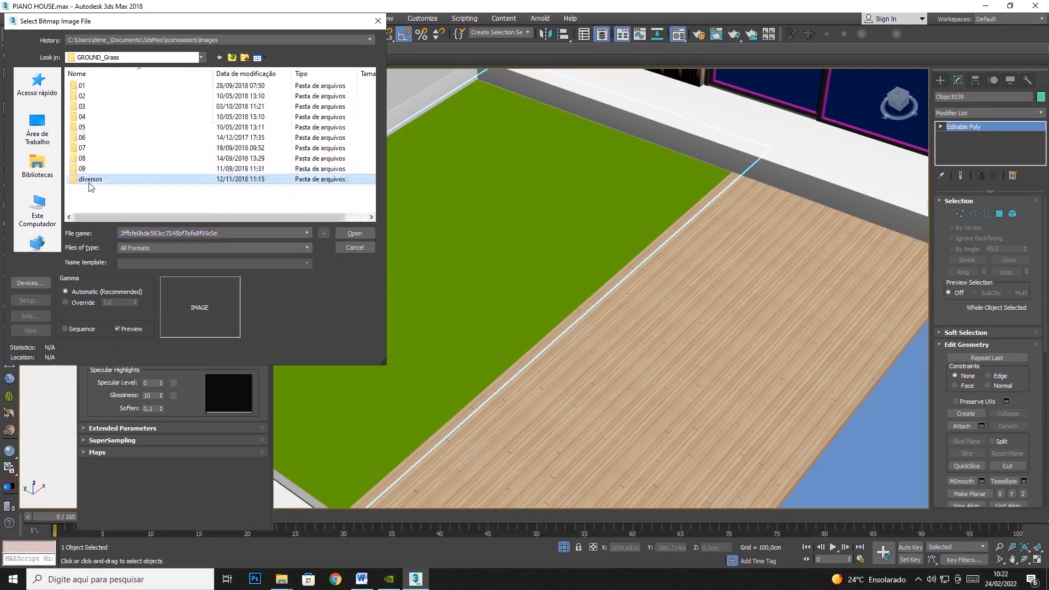
{"action": "double_click", "coordinate": [90, 180]}
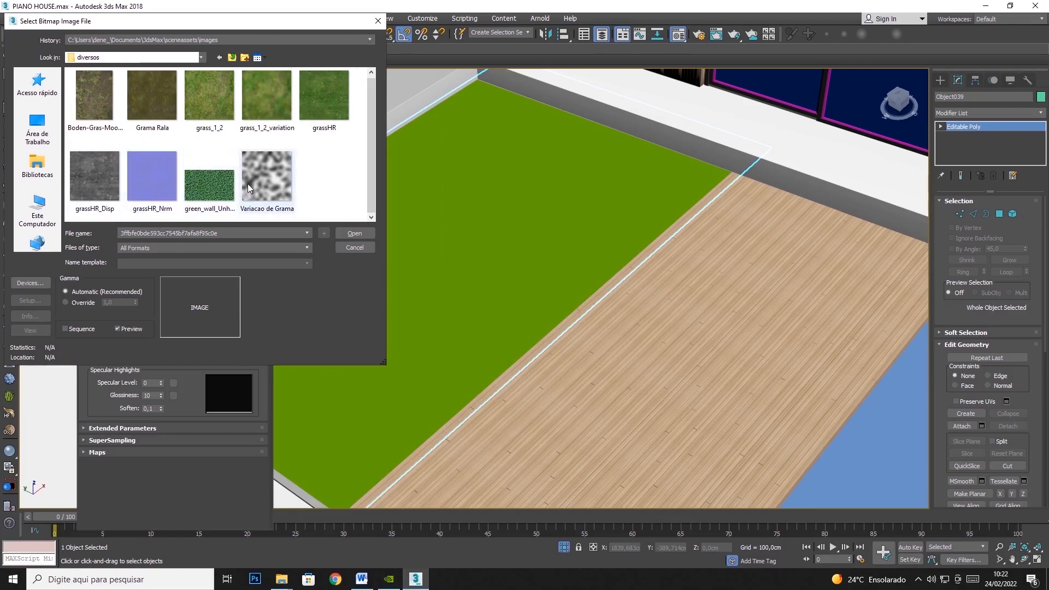
{"action": "left_click", "coordinate": [214, 108]}
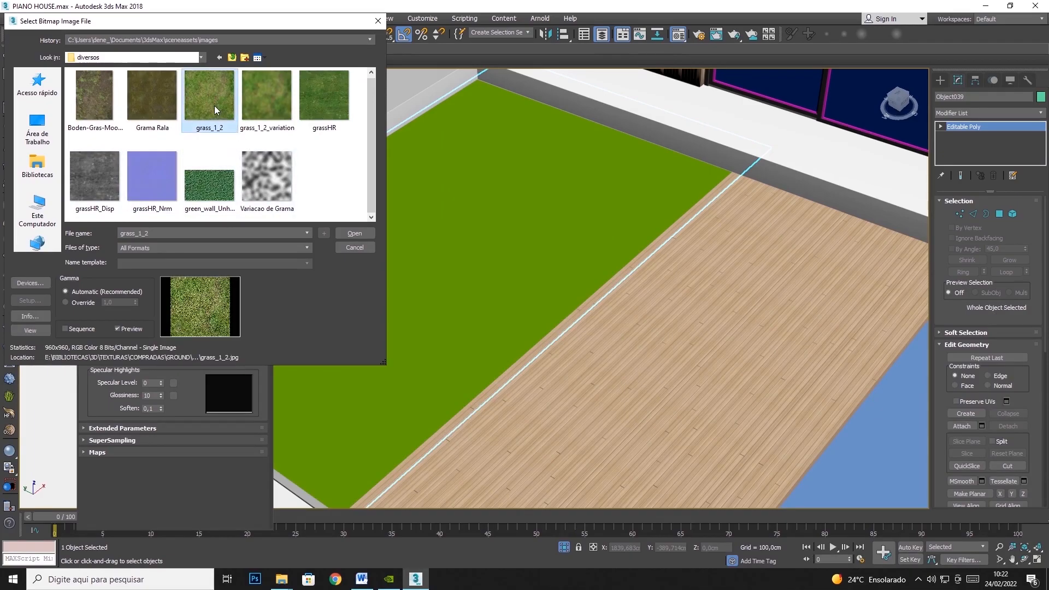
{"action": "left_click", "coordinate": [353, 234]}
{"action": "left_click", "coordinate": [118, 246]}
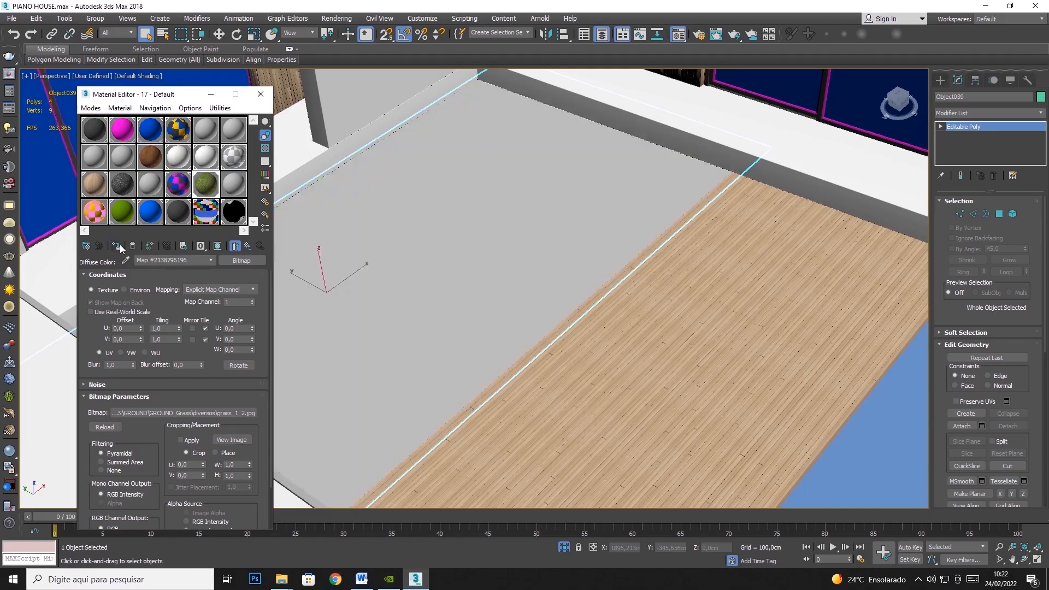
{"action": "left_click", "coordinate": [217, 246]}
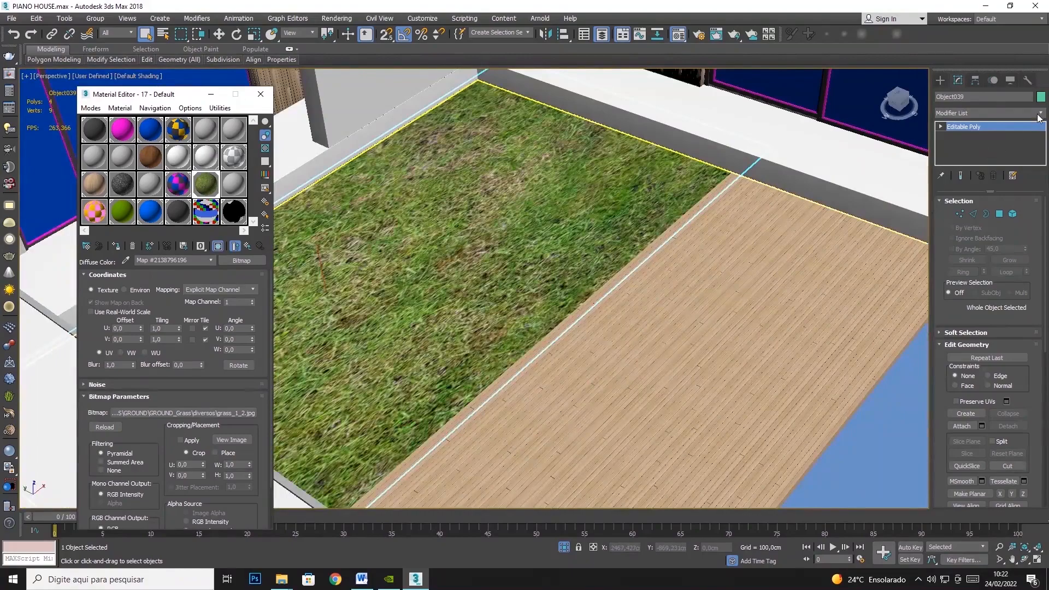
- Add a UVW Map to the lawn with Box mapping and length, width and height of 100 cm
{"action": "left_click", "coordinate": [1040, 112]}
{"action": "left_click_drag", "start_coordinate": [1040, 141], "coordinate": [1040, 446]}
{"action": "left_click", "coordinate": [972, 448]}
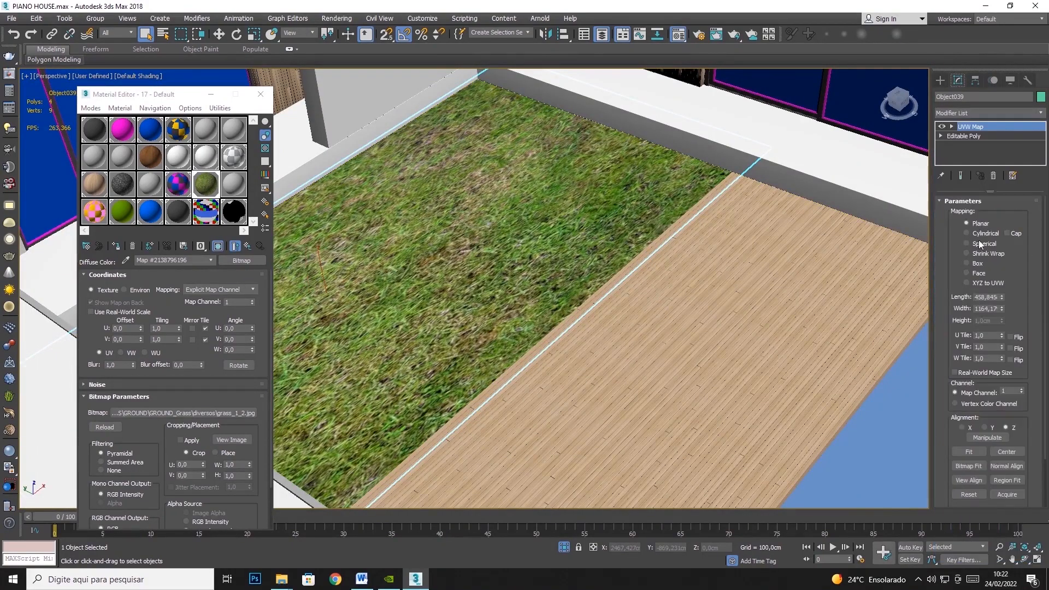
{"action": "left_click", "coordinate": [967, 263]}
{"action": "type", "text": "100"}
{"action": "key", "text": "Tab"}
{"action": "type", "text": "100"}
{"action": "key", "text": "Tab"}
{"action": "type", "text": "100"}
{"action": "key", "text": "Tab"}
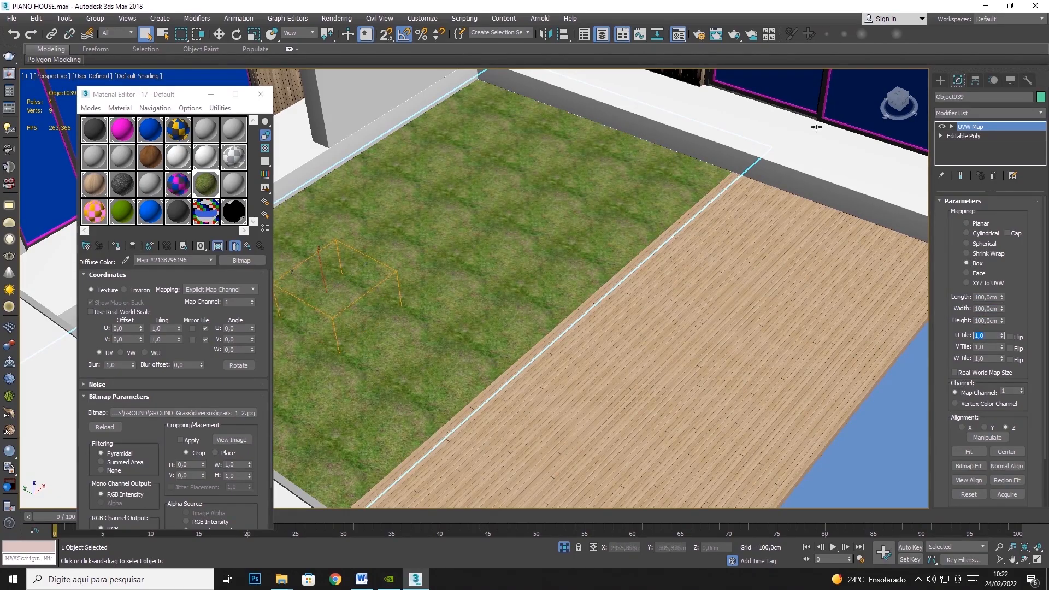
- Try uniformly scaling the lawn's UVW Map gizmo, and undo the scaling
{"action": "left_click", "coordinate": [254, 34]}
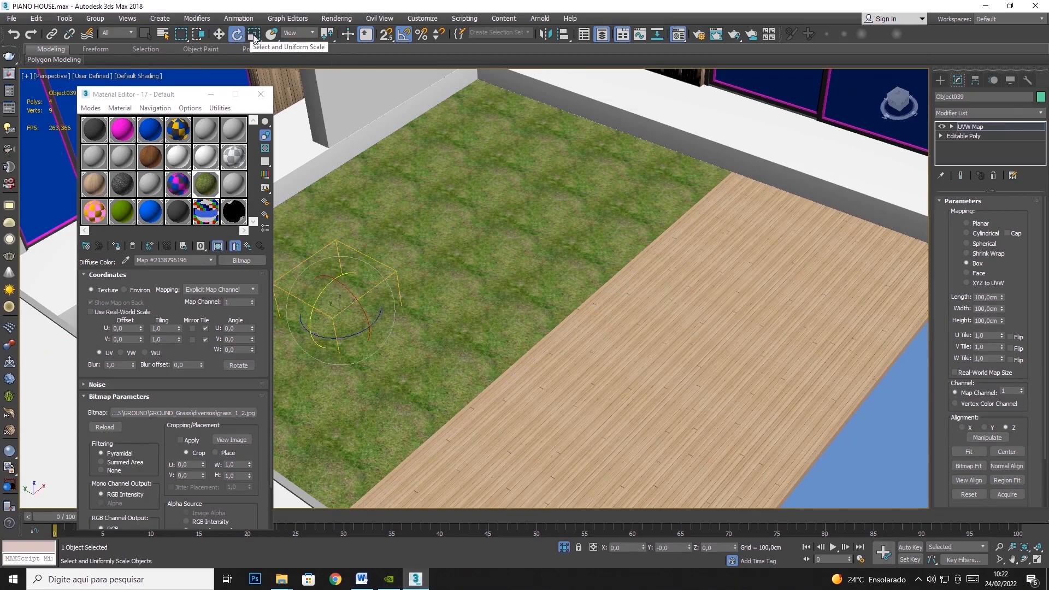
{"action": "left_click_drag", "start_coordinate": [339, 316], "coordinate": [362, 395]}
{"action": "key", "text": "ctrl+z"}
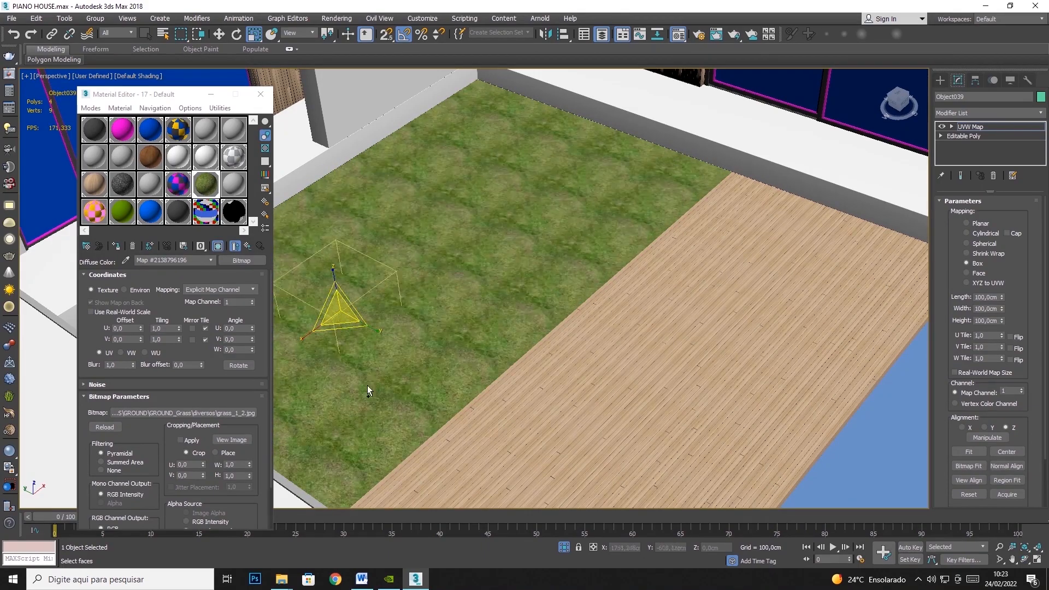
- Convert the mapped lawn to an Editable Poly and return to the plain selection tool
{"action": "right_click", "coordinate": [513, 243]}
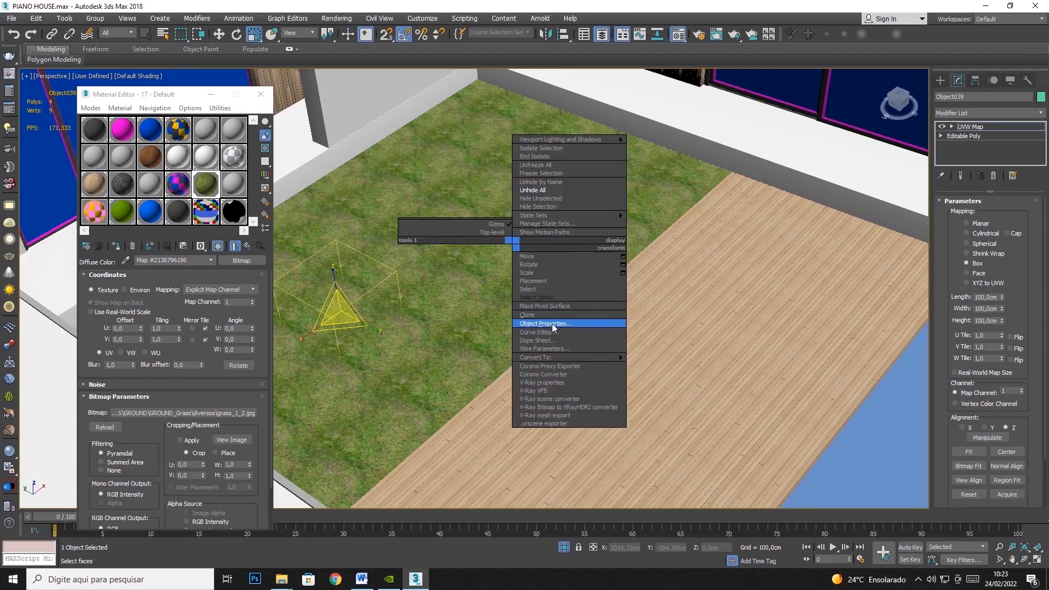
{"action": "mouse_move", "coordinate": [562, 357]}
{"action": "left_click", "coordinate": [645, 363]}
{"action": "key", "text": "q"}
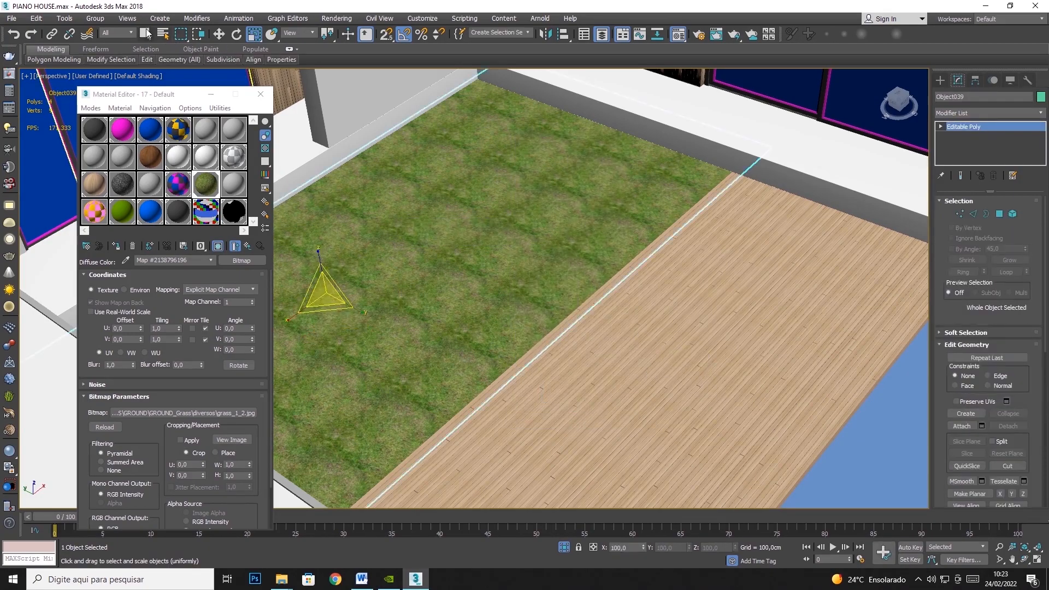
- Show only the tall grey concrete block that rises through the roof, and sample its 23 - Defauldwt material
{"action": "scroll", "coordinate": [661, 304], "scroll_direction": "down", "scroll_amount": 10}
{"action": "scroll", "coordinate": [662, 305], "scroll_direction": "down", "scroll_amount": 2}
{"action": "middle_click_drag", "start_coordinate": [664, 302], "coordinate": [922, 81]}
{"action": "middle_click_drag", "start_coordinate": [623, 273], "coordinate": [683, 246], "text": "alt"}
{"action": "left_click", "coordinate": [599, 189]}
{"action": "right_click", "coordinate": [572, 198]}
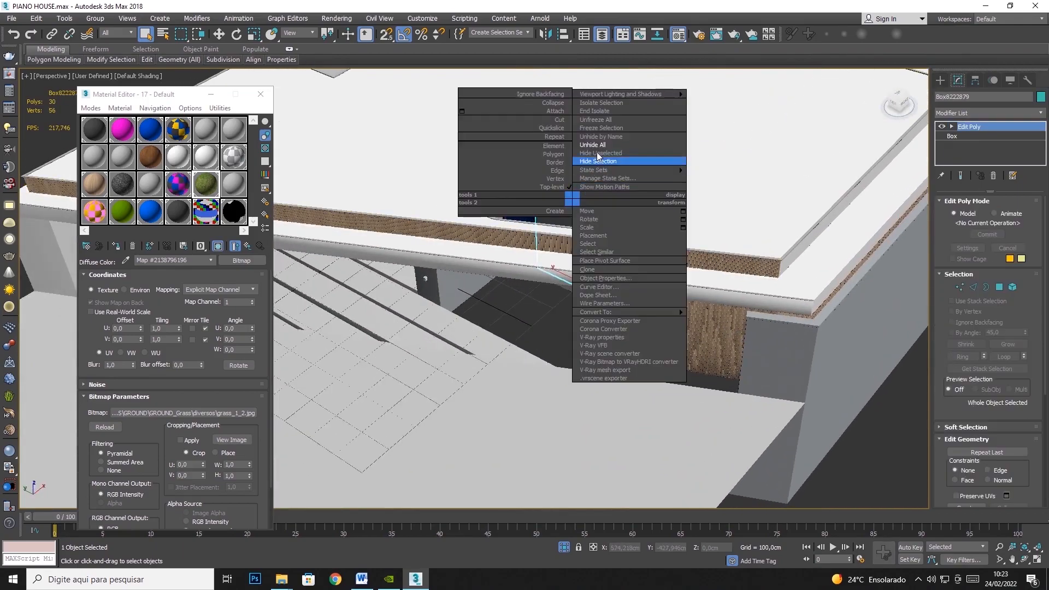
{"action": "left_click", "coordinate": [617, 106]}
{"action": "left_click", "coordinate": [1024, 560]}
{"action": "left_click_drag", "start_coordinate": [592, 287], "coordinate": [539, 230]}
{"action": "left_click", "coordinate": [126, 260]}
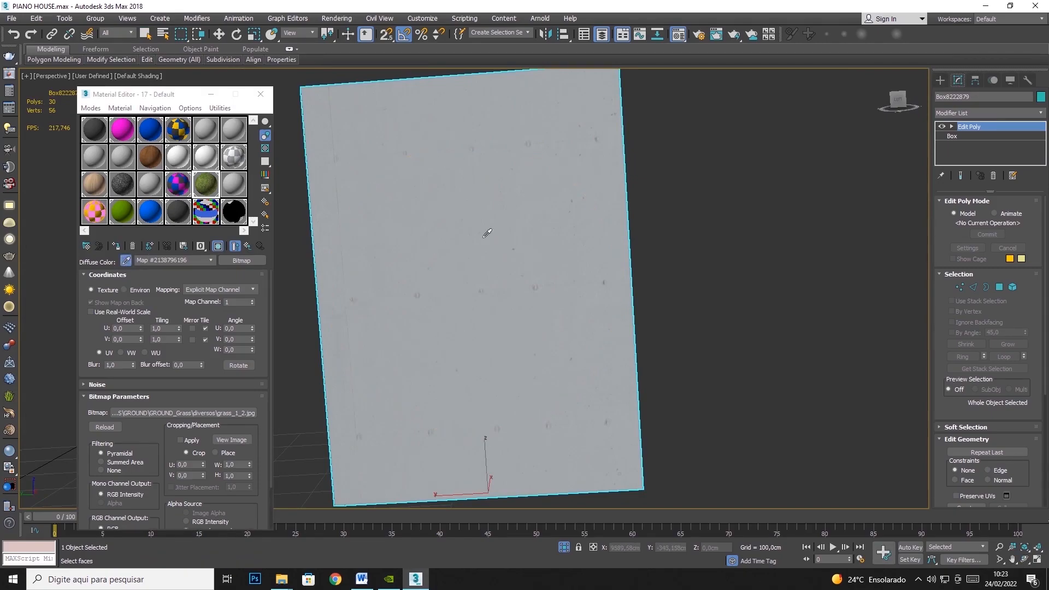
{"action": "left_click", "coordinate": [485, 236]}
- Add a UVW Map to the concrete block with Box mapping and length, width and height of 100 cm
{"action": "left_click", "coordinate": [1037, 112]}
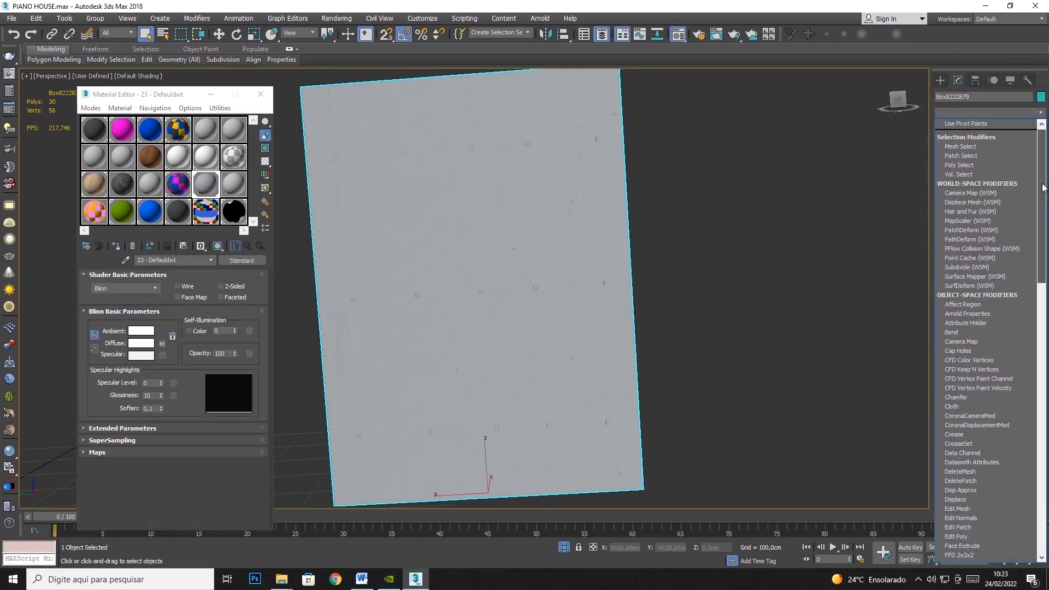
{"action": "scroll", "coordinate": [978, 383], "scroll_direction": "down", "scroll_amount": 10}
{"action": "left_click", "coordinate": [968, 449]}
{"action": "left_click", "coordinate": [977, 262]}
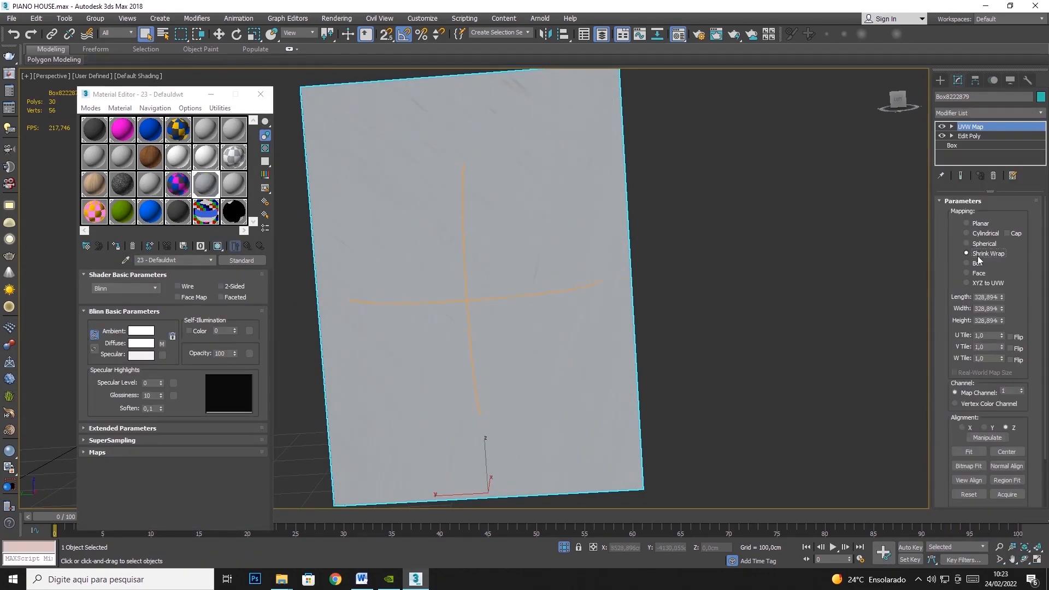
{"action": "type", "text": "100"}
{"action": "key", "text": "Tab"}
{"action": "type", "text": "100"}
{"action": "key", "text": "Tab"}
{"action": "type", "text": "100"}
{"action": "key", "text": "Tab"}
{"action": "scroll", "coordinate": [477, 308], "scroll_direction": "up", "scroll_amount": 5}
{"action": "scroll", "coordinate": [478, 307], "scroll_direction": "down", "scroll_amount": 5}
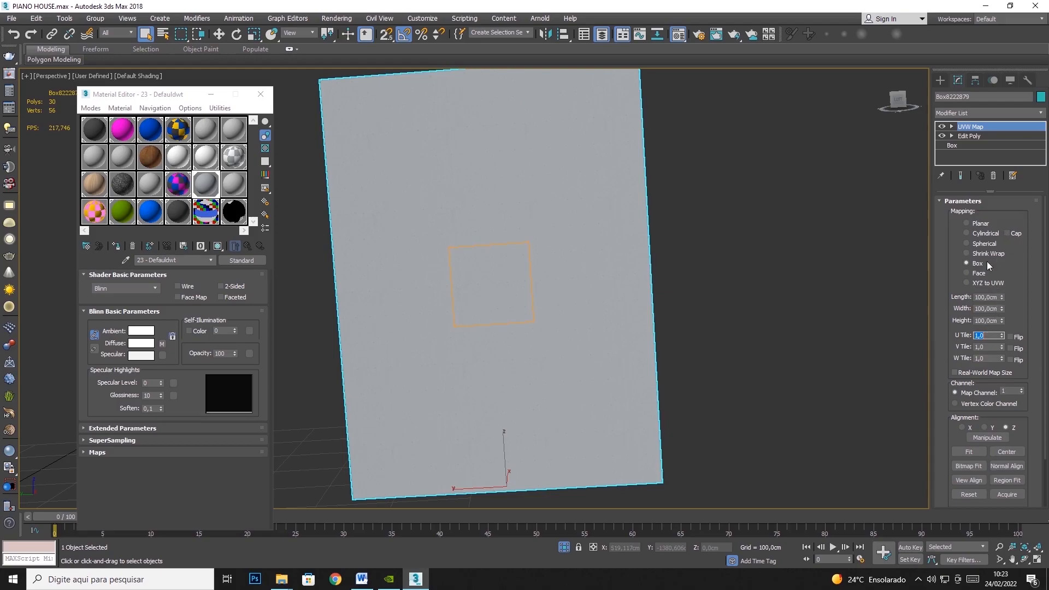
- Convert the concrete block to an Editable Poly and display all the other house objects again
{"action": "right_click", "coordinate": [633, 283]}
{"action": "mouse_move", "coordinate": [710, 396]}
{"action": "left_click", "coordinate": [788, 406]}
{"action": "right_click", "coordinate": [765, 309]}
{"action": "left_click", "coordinate": [798, 253]}
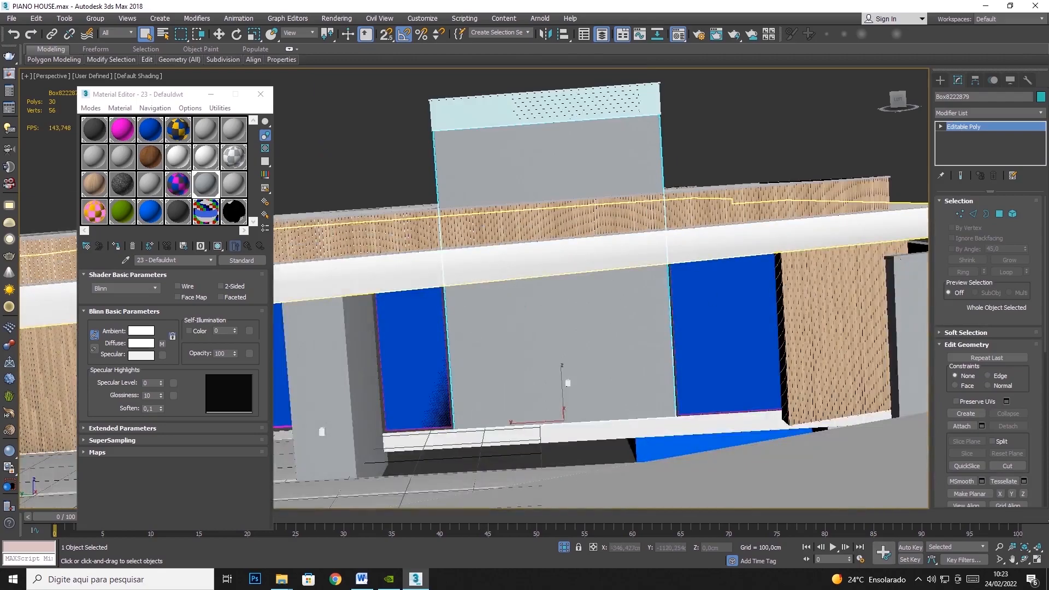
- Select the grey wall PAREDE01 standing below the roof edge beside the dark floor area
{"action": "key", "text": "e"}
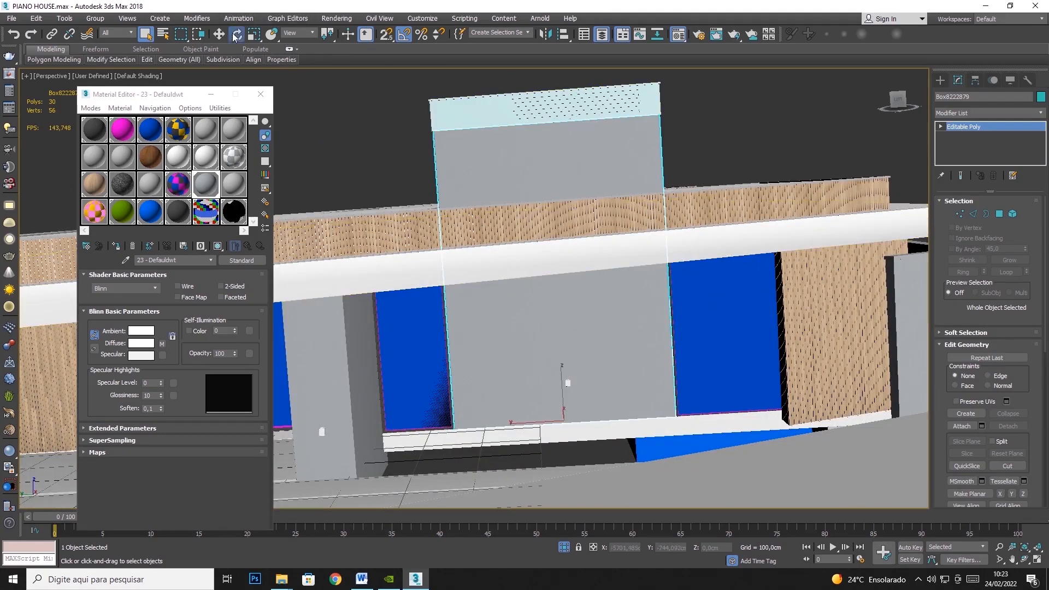
{"action": "left_click", "coordinate": [789, 188]}
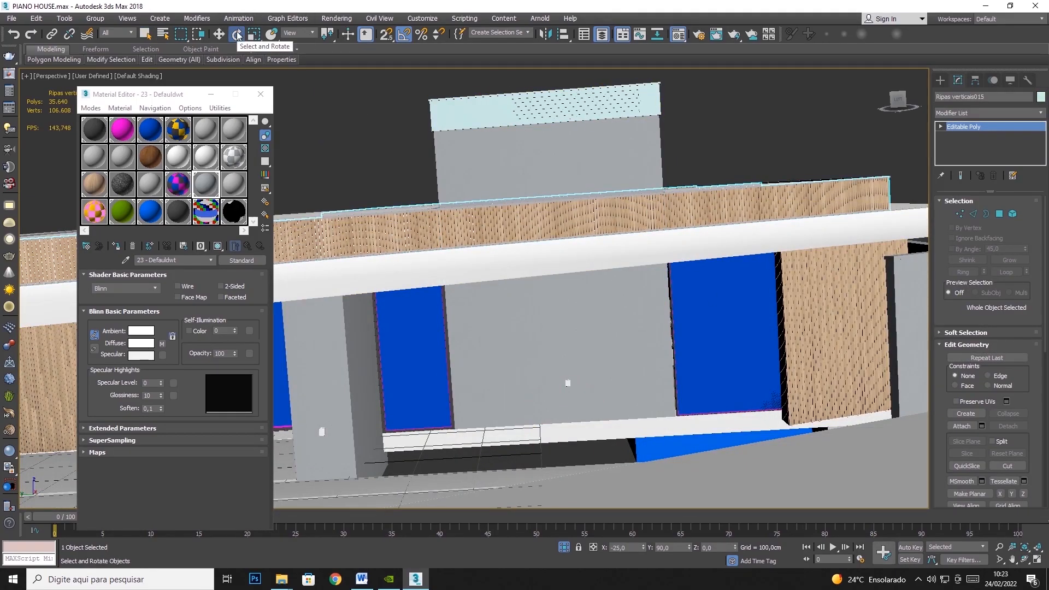
{"action": "left_click", "coordinate": [1025, 559]}
{"action": "left_click_drag", "start_coordinate": [686, 236], "coordinate": [666, 229]}
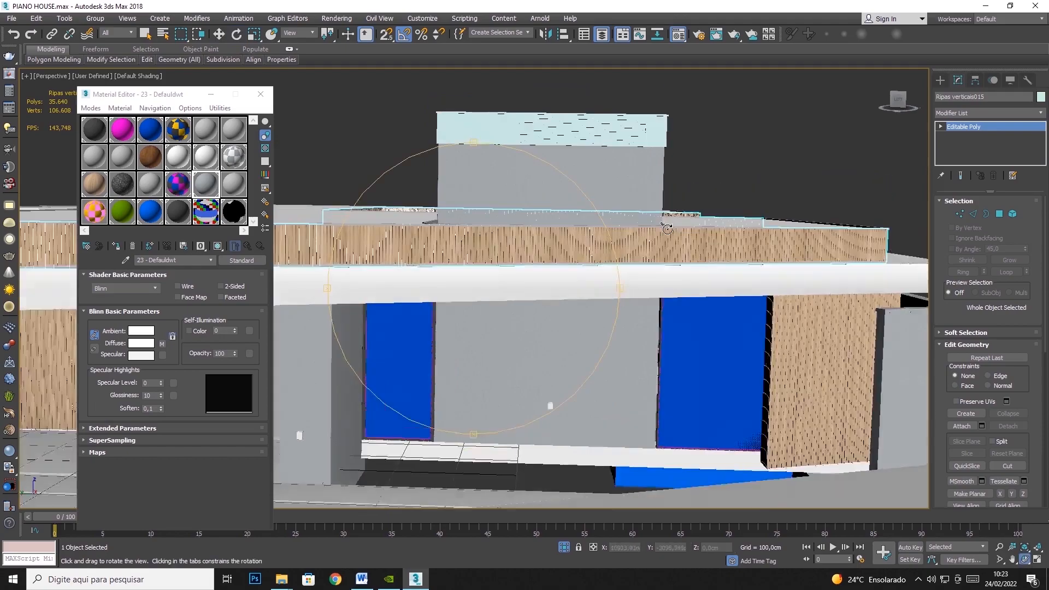
{"action": "left_click_drag", "start_coordinate": [542, 300], "coordinate": [459, 241]}
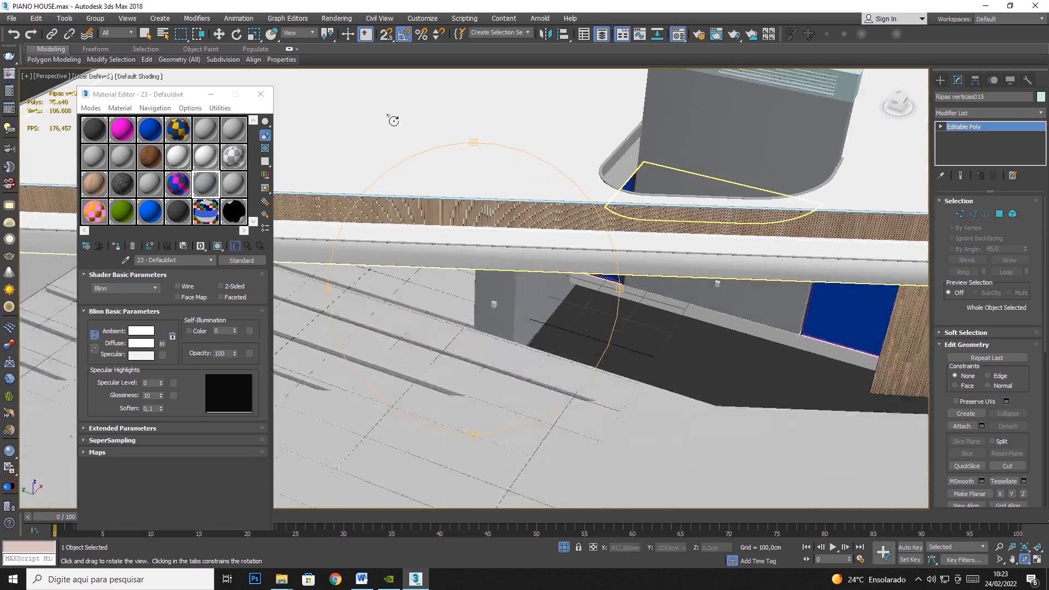
{"action": "left_click", "coordinate": [145, 34]}
{"action": "left_click", "coordinate": [569, 338]}
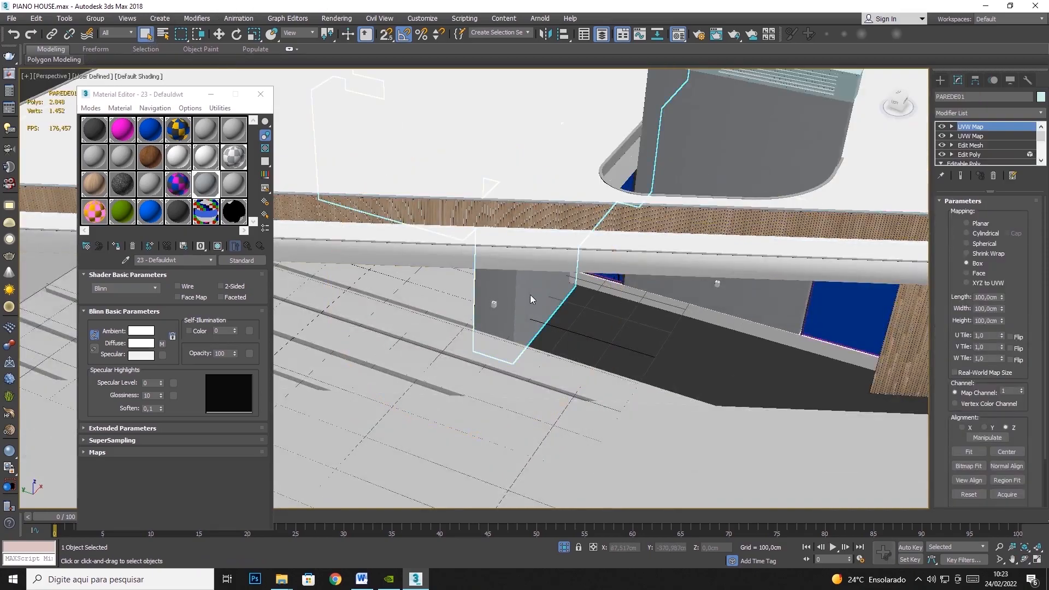
- Isolate the PAREDE01 walls from the other house objects and convert them to an Editable Poly
{"action": "right_click", "coordinate": [528, 291]}
{"action": "left_click", "coordinate": [549, 204]}
{"action": "key", "text": "z"}
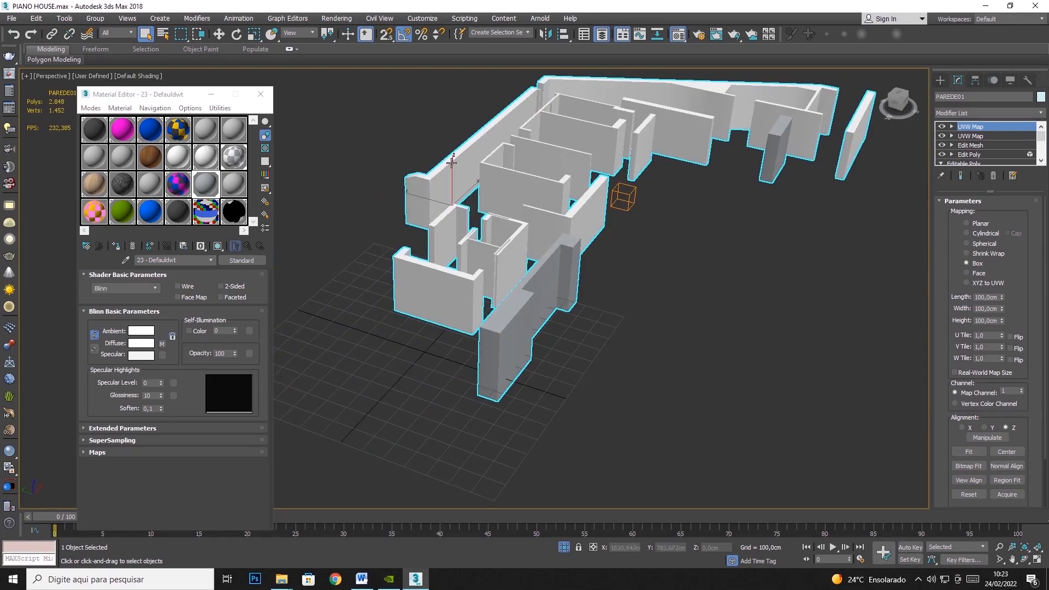
{"action": "scroll", "coordinate": [483, 374], "scroll_direction": "up", "scroll_amount": 4}
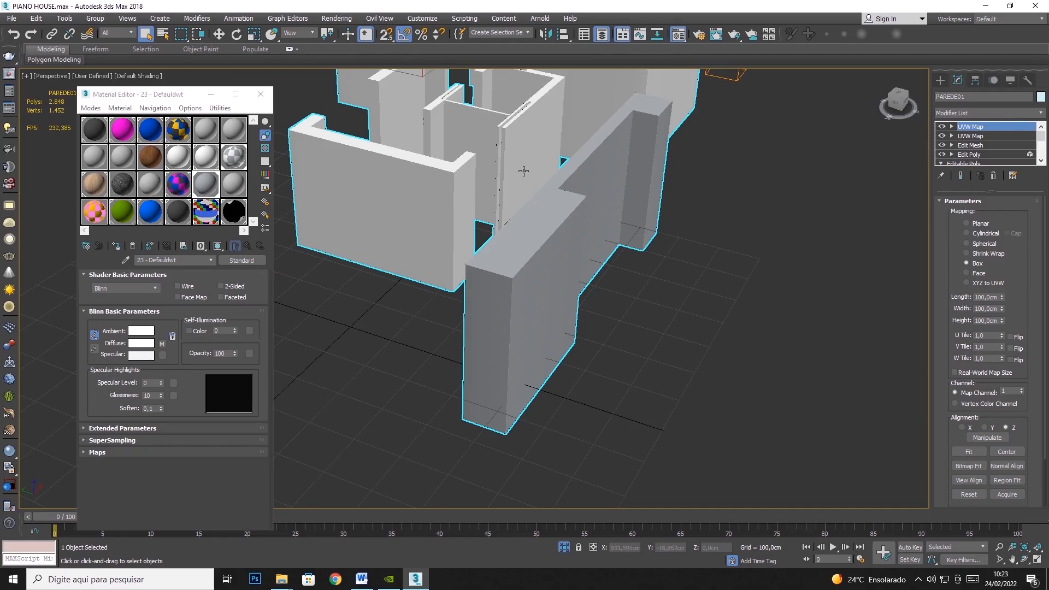
{"action": "right_click", "coordinate": [523, 171]}
{"action": "mouse_move", "coordinate": [568, 285]}
{"action": "left_click", "coordinate": [685, 289]}
- Add a UVW Map to the PAREDE01 walls with Box mapping and length, width and height of 100 cm
{"action": "left_click", "coordinate": [1040, 112]}
{"action": "scroll", "coordinate": [978, 459], "scroll_direction": "down", "scroll_amount": 15}
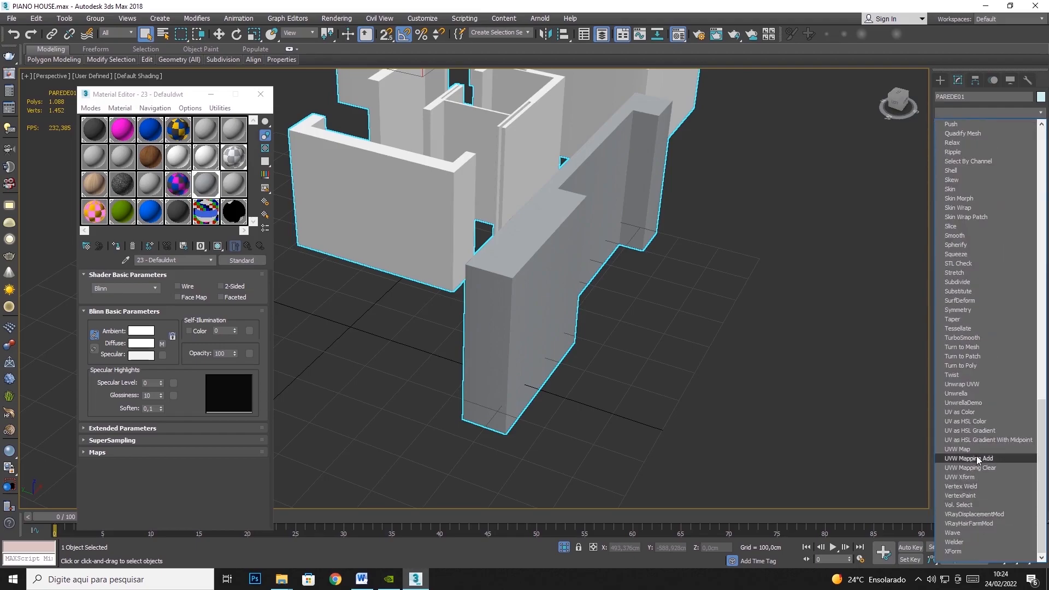
{"action": "left_click", "coordinate": [975, 450]}
{"action": "left_click", "coordinate": [980, 253]}
{"action": "left_click", "coordinate": [966, 263]}
{"action": "double_click", "coordinate": [986, 297]}
{"action": "type", "text": "100"}
{"action": "key", "text": "Tab"}
{"action": "type", "text": "100"}
{"action": "key", "text": "Tab"}
{"action": "type", "text": "100"}
{"action": "key", "text": "Tab"}
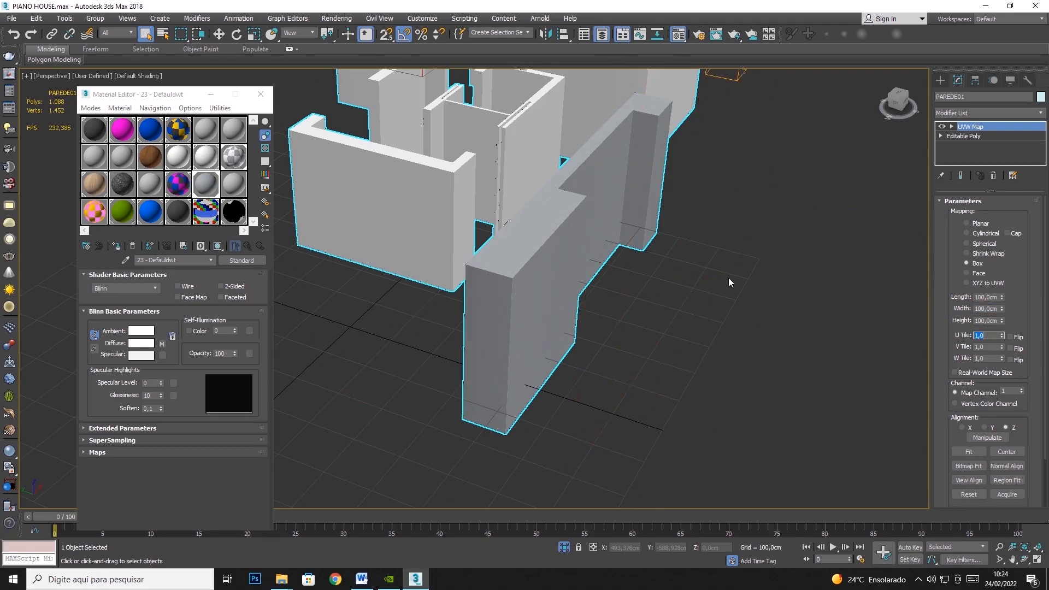
- Check the concrete texture on the walls up close and display all the other house objects again
{"action": "scroll", "coordinate": [520, 313], "scroll_direction": "up", "scroll_amount": 3}
{"action": "middle_click_drag", "start_coordinate": [574, 325], "coordinate": [335, 418]}
{"action": "middle_click_drag", "start_coordinate": [399, 377], "coordinate": [514, 337], "text": "alt"}
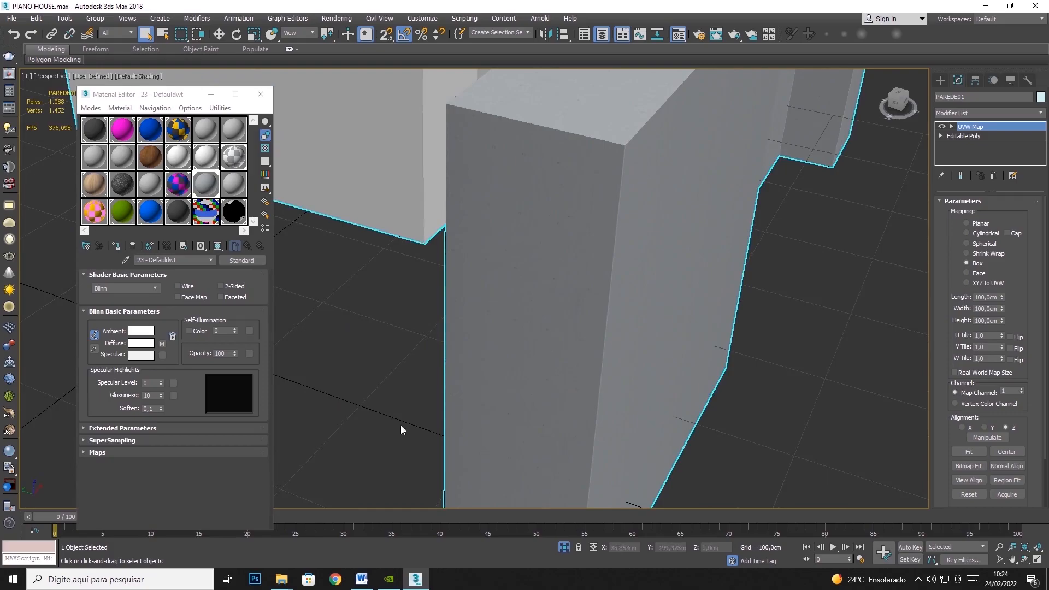
{"action": "scroll", "coordinate": [597, 293], "scroll_direction": "down", "scroll_amount": 6}
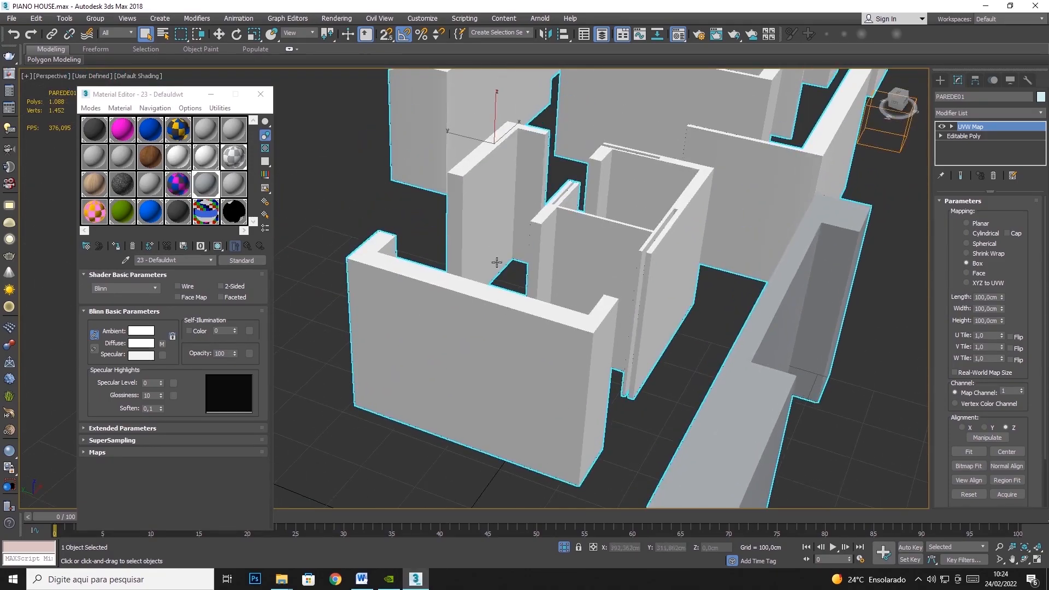
{"action": "scroll", "coordinate": [505, 238], "scroll_direction": "down", "scroll_amount": 5}
{"action": "right_click", "coordinate": [736, 262]}
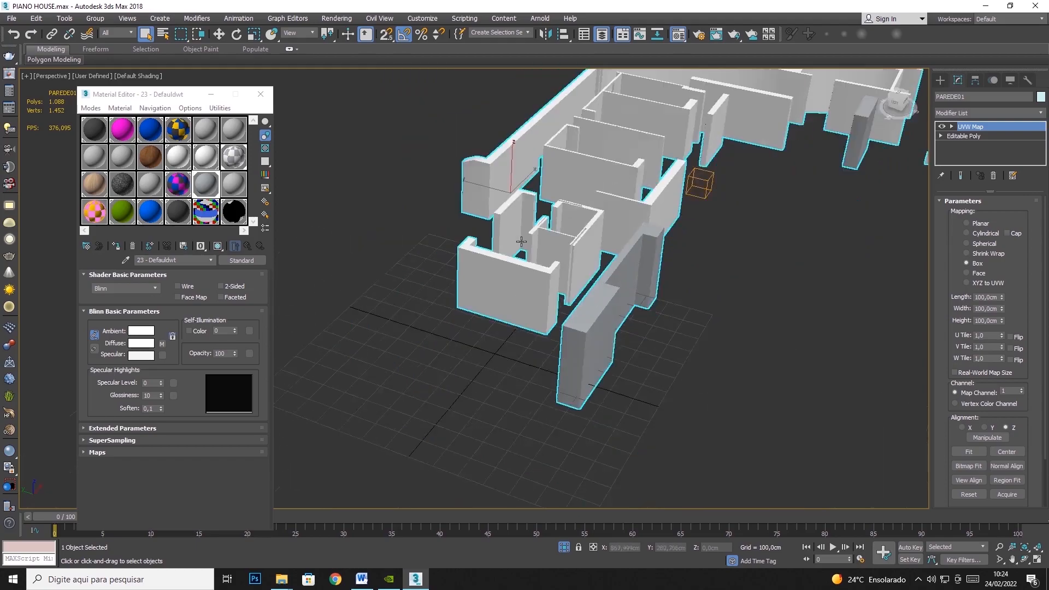
{"action": "left_click", "coordinate": [763, 212]}
{"action": "scroll", "coordinate": [529, 277], "scroll_direction": "down", "scroll_amount": 1}
{"action": "scroll", "coordinate": [529, 277], "scroll_direction": "down", "scroll_amount": 2}
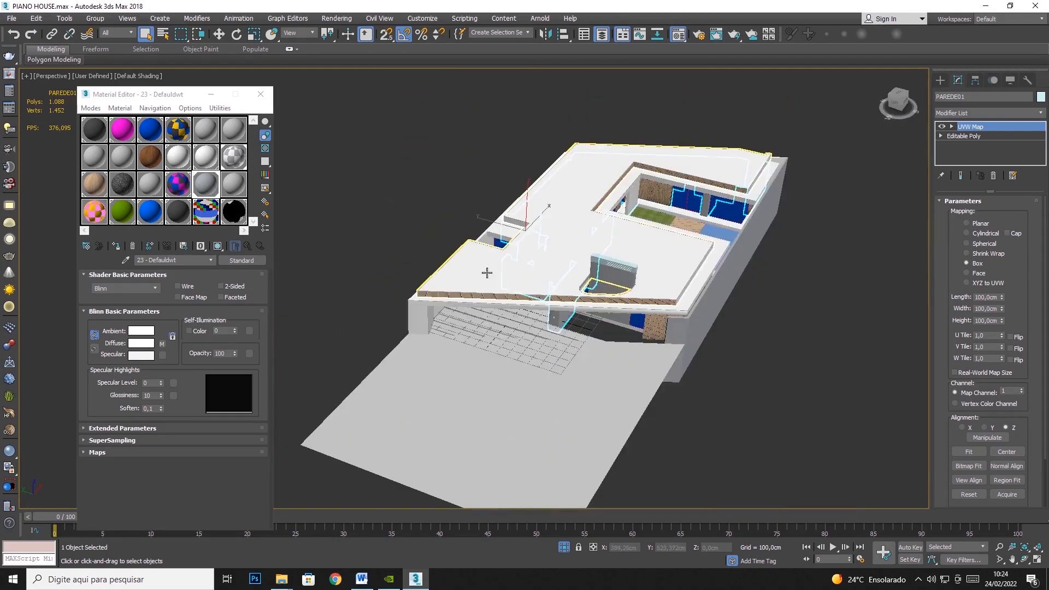
- Hide the two overlapping white roof slabs that cover the house interior
{"action": "left_click", "coordinate": [487, 273]}
{"action": "right_click", "coordinate": [486, 273]}
{"action": "left_click", "coordinate": [512, 231]}
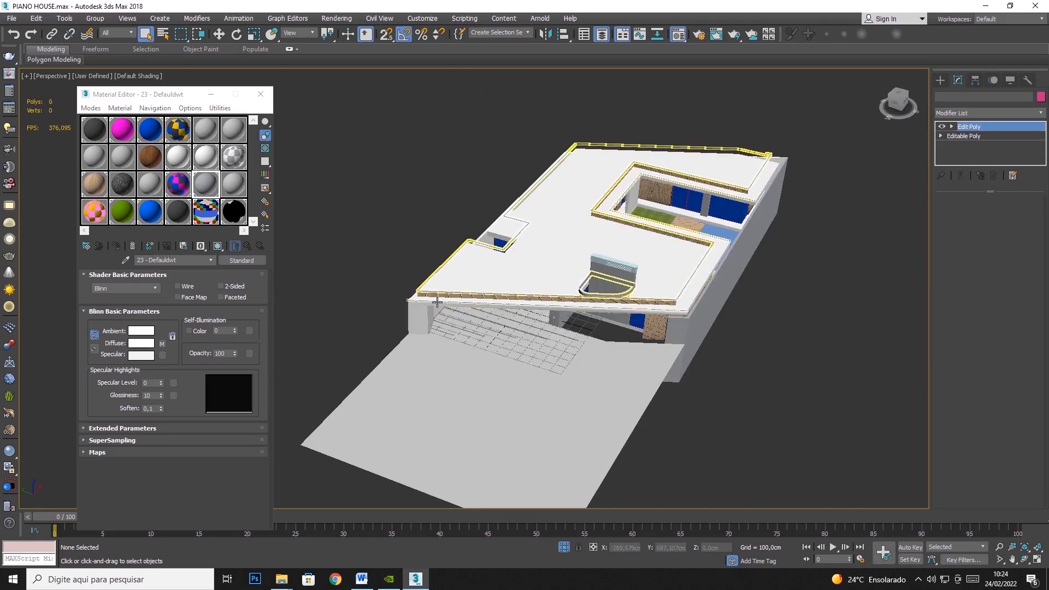
{"action": "left_click", "coordinate": [439, 288]}
{"action": "right_click", "coordinate": [437, 288]}
{"action": "left_click", "coordinate": [460, 266]}
- Select the thin trim running along the roof edges and add a UVW Map modifier to it
{"action": "scroll", "coordinate": [460, 266], "scroll_direction": "up", "scroll_amount": 6}
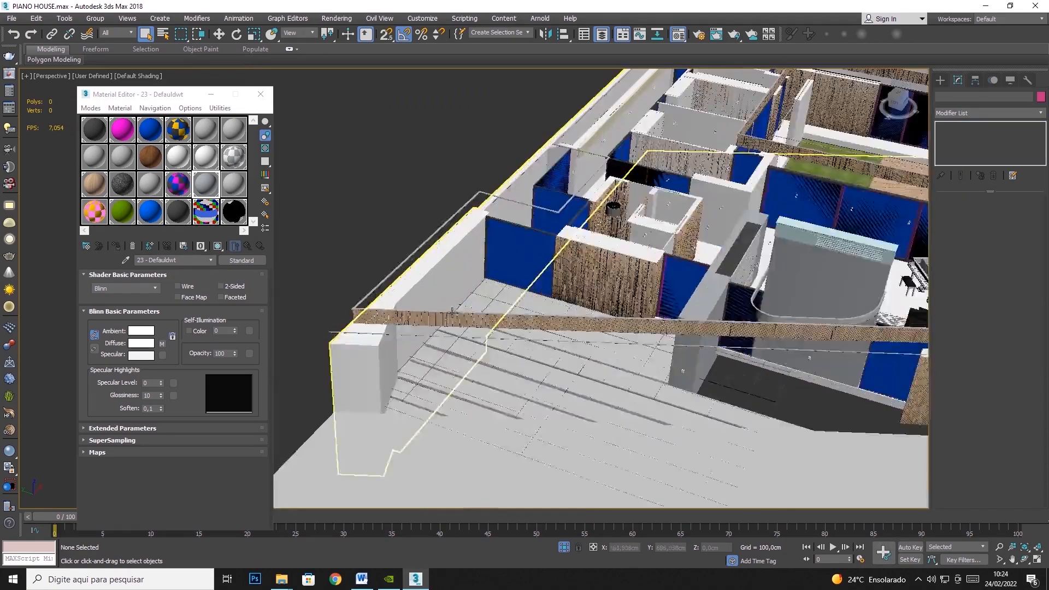
{"action": "left_click", "coordinate": [411, 348]}
{"action": "left_click", "coordinate": [407, 348]}
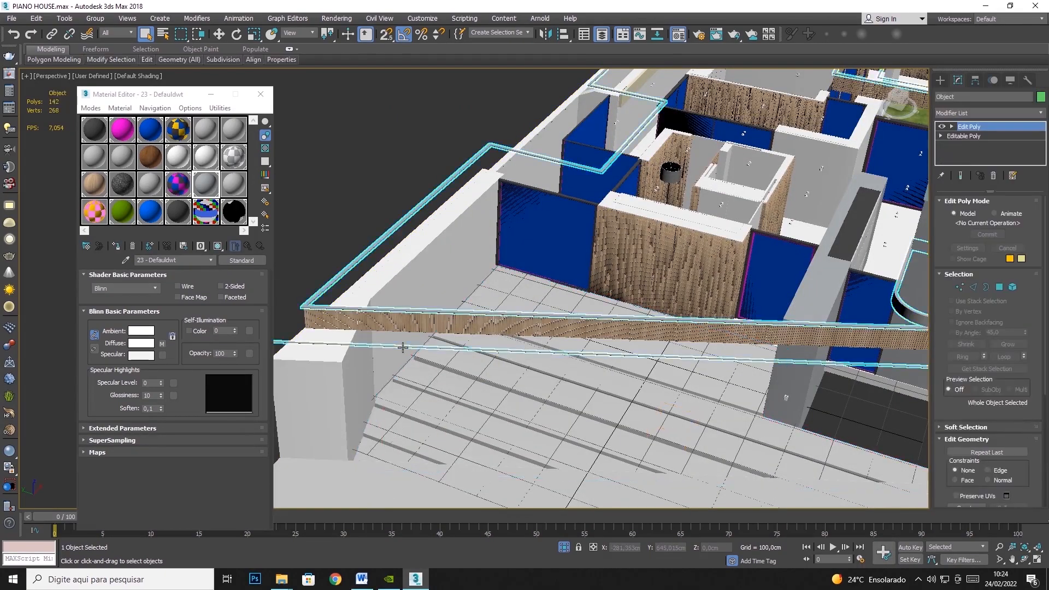
{"action": "scroll", "coordinate": [340, 345], "scroll_direction": "down", "scroll_amount": 5}
{"action": "scroll", "coordinate": [729, 314], "scroll_direction": "up", "scroll_amount": 8}
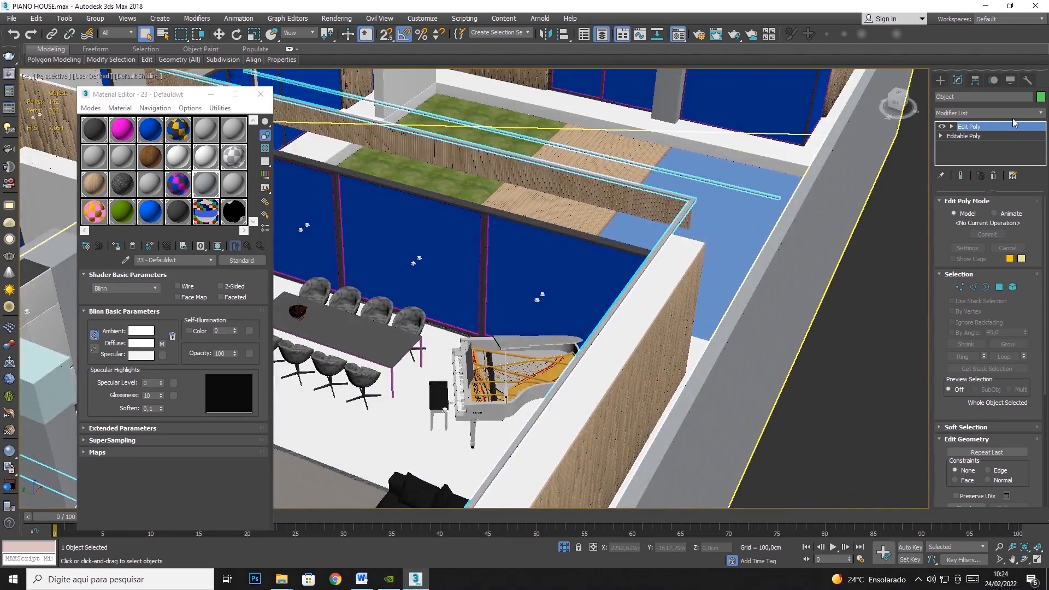
{"action": "left_click", "coordinate": [1013, 113]}
{"action": "scroll", "coordinate": [978, 328], "scroll_direction": "down", "scroll_amount": 15}
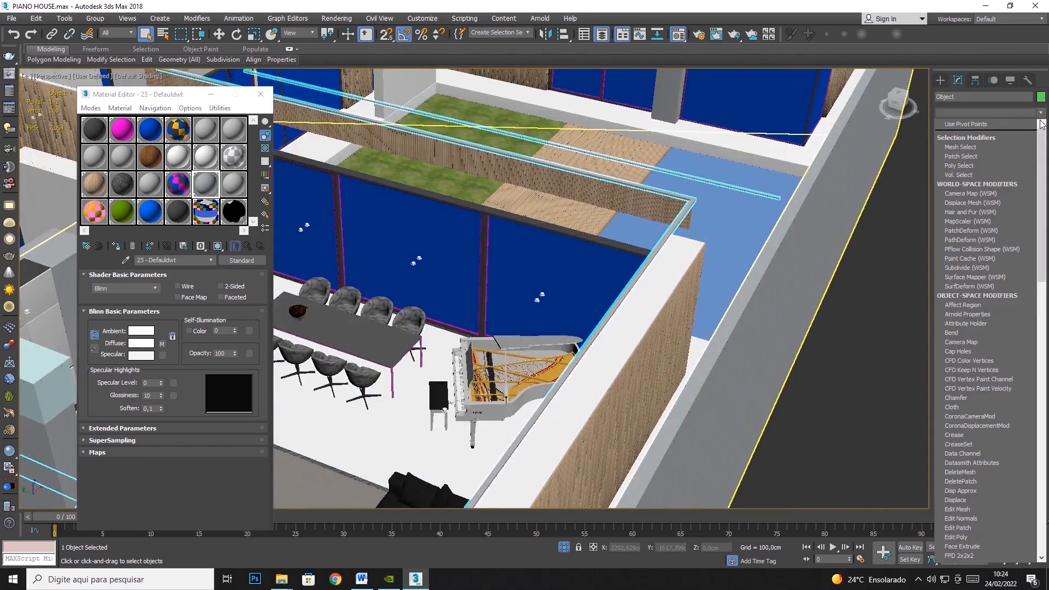
{"action": "left_click", "coordinate": [961, 445]}
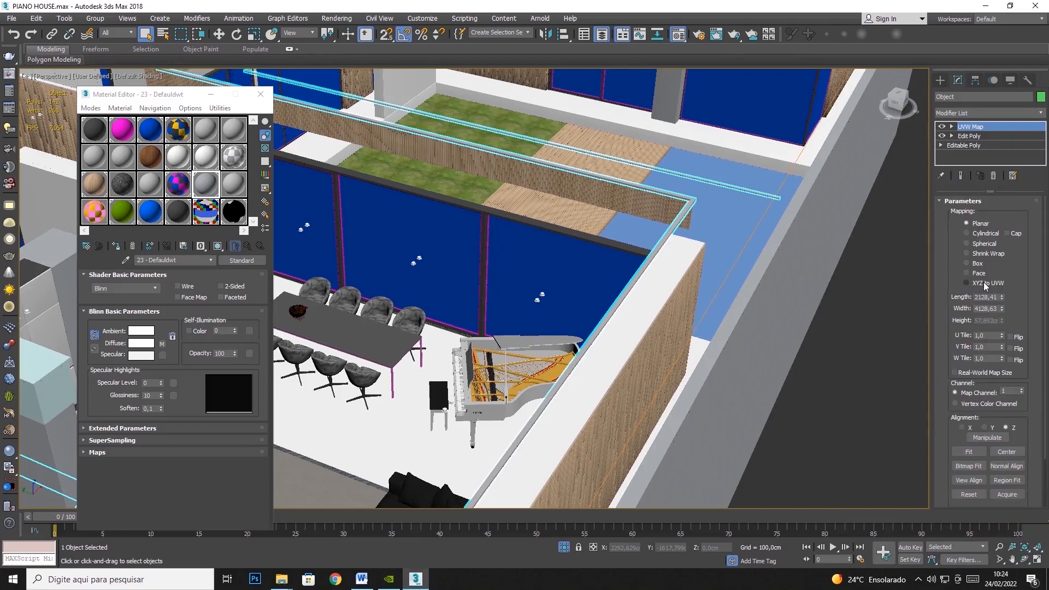
- Set the roof trim's mapping to Box with length, width and height of 100 cm, and hide the trim
{"action": "left_click", "coordinate": [984, 253]}
{"action": "left_click", "coordinate": [978, 274]}
{"action": "left_click", "coordinate": [977, 264]}
{"action": "left_click_drag", "start_coordinate": [976, 299], "coordinate": [1047, 307]}
{"action": "type", "text": "10"}
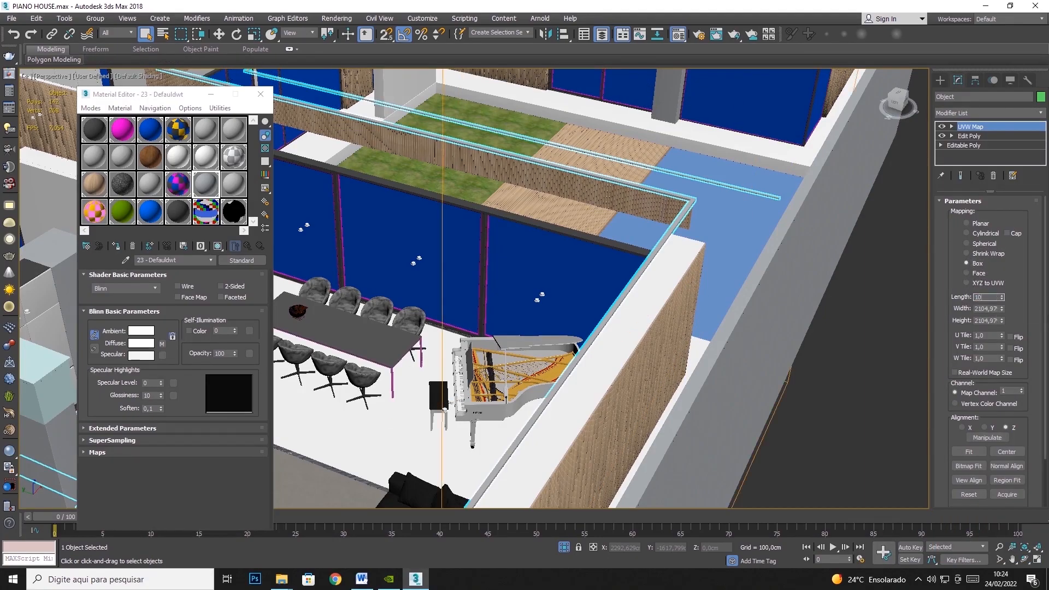
{"action": "type", "text": "0"}
{"action": "key", "text": "Tab"}
{"action": "type", "text": "100"}
{"action": "key", "text": "Tab"}
{"action": "type", "text": "100"}
{"action": "key", "text": "Tab"}
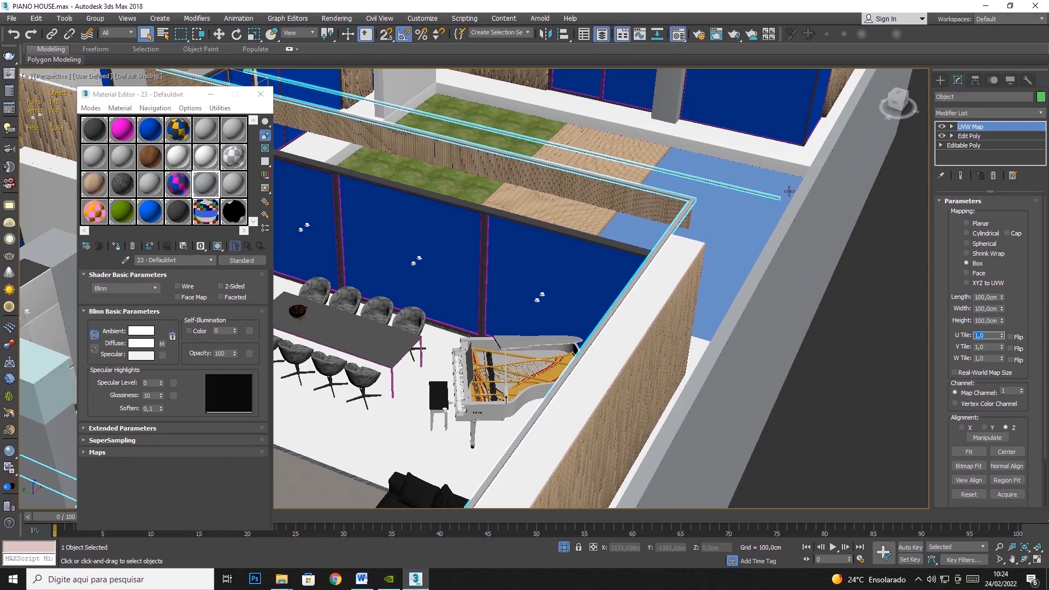
{"action": "right_click", "coordinate": [689, 202]}
{"action": "left_click", "coordinate": [716, 166]}
- Select the blue glass panel VITROCSA_048 behind the dining table and bring up the Layer Explorer
{"action": "middle_click_drag", "start_coordinate": [639, 213], "coordinate": [923, 223]}
{"action": "middle_click_drag", "start_coordinate": [710, 229], "coordinate": [827, 254]}
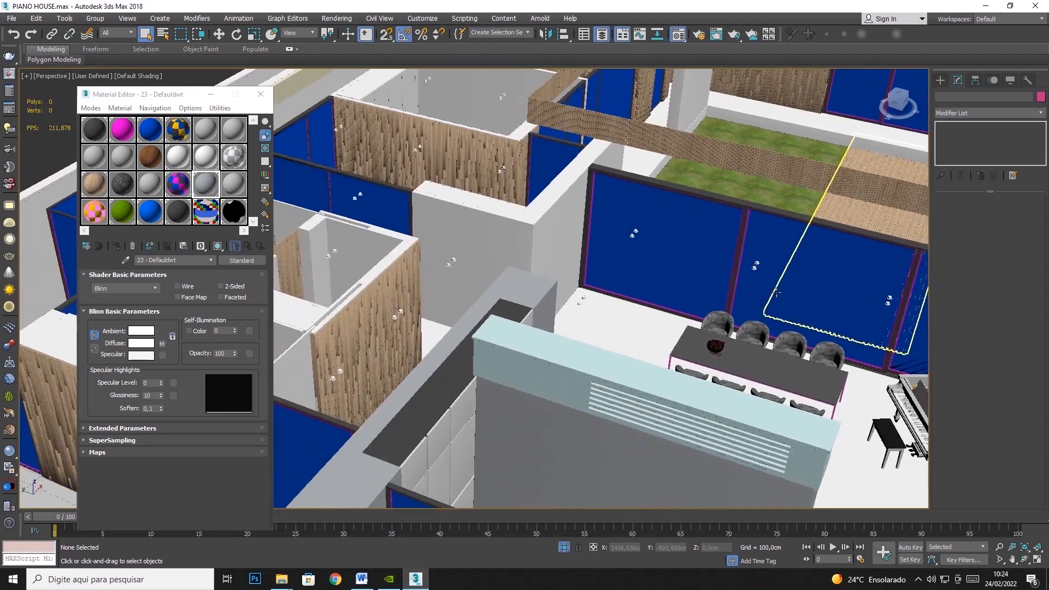
{"action": "left_click", "coordinate": [661, 229]}
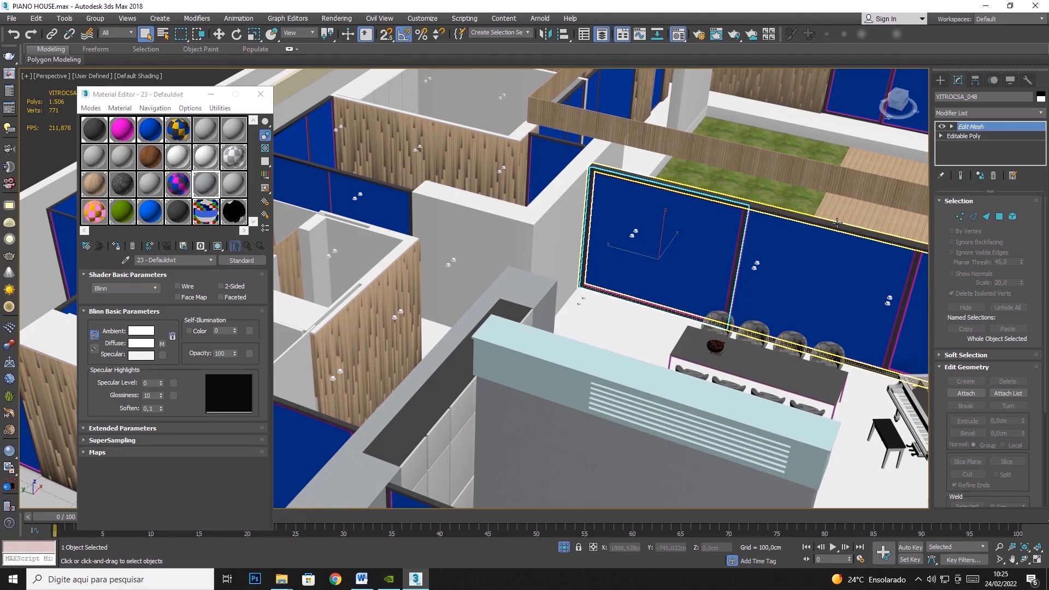
{"action": "left_click", "coordinate": [67, 21]}
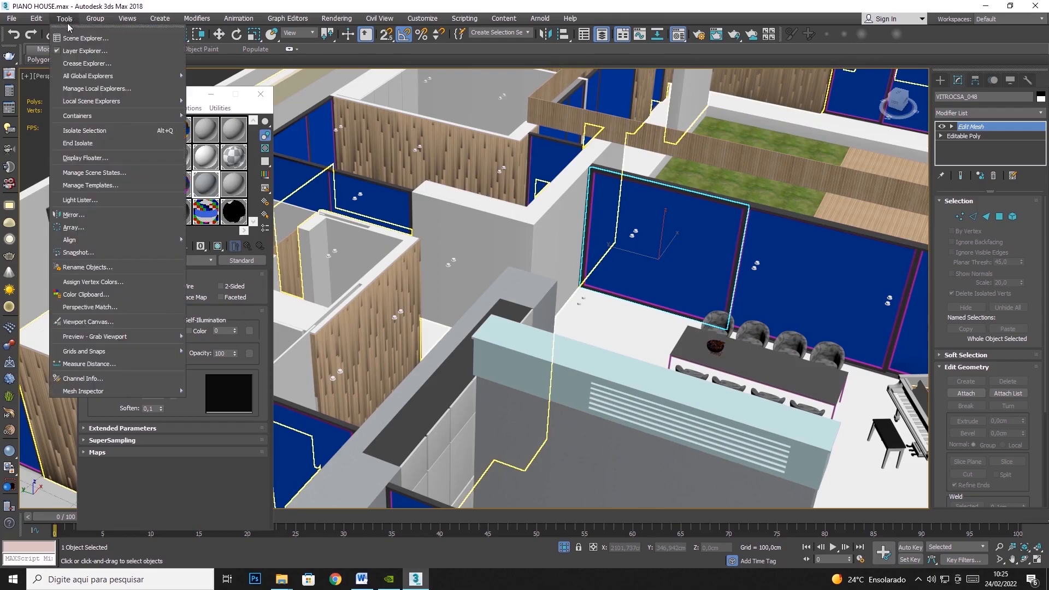
{"action": "left_click", "coordinate": [81, 52]}
{"action": "left_click", "coordinate": [65, 20]}
{"action": "left_click", "coordinate": [75, 50]}
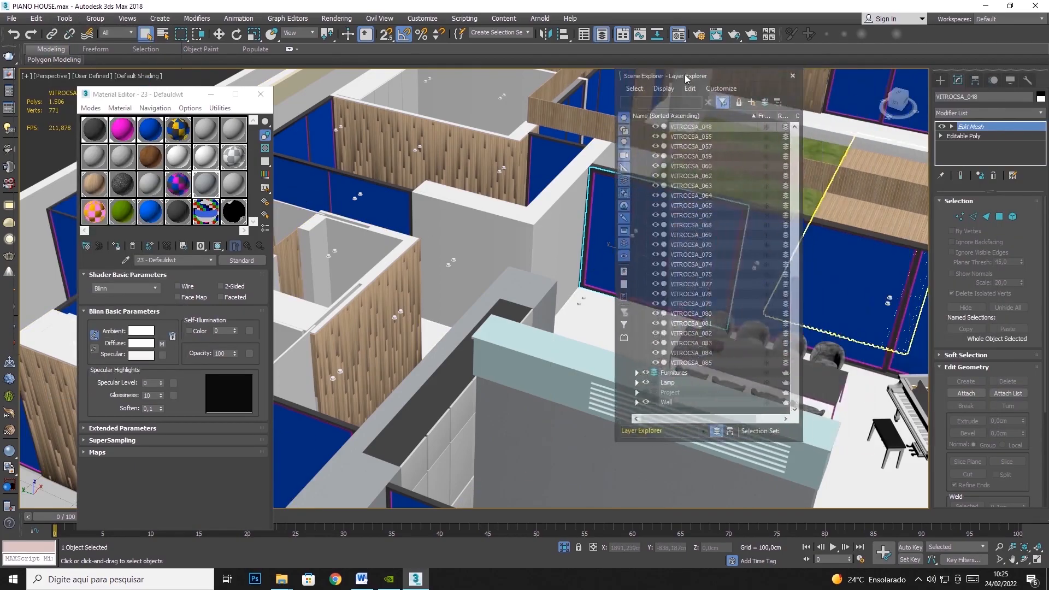
- Hide the Floor, Deco, Celing, Lamp, Wall and Furnitures layers so only the Frame layer is displayed
{"action": "scroll", "coordinate": [644, 152], "scroll_direction": "up", "scroll_amount": 10}
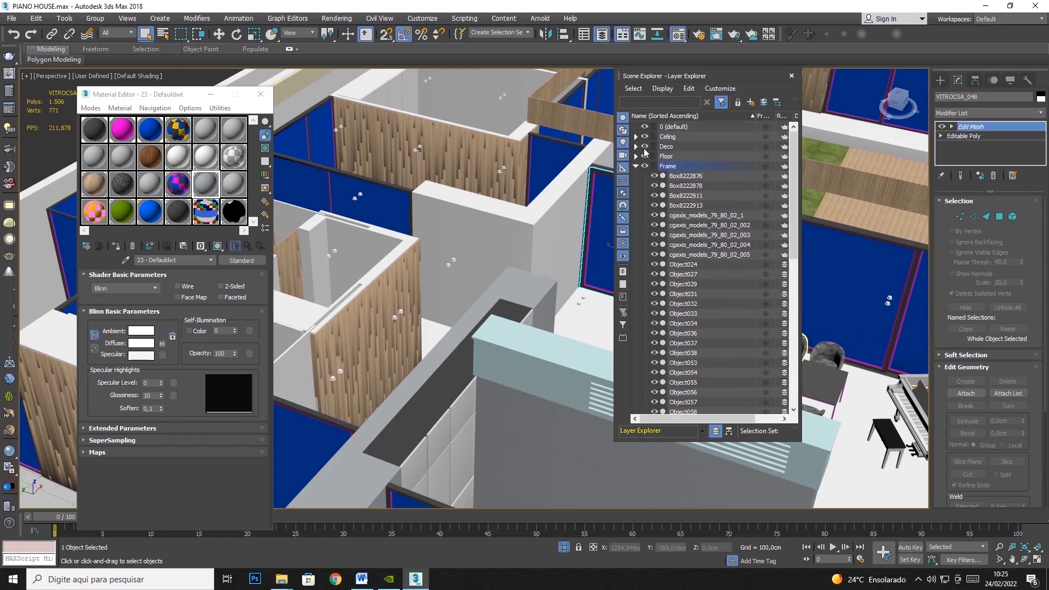
{"action": "left_click", "coordinate": [635, 166]}
{"action": "left_click", "coordinate": [645, 156]}
{"action": "left_click", "coordinate": [644, 146]}
{"action": "left_click", "coordinate": [644, 136]}
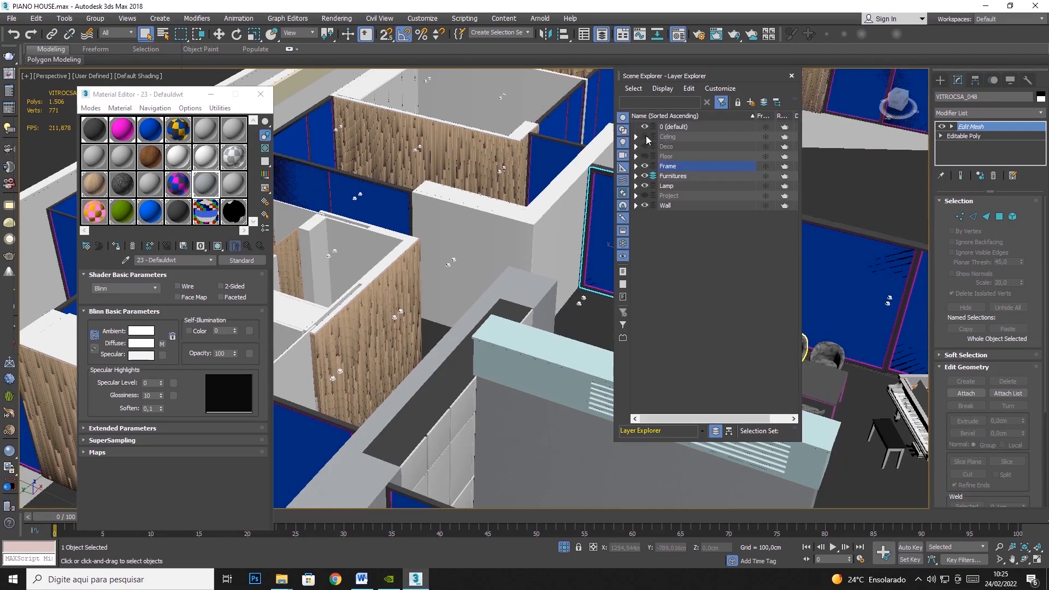
{"action": "left_click", "coordinate": [644, 186]}
{"action": "left_click", "coordinate": [644, 206]}
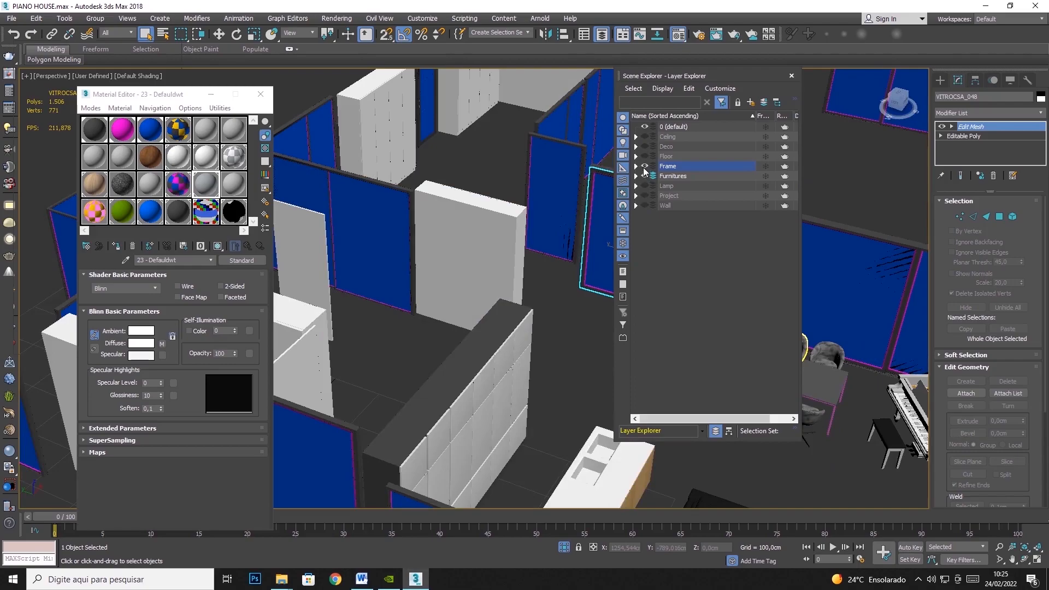
{"action": "left_click", "coordinate": [645, 176]}
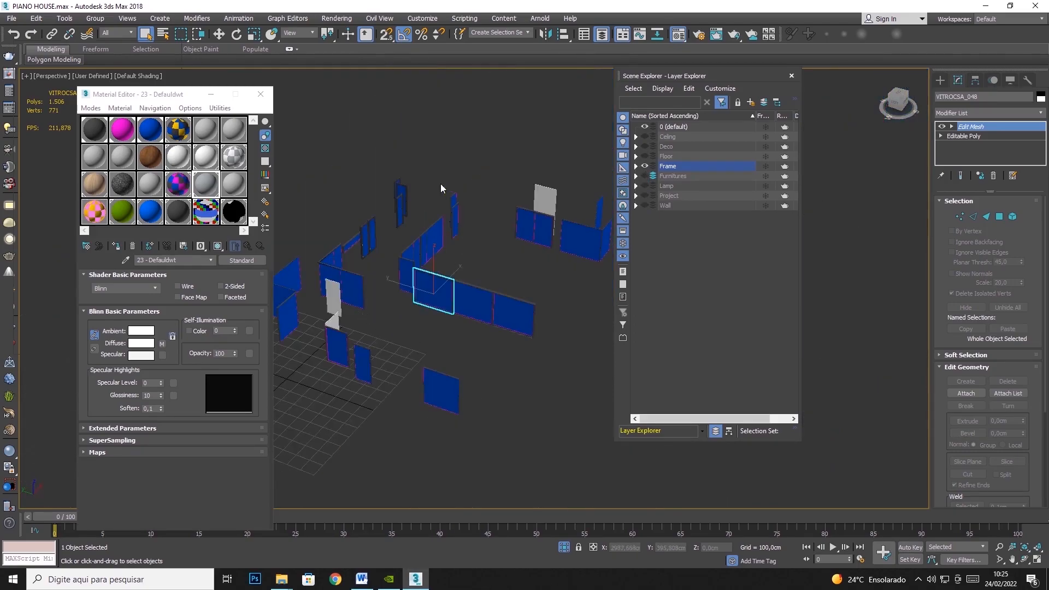
- Select all the window and door frame objects and add a UVW Map modifier to them
{"action": "scroll", "coordinate": [440, 183], "scroll_direction": "down", "scroll_amount": 3}
{"action": "middle_click_drag", "start_coordinate": [537, 137], "coordinate": [573, 143]}
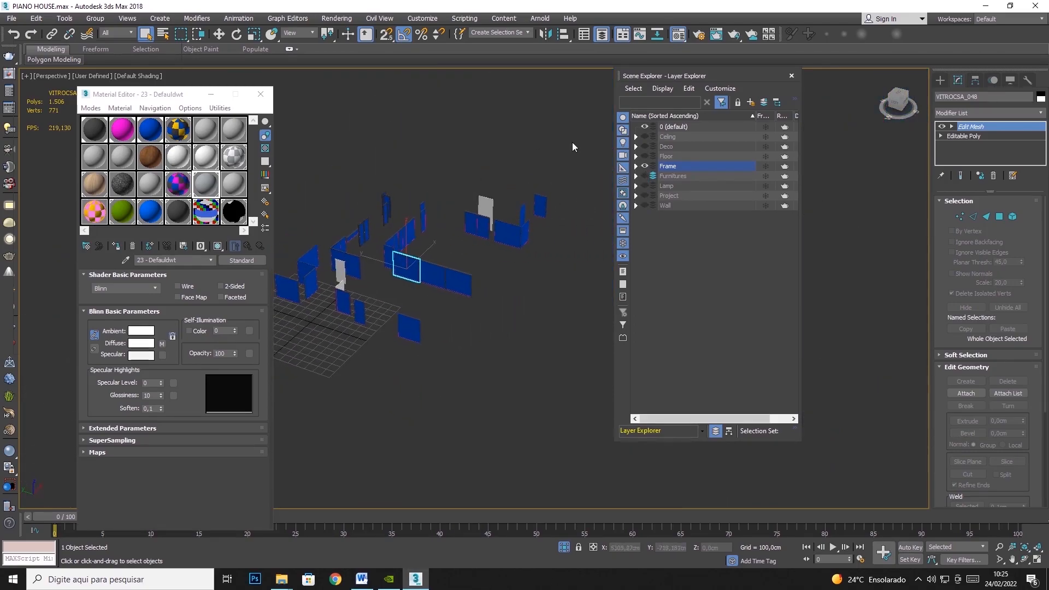
{"action": "left_click_drag", "start_coordinate": [576, 126], "coordinate": [162, 422]}
{"action": "left_click", "coordinate": [1040, 113]}
{"action": "scroll", "coordinate": [991, 492], "scroll_direction": "down", "scroll_amount": 10}
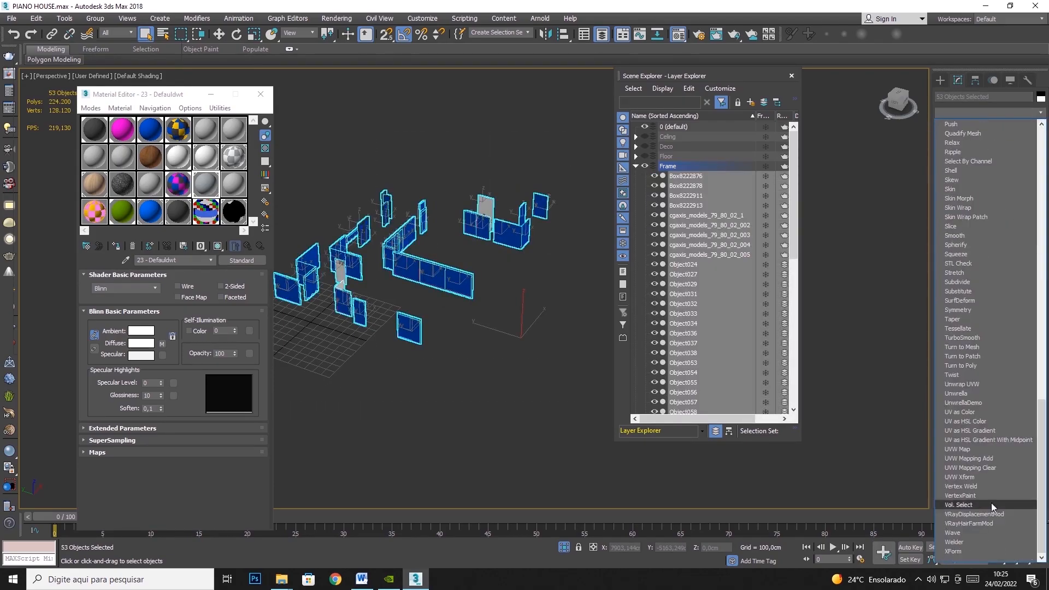
{"action": "left_click", "coordinate": [961, 448]}
- Set the frames' UVW mapping to Box with length, width and height of 100 cm
{"action": "left_click", "coordinate": [977, 262]}
{"action": "double_click", "coordinate": [981, 297]}
{"action": "type", "text": "100"}
{"action": "key", "text": "Tab"}
{"action": "type", "text": "100"}
{"action": "key", "text": "Tab"}
{"action": "type", "text": "100"}
{"action": "key", "text": "Tab"}
{"action": "scroll", "coordinate": [450, 248], "scroll_direction": "up", "scroll_amount": 10}
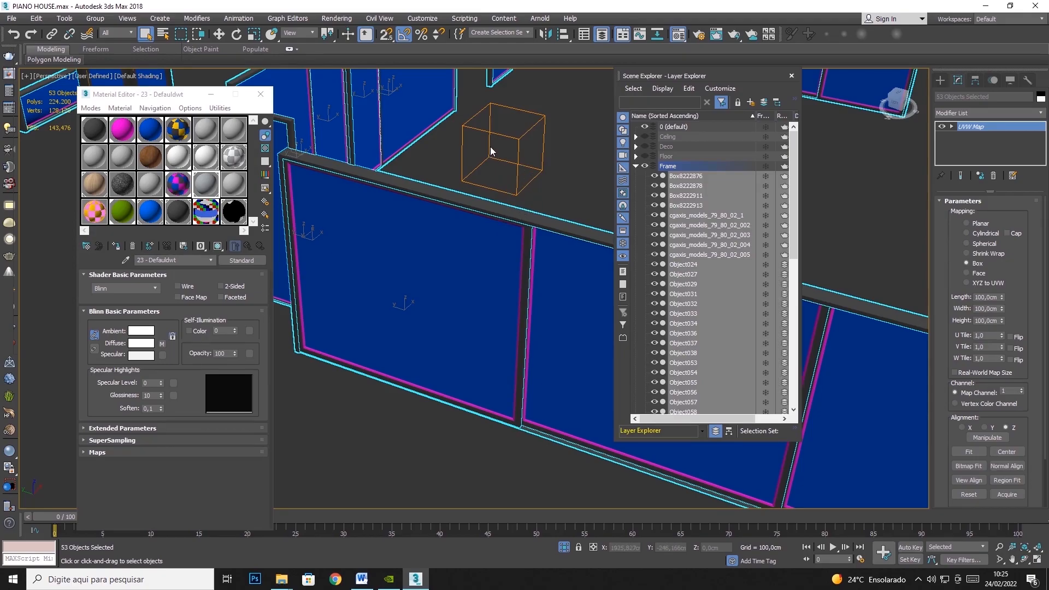
{"action": "key", "text": "z"}
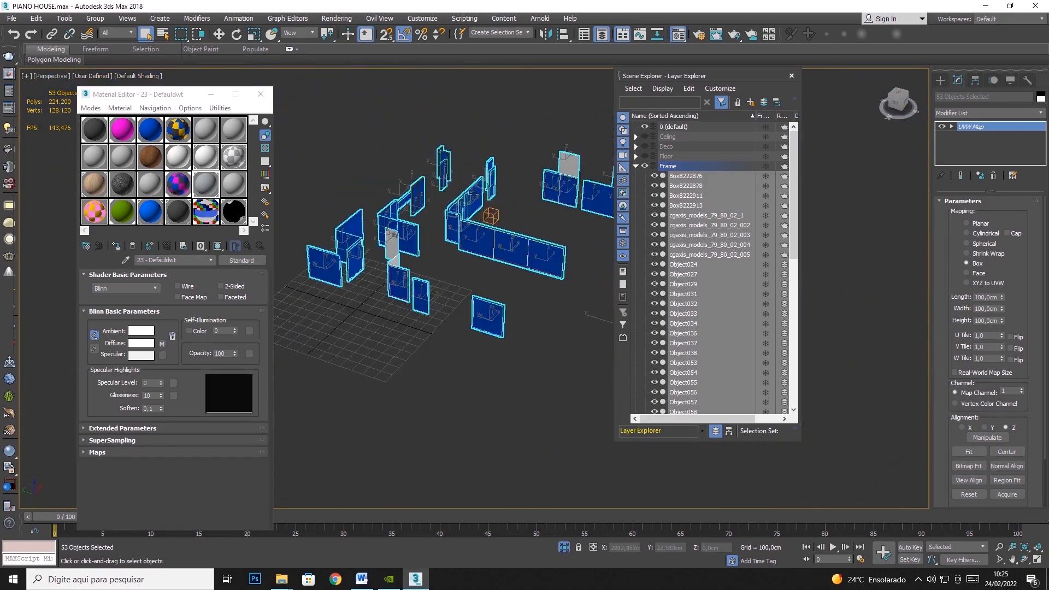
- Unhide all objects and show the Floor, Deco, Celing, Lamp, Project, Wall and Furnitures layers again
{"action": "right_click", "coordinate": [517, 163]}
{"action": "left_click", "coordinate": [548, 105]}
{"action": "left_click", "coordinate": [635, 166]}
{"action": "left_click", "coordinate": [645, 156]}
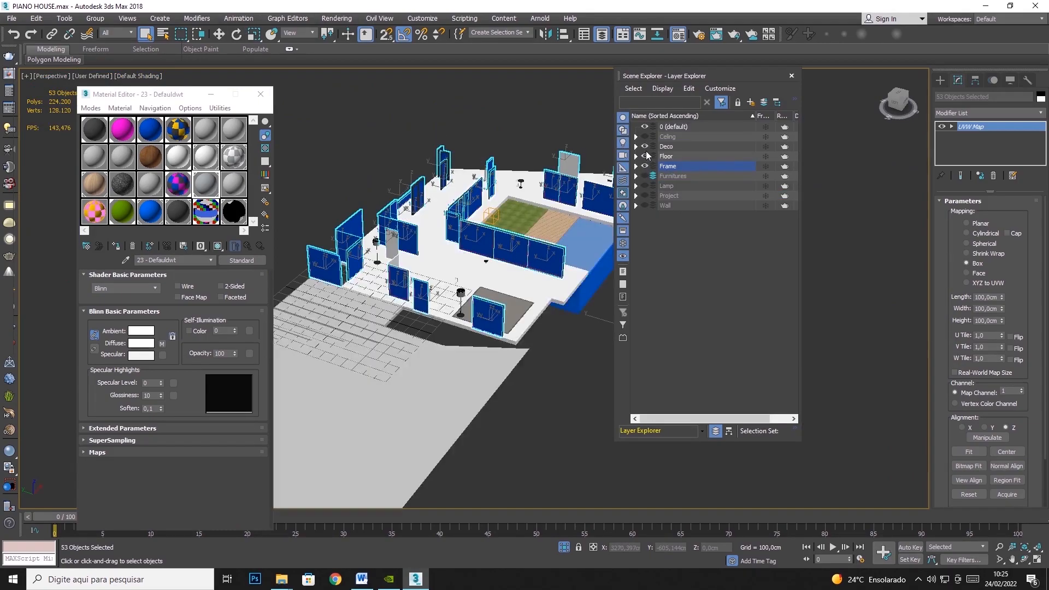
{"action": "left_click", "coordinate": [644, 137]}
{"action": "left_click", "coordinate": [644, 186]}
{"action": "left_click", "coordinate": [645, 195]}
{"action": "left_click", "coordinate": [645, 205]}
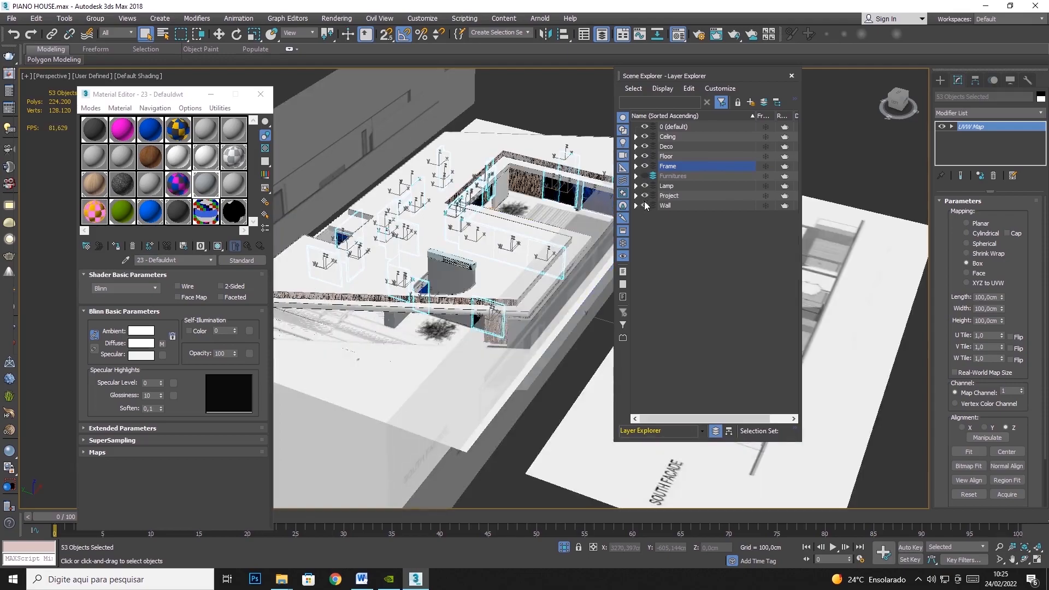
{"action": "left_click", "coordinate": [645, 176]}
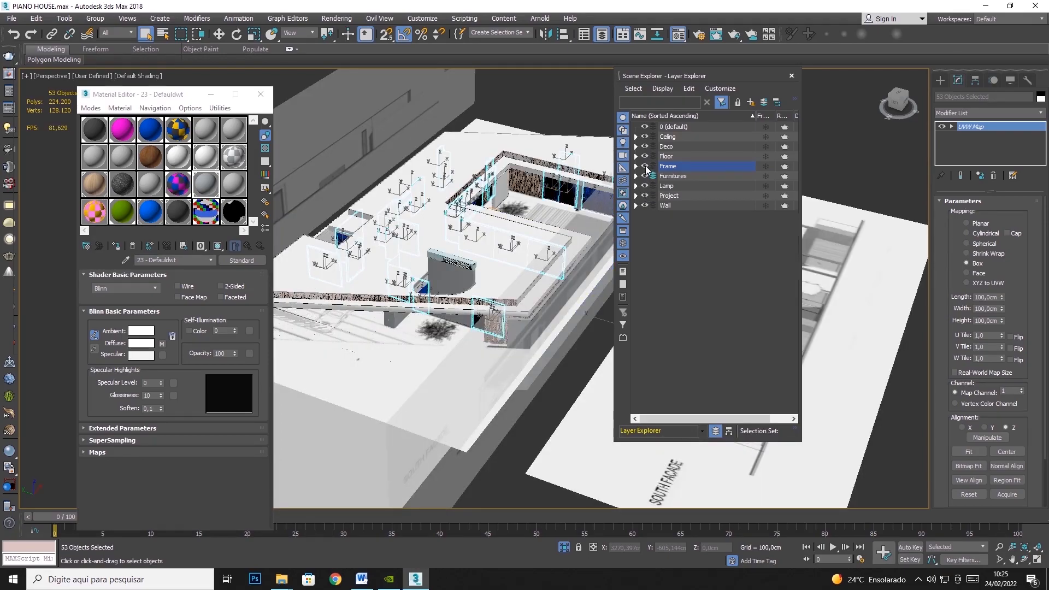
- Hide the Frame and Project layers and select the white roof slab Celing_02
{"action": "left_click", "coordinate": [644, 165]}
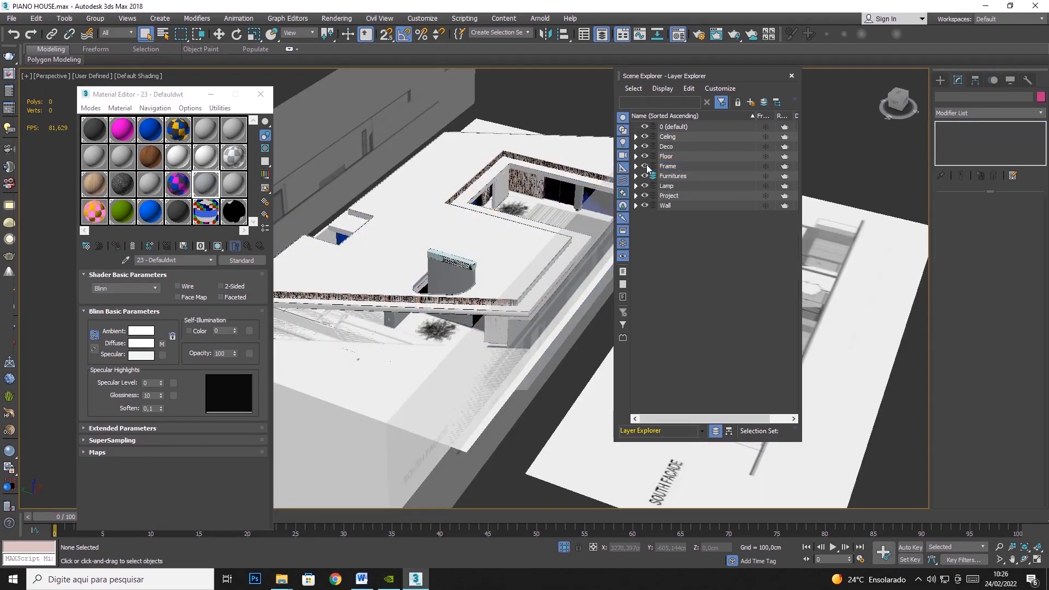
{"action": "left_click", "coordinate": [645, 166]}
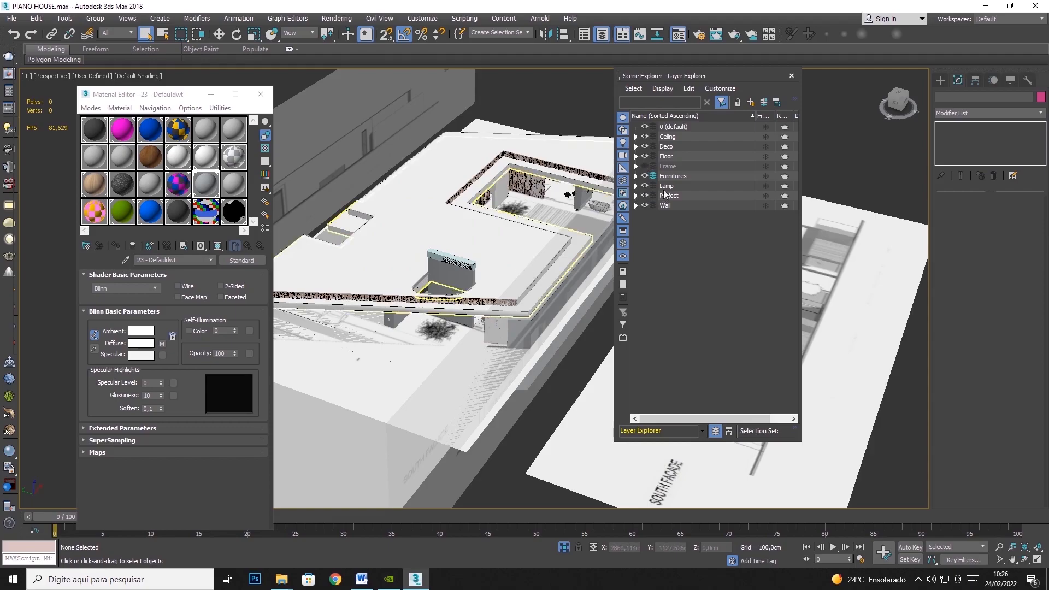
{"action": "left_click", "coordinate": [645, 196]}
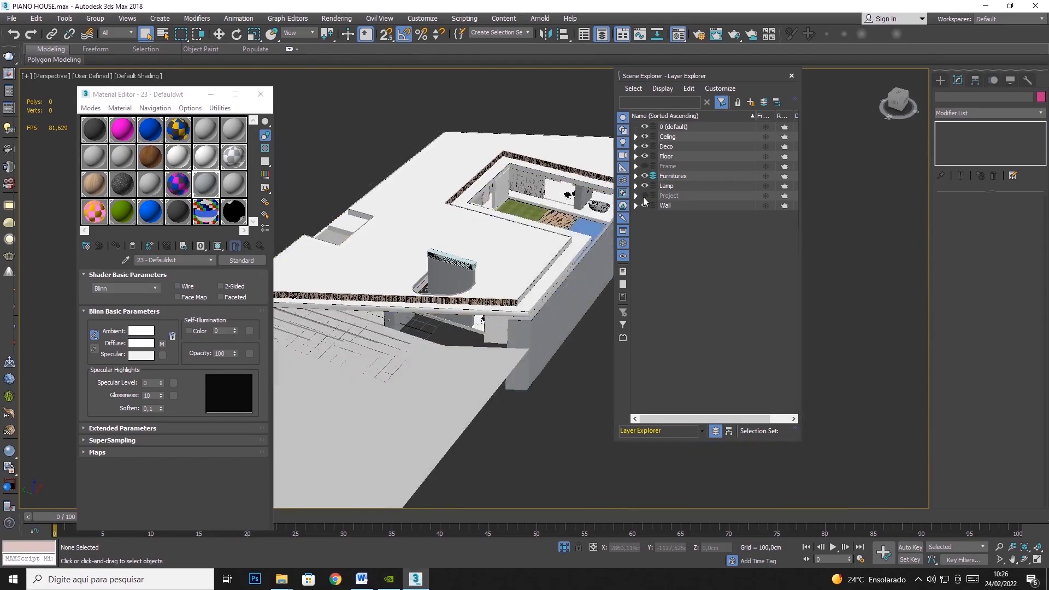
{"action": "left_click", "coordinate": [528, 241]}
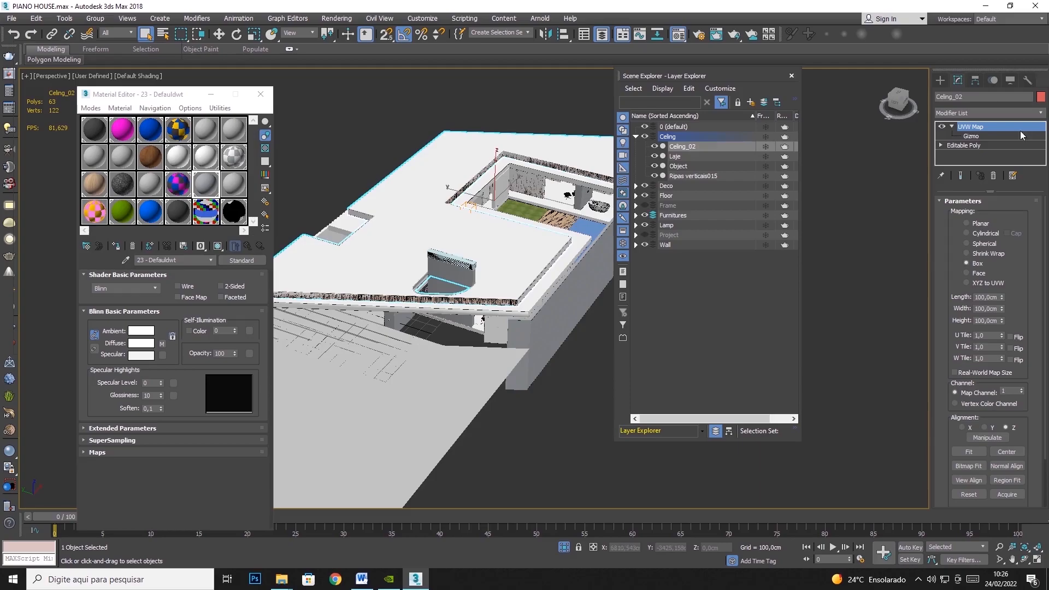
- Hide the Celing_02 roof slab and remove the Unwrap UVW modifier from the Laje slab beneath it
{"action": "right_click", "coordinate": [375, 207]}
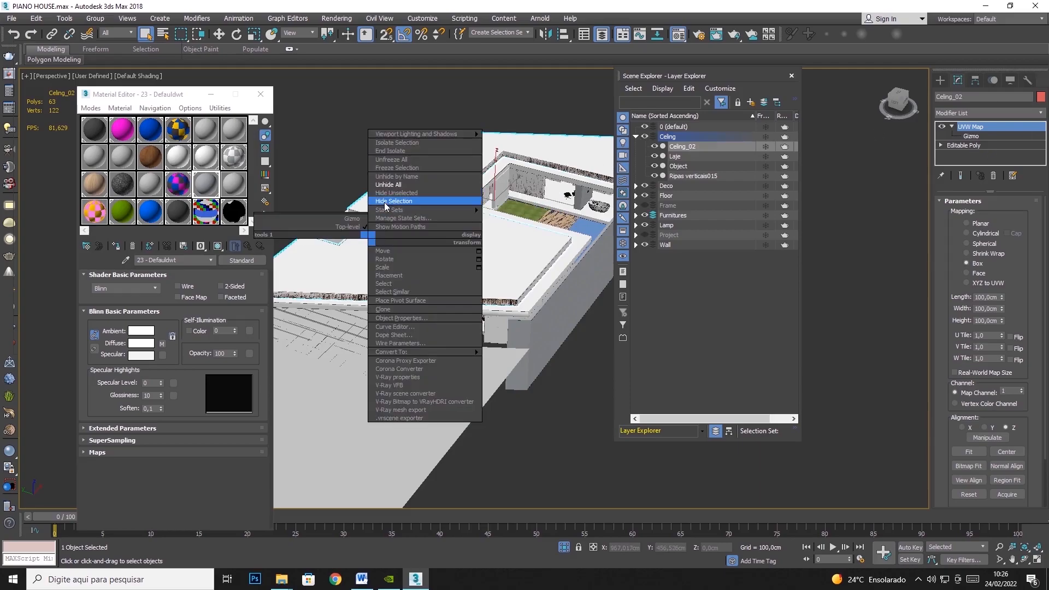
{"action": "left_click", "coordinate": [389, 202]}
{"action": "left_click", "coordinate": [455, 242]}
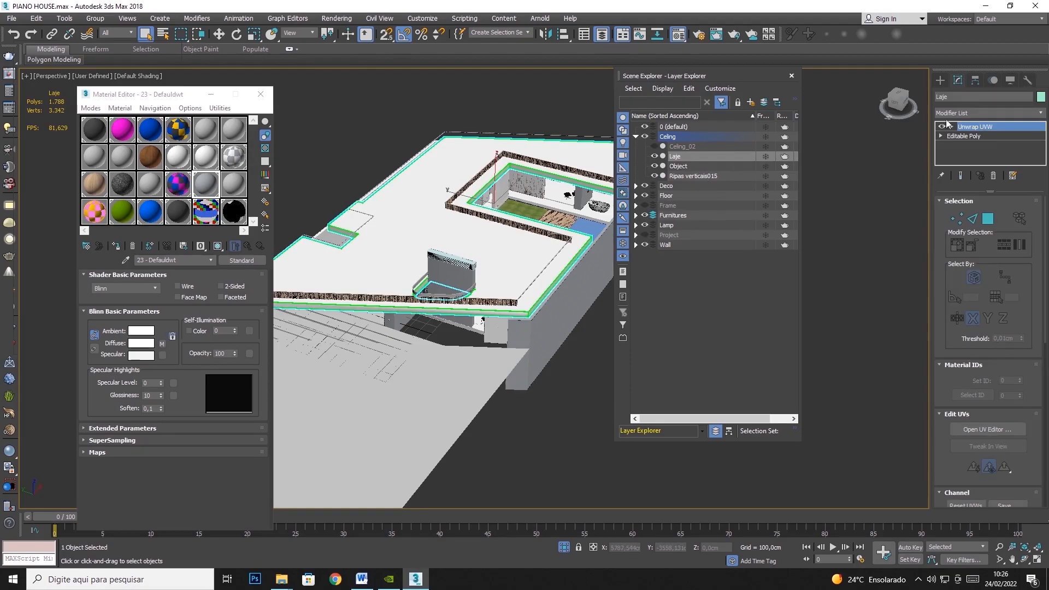
{"action": "left_click", "coordinate": [993, 175]}
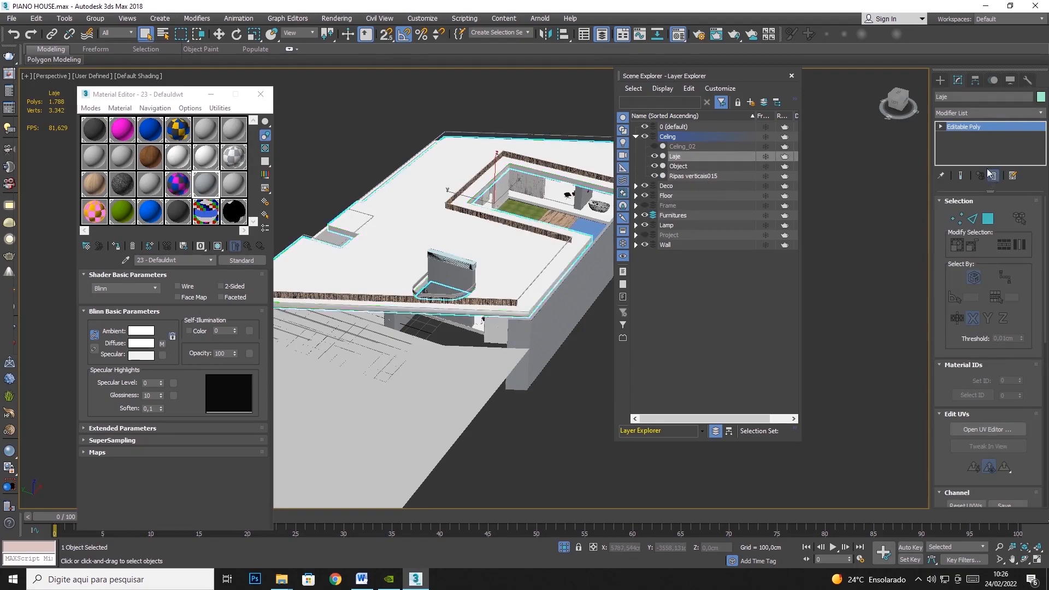
- Add a UVW Map modifier with Box mapping to the Laje slab
{"action": "left_click", "coordinate": [1039, 113]}
{"action": "left_click_drag", "start_coordinate": [1039, 213], "coordinate": [1040, 491]}
{"action": "left_click", "coordinate": [966, 453]}
{"action": "left_click", "coordinate": [983, 253]}
{"action": "left_click", "coordinate": [979, 265]}
- Set the Laje slab's UVW mapping length, width and height to 100 cm
{"action": "double_click", "coordinate": [985, 297]}
{"action": "type", "text": "100"}
{"action": "key", "text": "Tab"}
{"action": "type", "text": "100"}
{"action": "key", "text": "Tab"}
{"action": "type", "text": "100"}
{"action": "key", "text": "Tab"}
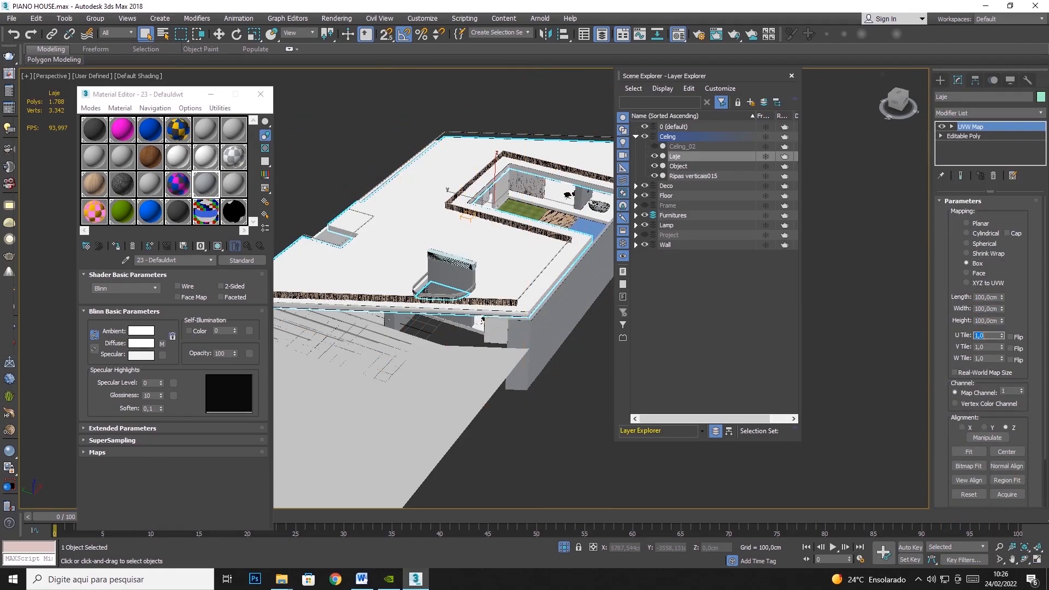
- Hide the Laje slab and the ceiling-layer piece named Object that runs along the outer wall
{"action": "right_click", "coordinate": [425, 208]}
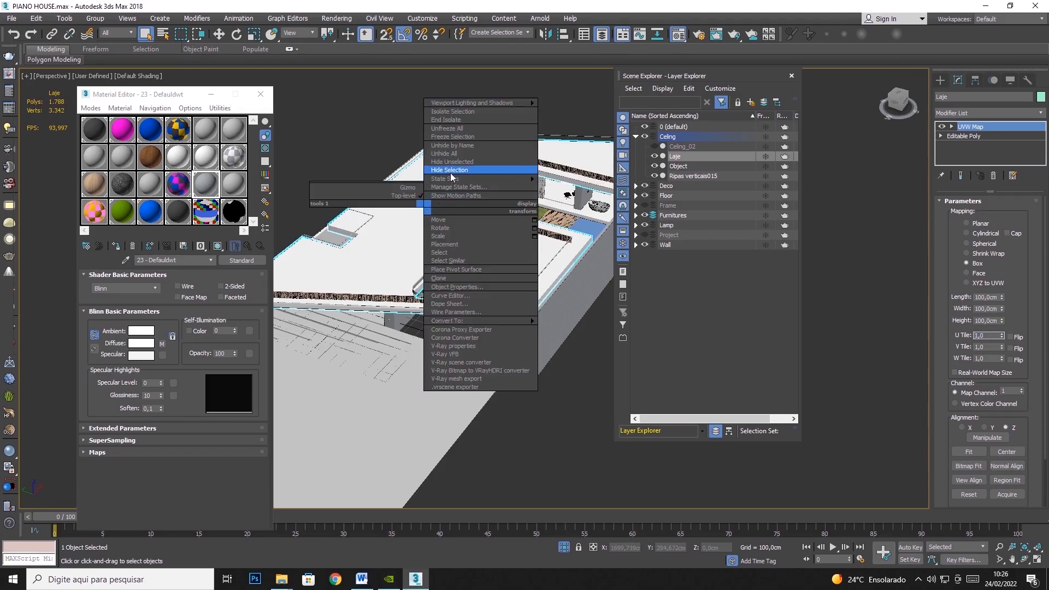
{"action": "left_click", "coordinate": [449, 180]}
{"action": "scroll", "coordinate": [448, 177], "scroll_direction": "down", "scroll_amount": 3}
{"action": "middle_click_drag", "start_coordinate": [449, 176], "coordinate": [502, 147]}
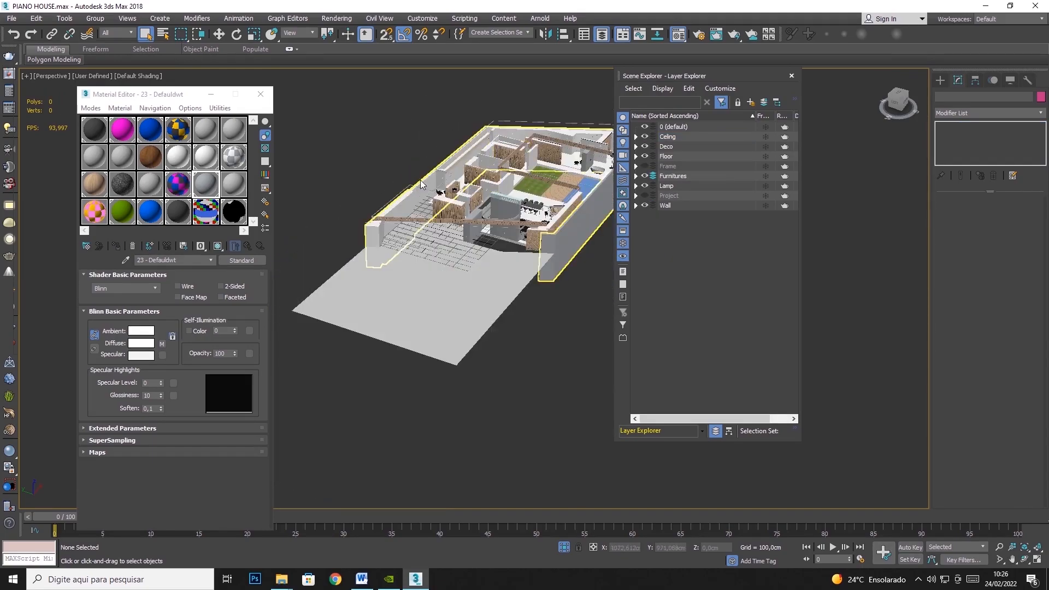
{"action": "scroll", "coordinate": [404, 199], "scroll_direction": "up", "scroll_amount": 6}
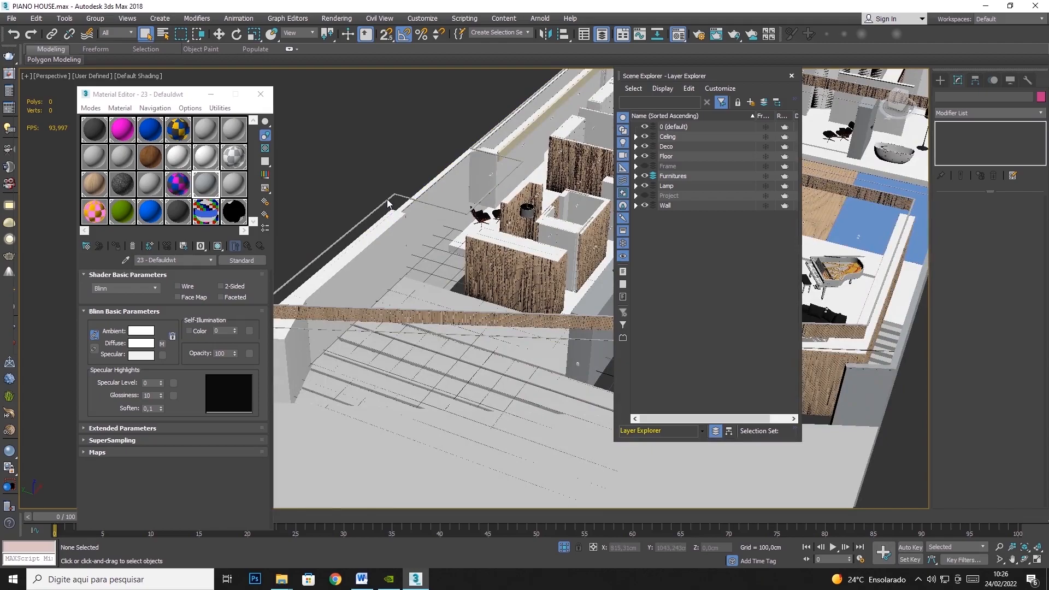
{"action": "left_click", "coordinate": [388, 201]}
{"action": "right_click", "coordinate": [388, 201]}
{"action": "left_click", "coordinate": [435, 160]}
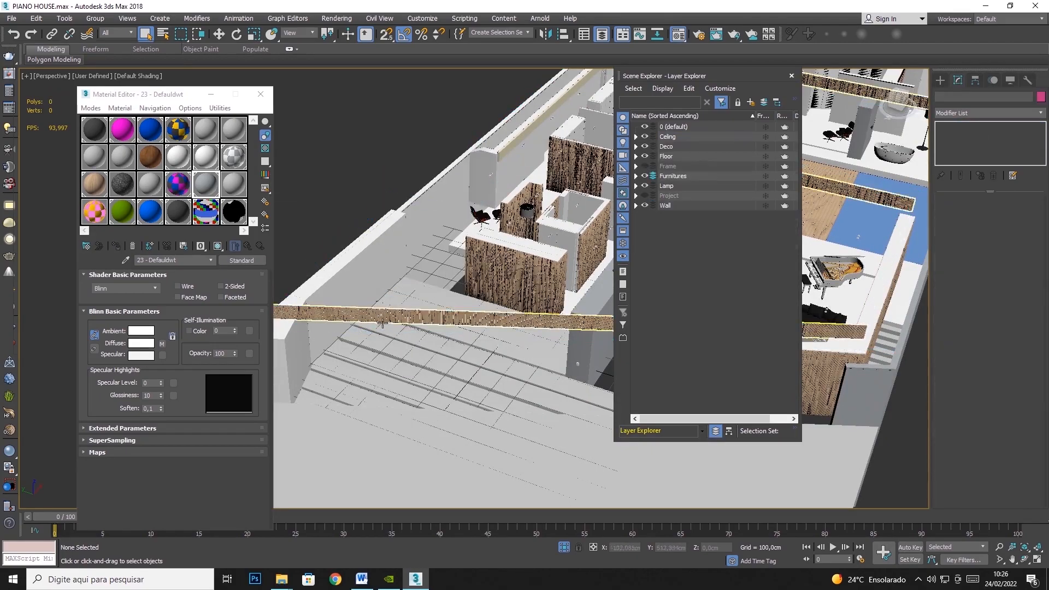
- Inspect the wooden slats of Ripas verticais015 up close and hide them
{"action": "scroll", "coordinate": [382, 315], "scroll_direction": "up", "scroll_amount": 10}
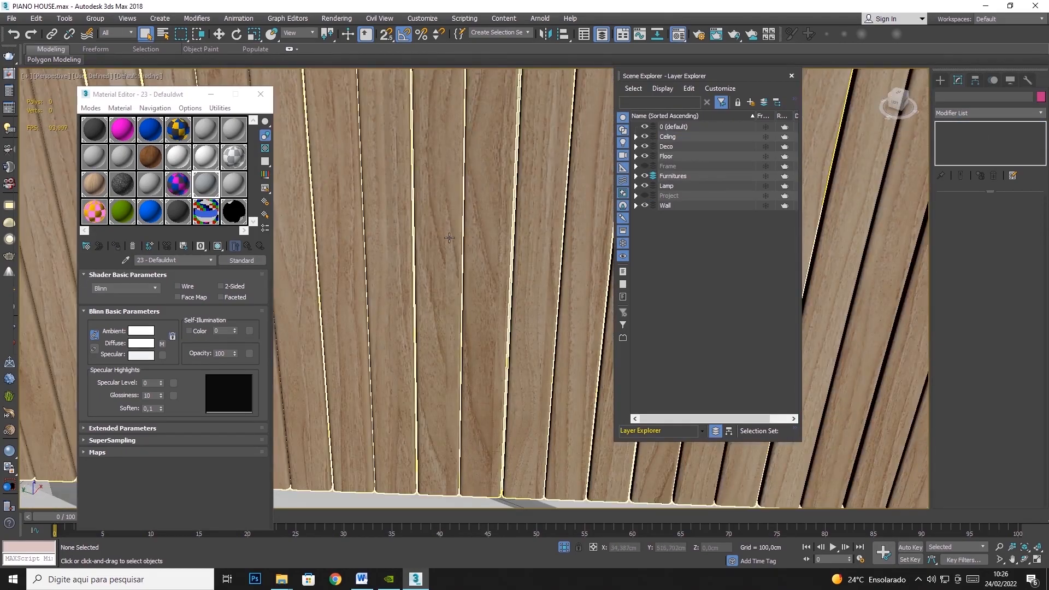
{"action": "scroll", "coordinate": [449, 237], "scroll_direction": "down", "scroll_amount": 10}
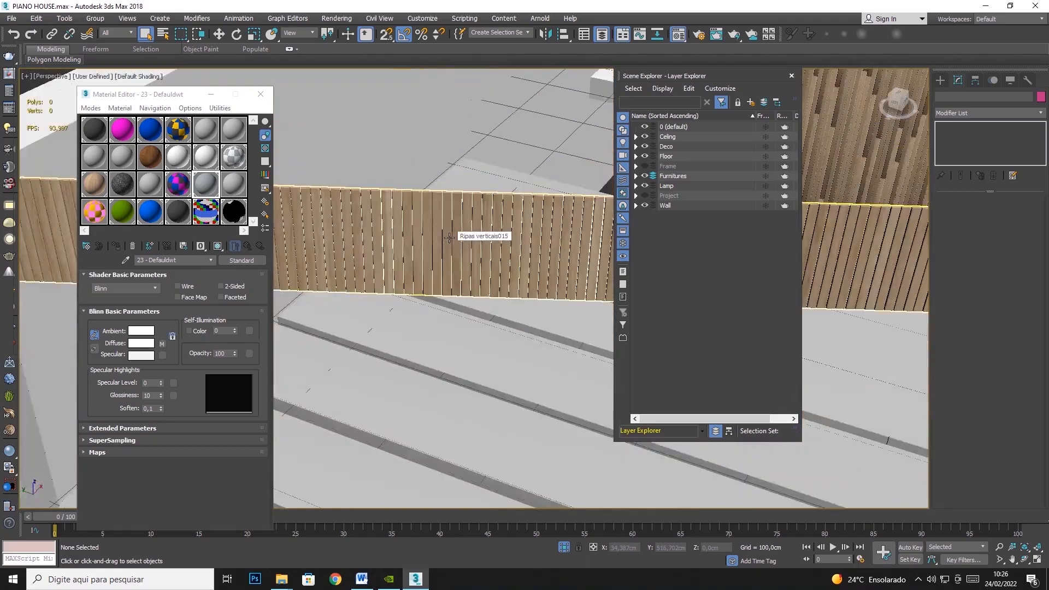
{"action": "left_click", "coordinate": [401, 251]}
{"action": "right_click", "coordinate": [401, 251]}
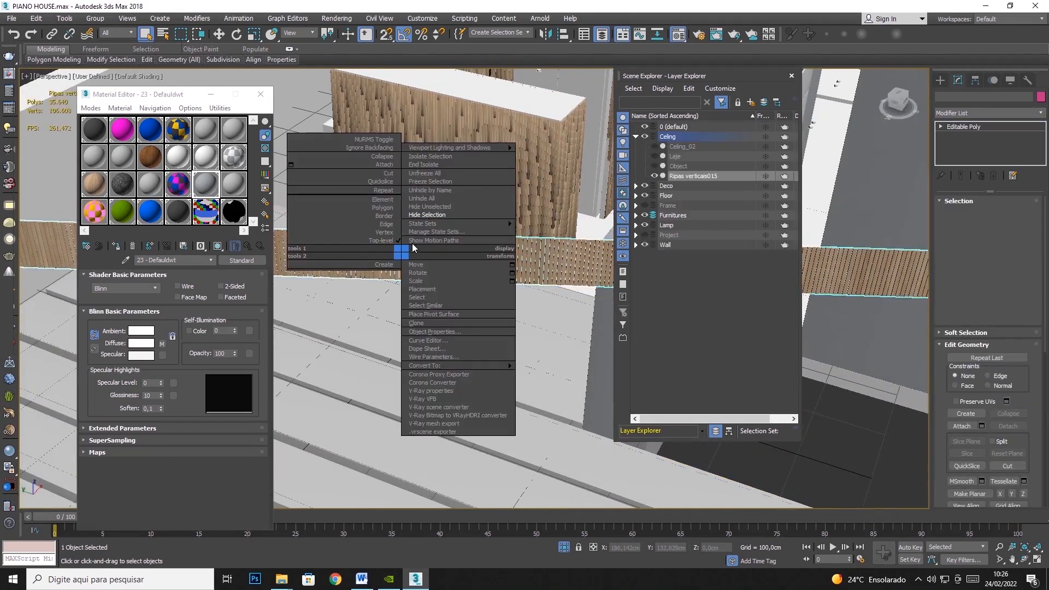
{"action": "left_click", "coordinate": [425, 217]}
{"action": "scroll", "coordinate": [393, 270], "scroll_direction": "down", "scroll_amount": 6}
{"action": "scroll", "coordinate": [458, 209], "scroll_direction": "up", "scroll_amount": 4}
{"action": "scroll", "coordinate": [461, 212], "scroll_direction": "down", "scroll_amount": 6}
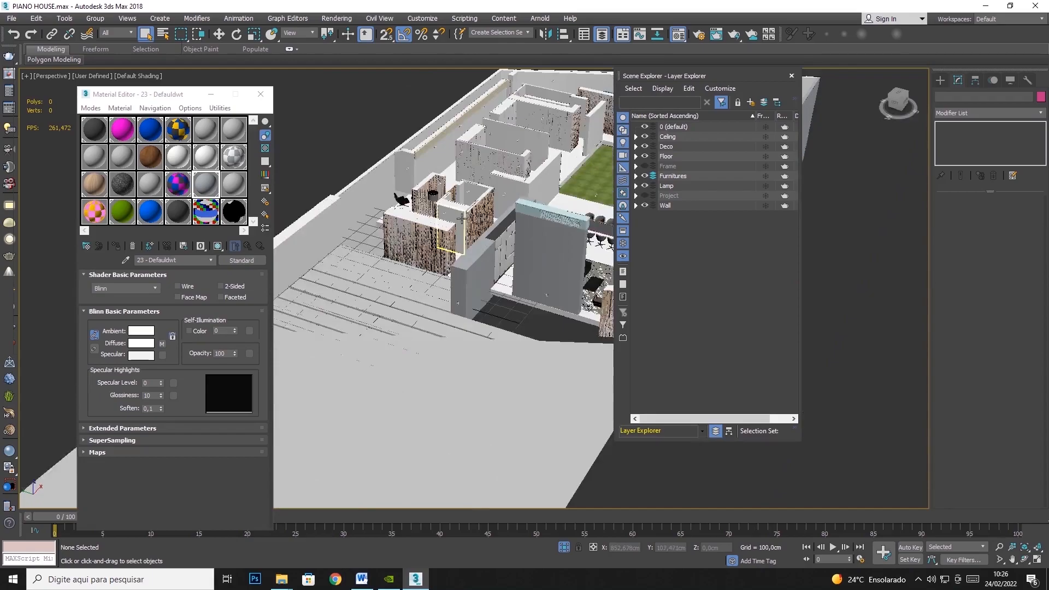
- Unhide all objects and hide the Celing layer to expose the walls
{"action": "right_click", "coordinate": [368, 143]}
{"action": "left_click", "coordinate": [393, 95]}
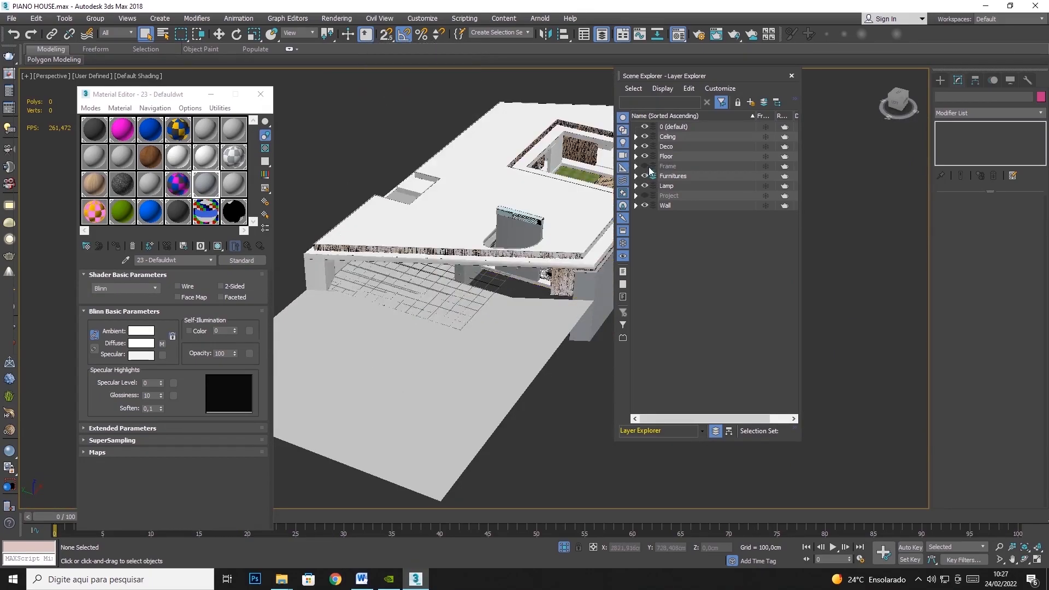
{"action": "left_click", "coordinate": [645, 137]}
{"action": "left_click", "coordinate": [646, 138]}
{"action": "left_click", "coordinate": [646, 138]}
{"action": "middle_click_drag", "start_coordinate": [502, 194], "coordinate": [440, 229]}
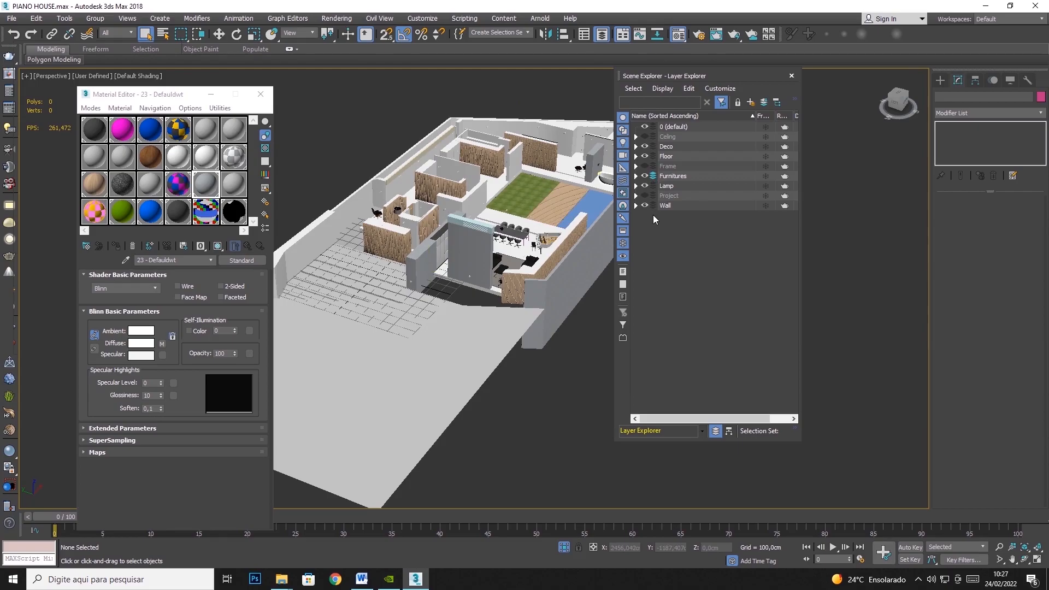
- Replace the UVW Map modifier on the outer wall Line001 with a new one using Box mapping
{"action": "scroll", "coordinate": [421, 246], "scroll_direction": "up", "scroll_amount": 3}
{"action": "left_click", "coordinate": [389, 221]}
{"action": "middle_click_drag", "start_coordinate": [415, 218], "coordinate": [285, 255]}
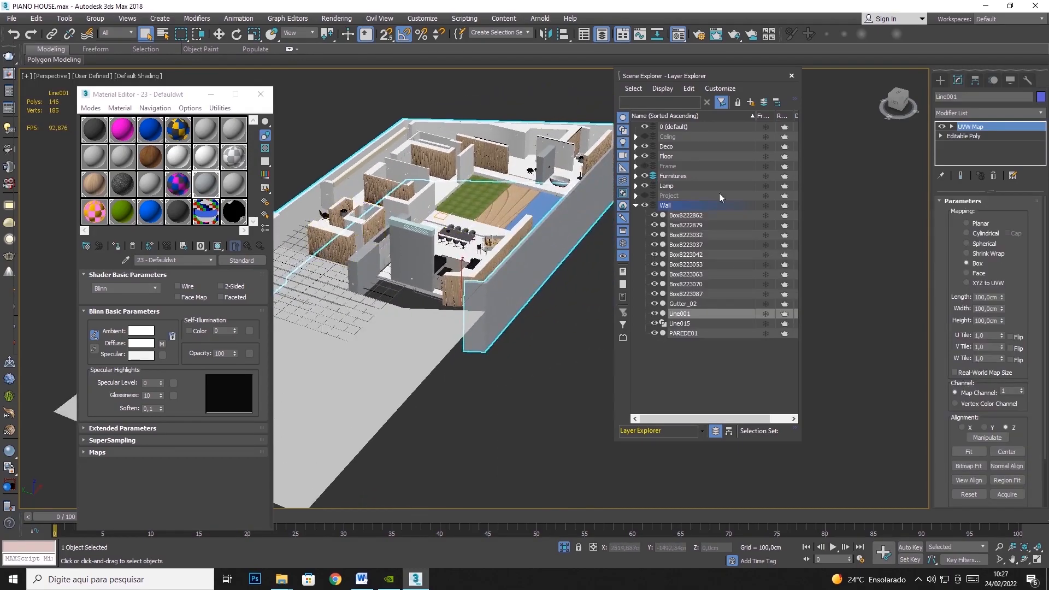
{"action": "left_click", "coordinate": [995, 176]}
{"action": "left_click", "coordinate": [989, 112]}
{"action": "scroll", "coordinate": [1016, 383], "scroll_direction": "down", "scroll_amount": 10}
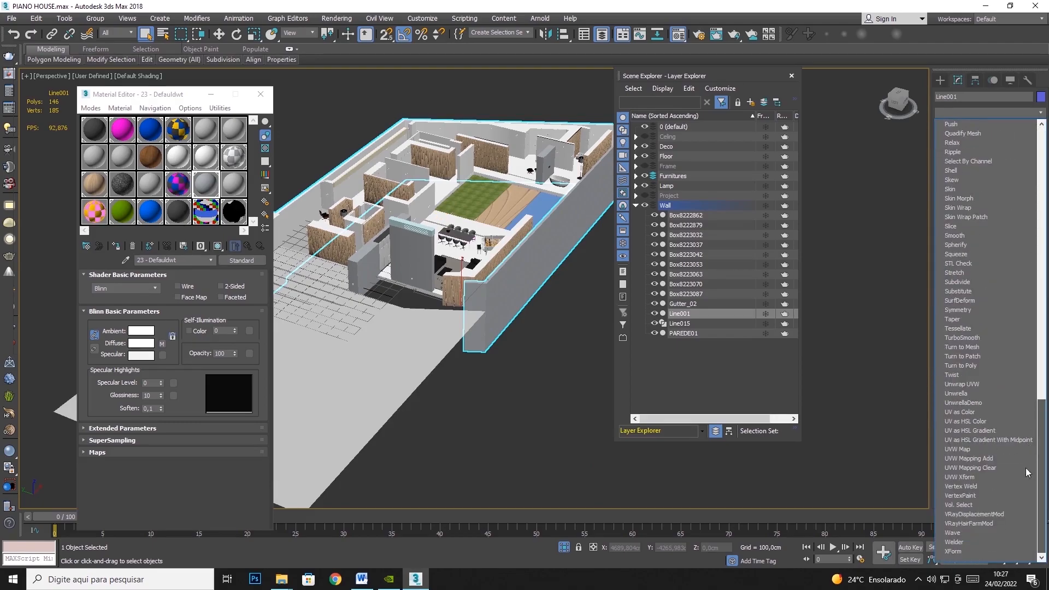
{"action": "left_click", "coordinate": [969, 444]}
{"action": "left_click", "coordinate": [976, 263]}
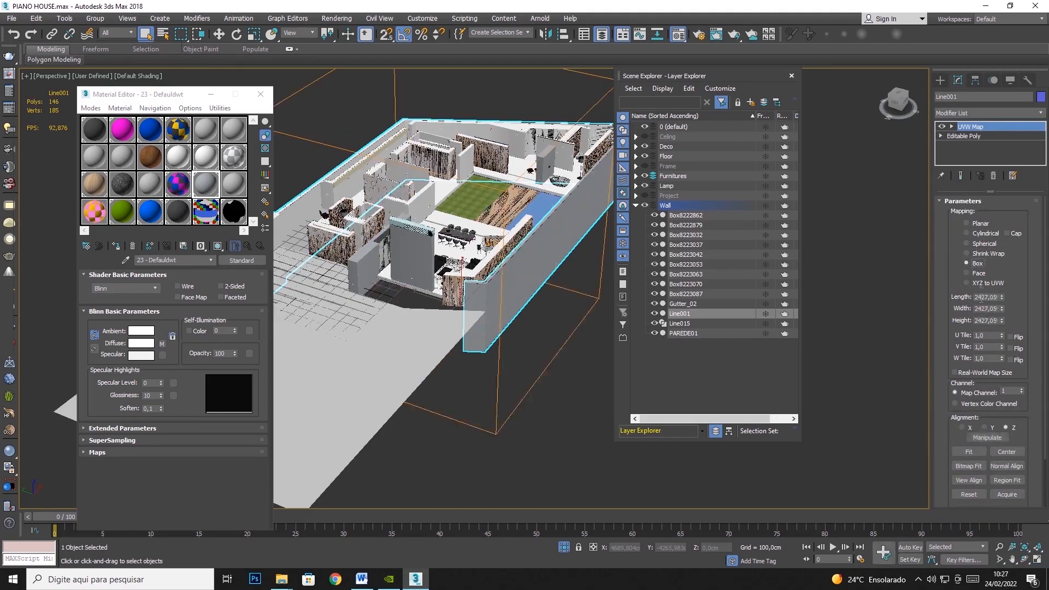
- Set the outer wall Line001's UVW mapping length, width and height to 100 cm
{"action": "double_click", "coordinate": [978, 297]}
{"action": "type", "text": "100"}
{"action": "key", "text": "Tab"}
{"action": "type", "text": "100"}
{"action": "key", "text": "Tab"}
{"action": "type", "text": "100"}
{"action": "key", "text": "Tab"}
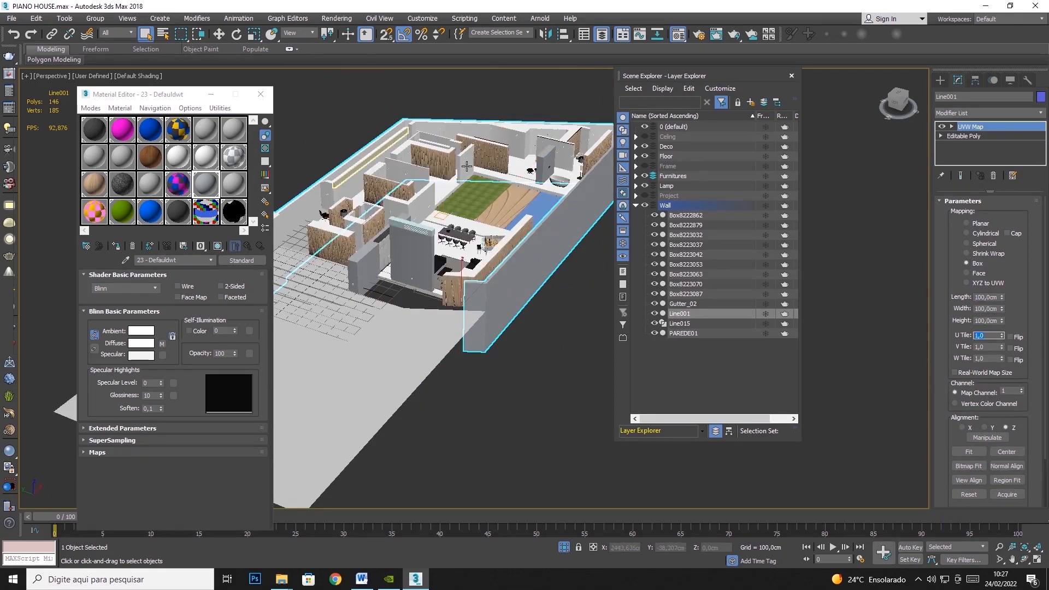
- Hide the outer wall Line001
{"action": "right_click", "coordinate": [301, 212]}
{"action": "left_click", "coordinate": [325, 173]}
{"action": "middle_click_drag", "start_coordinate": [326, 173], "coordinate": [379, 190], "text": "alt"}
- Replace the UVW Map modifier on the wall PAREDE01 with a new one using Box mapping
{"action": "left_click", "coordinate": [379, 190]}
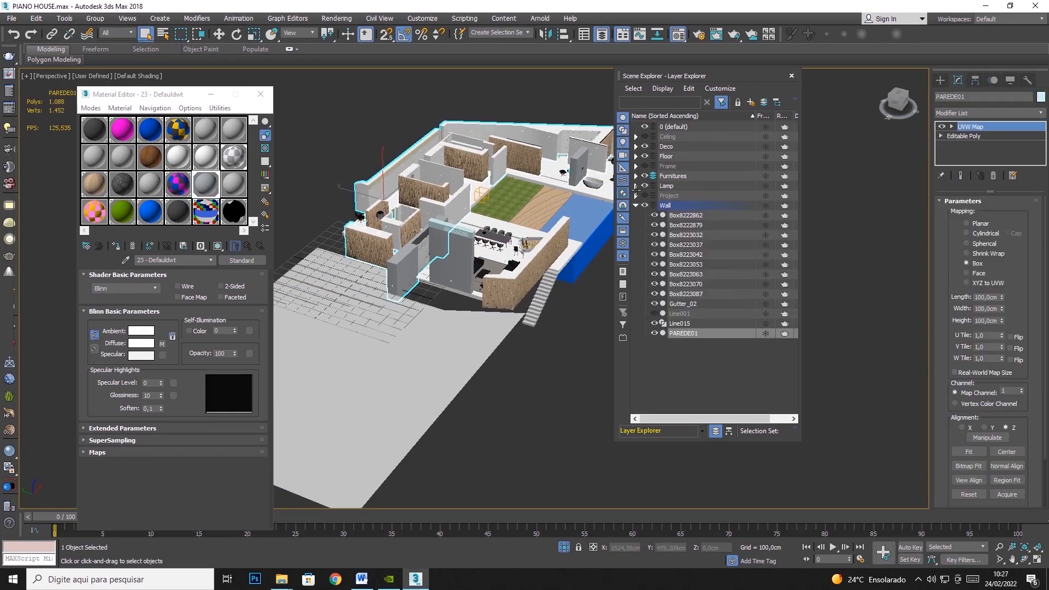
{"action": "left_click", "coordinate": [993, 175]}
{"action": "left_click", "coordinate": [989, 112]}
{"action": "scroll", "coordinate": [983, 328], "scroll_direction": "down", "scroll_amount": 10}
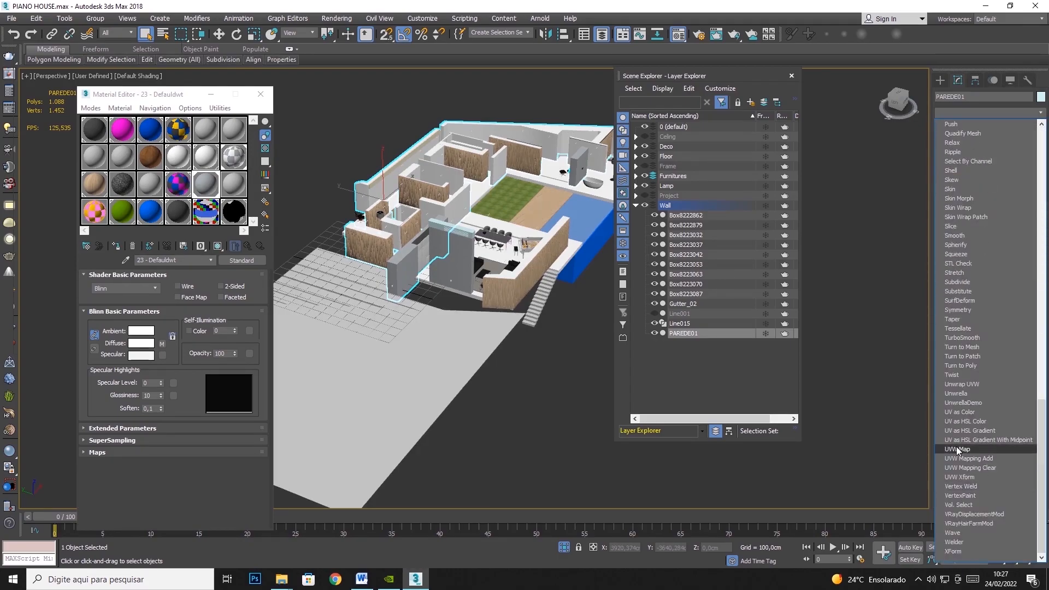
{"action": "left_click", "coordinate": [957, 449]}
{"action": "left_click", "coordinate": [974, 263]}
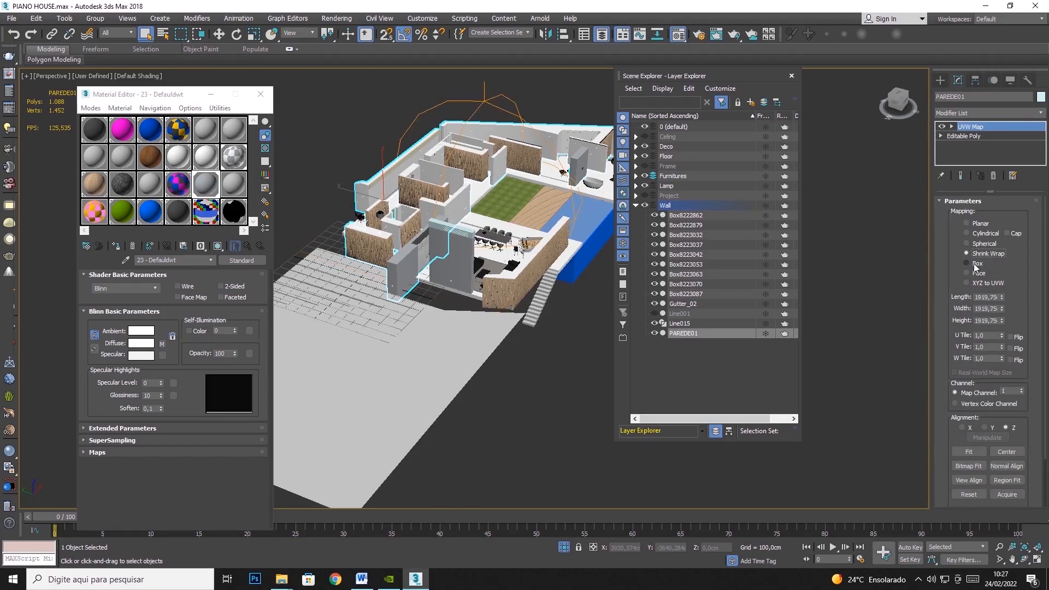
- Set the PAREDE01 wall's UVW mapping length, width and height to 100 cm
{"action": "double_click", "coordinate": [977, 299]}
{"action": "type", "text": "100"}
{"action": "key", "text": "Tab"}
{"action": "type", "text": "1"}
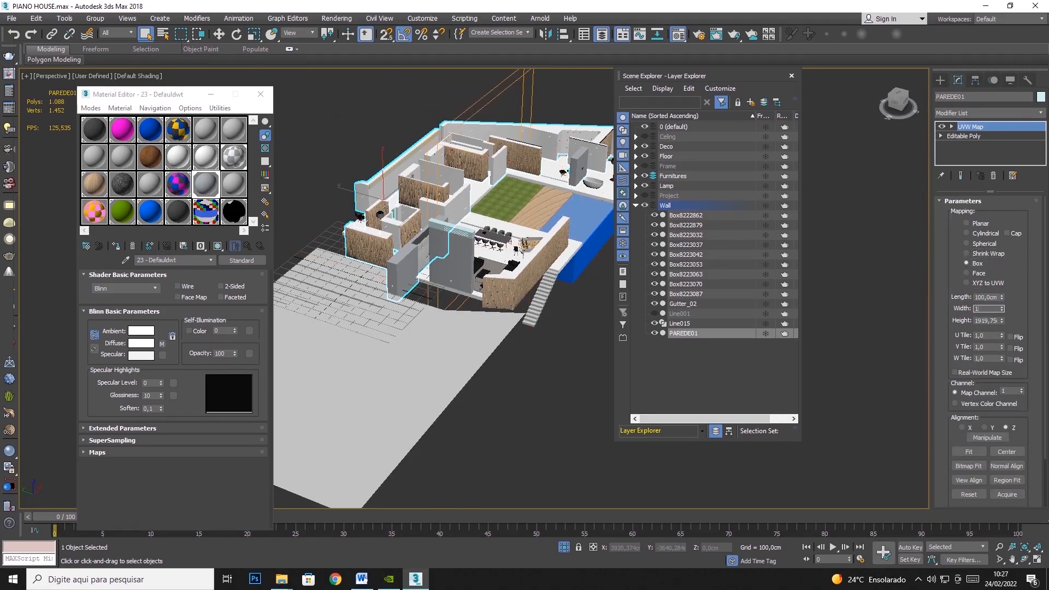
{"action": "type", "text": "00"}
{"action": "key", "text": "Tab"}
{"action": "type", "text": "100"}
{"action": "key", "text": "Return"}
- Hide the PAREDE01 wall and select the long narrow strip Box8223087
{"action": "right_click", "coordinate": [363, 191]}
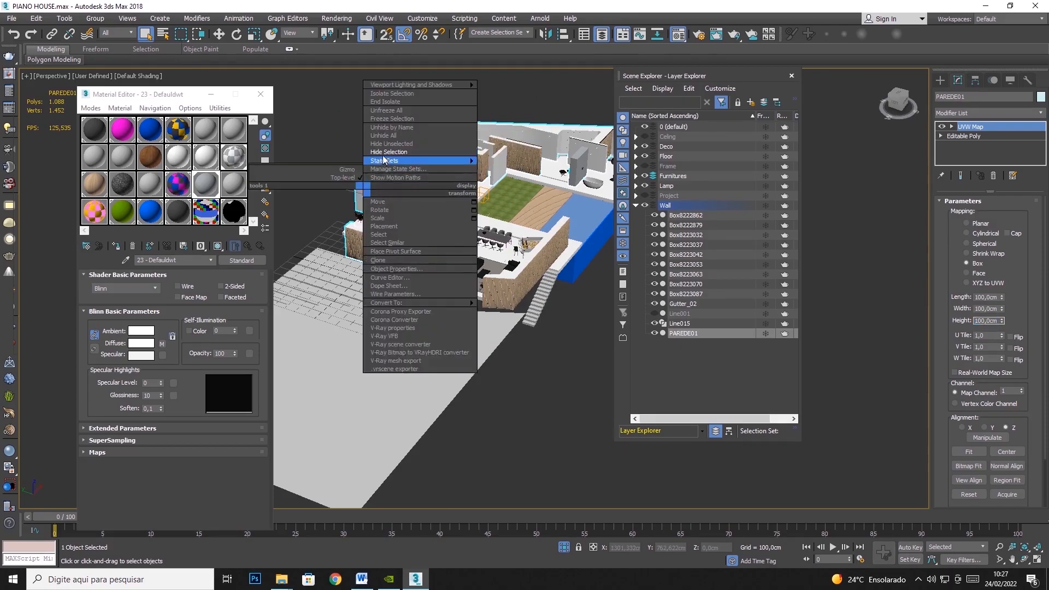
{"action": "left_click", "coordinate": [384, 161]}
{"action": "scroll", "coordinate": [369, 178], "scroll_direction": "up", "scroll_amount": 5}
{"action": "left_click", "coordinate": [381, 192]}
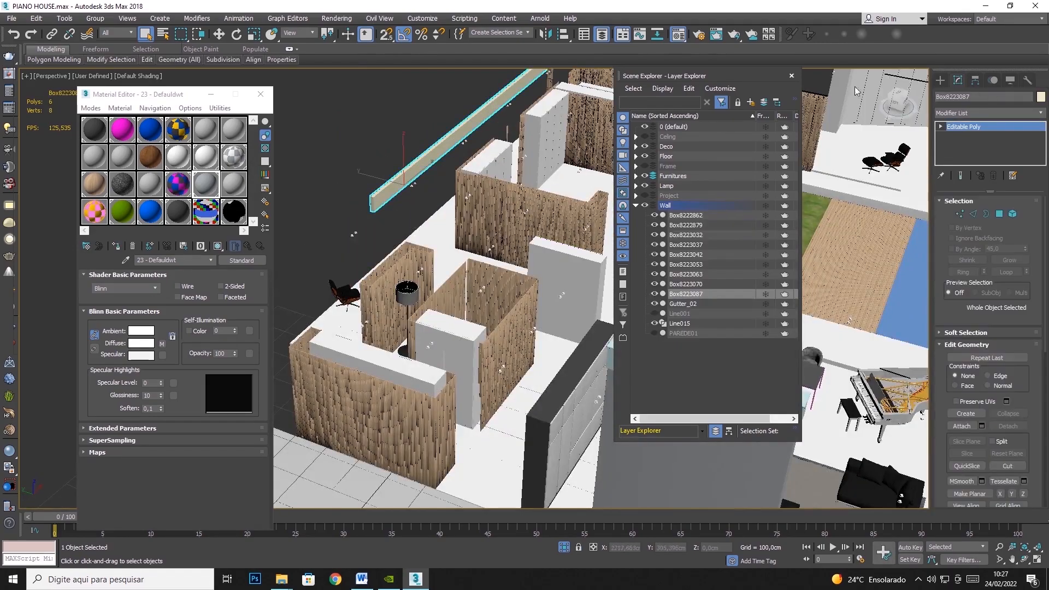
- Add a UVW Map modifier with Box mapping to the strip Box8223087
{"action": "left_click", "coordinate": [1040, 113]}
{"action": "scroll", "coordinate": [989, 338], "scroll_direction": "down", "scroll_amount": 10}
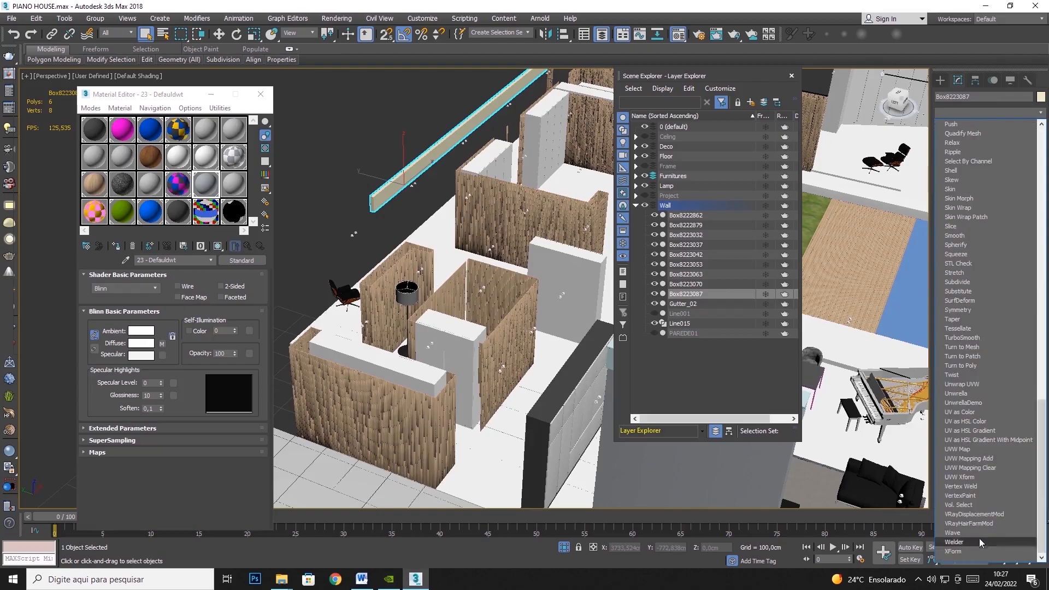
{"action": "left_click", "coordinate": [440, 153]}
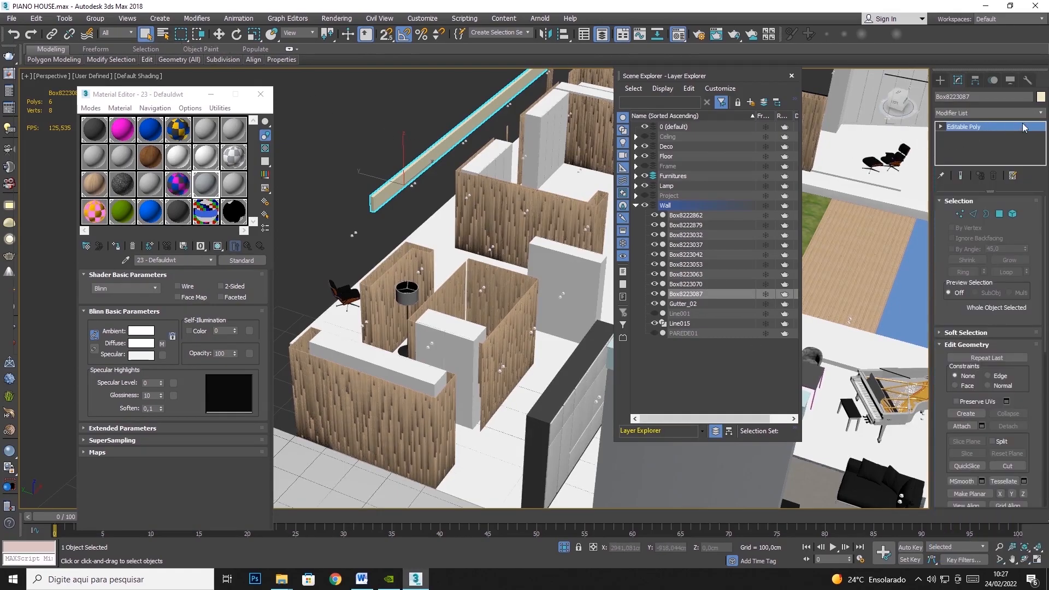
{"action": "left_click", "coordinate": [1040, 112]}
{"action": "scroll", "coordinate": [999, 339], "scroll_direction": "down", "scroll_amount": 10}
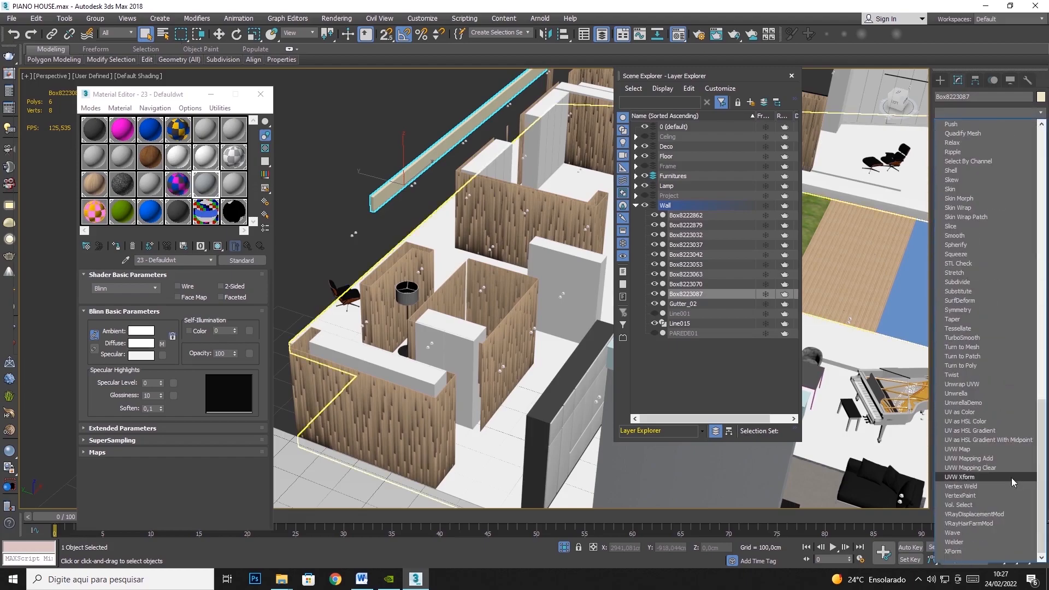
{"action": "left_click", "coordinate": [957, 449]}
{"action": "left_click", "coordinate": [990, 255]}
{"action": "left_click", "coordinate": [966, 263]}
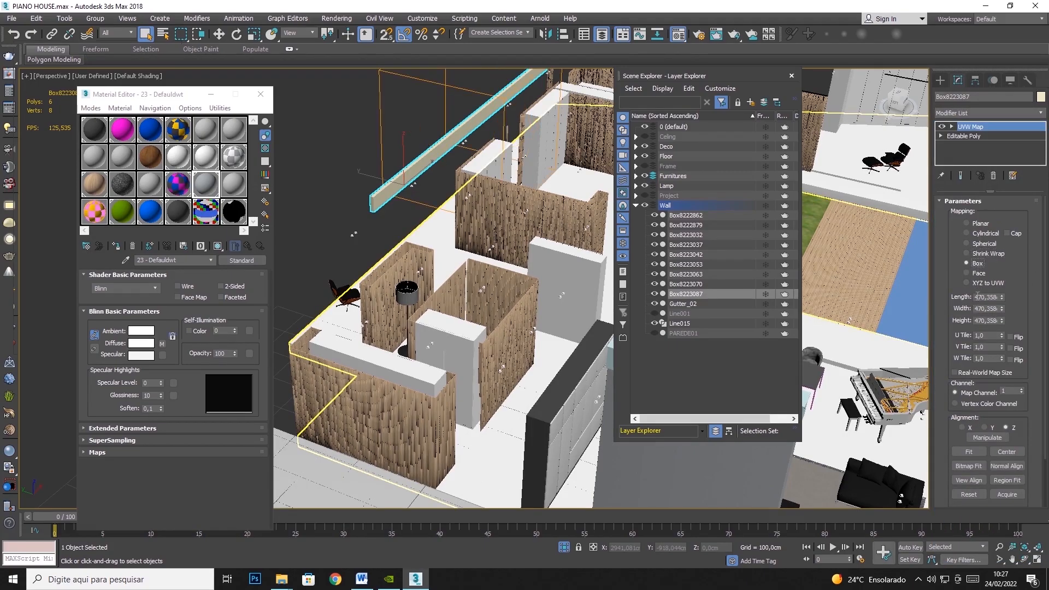
- Set the Box8223087 mapping's length, width and height to 100 cm and hide the strip
{"action": "double_click", "coordinate": [977, 298]}
{"action": "type", "text": "100"}
{"action": "key", "text": "Tab"}
{"action": "type", "text": "100"}
{"action": "key", "text": "Tab"}
{"action": "type", "text": "100"}
{"action": "key", "text": "Tab"}
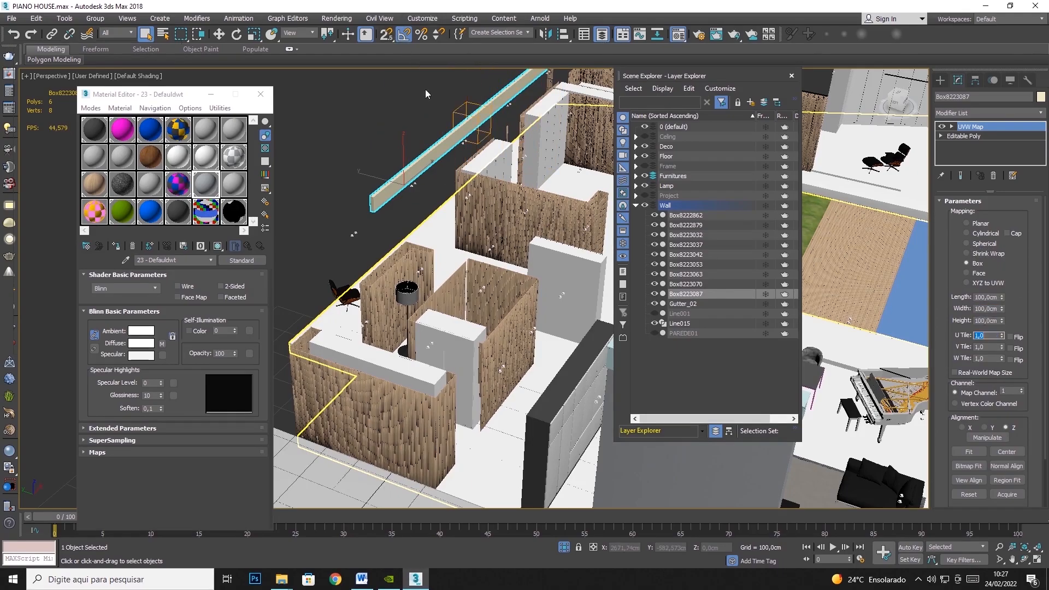
{"action": "right_click", "coordinate": [463, 133]}
{"action": "left_click", "coordinate": [481, 103]}
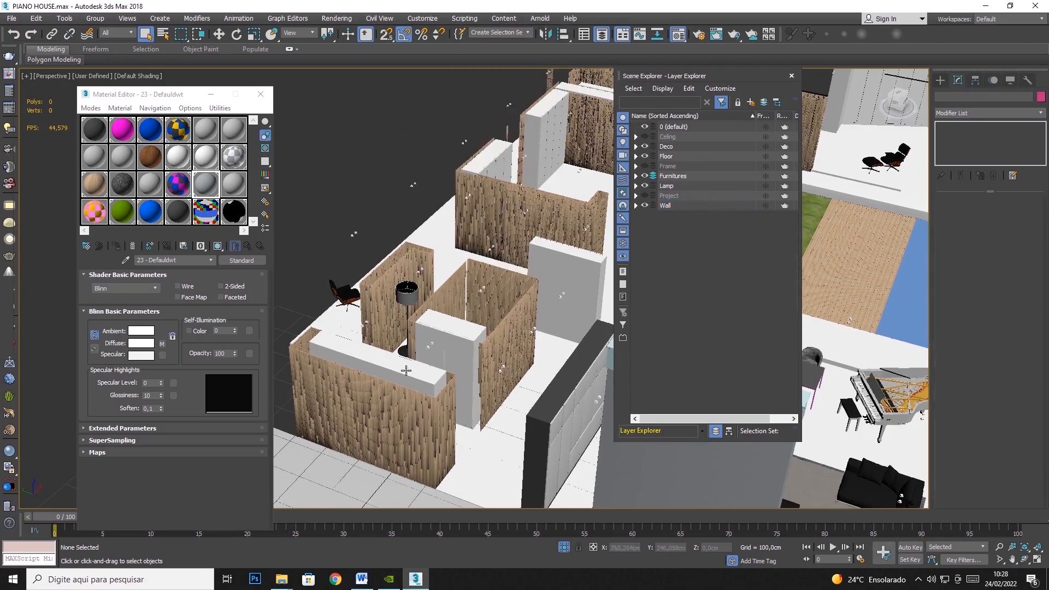
- Examine the panel Box8222869 and the wood-slat walls Box8223037, Box8223063 and Box8223070, checking their wood texture and modifiers
{"action": "left_click", "coordinate": [407, 373]}
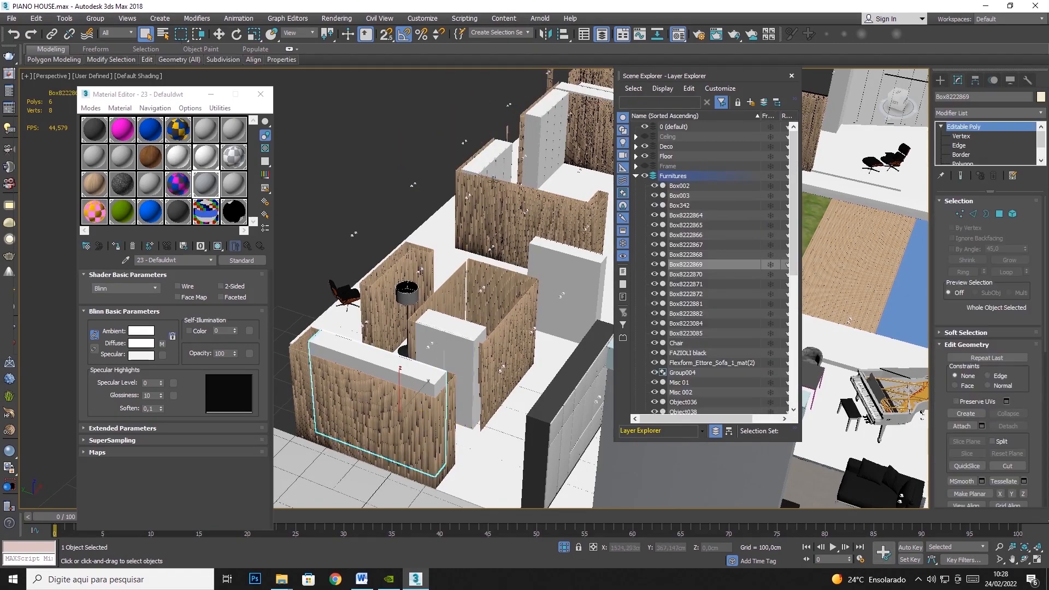
{"action": "scroll", "coordinate": [412, 193], "scroll_direction": "down", "scroll_amount": 5}
{"action": "middle_click_drag", "start_coordinate": [525, 168], "coordinate": [497, 200]}
{"action": "scroll", "coordinate": [553, 153], "scroll_direction": "up", "scroll_amount": 3}
{"action": "middle_click_drag", "start_coordinate": [553, 153], "coordinate": [615, 121]}
{"action": "left_click", "coordinate": [474, 126]}
{"action": "scroll", "coordinate": [460, 130], "scroll_direction": "up", "scroll_amount": 8}
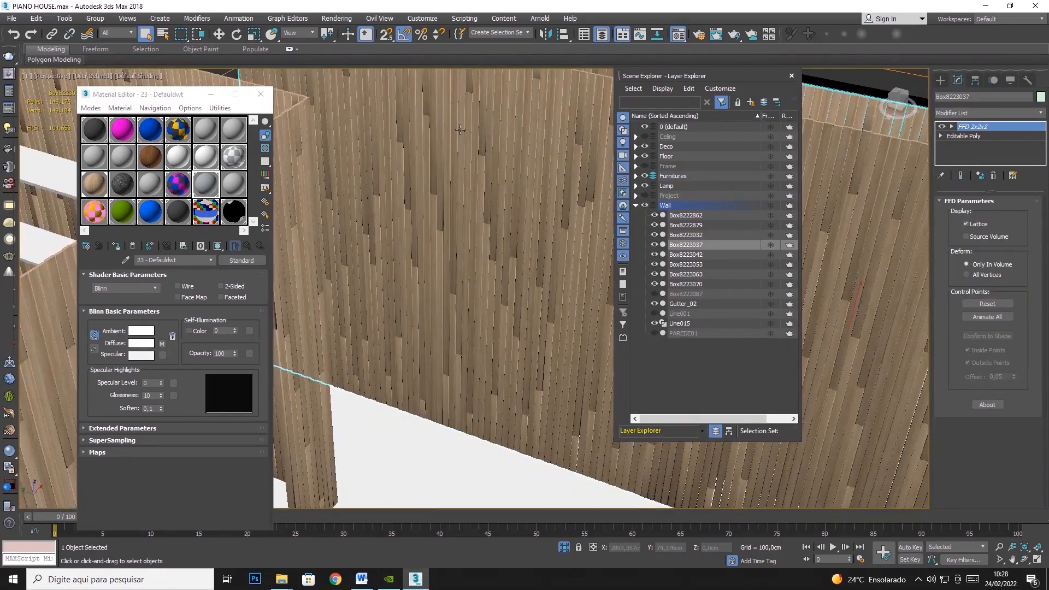
{"action": "scroll", "coordinate": [459, 129], "scroll_direction": "down", "scroll_amount": 4}
{"action": "scroll", "coordinate": [366, 240], "scroll_direction": "up", "scroll_amount": 3}
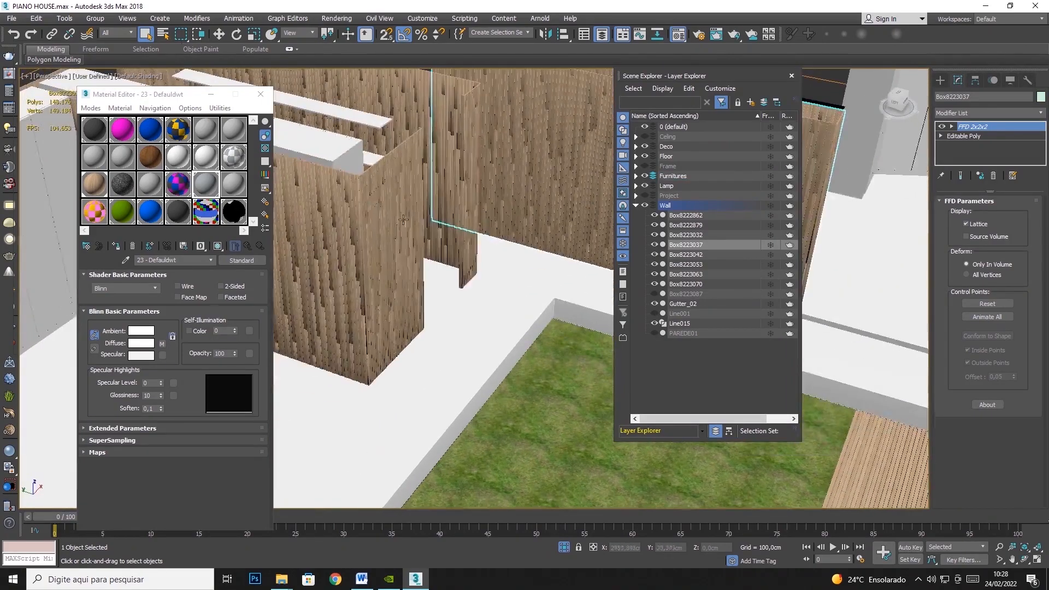
{"action": "left_click", "coordinate": [365, 241]}
{"action": "scroll", "coordinate": [402, 251], "scroll_direction": "down", "scroll_amount": 3}
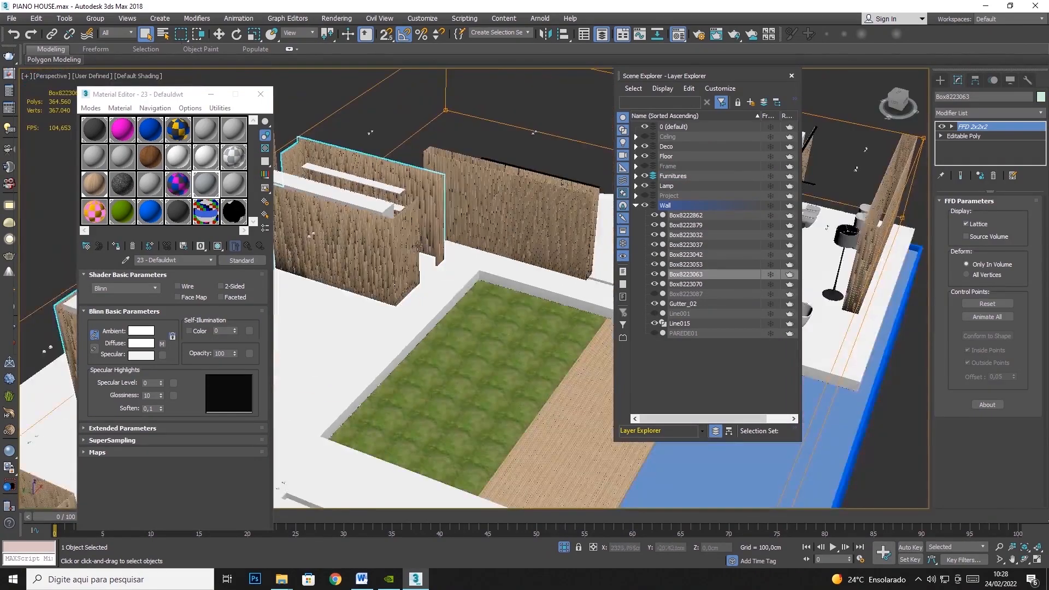
{"action": "scroll", "coordinate": [422, 244], "scroll_direction": "up", "scroll_amount": 5}
{"action": "left_click", "coordinate": [462, 254]}
{"action": "scroll", "coordinate": [453, 254], "scroll_direction": "up", "scroll_amount": 5}
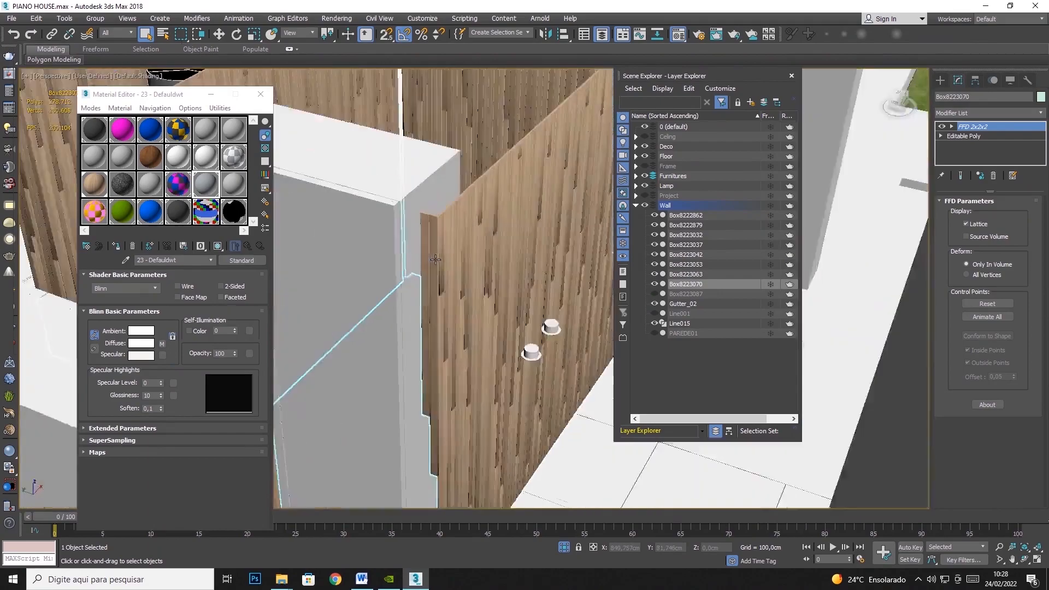
- Check the wood-slat wall Box8223070 up close, and hide it and the slatted wall behind it
{"action": "scroll", "coordinate": [423, 148], "scroll_direction": "up", "scroll_amount": 2}
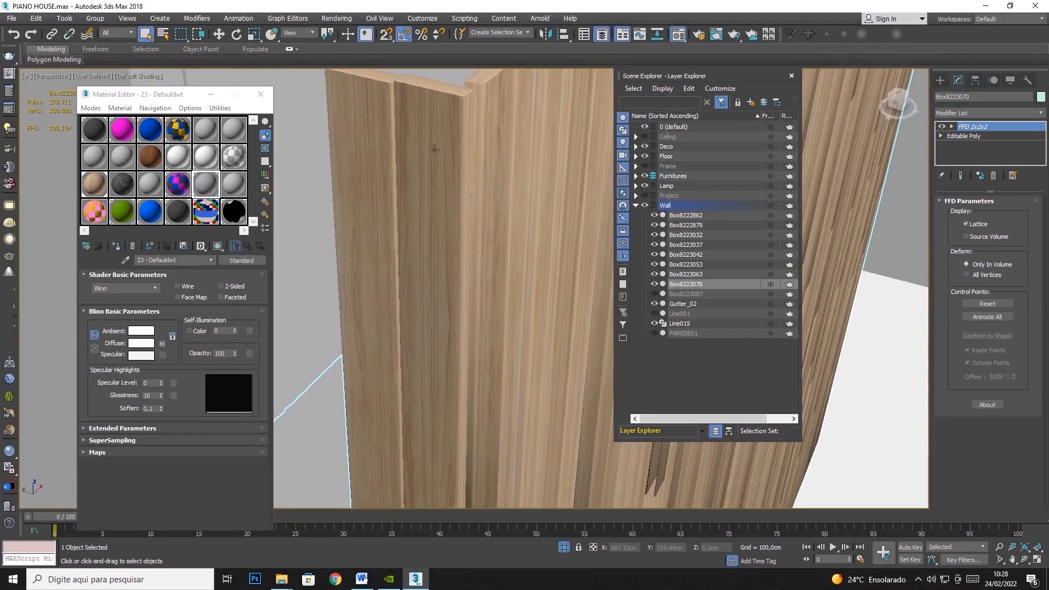
{"action": "scroll", "coordinate": [438, 151], "scroll_direction": "up", "scroll_amount": 4}
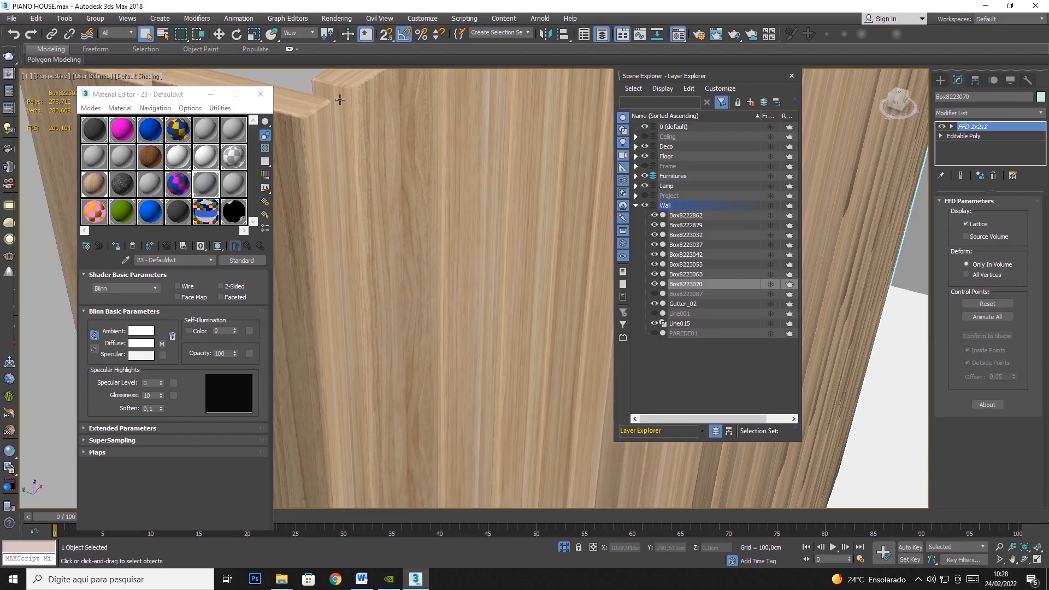
{"action": "scroll", "coordinate": [360, 173], "scroll_direction": "down", "scroll_amount": 2}
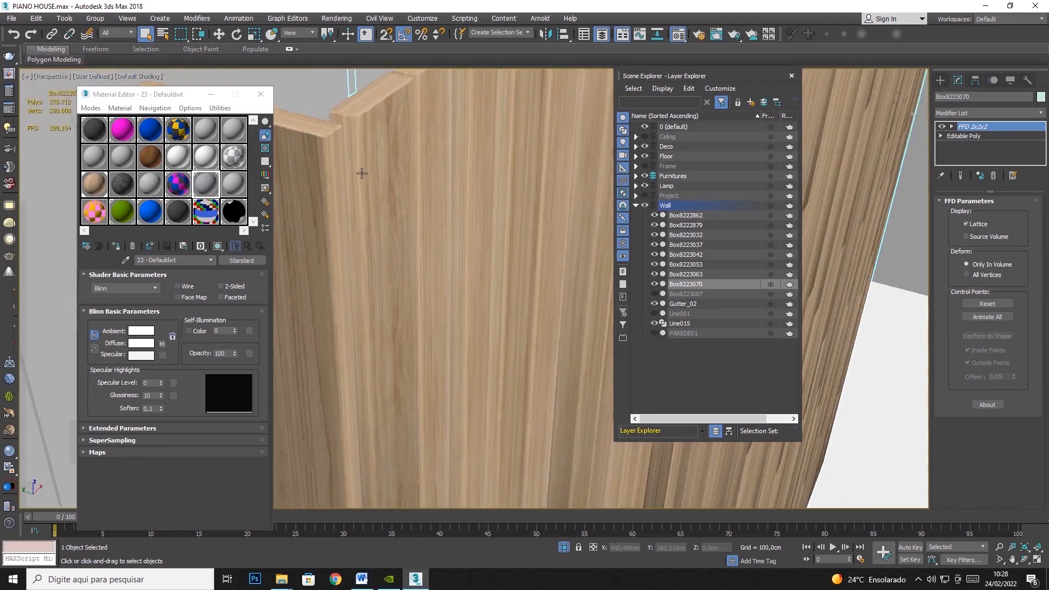
{"action": "scroll", "coordinate": [361, 173], "scroll_direction": "down", "scroll_amount": 6}
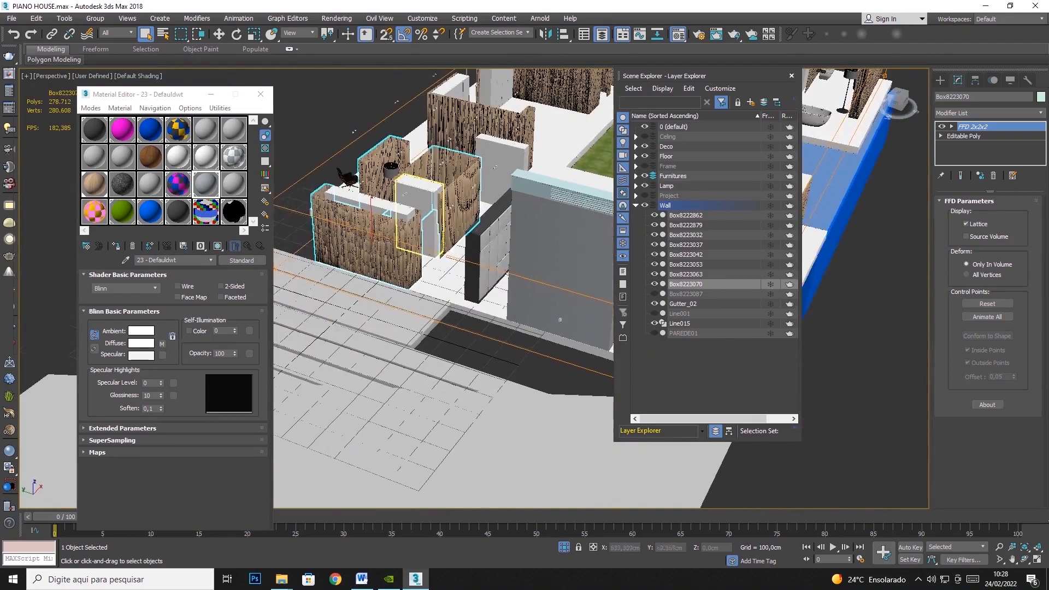
{"action": "right_click", "coordinate": [364, 225]}
{"action": "left_click", "coordinate": [388, 190]}
{"action": "left_click", "coordinate": [445, 107]}
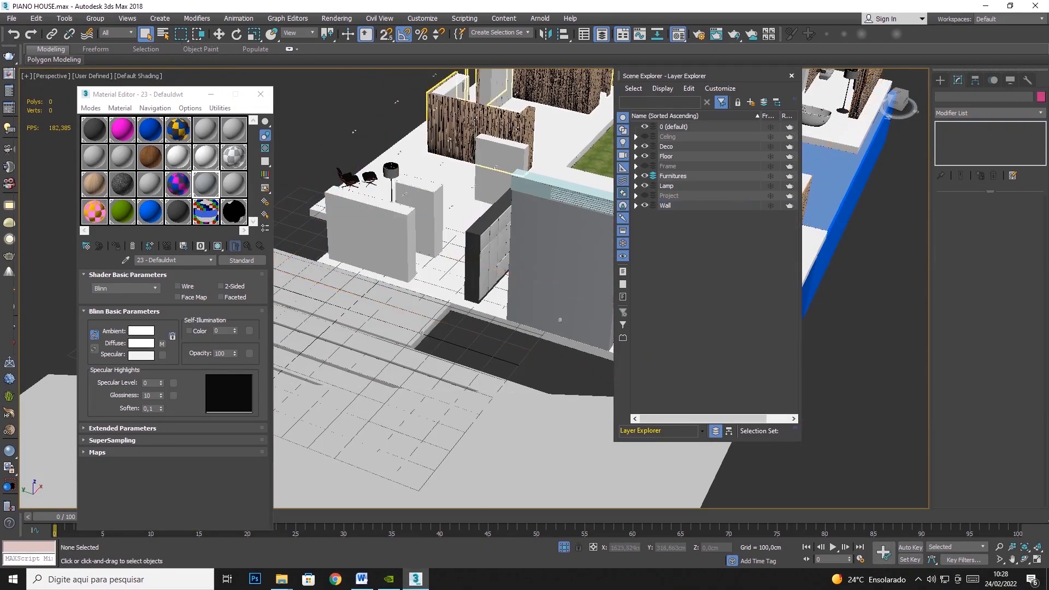
{"action": "right_click", "coordinate": [469, 123]}
{"action": "left_click", "coordinate": [495, 87]}
- Hide the wood-slat wall beyond the lawn and the one running alongside the outdoor stairs
{"action": "middle_click_drag", "start_coordinate": [513, 137], "coordinate": [301, 306]}
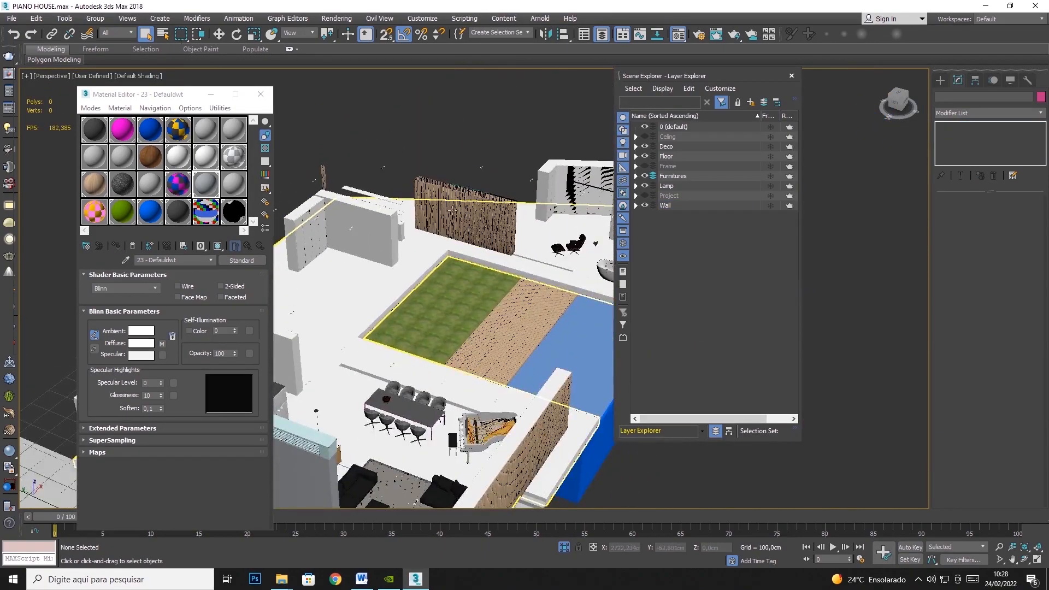
{"action": "left_click", "coordinate": [427, 202]}
{"action": "right_click", "coordinate": [449, 207]}
{"action": "left_click", "coordinate": [475, 169]}
{"action": "middle_click_drag", "start_coordinate": [432, 470], "coordinate": [361, 283]}
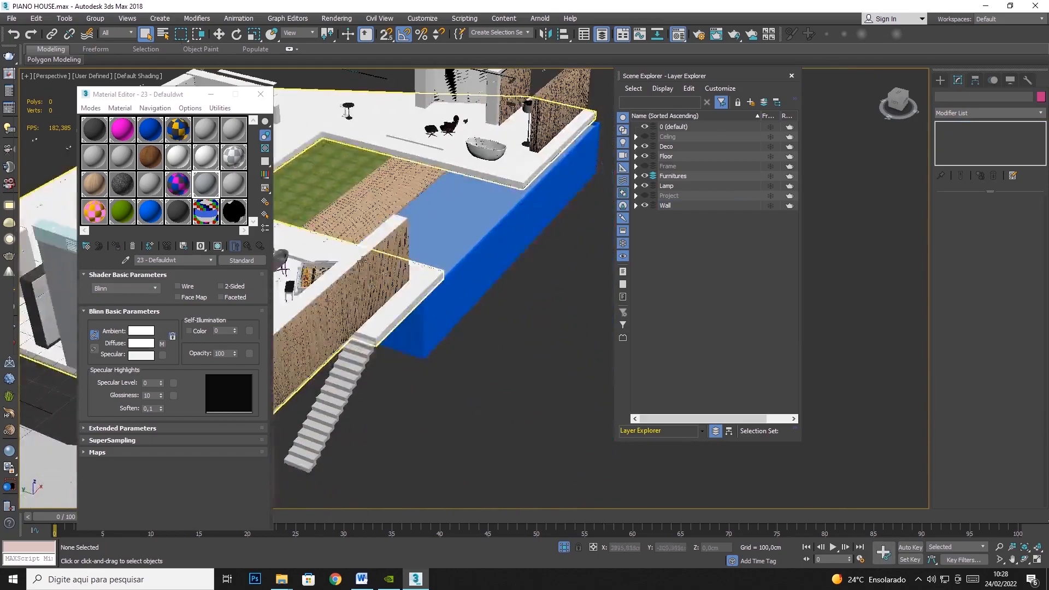
{"action": "left_click", "coordinate": [359, 283]}
{"action": "right_click", "coordinate": [359, 284]}
{"action": "left_click", "coordinate": [385, 246]}
- Hide the wood-slat wall Box8223042 near the bathtub at the far end of the pool
{"action": "left_click", "coordinate": [556, 120]}
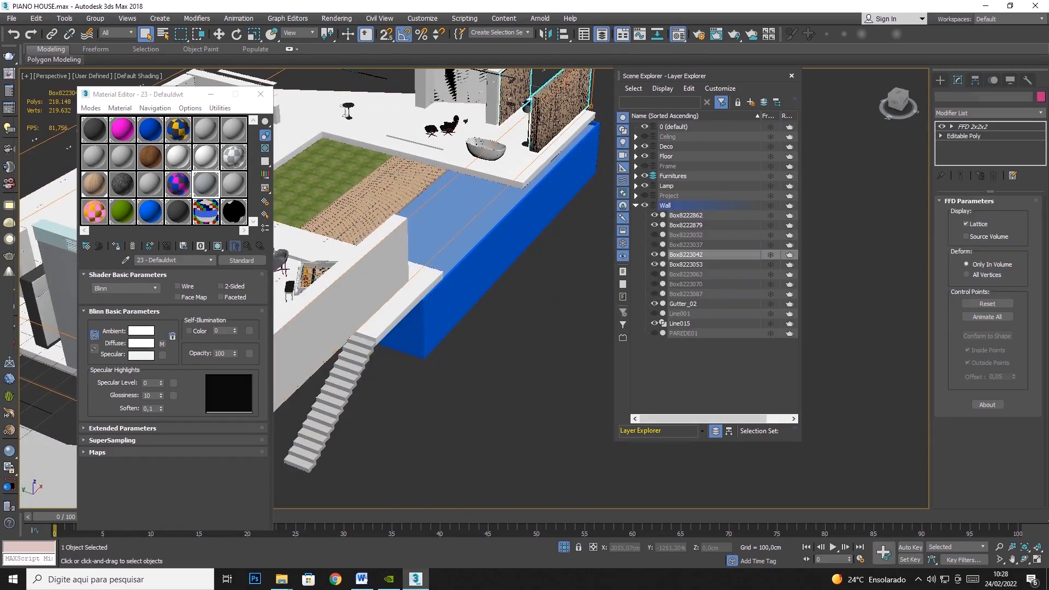
{"action": "right_click", "coordinate": [556, 120]}
{"action": "mouse_move", "coordinate": [586, 89]}
{"action": "middle_click_drag", "start_coordinate": [501, 142], "coordinate": [709, 190]}
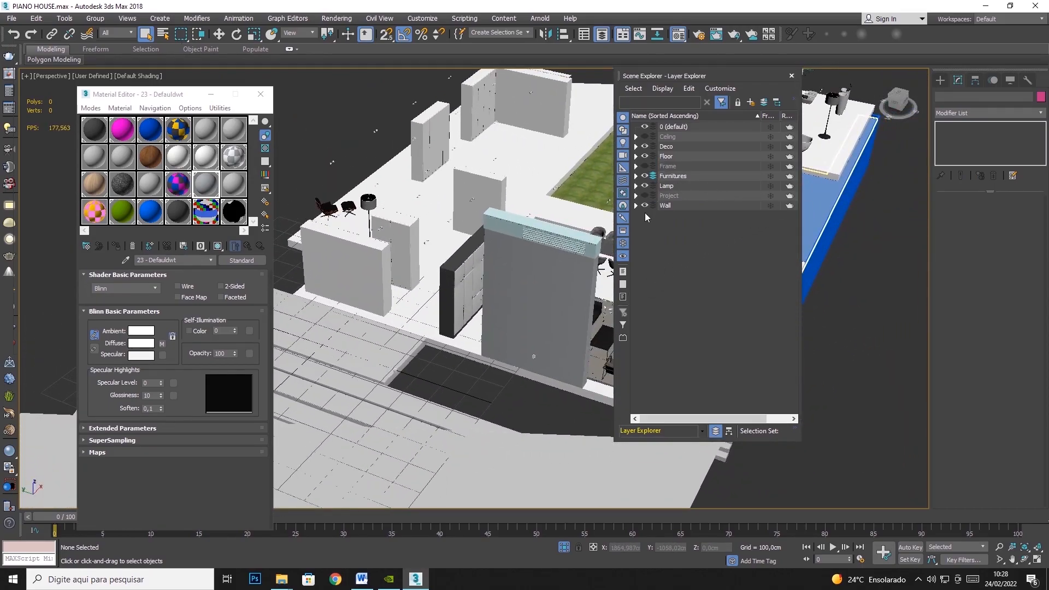
- Check the wall Box8222879, select Gutter_02 above it and rename the material for the gutter as 23 - Defauladwdwt
{"action": "left_click", "coordinate": [510, 313]}
{"action": "scroll", "coordinate": [547, 317], "scroll_direction": "up", "scroll_amount": 5}
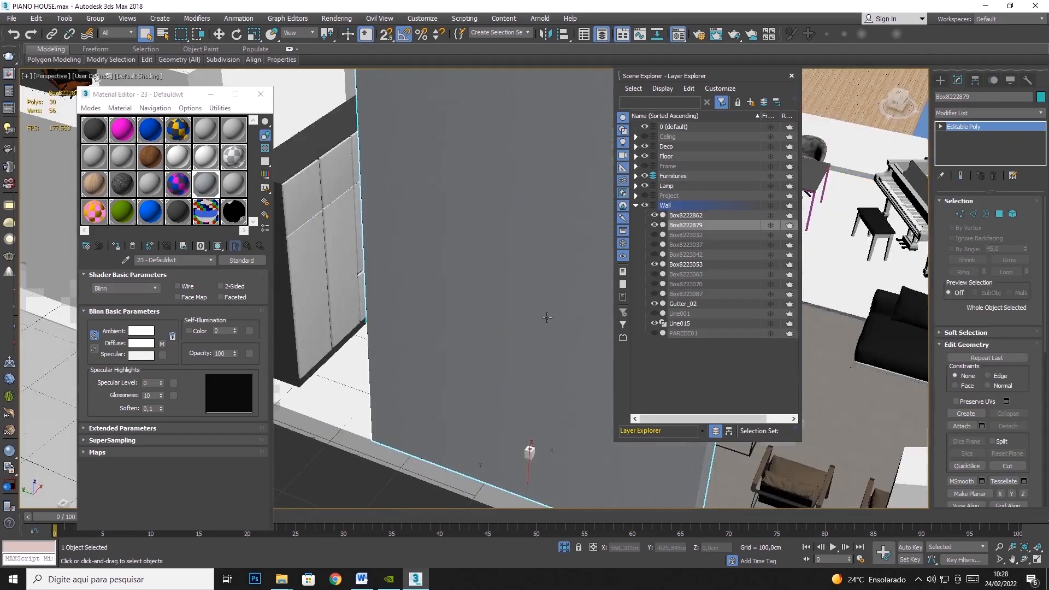
{"action": "scroll", "coordinate": [547, 317], "scroll_direction": "down", "scroll_amount": 5}
{"action": "left_click", "coordinate": [520, 178]}
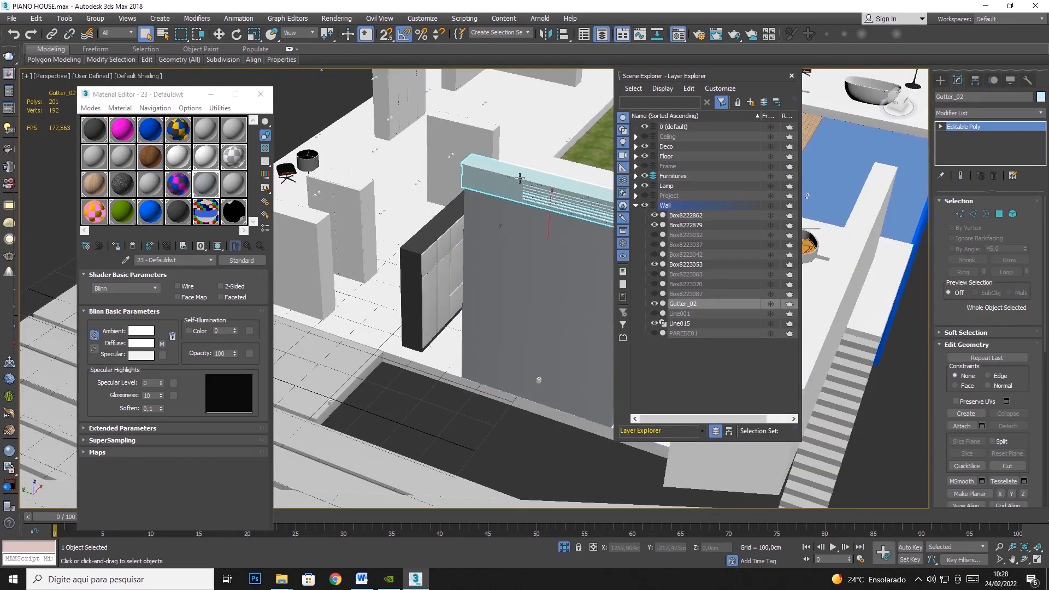
{"action": "left_click", "coordinate": [233, 185]}
{"action": "left_click", "coordinate": [170, 261]}
{"action": "type", "text": "adw"}
- Replace the material's diffuse map with a plain dark grey colour and assign the material to Gutter_02
{"action": "right_click", "coordinate": [162, 343]}
{"action": "left_click", "coordinate": [183, 346]}
{"action": "left_click", "coordinate": [146, 343]}
{"action": "left_click_drag", "start_coordinate": [325, 136], "coordinate": [324, 117]}
{"action": "left_click", "coordinate": [404, 167]}
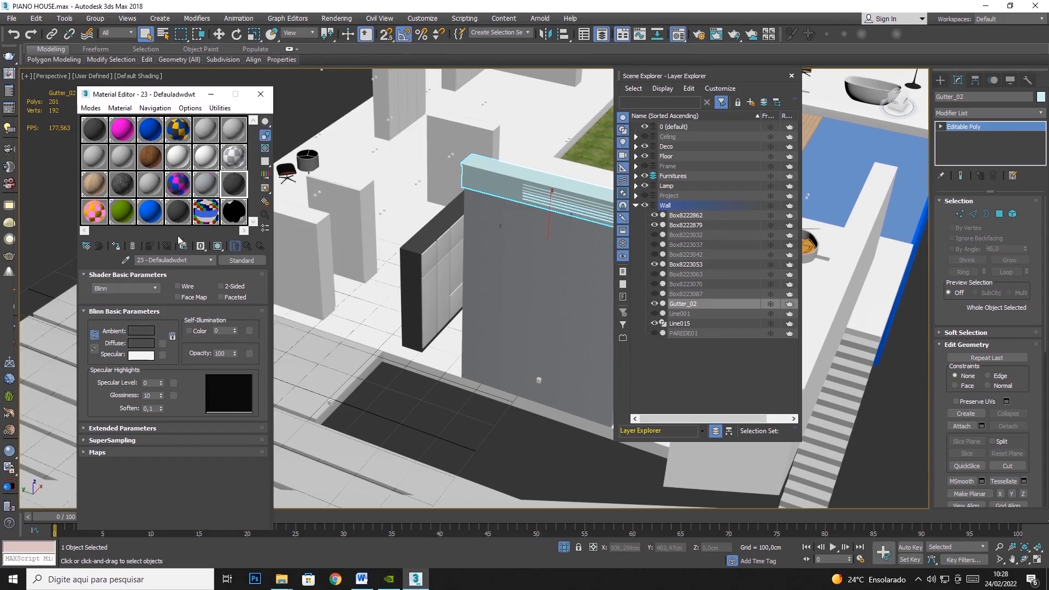
{"action": "left_click", "coordinate": [118, 247]}
- Add a UVW Map modifier to Gutter_02 with Box mapping and 100 cm dimensions
{"action": "left_click", "coordinate": [989, 112]}
{"action": "left_click_drag", "start_coordinate": [1043, 149], "coordinate": [1042, 447]}
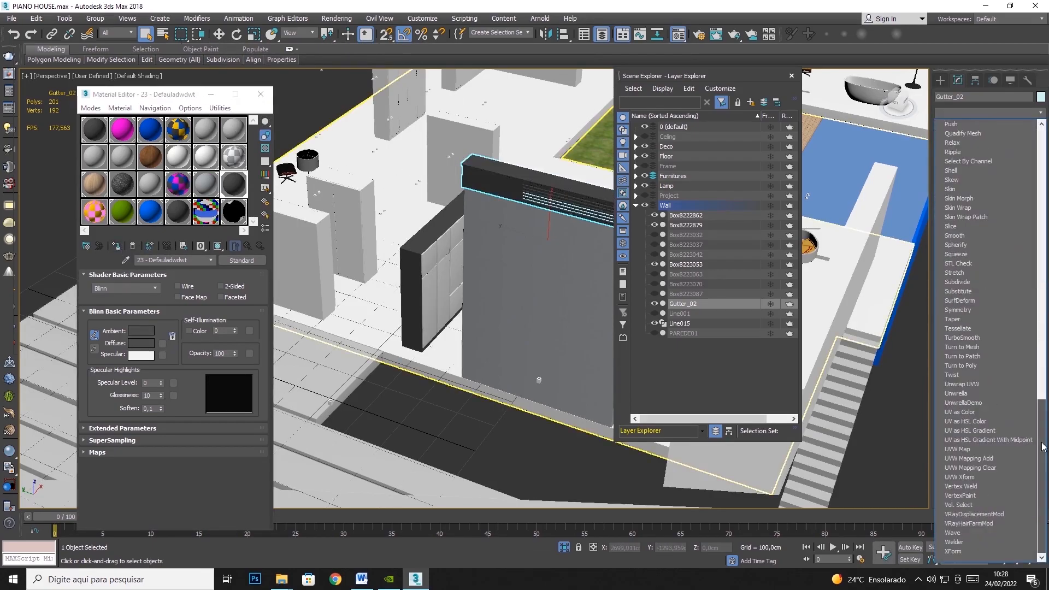
{"action": "left_click", "coordinate": [957, 448]}
{"action": "left_click", "coordinate": [977, 263]}
{"action": "type", "text": "100"}
{"action": "key", "text": "Tab"}
{"action": "key", "text": "Tab"}
{"action": "type", "text": "100"}
{"action": "key", "text": "Tab"}
- Hide the whole Wall layer
{"action": "left_click", "coordinate": [570, 261], "text": "ctrl"}
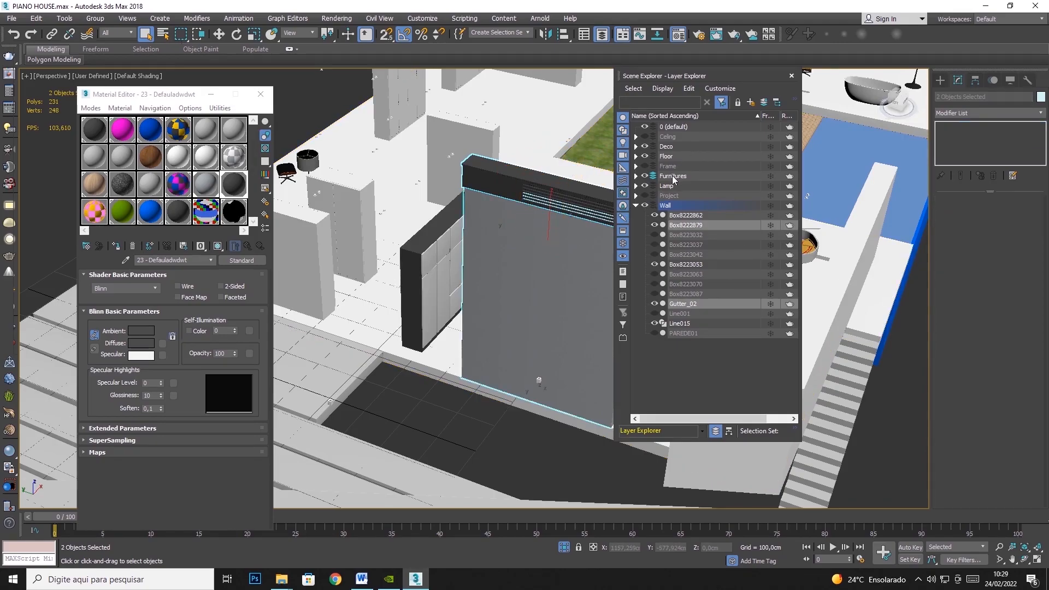
{"action": "left_click", "coordinate": [645, 205]}
{"action": "scroll", "coordinate": [444, 431], "scroll_direction": "down", "scroll_amount": 5}
{"action": "middle_click_drag", "start_coordinate": [531, 397], "coordinate": [504, 310]}
{"action": "scroll", "coordinate": [470, 241], "scroll_direction": "up", "scroll_amount": 5}
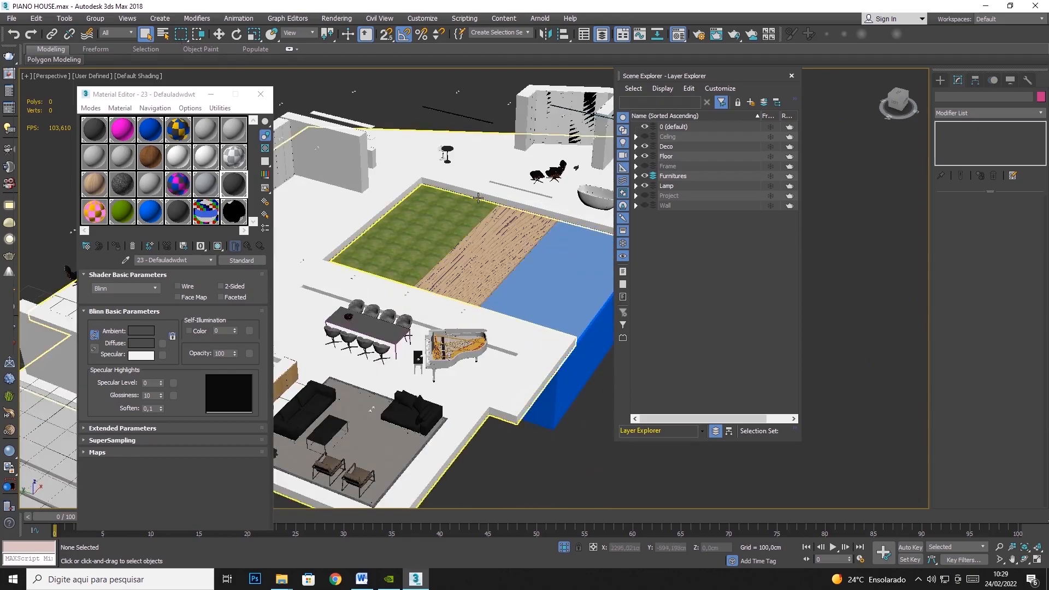
- Hide the lawn Object039, the wooden deck Box8223022 and the floor slab LAJE05
{"action": "left_click", "coordinate": [463, 208]}
{"action": "right_click", "coordinate": [402, 222]}
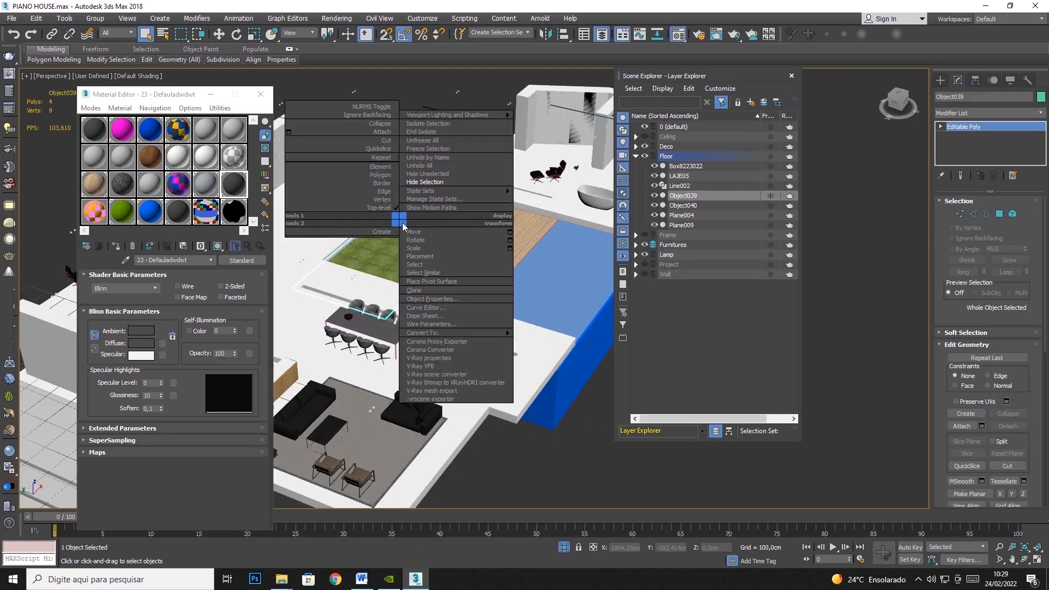
{"action": "left_click", "coordinate": [462, 187]}
{"action": "left_click", "coordinate": [492, 235]}
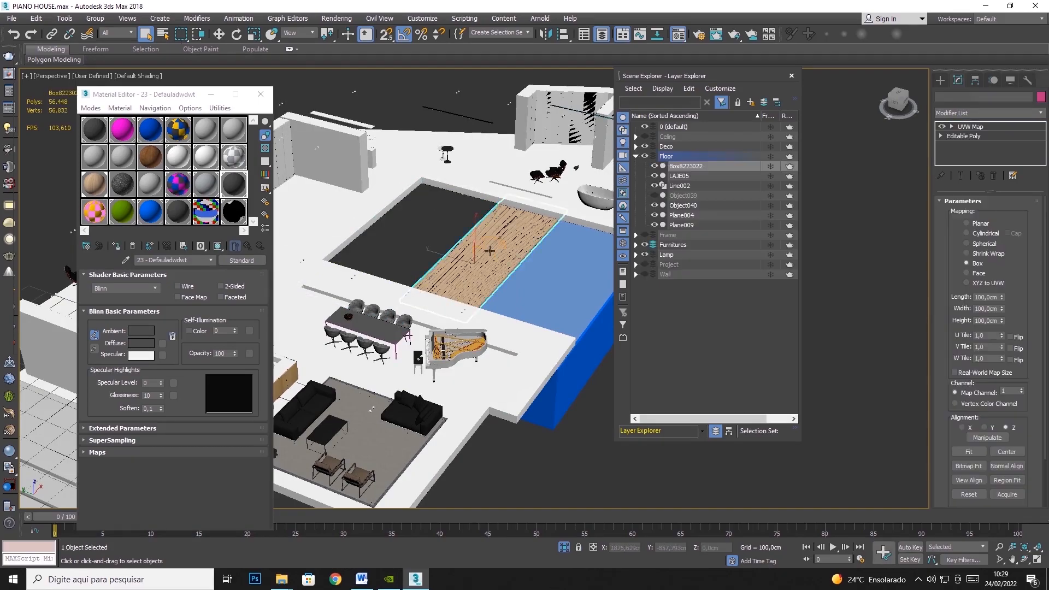
{"action": "right_click", "coordinate": [505, 239]}
{"action": "left_click", "coordinate": [509, 224]}
{"action": "left_click", "coordinate": [479, 170]}
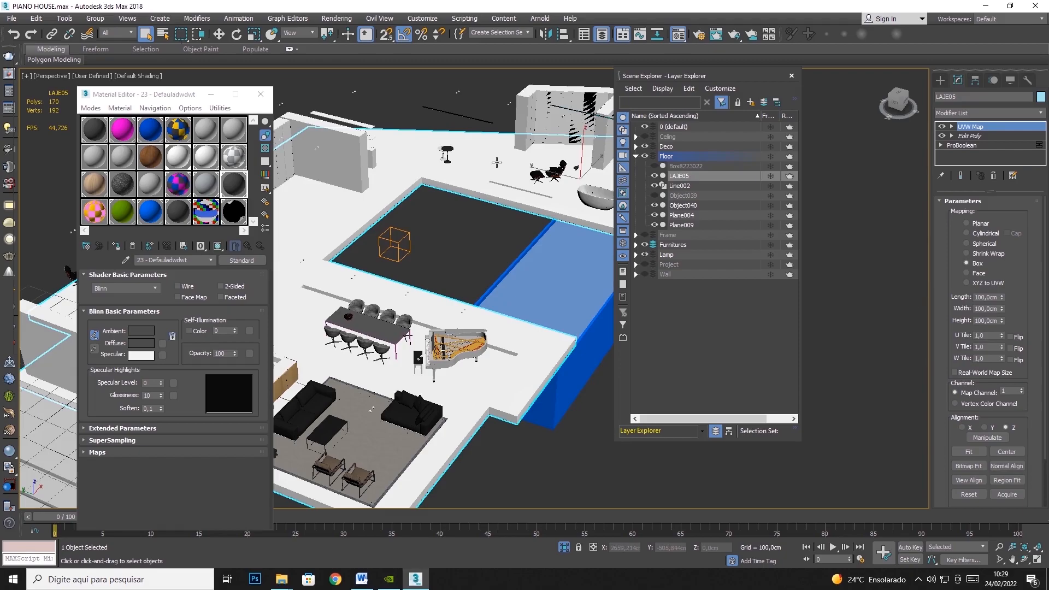
{"action": "right_click", "coordinate": [496, 162]}
{"action": "left_click", "coordinate": [513, 123]}
{"action": "mouse_move", "coordinate": [458, 224]}
{"action": "middle_mouse_down"}
{"action": "mouse_move", "coordinate": [511, 187]}
{"action": "mouse_move", "coordinate": [450, 213]}
{"action": "middle_mouse_up"}
- Add a UVW Map modifier with Box mapping to the pool's water surface Object040
{"action": "left_click", "coordinate": [516, 246]}
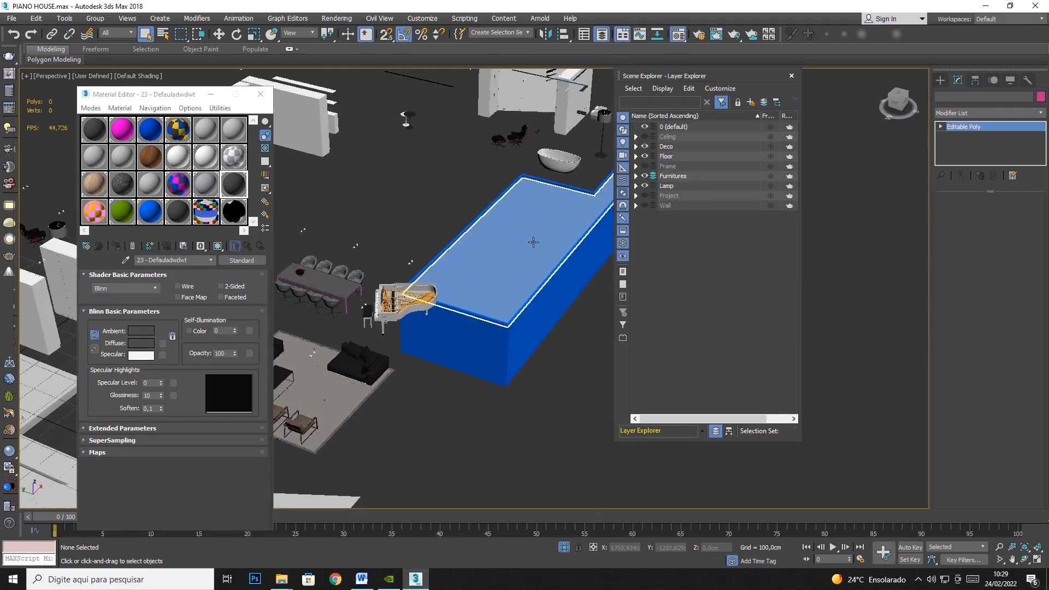
{"action": "left_click", "coordinate": [1035, 113]}
{"action": "left_click", "coordinate": [977, 447]}
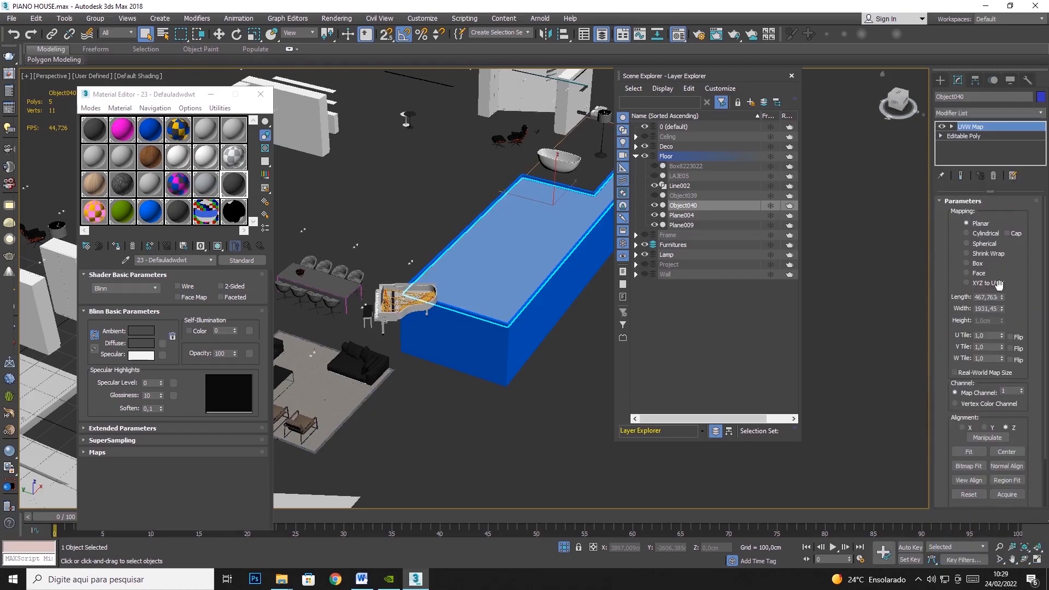
{"action": "left_click", "coordinate": [977, 264]}
- Set the Object040 mapping's length, width and height to 100 cm and hide the water surface
{"action": "left_click", "coordinate": [976, 297]}
{"action": "type", "text": "100"}
{"action": "key", "text": "Tab"}
{"action": "type", "text": "100"}
{"action": "key", "text": "Tab"}
{"action": "type", "text": "10"}
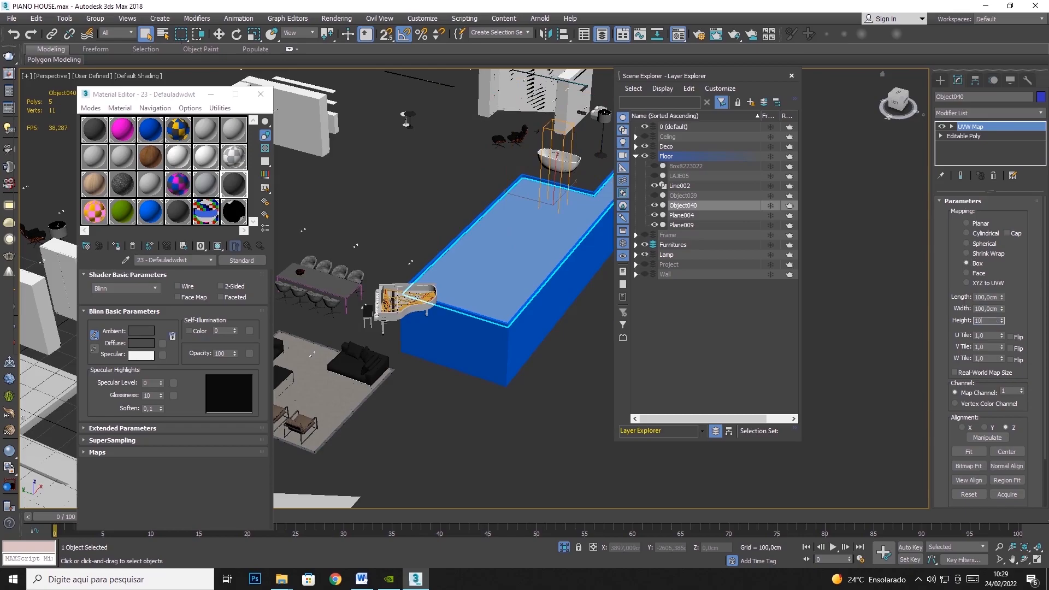
{"action": "type", "text": "0"}
{"action": "key", "text": "Tab"}
{"action": "right_click", "coordinate": [516, 265]}
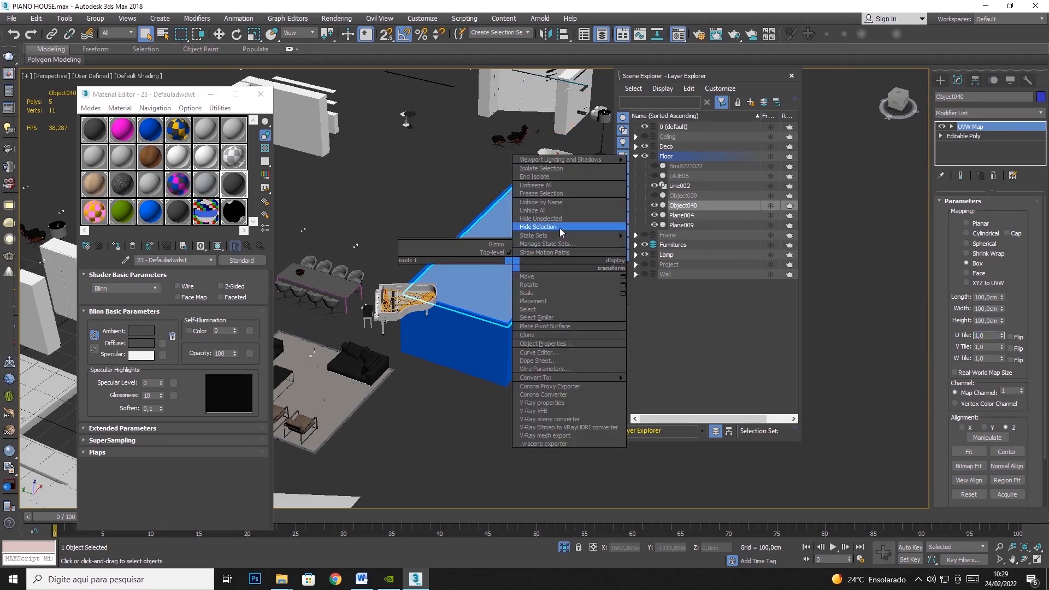
{"action": "left_click", "coordinate": [560, 227]}
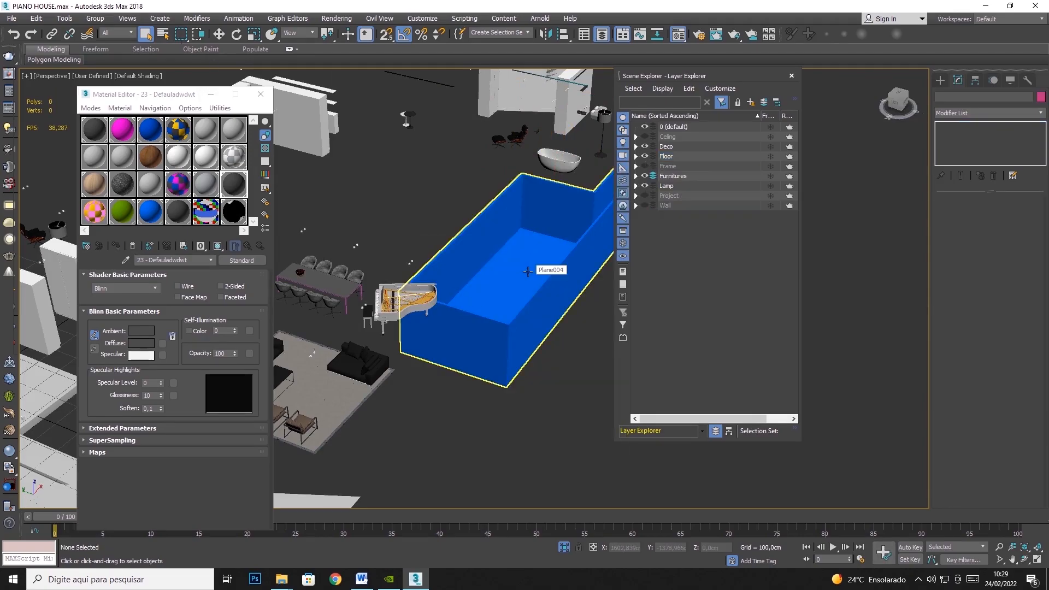
- Add a UVW Map modifier to the blue pool basin Plane004
{"action": "left_click", "coordinate": [519, 212]}
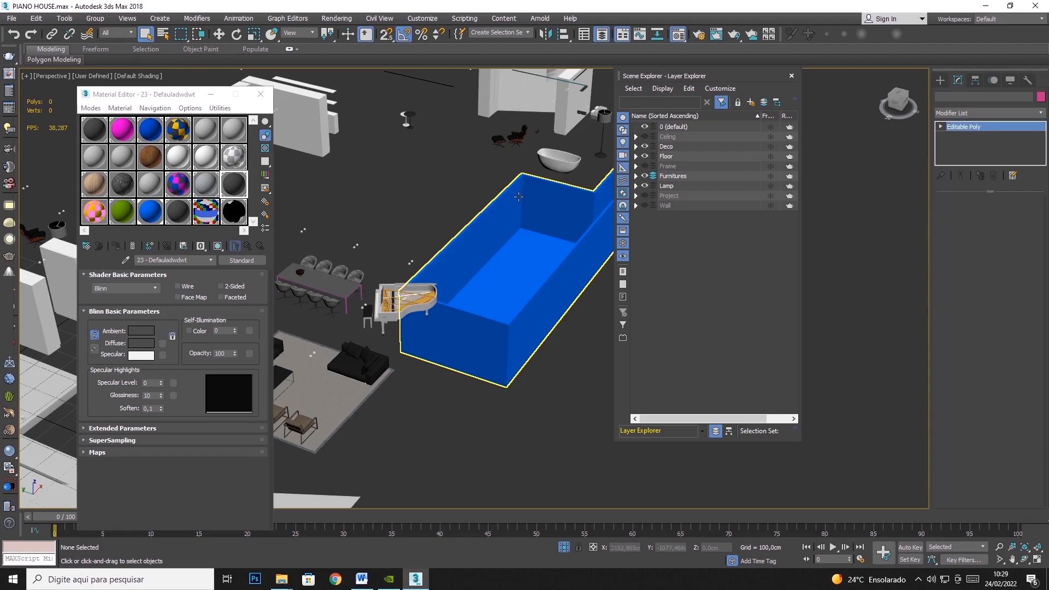
{"action": "left_click", "coordinate": [1041, 113]}
{"action": "scroll", "coordinate": [983, 328], "scroll_direction": "down", "scroll_amount": 5}
{"action": "left_click", "coordinate": [975, 443]}
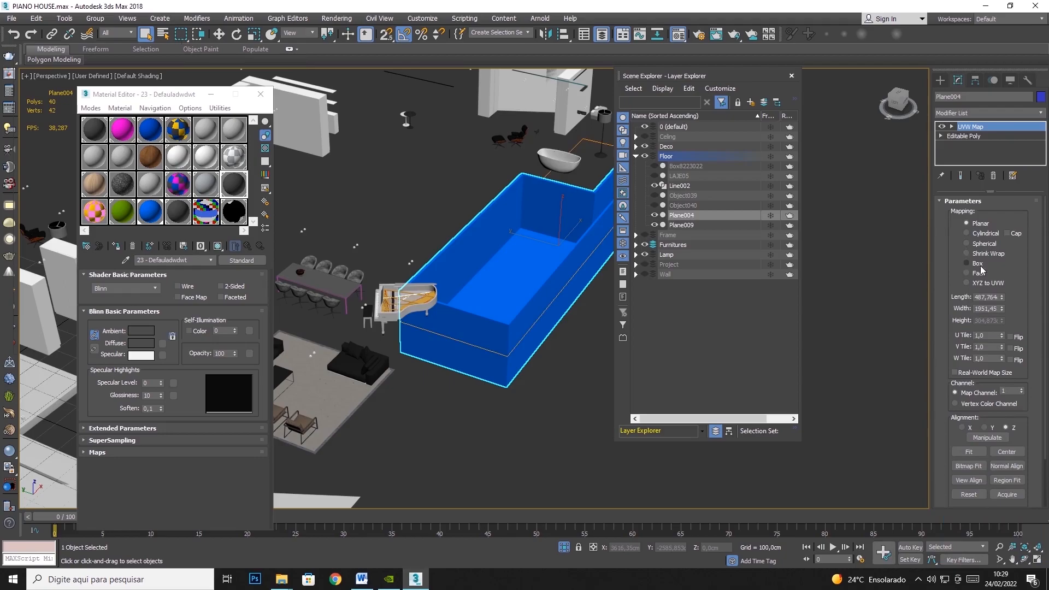
- Set the Plane004 Box mapping's length, width and height to 100 cm and hide the pool basin
{"action": "left_click_drag", "start_coordinate": [976, 298], "coordinate": [1042, 297]}
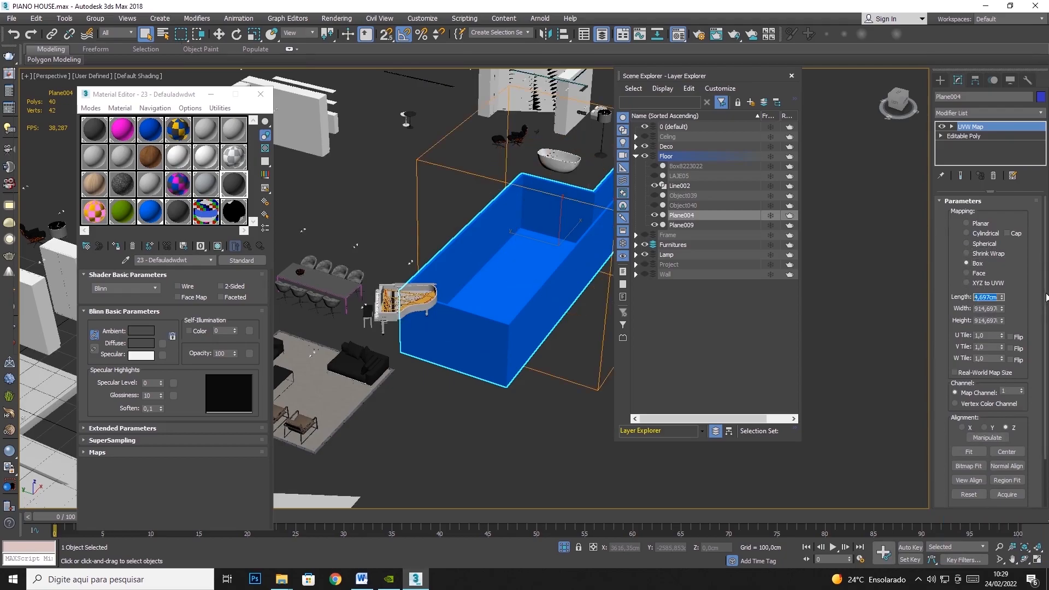
{"action": "type", "text": "100"}
{"action": "key", "text": "Tab"}
{"action": "type", "text": "100"}
{"action": "key", "text": "Tab"}
{"action": "type", "text": "100"}
{"action": "key", "text": "Tab"}
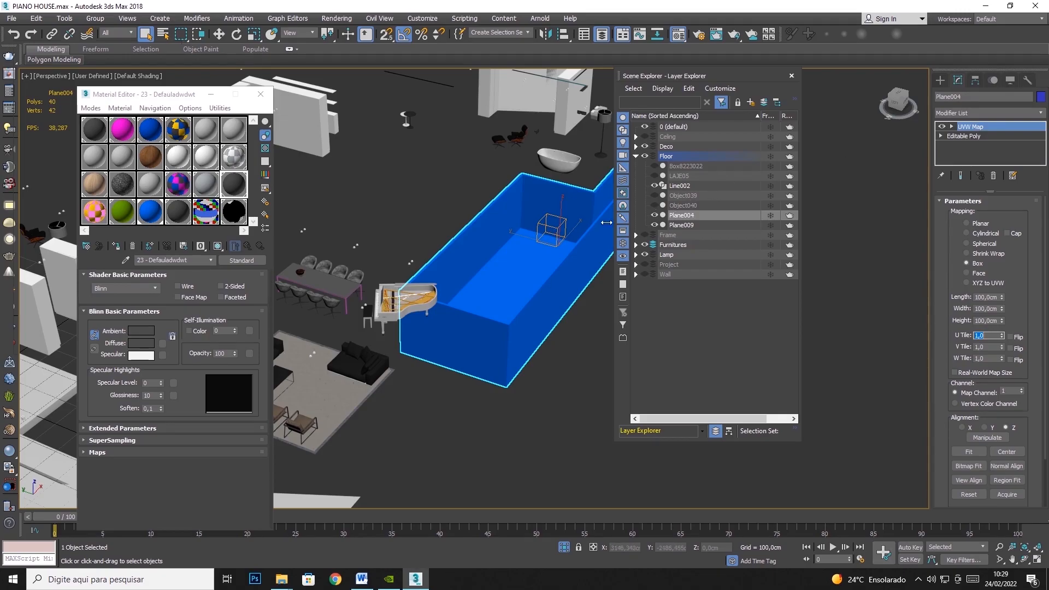
{"action": "right_click", "coordinate": [556, 245]}
{"action": "left_click", "coordinate": [601, 207]}
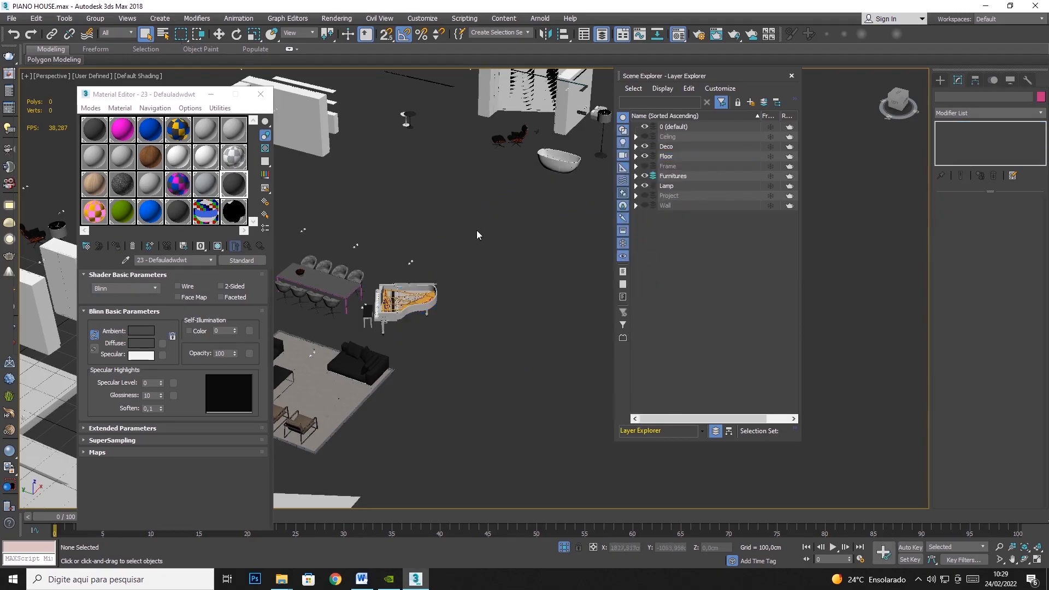
- Replace the existing UVW Map modifier on the paved floor Line002 with a new one
{"action": "scroll", "coordinate": [476, 230], "scroll_direction": "down", "scroll_amount": 5}
{"action": "scroll", "coordinate": [442, 236], "scroll_direction": "up", "scroll_amount": 5}
{"action": "left_click", "coordinate": [369, 294]}
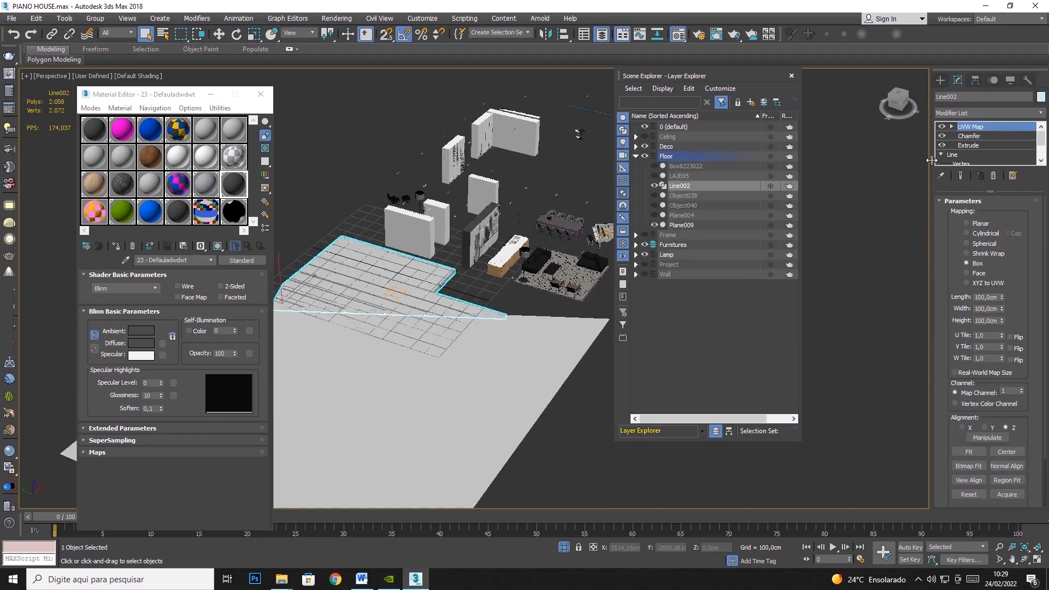
{"action": "left_click", "coordinate": [993, 175]}
{"action": "left_click", "coordinate": [1041, 113]}
{"action": "scroll", "coordinate": [978, 328], "scroll_direction": "down", "scroll_amount": 10}
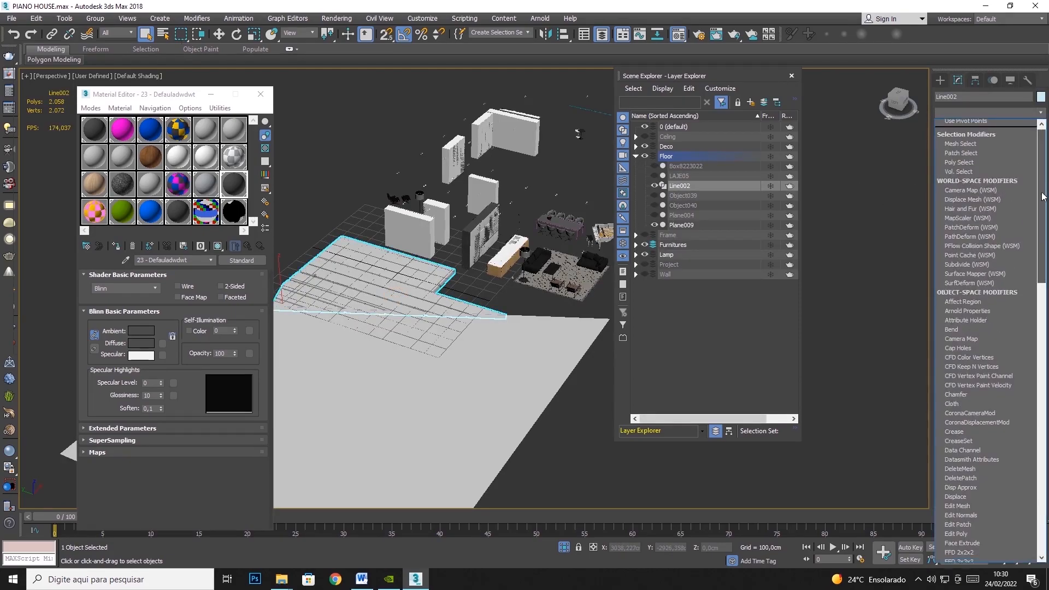
{"action": "left_click", "coordinate": [957, 449]}
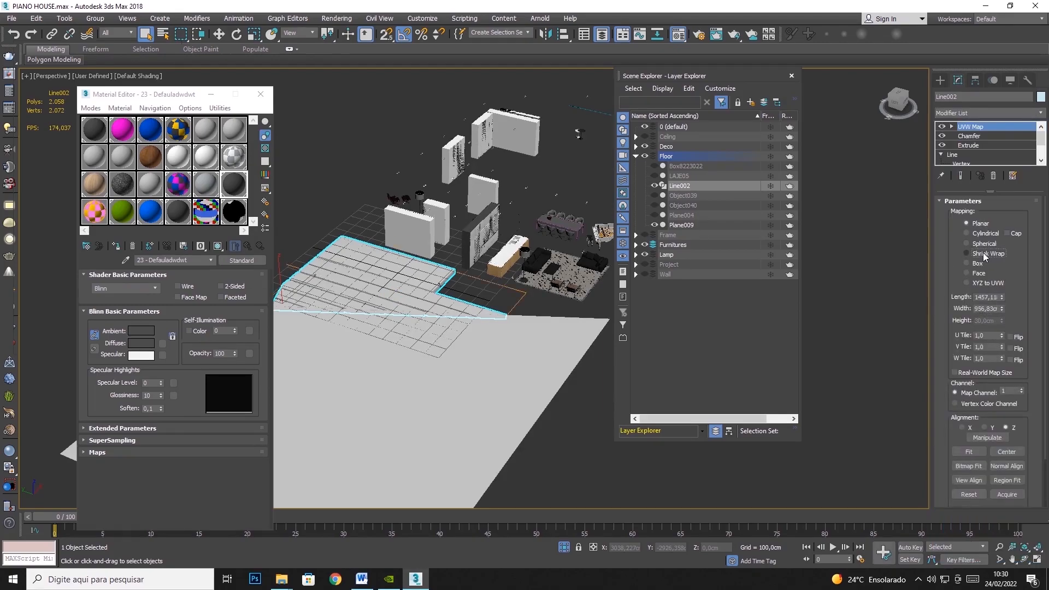
- Use Box mapping with 100 cm length, width and height on Line002 and hide the paved floor
{"action": "type", "text": "100"}
{"action": "key", "text": "Tab"}
{"action": "type", "text": "100"}
{"action": "key", "text": "Tab"}
{"action": "type", "text": "100"}
{"action": "key", "text": "Tab"}
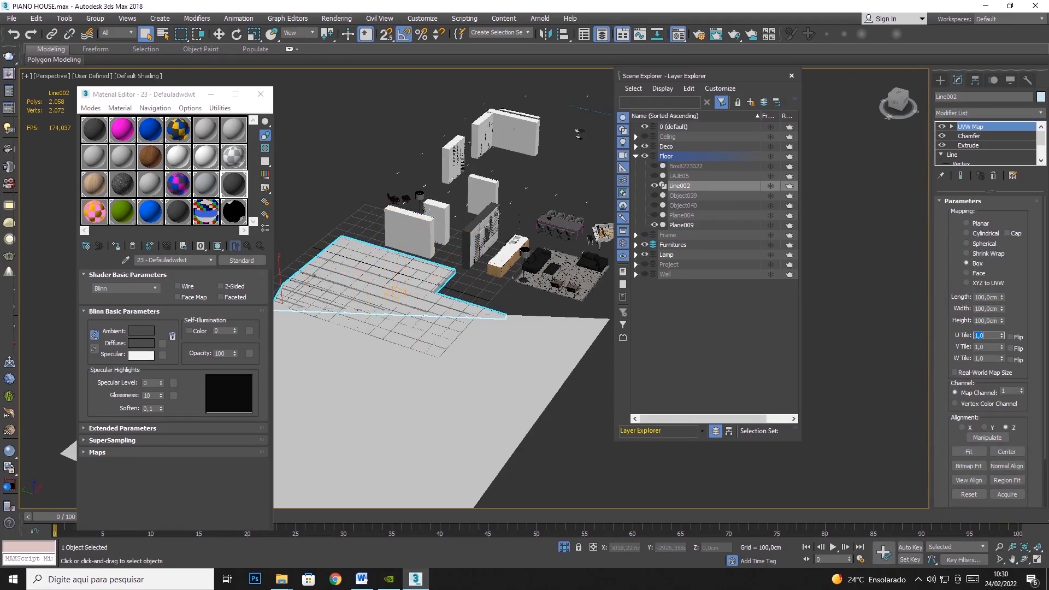
{"action": "right_click", "coordinate": [394, 291]}
{"action": "left_click", "coordinate": [440, 251]}
- Hide the large ground plane Plane009 and turn off the visibility of the Floor layer
{"action": "left_click", "coordinate": [396, 326]}
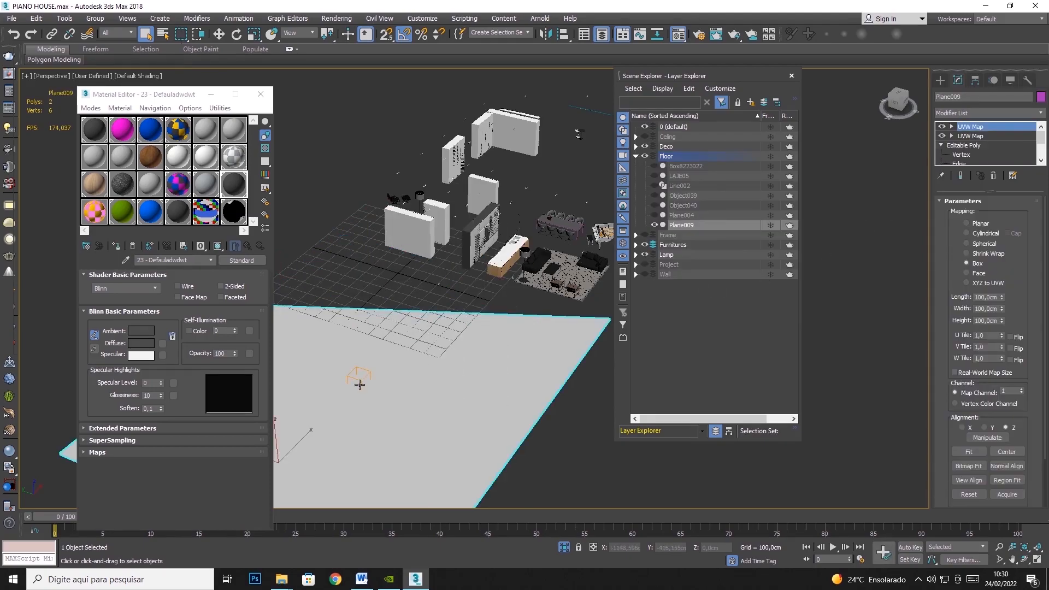
{"action": "right_click", "coordinate": [399, 358]}
{"action": "left_click", "coordinate": [503, 349]}
{"action": "middle_click_drag", "start_coordinate": [573, 125], "coordinate": [437, 209]}
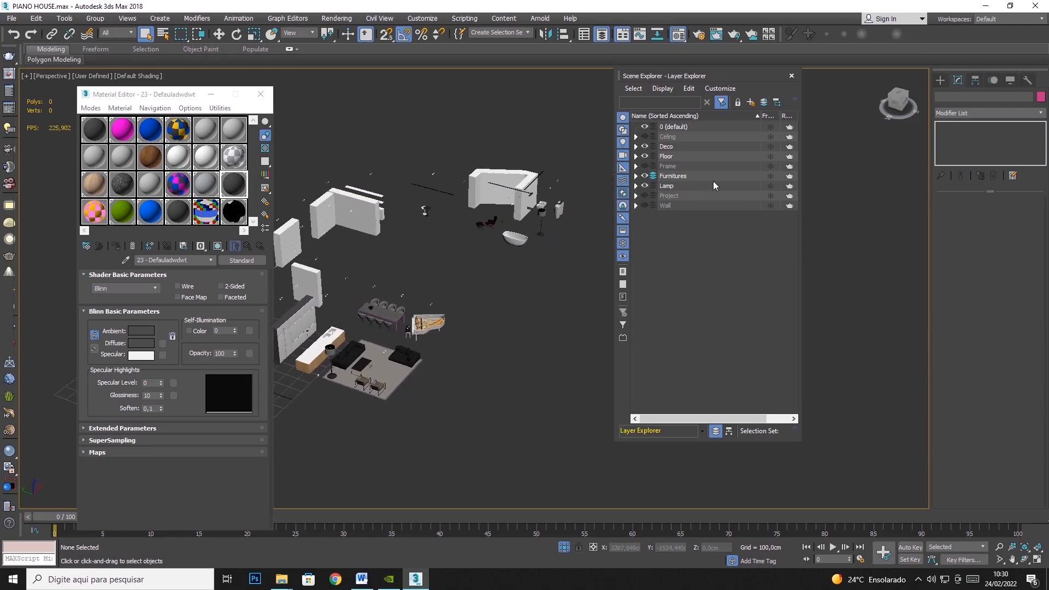
{"action": "left_click", "coordinate": [644, 156]}
{"action": "middle_click_drag", "start_coordinate": [490, 251], "coordinate": [530, 214]}
{"action": "middle_click_drag", "start_coordinate": [450, 223], "coordinate": [540, 212]}
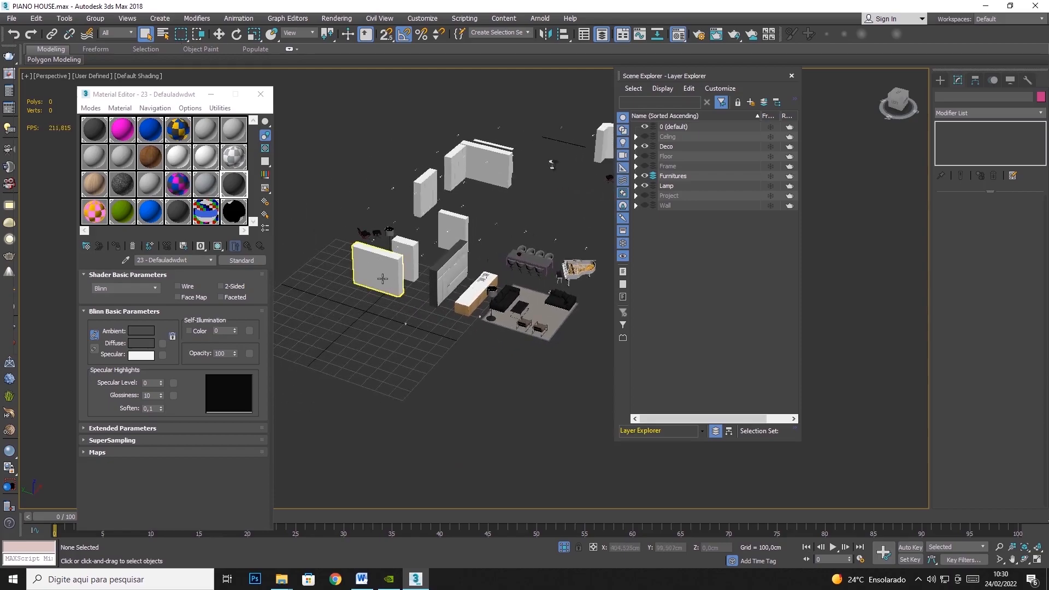
- Check the white cabinet blocks in the Furnitures layer by selecting them one after another
{"action": "left_click", "coordinate": [384, 277]}
{"action": "left_click", "coordinate": [407, 262]}
{"action": "left_click", "coordinate": [452, 230]}
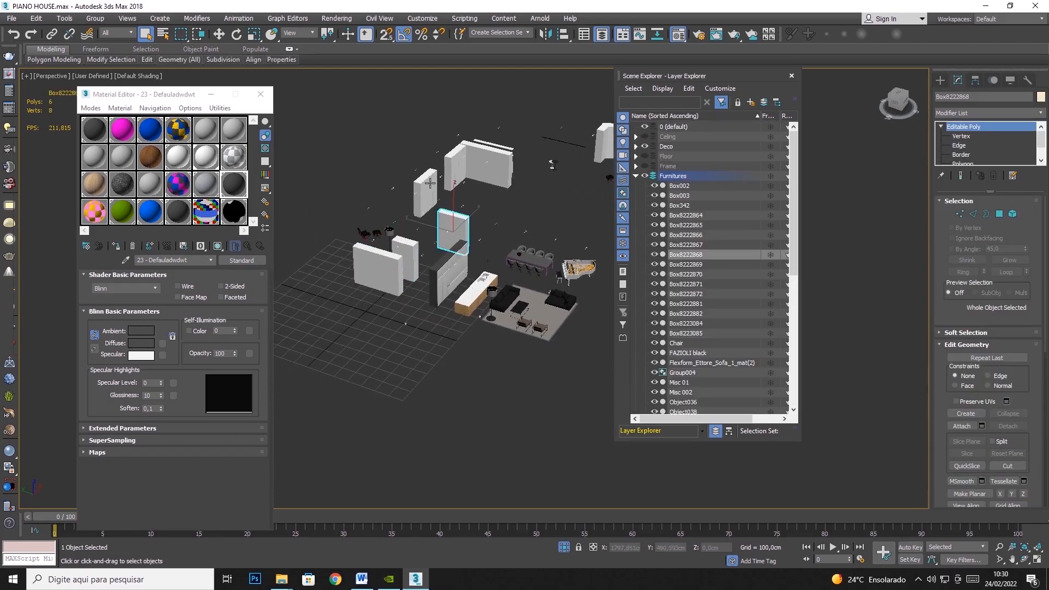
{"action": "left_click", "coordinate": [428, 192]}
{"action": "left_click", "coordinate": [452, 163]}
{"action": "left_click", "coordinate": [482, 163]}
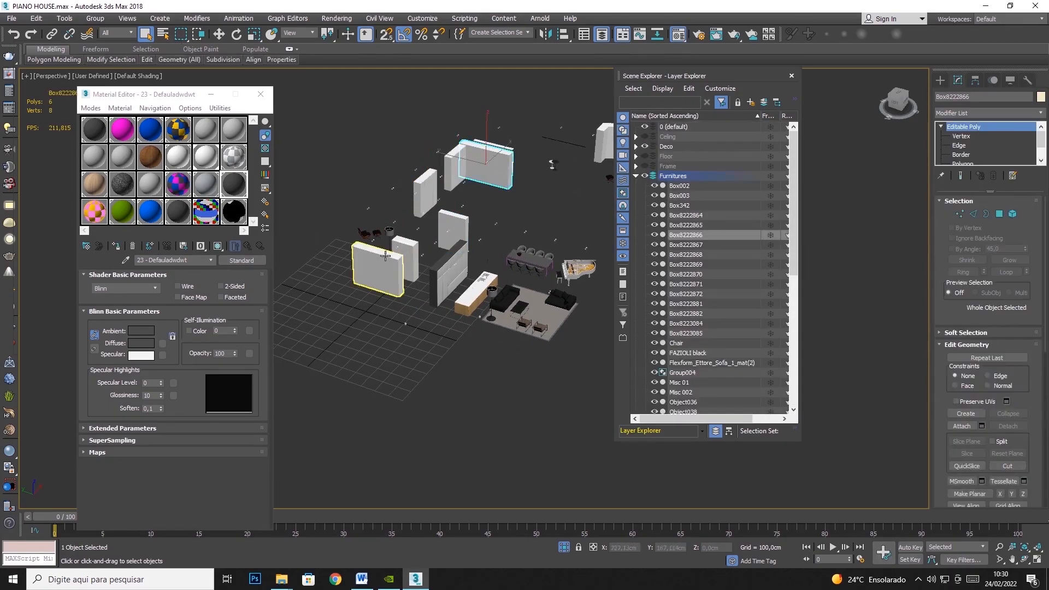
- Select the two nearest freestanding white cabinets together with their front panels
{"action": "left_click", "coordinate": [360, 262]}
{"action": "middle_click_drag", "start_coordinate": [360, 262], "coordinate": [454, 255]}
{"action": "left_click_drag", "start_coordinate": [418, 283], "coordinate": [420, 284]}
{"action": "scroll", "coordinate": [478, 252], "scroll_direction": "up", "scroll_amount": 6}
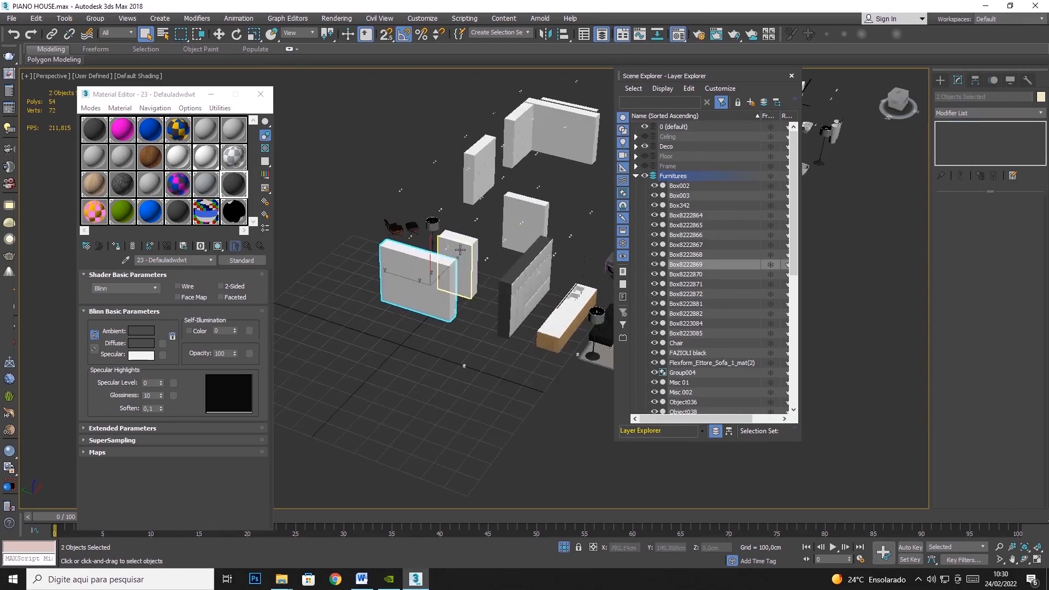
{"action": "left_click_drag", "start_coordinate": [479, 247], "coordinate": [475, 254], "text": "ctrl"}
{"action": "middle_click_drag", "start_coordinate": [421, 312], "coordinate": [315, 361]}
- Add the remaining freestanding white cabinets and the adjoining corner cabinets, including their panels, to the selection
{"action": "left_click_drag", "start_coordinate": [530, 139], "coordinate": [496, 158], "text": "ctrl"}
{"action": "middle_click_drag", "start_coordinate": [488, 191], "coordinate": [349, 241]}
{"action": "left_click_drag", "start_coordinate": [393, 218], "coordinate": [396, 217], "text": "ctrl"}
{"action": "middle_click_drag", "start_coordinate": [458, 210], "coordinate": [324, 350]}
{"action": "left_click_drag", "start_coordinate": [327, 192], "coordinate": [382, 204], "text": "ctrl"}
{"action": "middle_click_drag", "start_coordinate": [411, 197], "coordinate": [360, 250]}
{"action": "middle_click_drag", "start_coordinate": [505, 313], "coordinate": [421, 349]}
{"action": "left_click_drag", "start_coordinate": [444, 350], "coordinate": [413, 371], "text": "ctrl"}
{"action": "middle_click_drag", "start_coordinate": [481, 326], "coordinate": [315, 311]}
- Add the separate far corner cabinet and its panels to the selection
{"action": "left_click_drag", "start_coordinate": [542, 135], "coordinate": [566, 153], "text": "ctrl"}
{"action": "left_click", "coordinate": [530, 195], "text": "ctrl"}
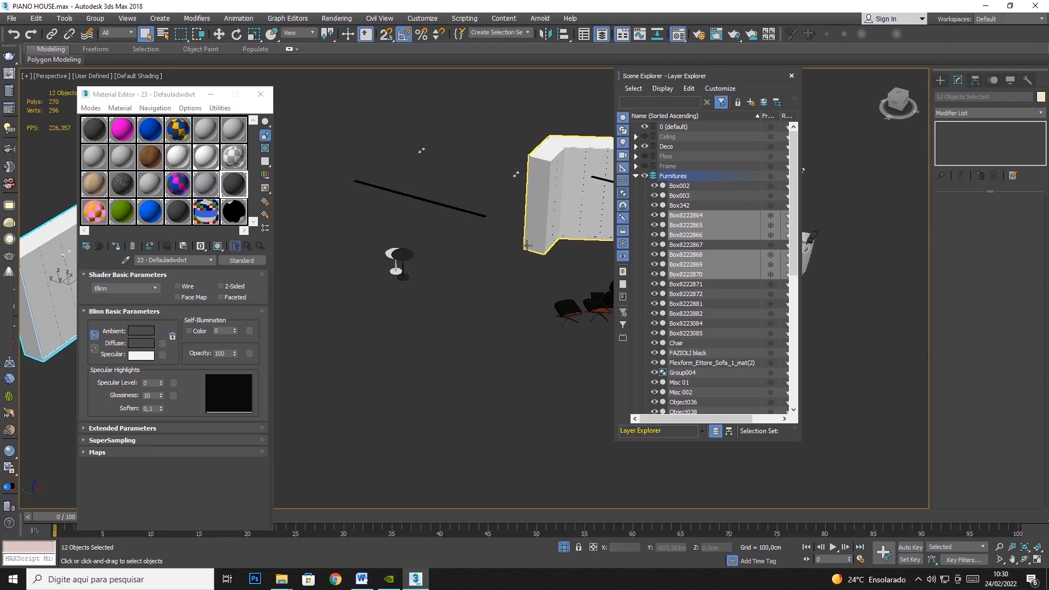
{"action": "left_click_drag", "start_coordinate": [556, 248], "coordinate": [556, 249], "text": "ctrl"}
{"action": "scroll", "coordinate": [467, 265], "scroll_direction": "down", "scroll_amount": 6}
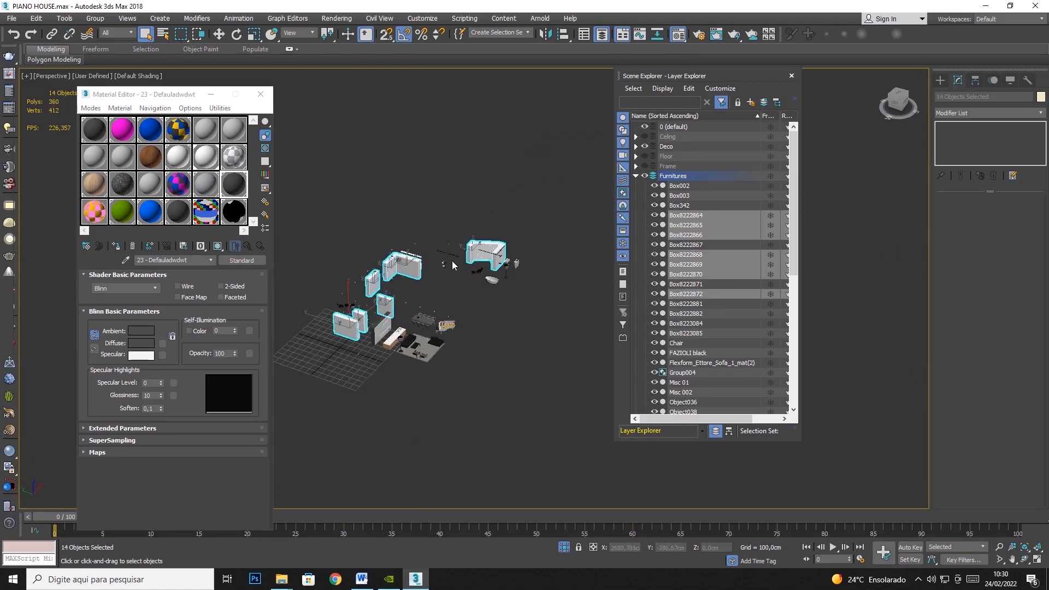
- Isolate the selected white cabinets and restore their selection after it is cleared
{"action": "left_click", "coordinate": [219, 34]}
{"action": "right_click", "coordinate": [459, 240]}
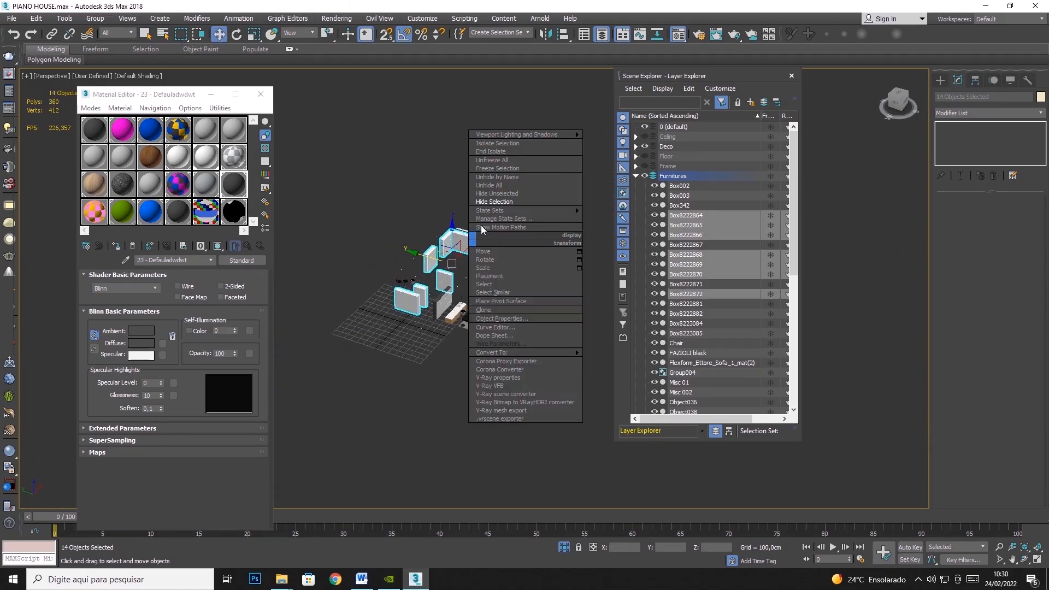
{"action": "left_click", "coordinate": [499, 145]}
{"action": "left_click", "coordinate": [513, 176]}
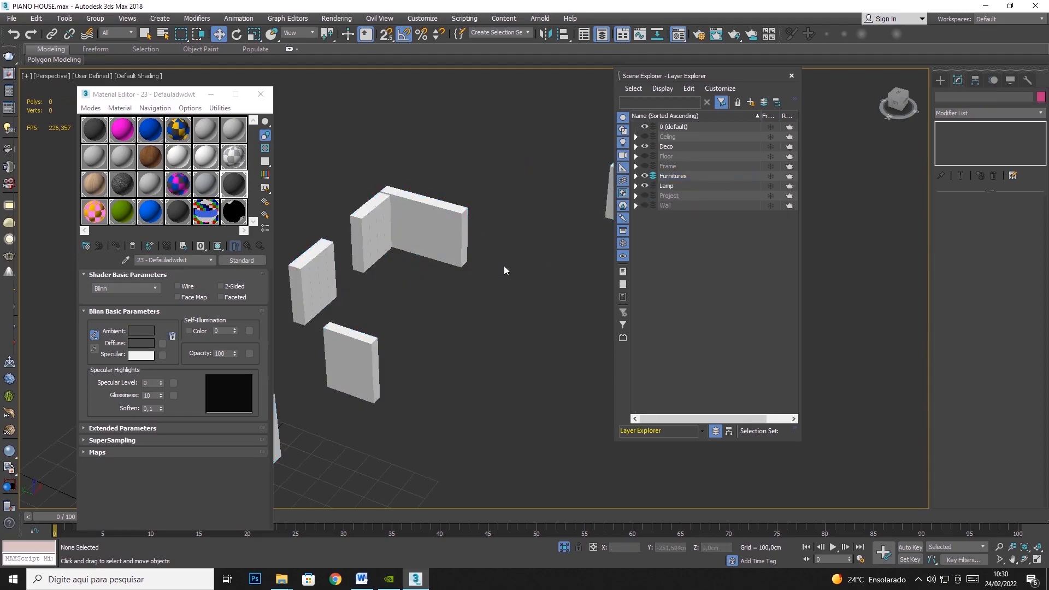
{"action": "middle_click_drag", "start_coordinate": [497, 270], "coordinate": [546, 246]}
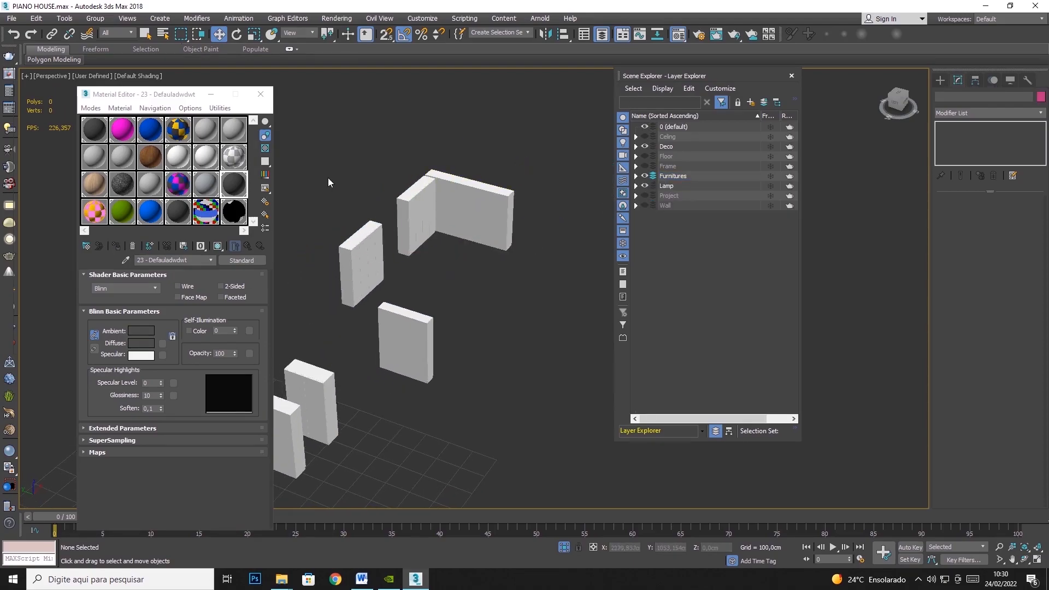
{"action": "scroll", "coordinate": [306, 185], "scroll_direction": "down", "scroll_amount": 5}
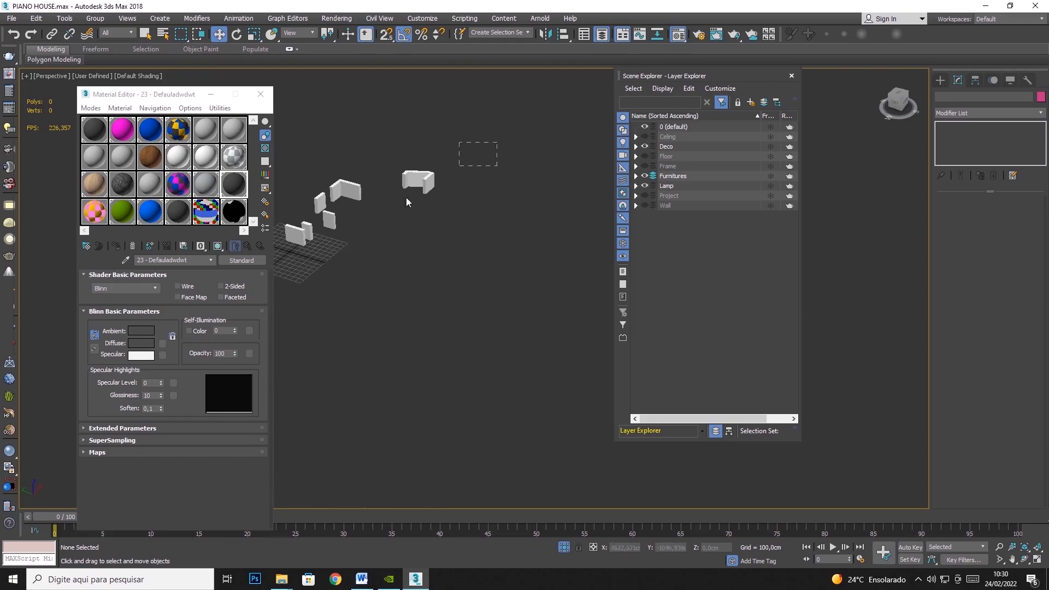
{"action": "key", "text": "ctrl+z"}
- Copy the light wood material to the neighbouring sample slot as Woodwda and assign it to the selected cabinets
{"action": "left_click", "coordinate": [94, 184]}
{"action": "left_click_drag", "start_coordinate": [92, 189], "coordinate": [120, 184]}
{"action": "left_click", "coordinate": [157, 260]}
{"action": "type", "text": "wda"}
{"action": "left_click", "coordinate": [114, 247]}
{"action": "scroll", "coordinate": [349, 200], "scroll_direction": "up", "scroll_amount": 8}
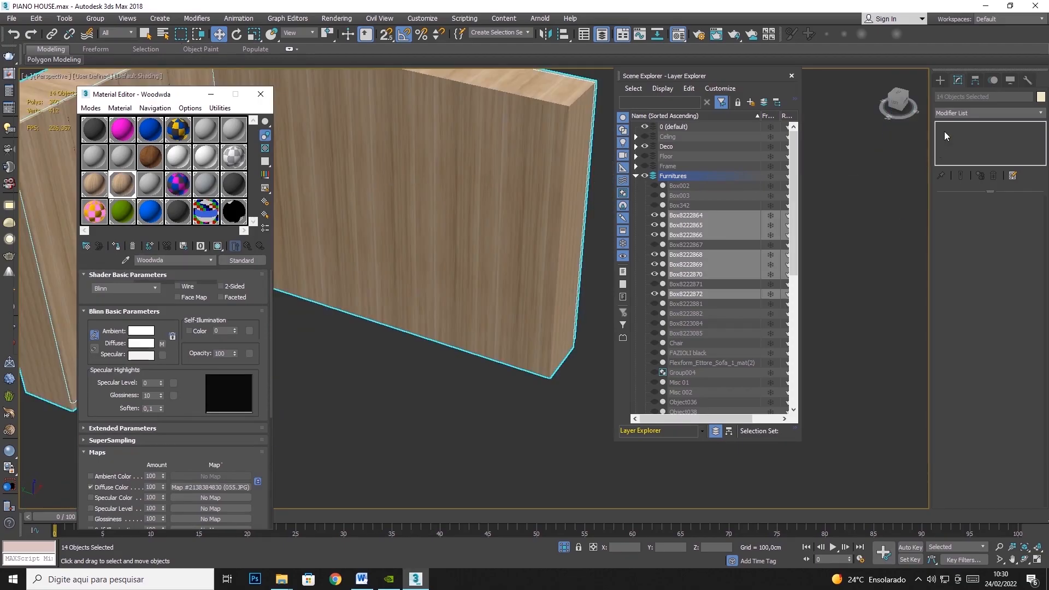
- Add a UVW Map modifier with Box mapping to the selected wooden cabinets
{"action": "left_click", "coordinate": [1027, 113]}
{"action": "scroll", "coordinate": [977, 382], "scroll_direction": "down", "scroll_amount": 10}
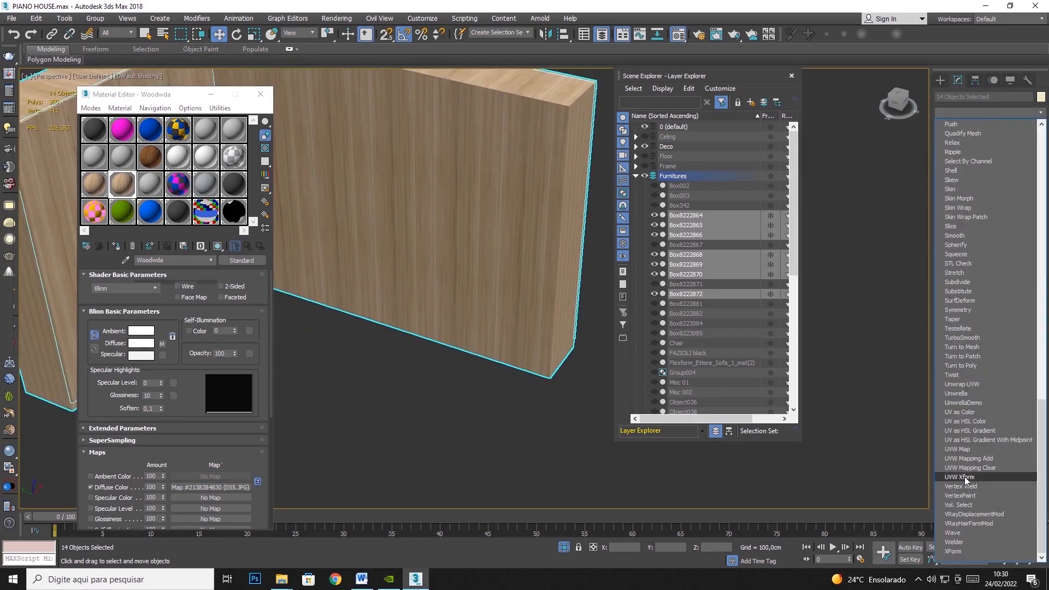
{"action": "left_click", "coordinate": [970, 450]}
{"action": "left_click", "coordinate": [976, 264]}
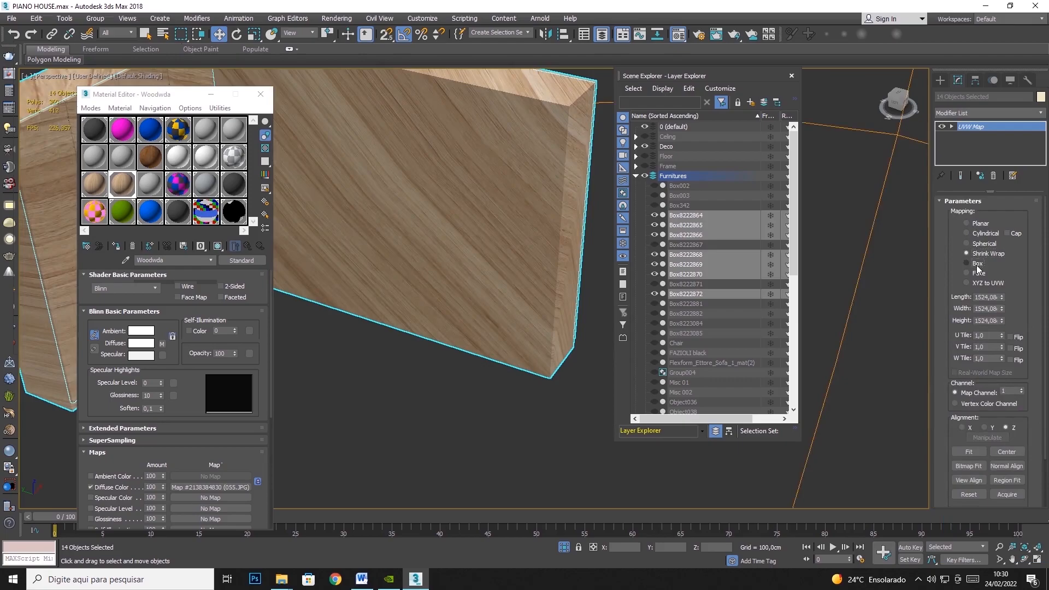
- Set the length, width and height of the cabinets' Box mapping to 100 cm
{"action": "double_click", "coordinate": [986, 297]}
{"action": "type", "text": "100"}
{"action": "key", "text": "Tab"}
{"action": "type", "text": "100"}
{"action": "key", "text": "Tab"}
{"action": "type", "text": "100"}
{"action": "key", "text": "Tab"}
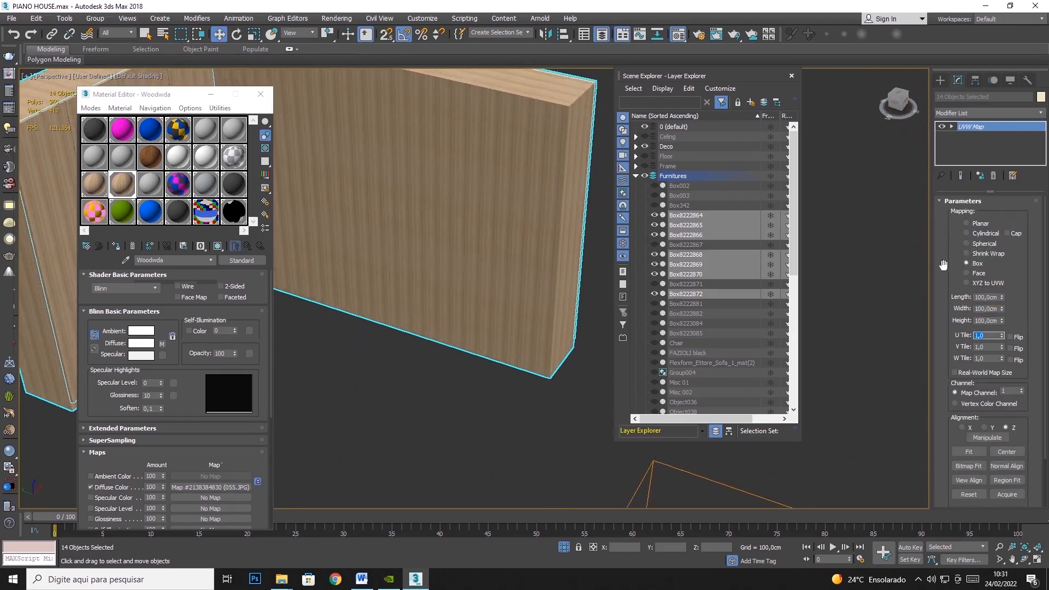
- Inspect the wood grain direction and scale on the cabinets' fronts, sides and top edges from several angles
{"action": "middle_click_drag", "start_coordinate": [356, 83], "coordinate": [387, 229], "text": "alt"}
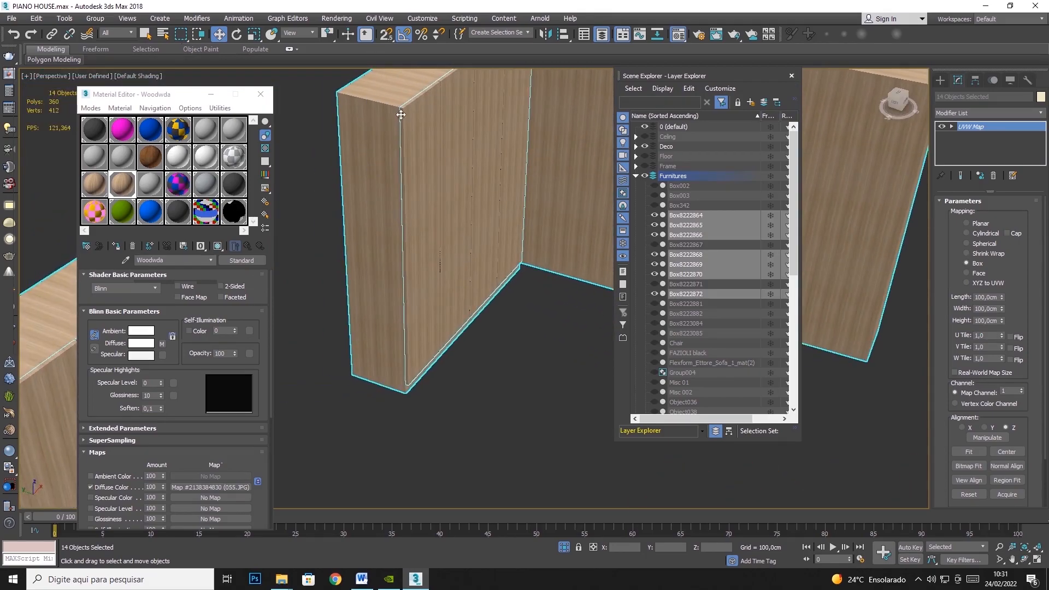
{"action": "scroll", "coordinate": [400, 113], "scroll_direction": "up", "scroll_amount": 5}
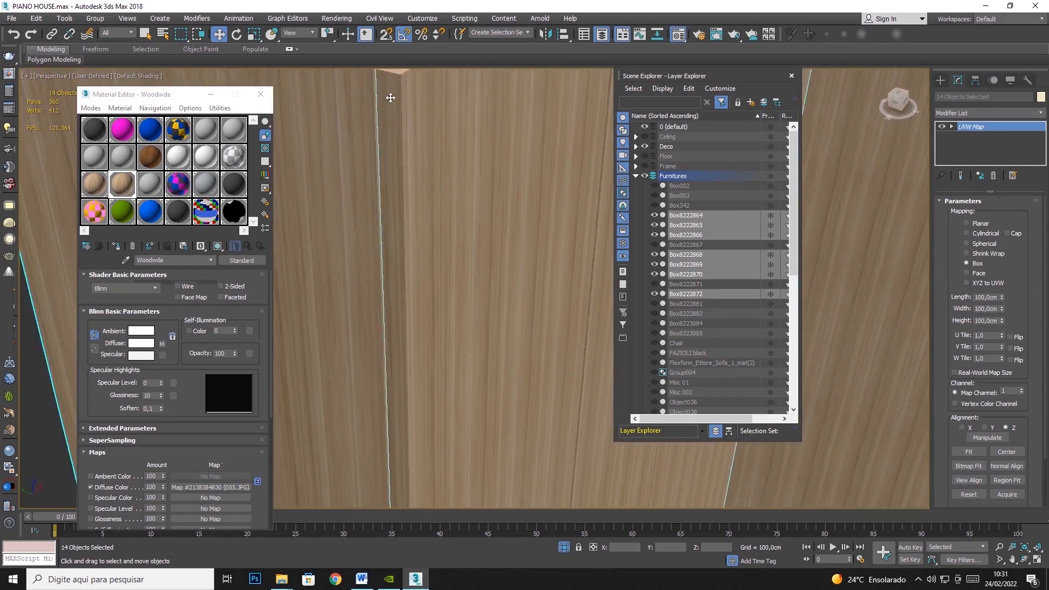
{"action": "scroll", "coordinate": [394, 150], "scroll_direction": "down", "scroll_amount": 3}
{"action": "middle_click_drag", "start_coordinate": [421, 157], "coordinate": [379, 229]}
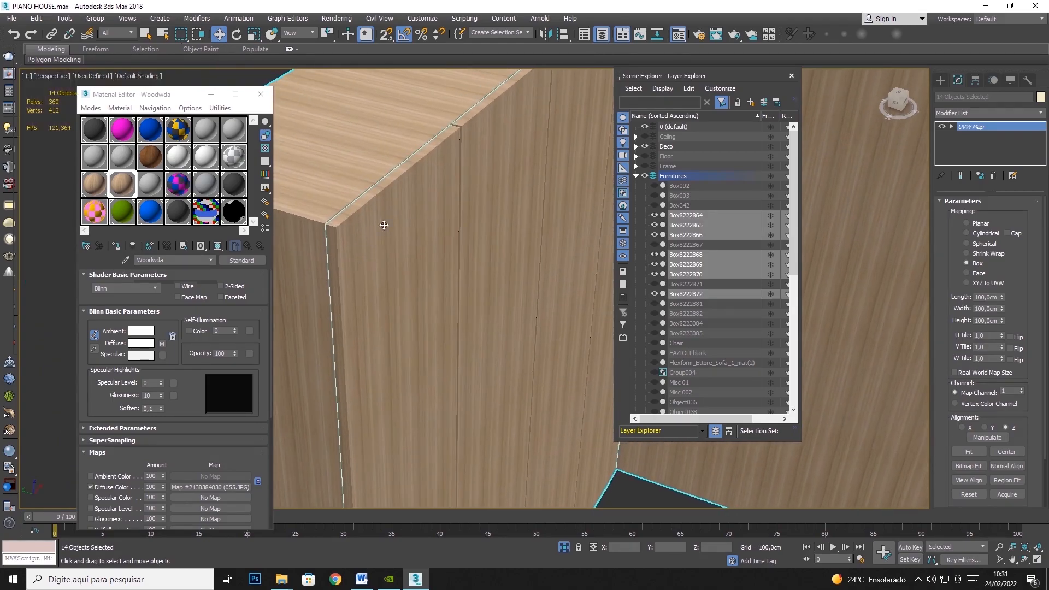
{"action": "middle_click_drag", "start_coordinate": [457, 148], "coordinate": [401, 195]}
{"action": "scroll", "coordinate": [345, 220], "scroll_direction": "down", "scroll_amount": 4}
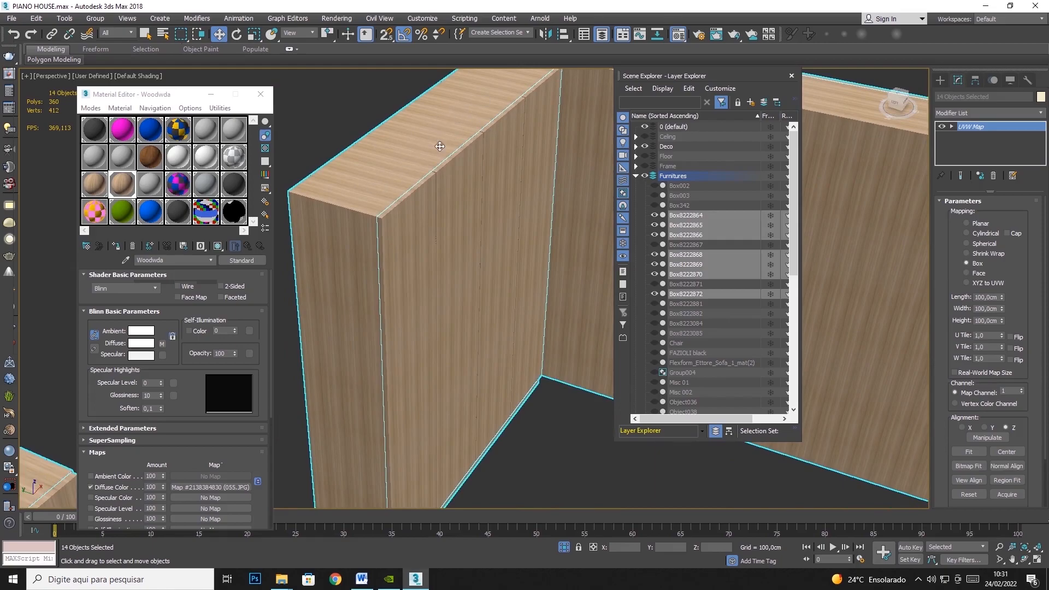
{"action": "middle_click_drag", "start_coordinate": [433, 160], "coordinate": [305, 202], "text": "alt"}
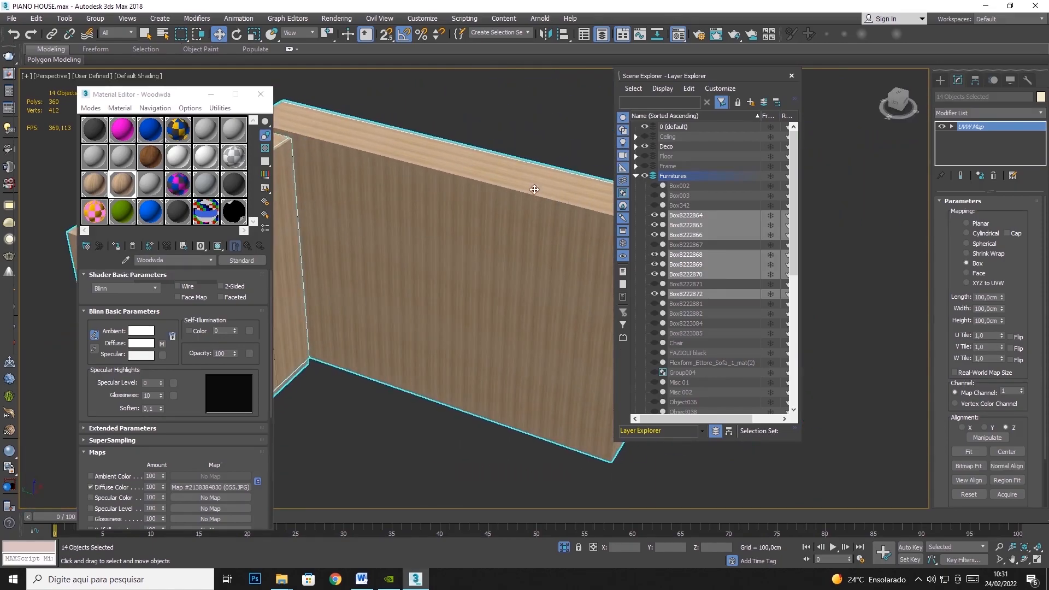
{"action": "middle_click_drag", "start_coordinate": [533, 189], "coordinate": [374, 158]}
{"action": "scroll", "coordinate": [471, 230], "scroll_direction": "up", "scroll_amount": 4}
{"action": "scroll", "coordinate": [462, 271], "scroll_direction": "down", "scroll_amount": 5}
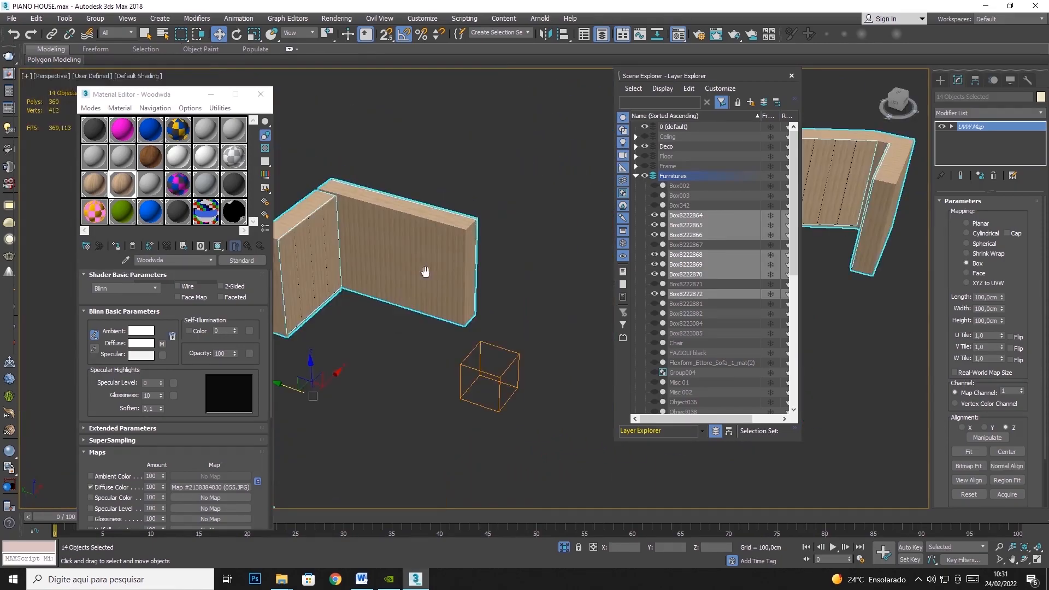
{"action": "middle_click_drag", "start_coordinate": [404, 292], "coordinate": [523, 202]}
{"action": "scroll", "coordinate": [323, 282], "scroll_direction": "up", "scroll_amount": 5}
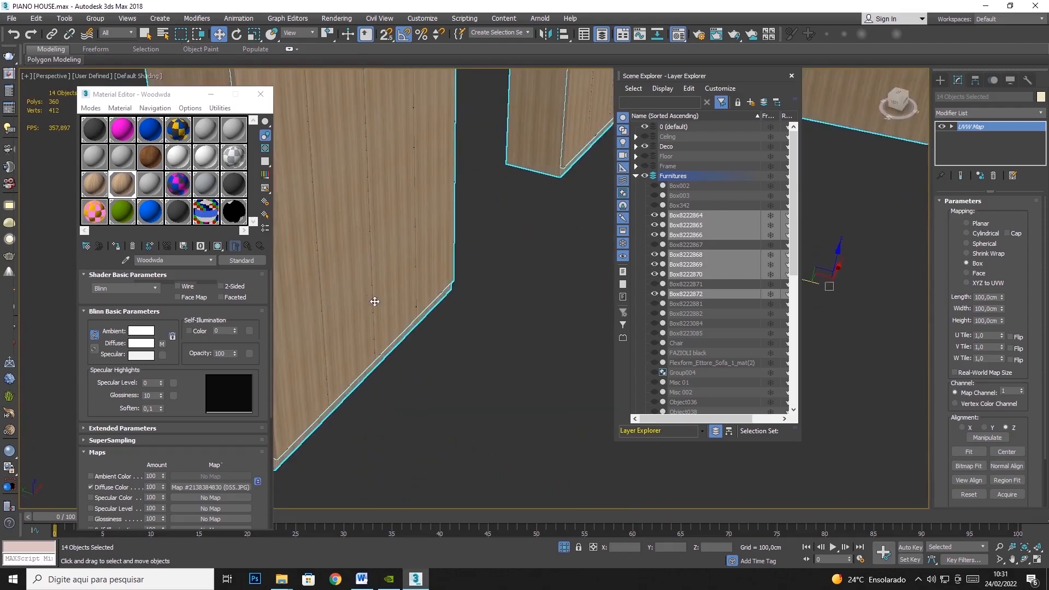
{"action": "scroll", "coordinate": [372, 296], "scroll_direction": "down", "scroll_amount": 5}
{"action": "middle_click_drag", "start_coordinate": [438, 359], "coordinate": [431, 268]}
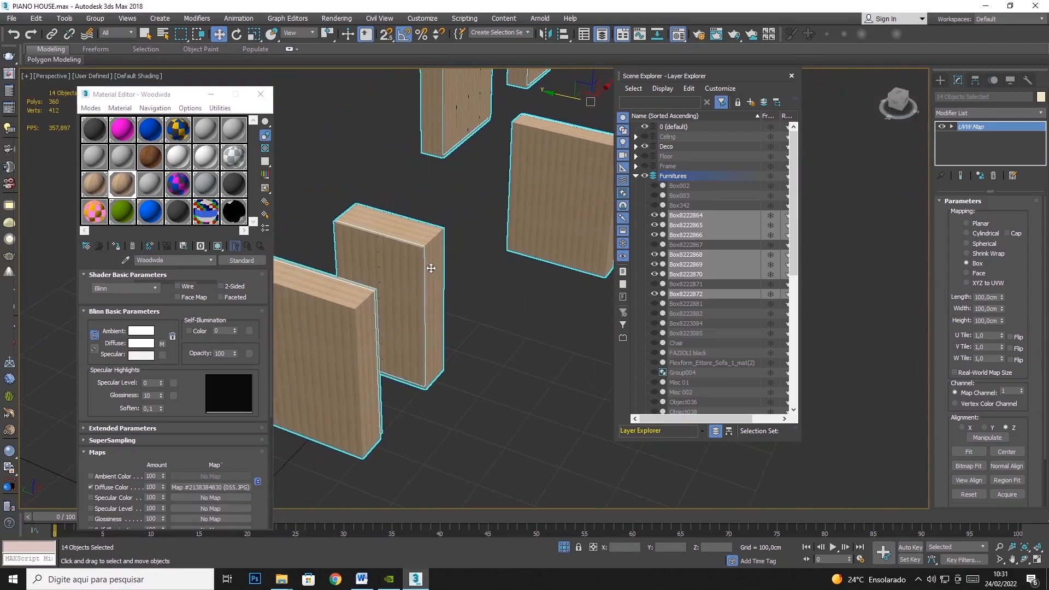
{"action": "left_click", "coordinate": [1027, 562]}
{"action": "scroll", "coordinate": [432, 300], "scroll_direction": "down", "scroll_amount": 3}
{"action": "left_click_drag", "start_coordinate": [432, 303], "coordinate": [368, 327]}
{"action": "left_click_drag", "start_coordinate": [530, 181], "coordinate": [422, 210]}
{"action": "scroll", "coordinate": [431, 230], "scroll_direction": "up", "scroll_amount": 5}
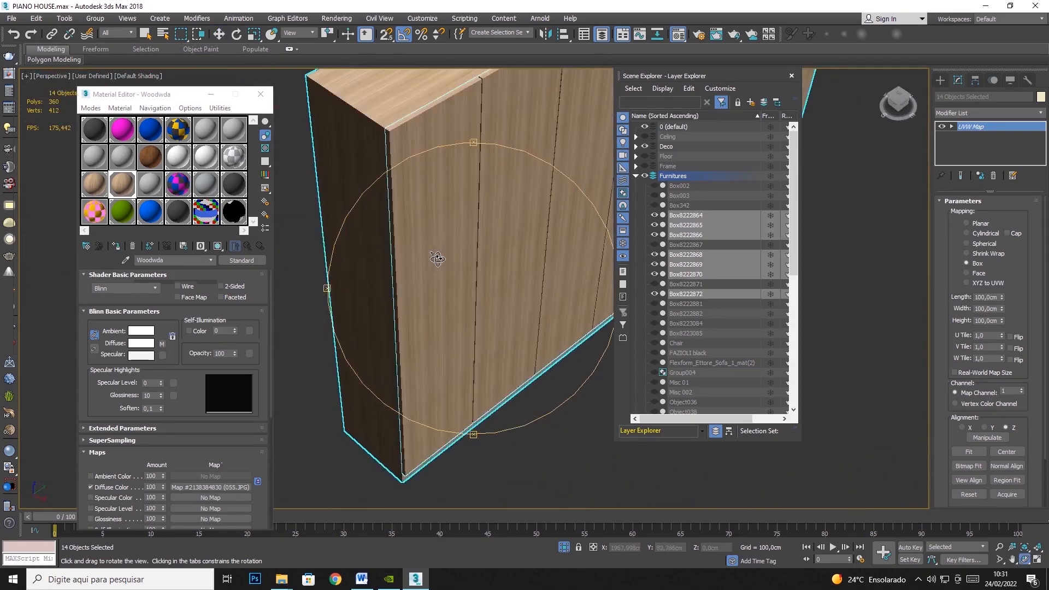
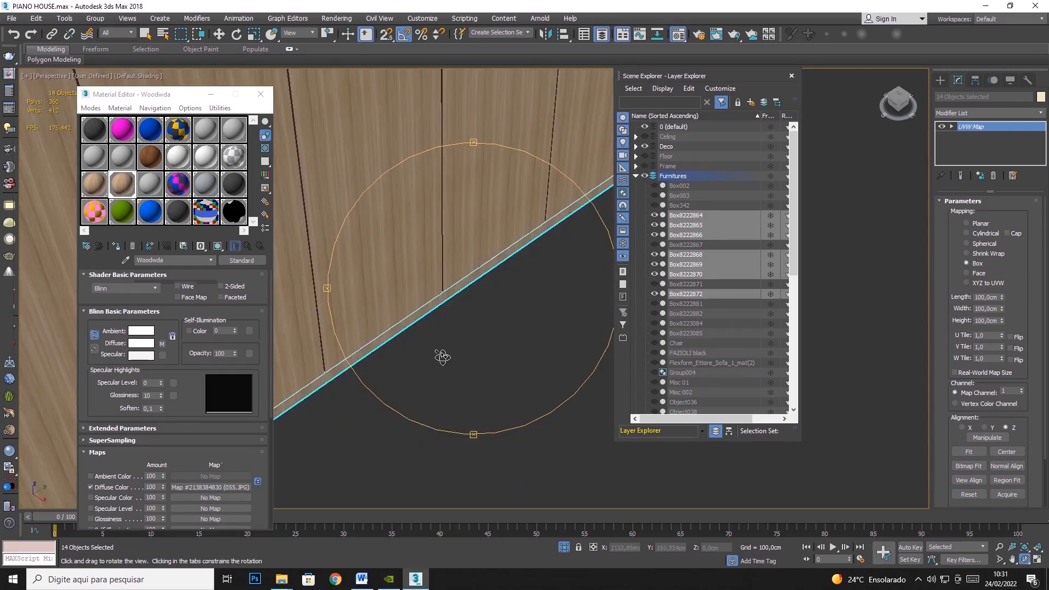
- Try rotating the cabinets' UVW Map gizmo about the Y axis to change the wood grain direction
{"action": "middle_click_drag", "start_coordinate": [432, 324], "coordinate": [607, 359]}
{"action": "left_click_drag", "start_coordinate": [379, 254], "coordinate": [403, 211]}
{"action": "left_click_drag", "start_coordinate": [445, 296], "coordinate": [490, 238]}
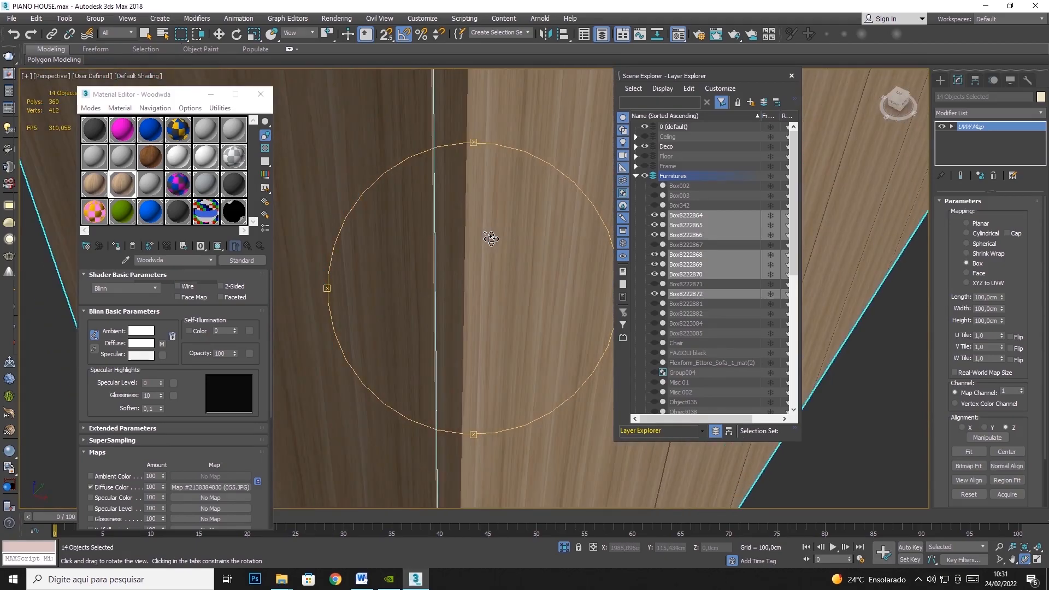
{"action": "left_click", "coordinate": [974, 127]}
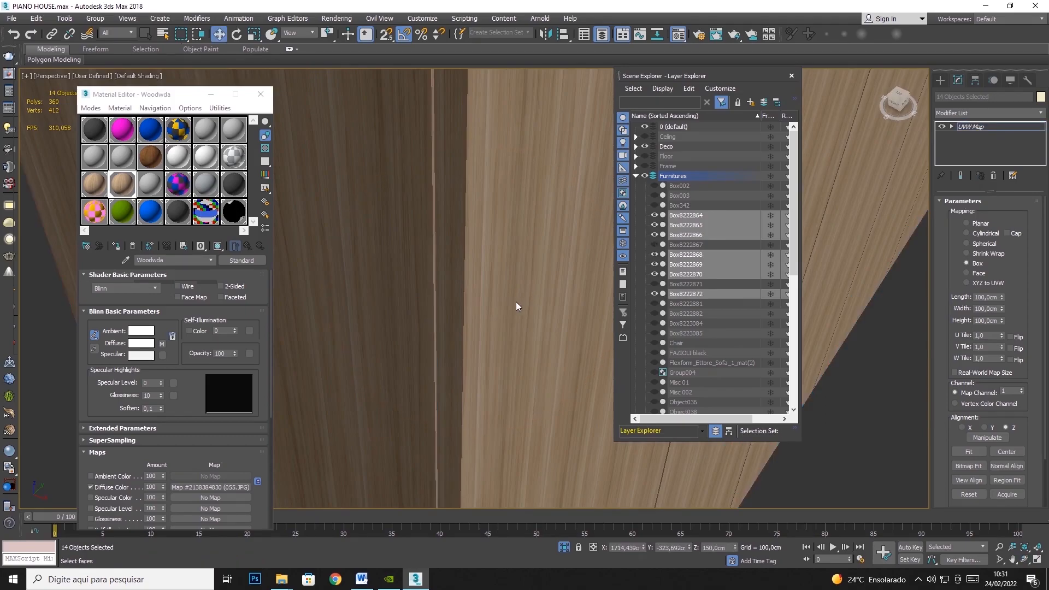
{"action": "scroll", "coordinate": [516, 304], "scroll_direction": "down", "scroll_amount": 10}
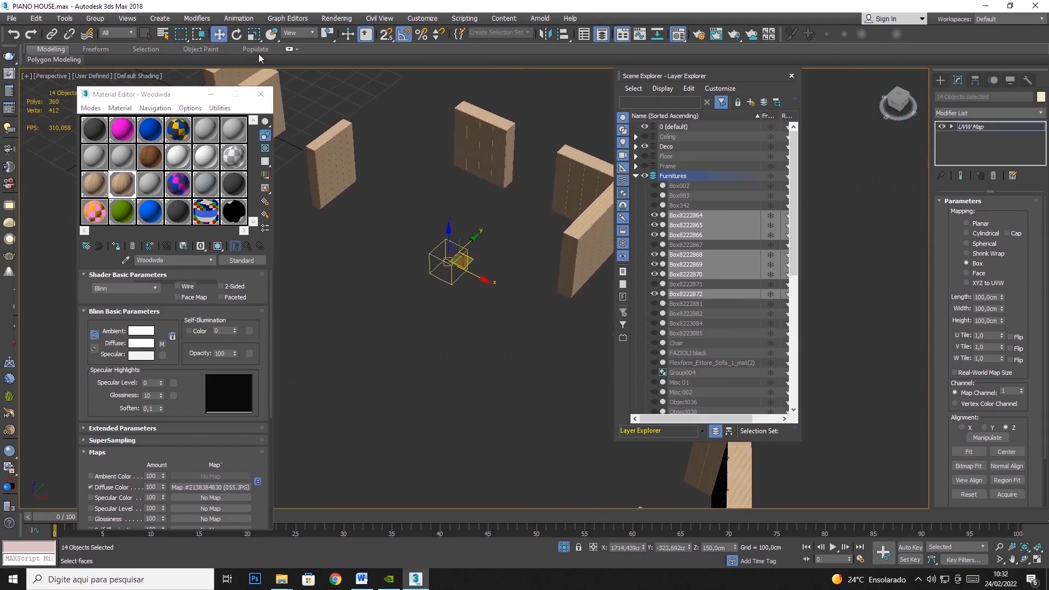
{"action": "key", "text": "e"}
{"action": "scroll", "coordinate": [458, 267], "scroll_direction": "up", "scroll_amount": 5}
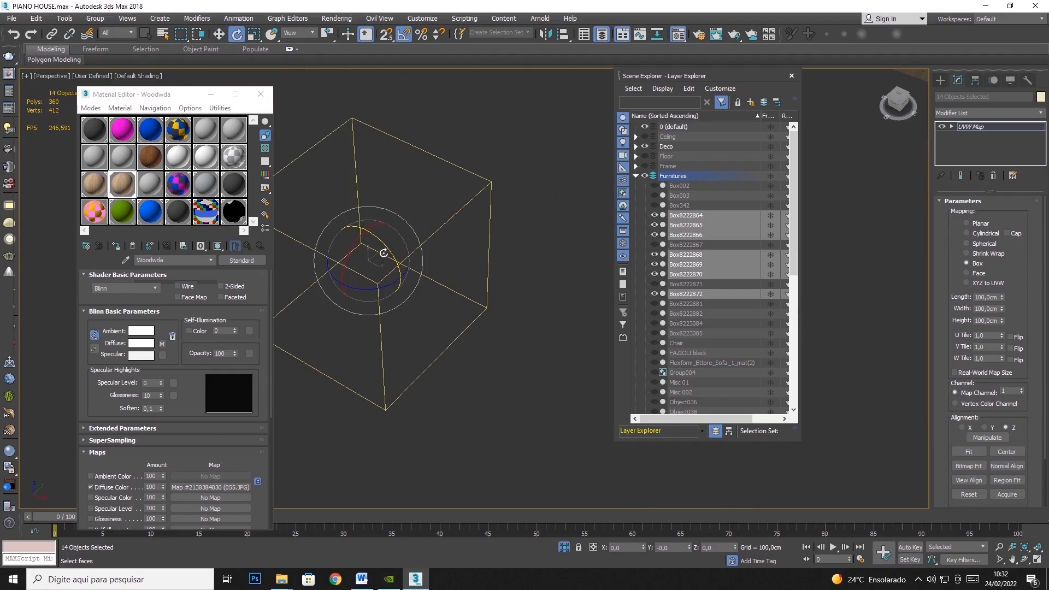
{"action": "middle_click_drag", "start_coordinate": [481, 246], "coordinate": [89, 252]}
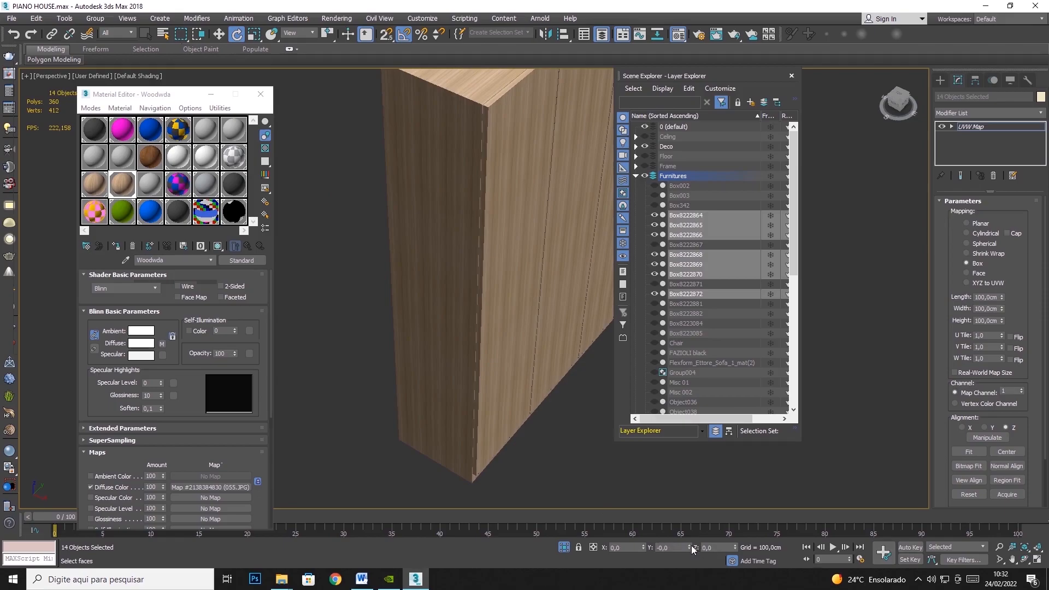
{"action": "scroll", "coordinate": [504, 359], "scroll_direction": "up", "scroll_amount": 3}
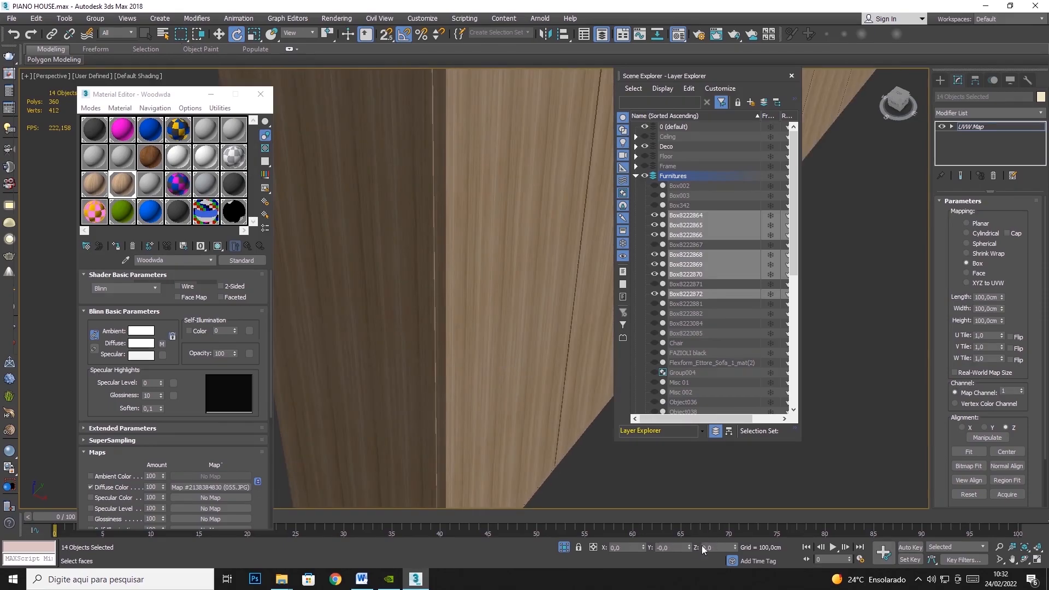
{"action": "left_click_drag", "start_coordinate": [689, 547], "coordinate": [645, 173]}
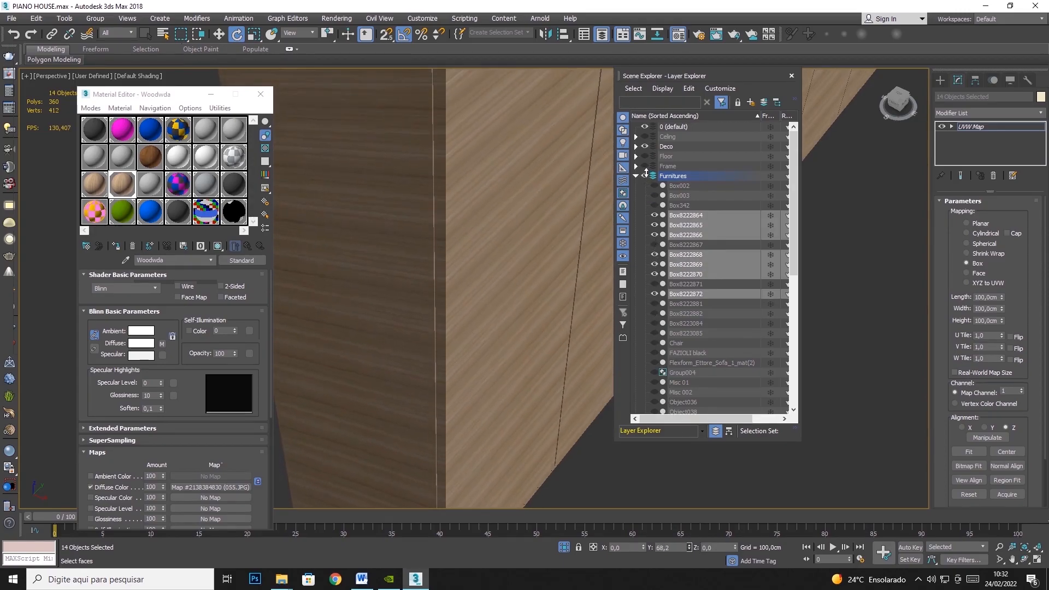
{"action": "key", "text": "z"}
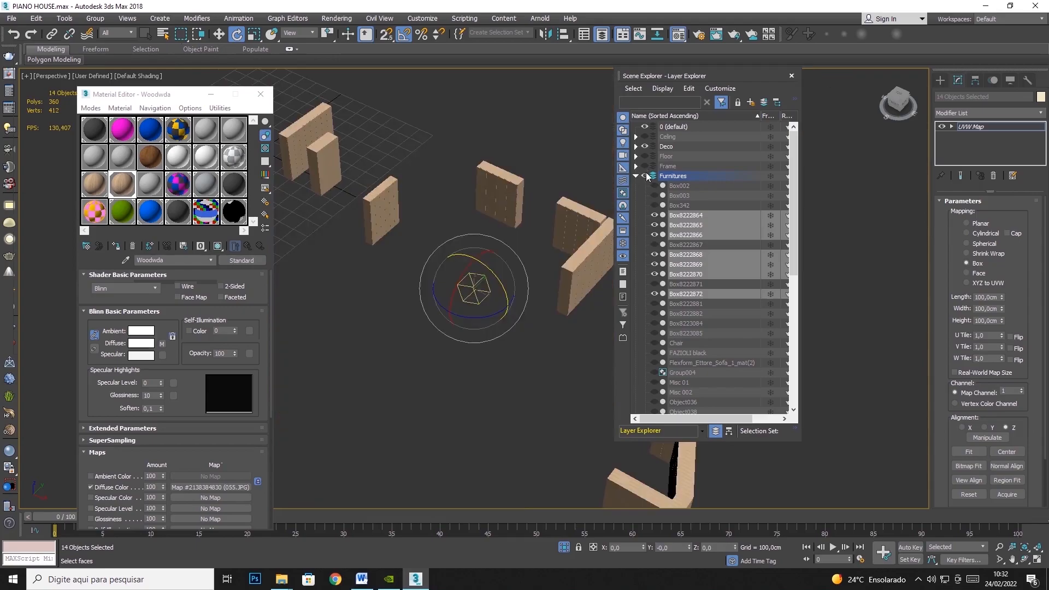
- Convert the selected wooden cabinets to Editable Poly
{"action": "scroll", "coordinate": [564, 281], "scroll_direction": "up", "scroll_amount": 6}
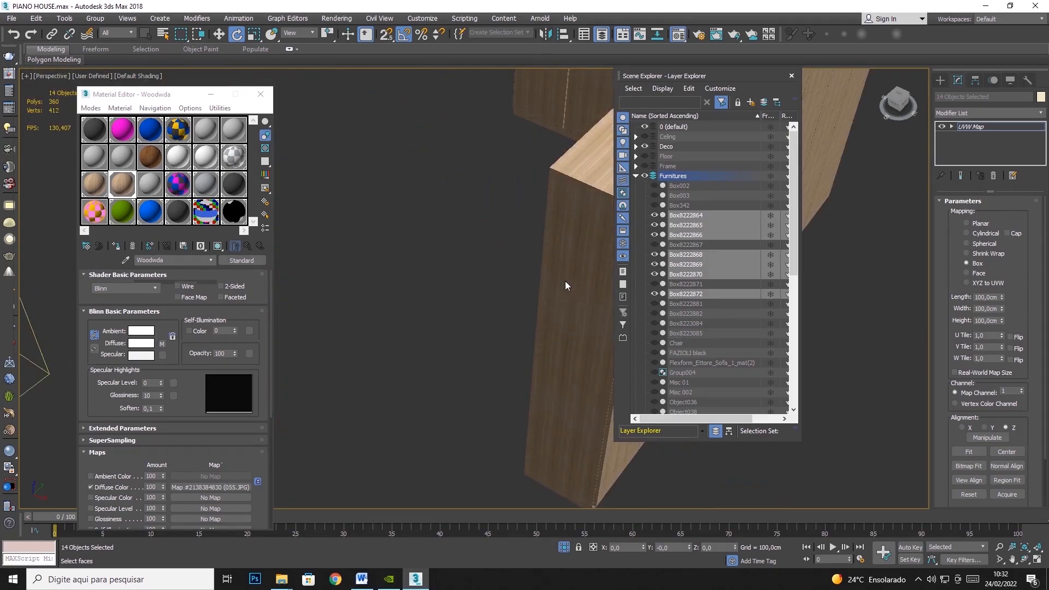
{"action": "middle_click_drag", "start_coordinate": [565, 281], "coordinate": [477, 257]}
{"action": "scroll", "coordinate": [477, 257], "scroll_direction": "down", "scroll_amount": 6}
{"action": "right_click", "coordinate": [460, 275]}
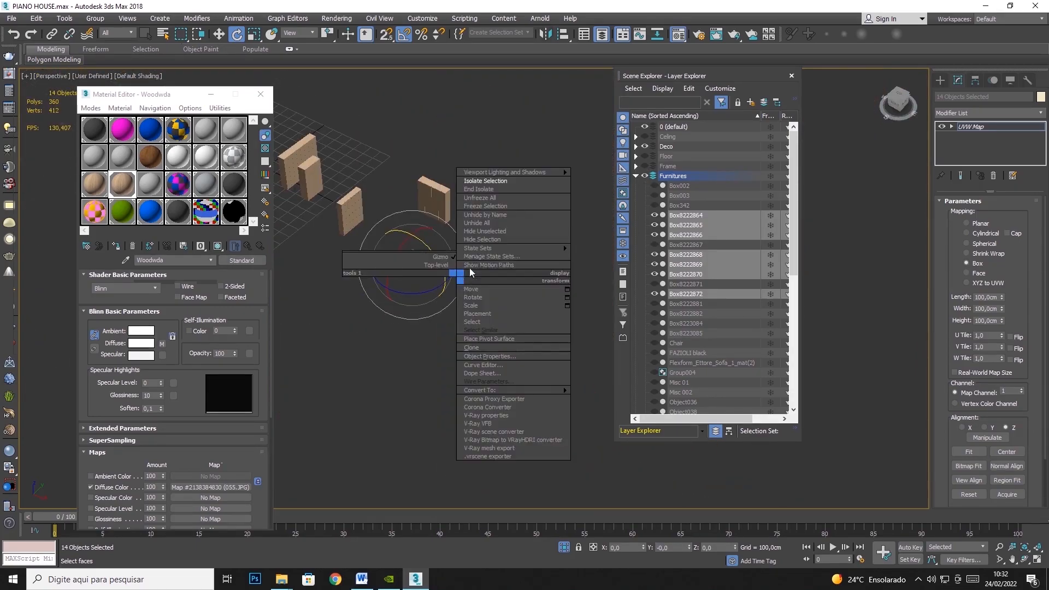
{"action": "mouse_move", "coordinate": [498, 390]}
{"action": "left_click", "coordinate": [591, 398]}
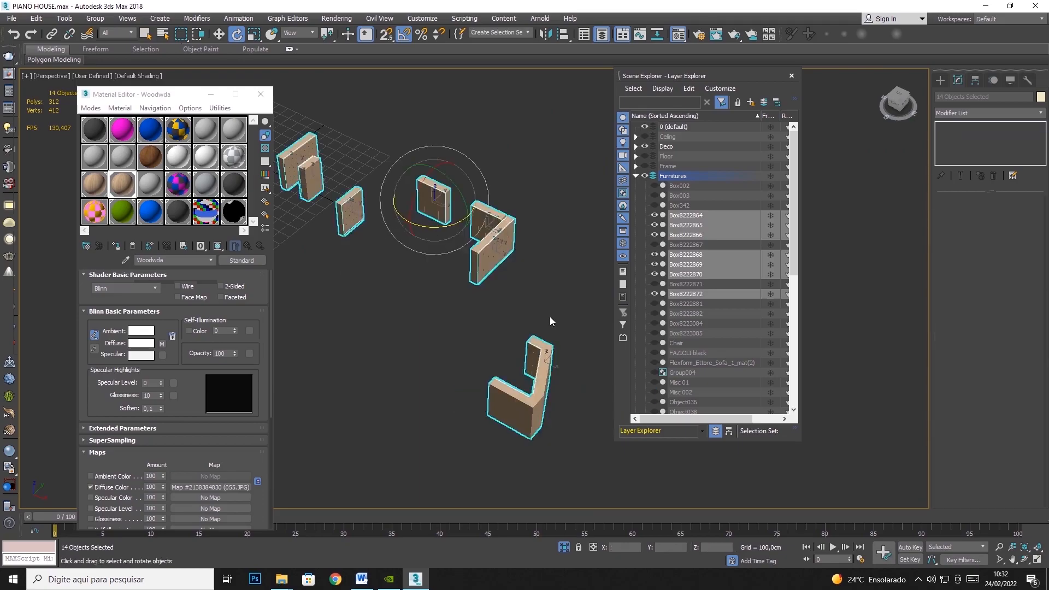
- Unhide all objects and hide the finished wooden cabinets
{"action": "scroll", "coordinate": [550, 318], "scroll_direction": "down", "scroll_amount": 3}
{"action": "right_click", "coordinate": [557, 292]}
{"action": "left_click", "coordinate": [582, 237]}
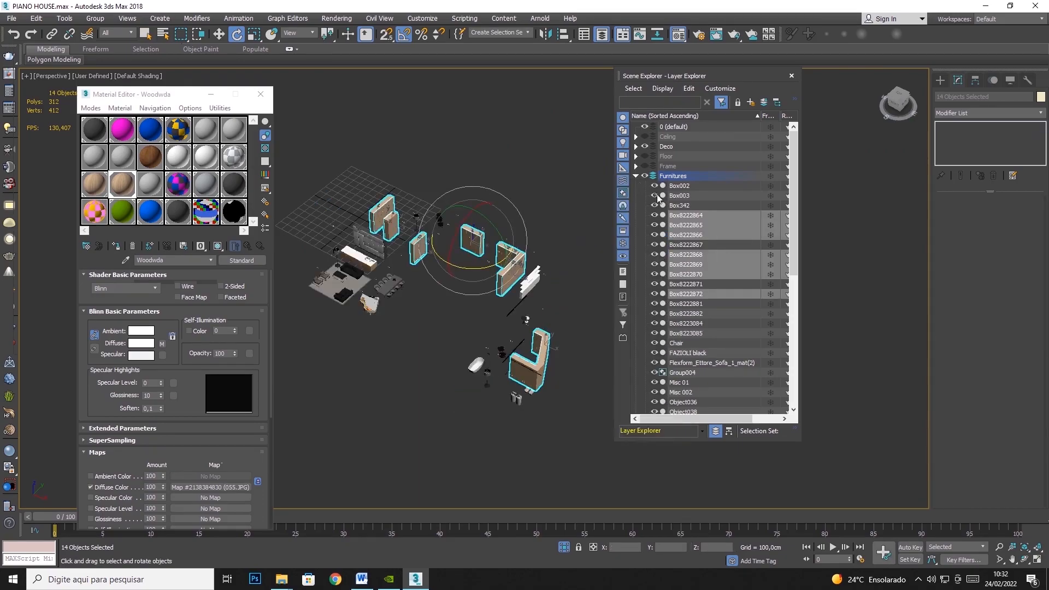
{"action": "right_click", "coordinate": [481, 248]}
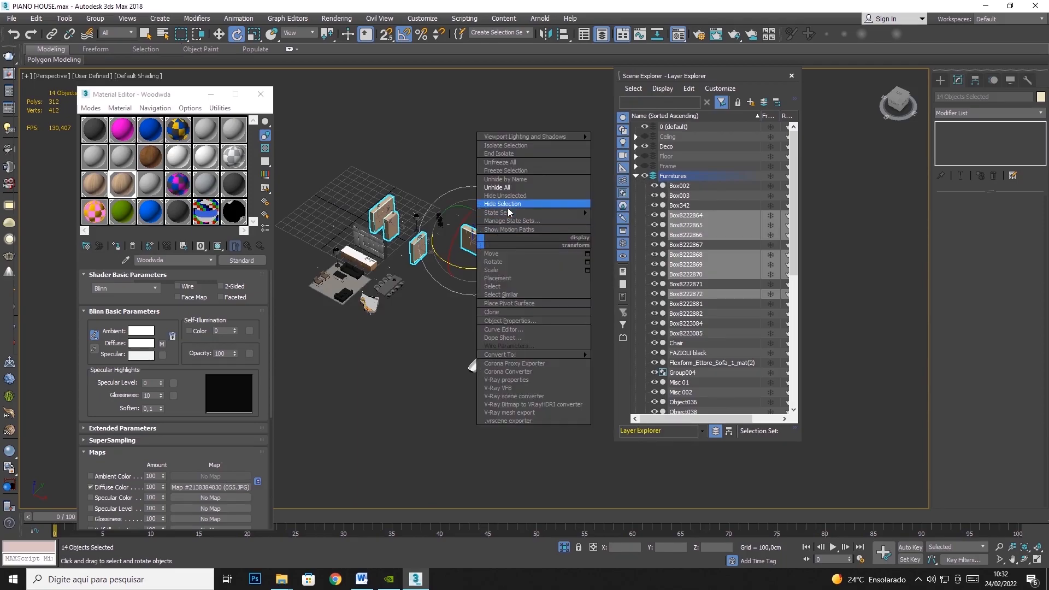
{"action": "left_click", "coordinate": [502, 204]}
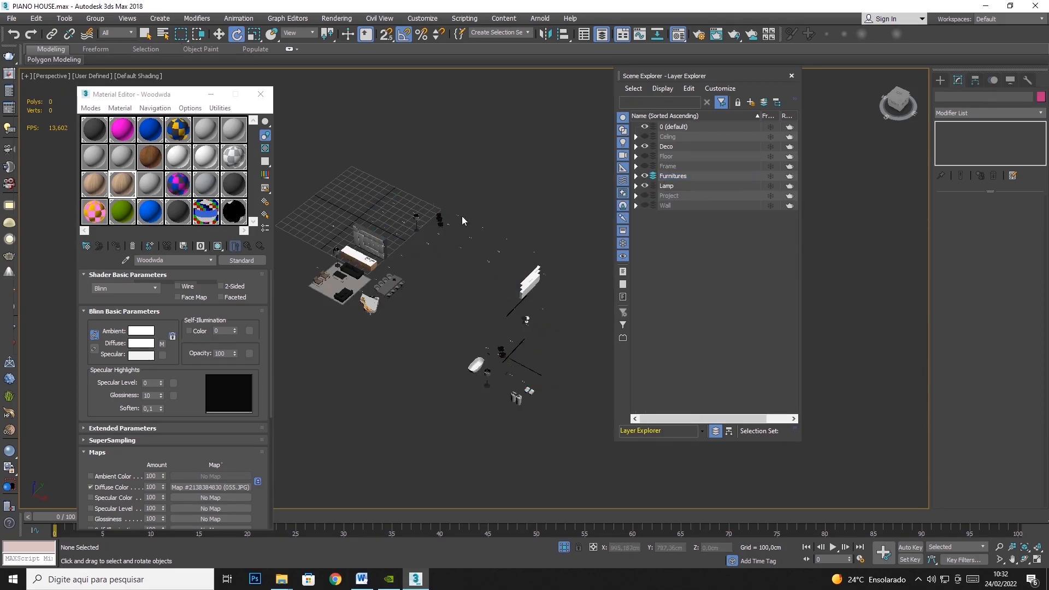
- Assign the Woodwda material to the white shelf unit Box8222867
{"action": "left_click", "coordinate": [512, 288]}
{"action": "key", "text": "z"}
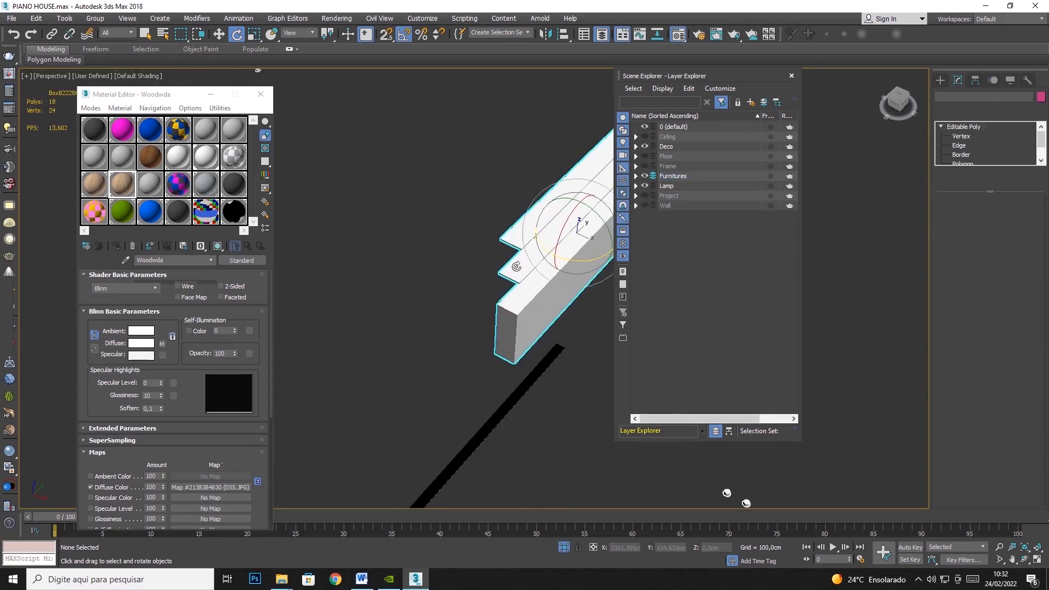
{"action": "left_click", "coordinate": [114, 246]}
{"action": "left_click", "coordinate": [447, 274]}
{"action": "scroll", "coordinate": [426, 300], "scroll_direction": "up", "scroll_amount": 6}
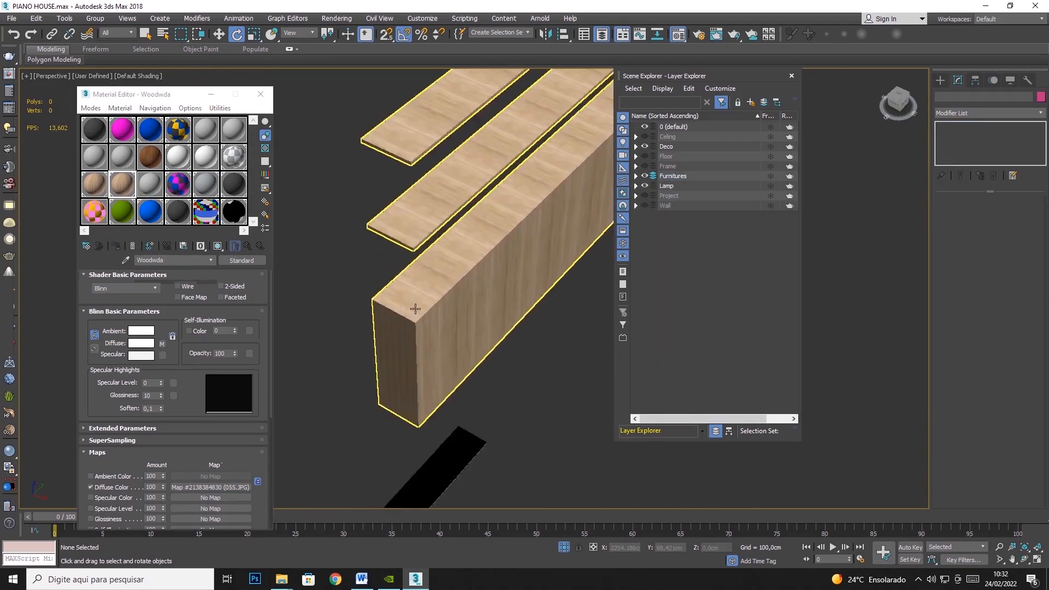
{"action": "scroll", "coordinate": [381, 223], "scroll_direction": "down", "scroll_amount": 4}
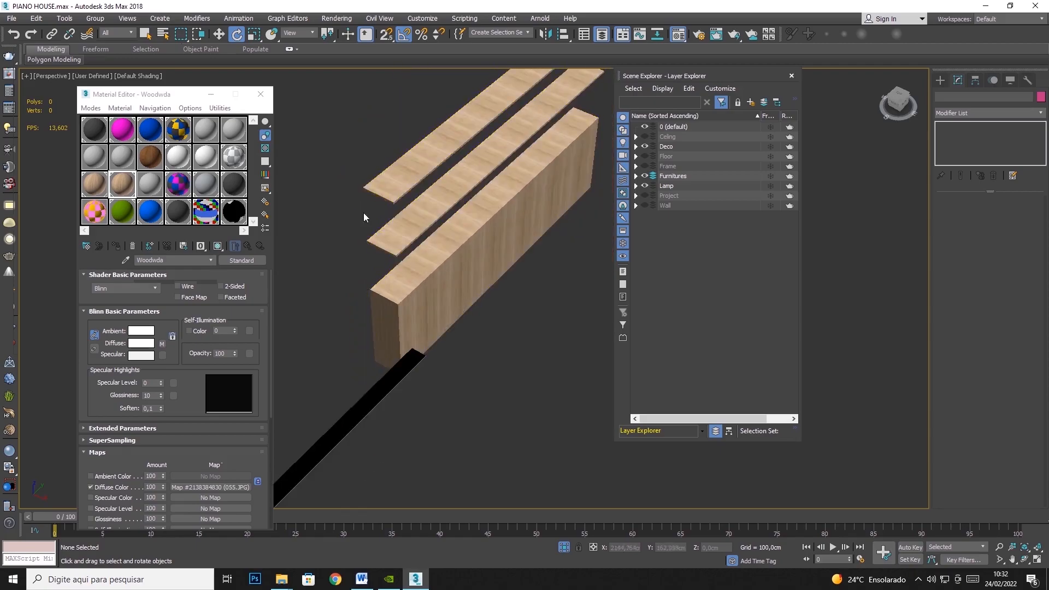
- Add a UVW Map modifier with Box mapping to the wooden shelf unit
{"action": "left_click_drag", "start_coordinate": [342, 194], "coordinate": [428, 315]}
{"action": "left_click", "coordinate": [1041, 113]}
{"action": "scroll", "coordinate": [983, 382], "scroll_direction": "down", "scroll_amount": 5}
{"action": "left_click", "coordinate": [969, 449]}
{"action": "left_click", "coordinate": [978, 264]}
- Set the length, width and height of the shelf unit's Box mapping to 100 cm
{"action": "double_click", "coordinate": [986, 297]}
{"action": "type", "text": "100"}
{"action": "key", "text": "Tab"}
{"action": "type", "text": "100"}
{"action": "key", "text": "Tab"}
{"action": "type", "text": "100"}
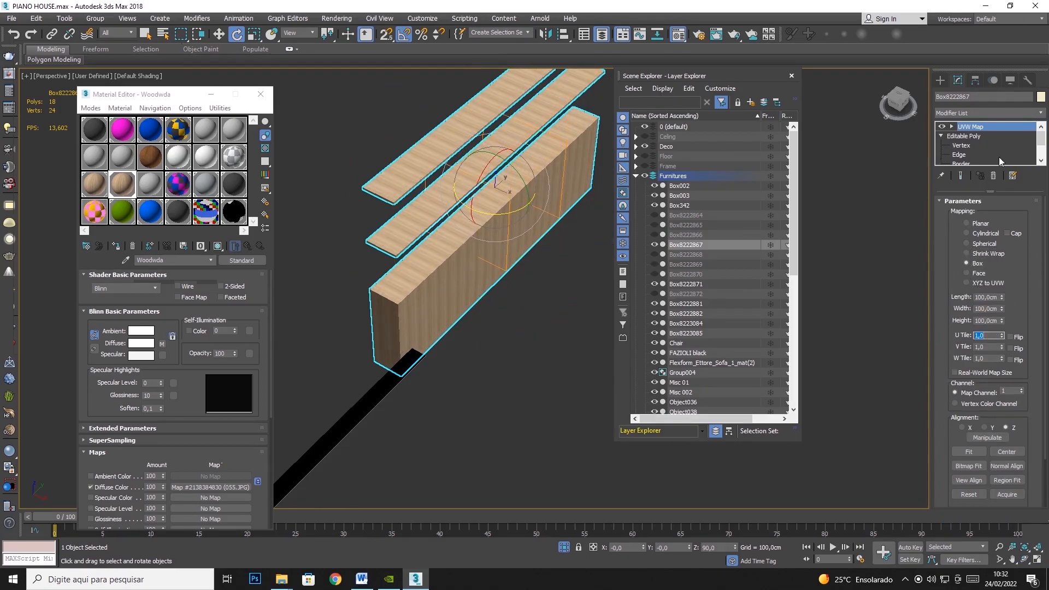
{"action": "key", "text": "Tab"}
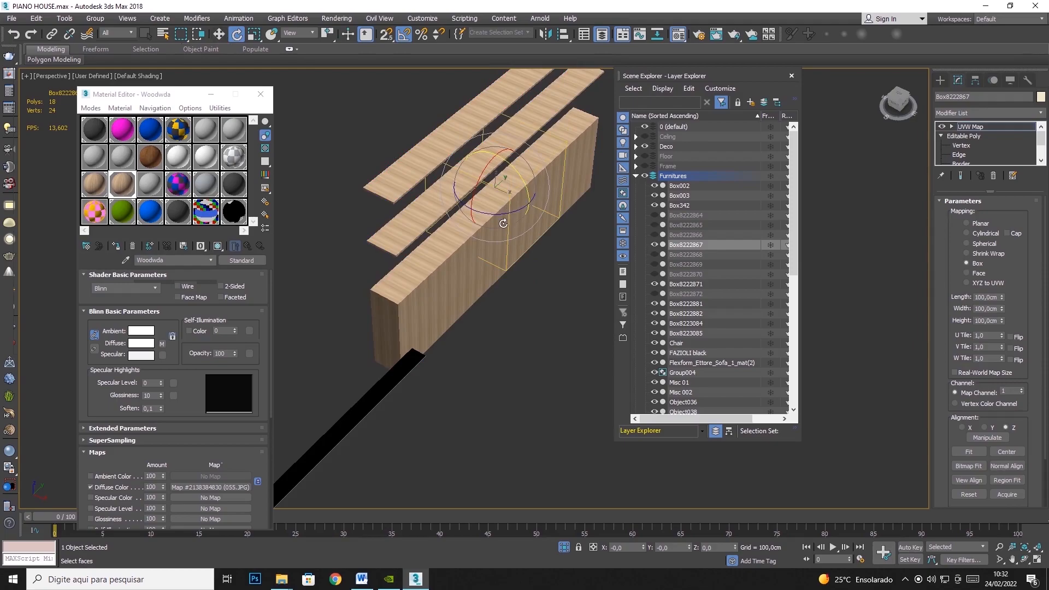
- Rotate the shelf unit's mapping gizmo about the Z axis so the top grain runs along the shelves
{"action": "left_click_drag", "start_coordinate": [503, 221], "coordinate": [455, 226]}
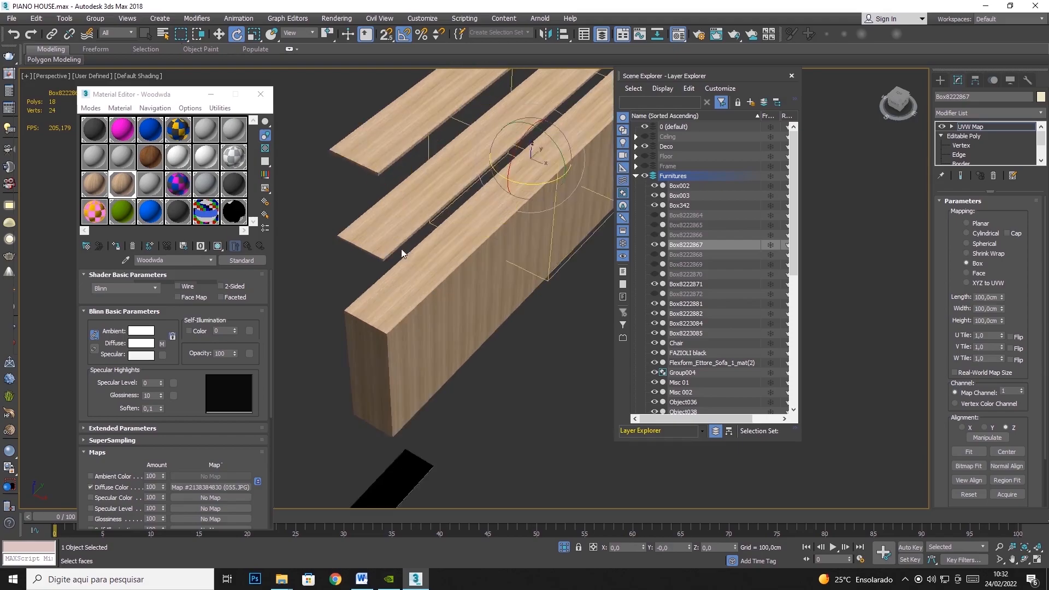
{"action": "scroll", "coordinate": [401, 248], "scroll_direction": "up", "scroll_amount": 6}
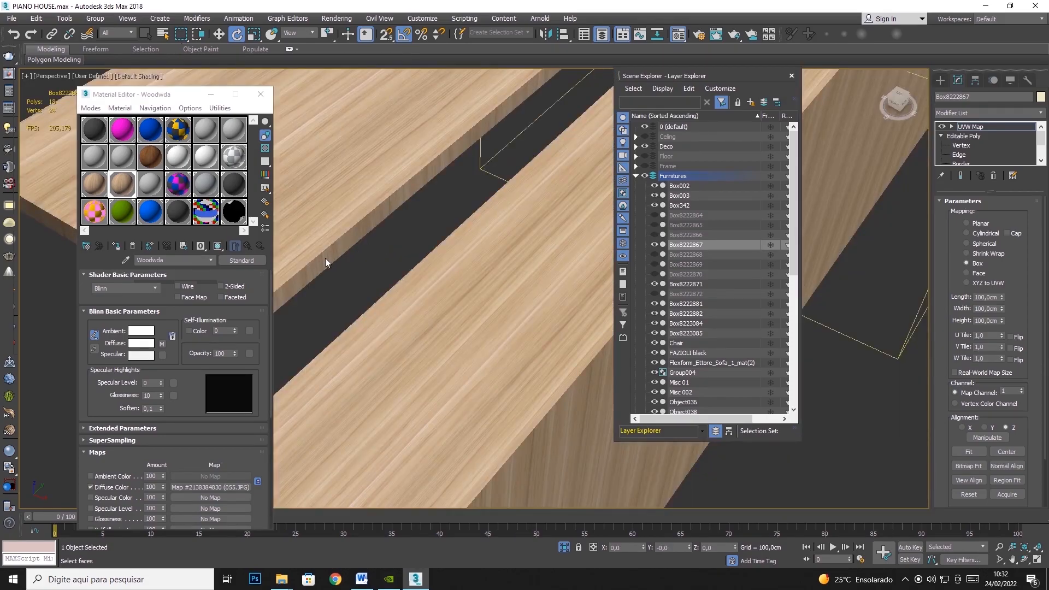
{"action": "middle_click_drag", "start_coordinate": [321, 262], "coordinate": [433, 188], "text": "alt"}
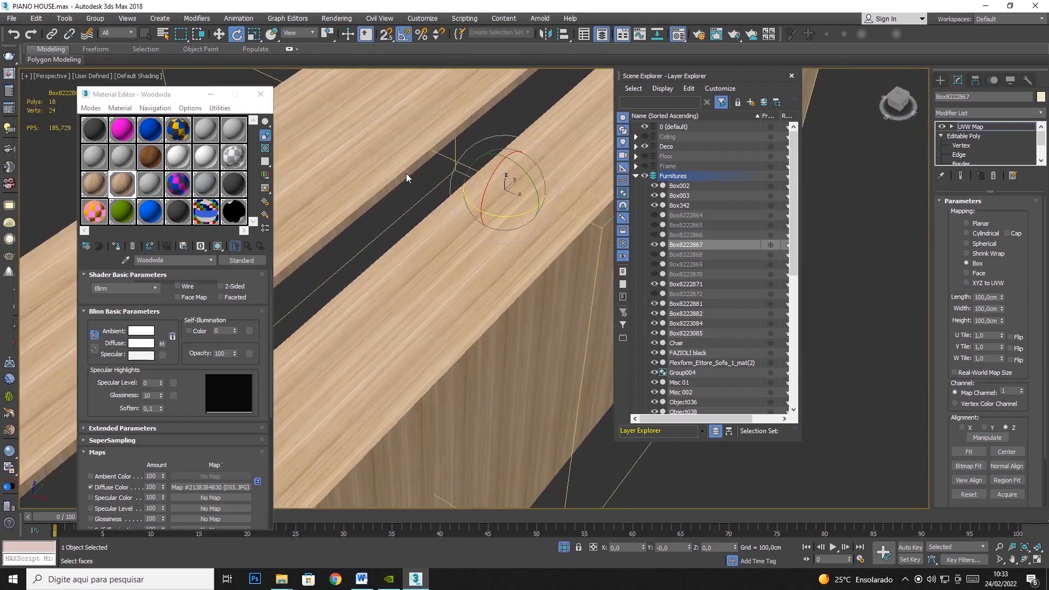
- Rotate the mapping gizmo about the X axis so the grain on the long front faces runs lengthwise
{"action": "left_click_drag", "start_coordinate": [485, 188], "coordinate": [534, 154]}
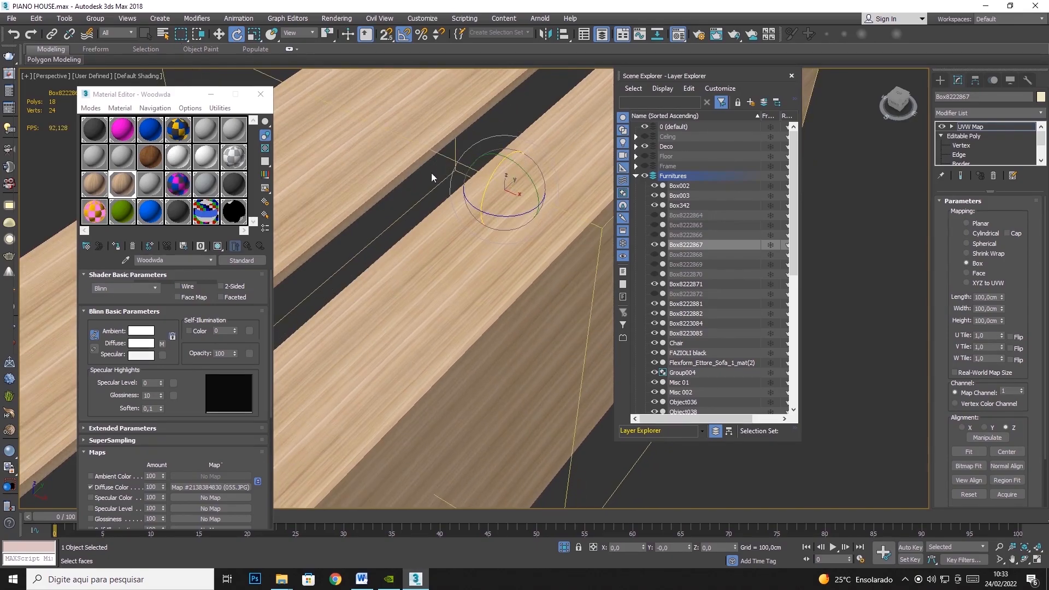
{"action": "scroll", "coordinate": [359, 218], "scroll_direction": "up", "scroll_amount": 3}
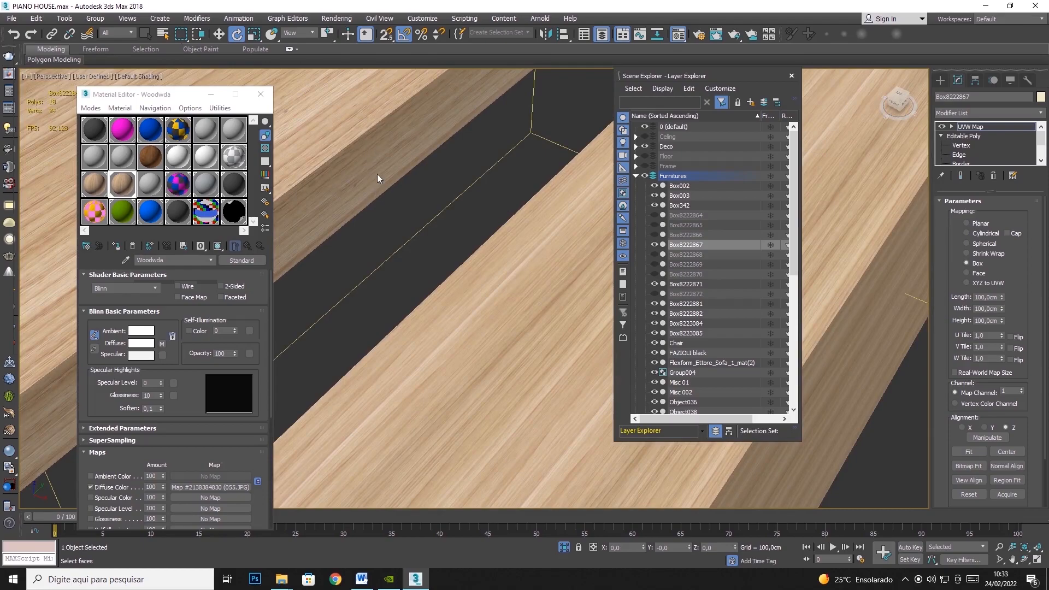
{"action": "scroll", "coordinate": [398, 148], "scroll_direction": "down", "scroll_amount": 4}
{"action": "scroll", "coordinate": [460, 228], "scroll_direction": "down", "scroll_amount": 4}
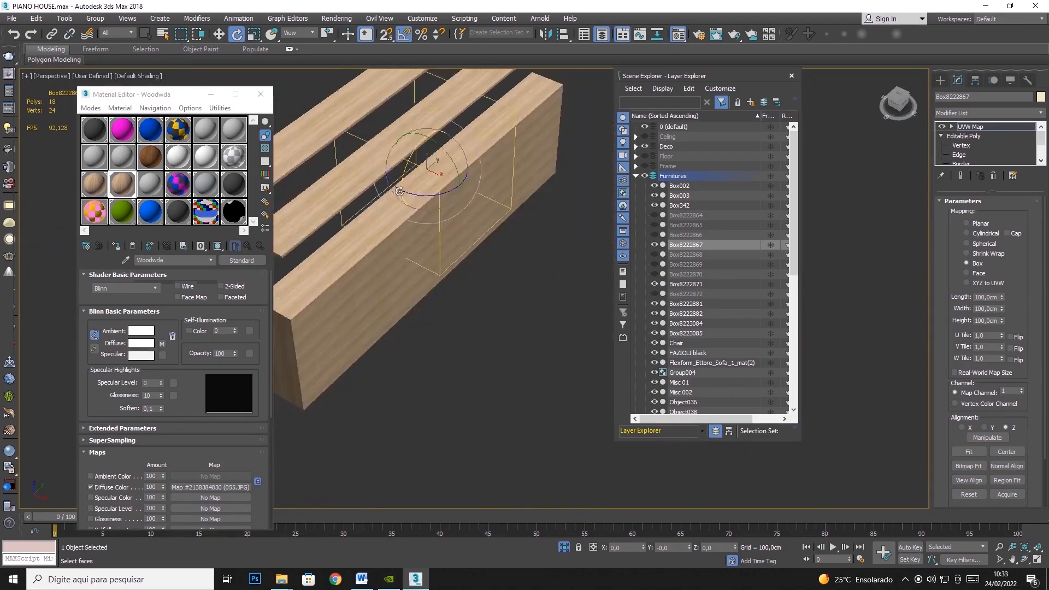
{"action": "scroll", "coordinate": [402, 217], "scroll_direction": "up", "scroll_amount": 5}
{"action": "scroll", "coordinate": [461, 199], "scroll_direction": "down", "scroll_amount": 1}
- Rotate the mapping gizmo 90 degrees about the Y axis to align the grain on the shelf ends
{"action": "middle_click_drag", "start_coordinate": [461, 198], "coordinate": [396, 197]}
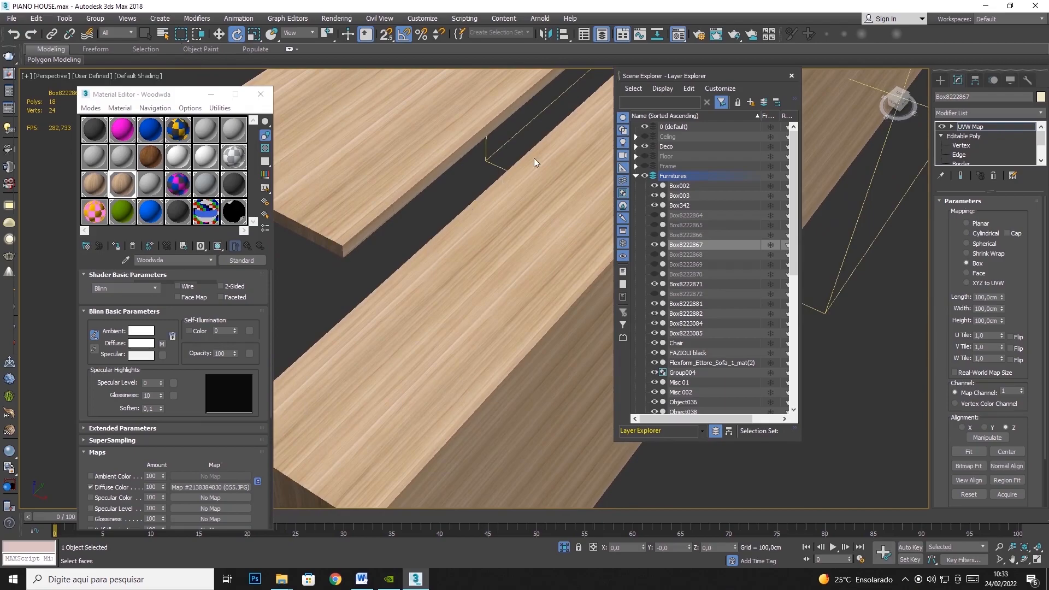
{"action": "scroll", "coordinate": [444, 222], "scroll_direction": "down", "scroll_amount": 4}
{"action": "scroll", "coordinate": [483, 225], "scroll_direction": "up", "scroll_amount": 3}
{"action": "scroll", "coordinate": [483, 225], "scroll_direction": "down", "scroll_amount": 1}
{"action": "left_click_drag", "start_coordinate": [520, 147], "coordinate": [556, 179]}
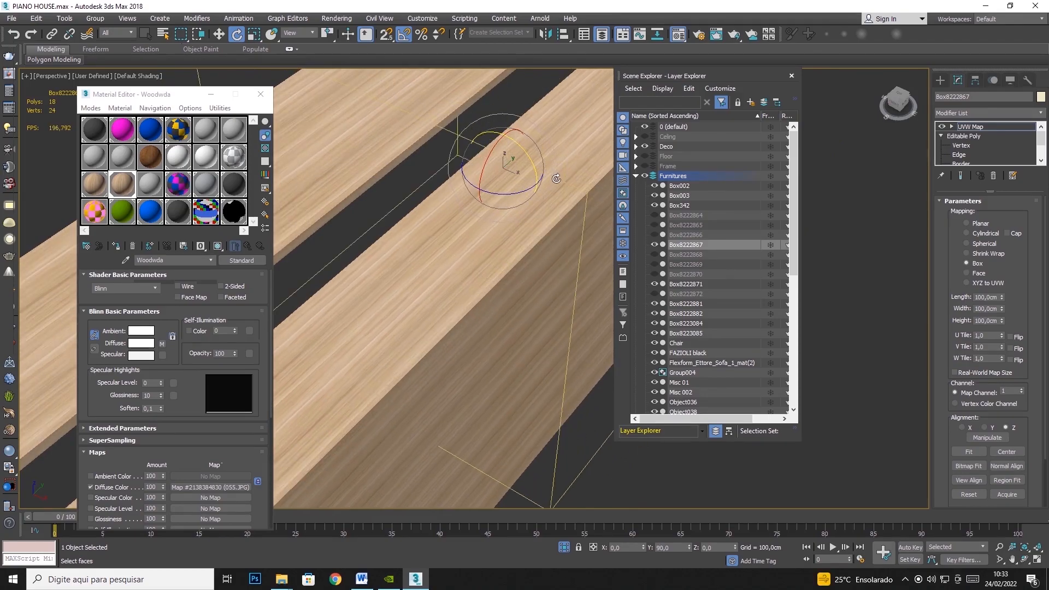
{"action": "scroll", "coordinate": [551, 220], "scroll_direction": "down", "scroll_amount": 2}
{"action": "middle_click_drag", "start_coordinate": [527, 288], "coordinate": [550, 202]}
{"action": "scroll", "coordinate": [469, 220], "scroll_direction": "up", "scroll_amount": 3}
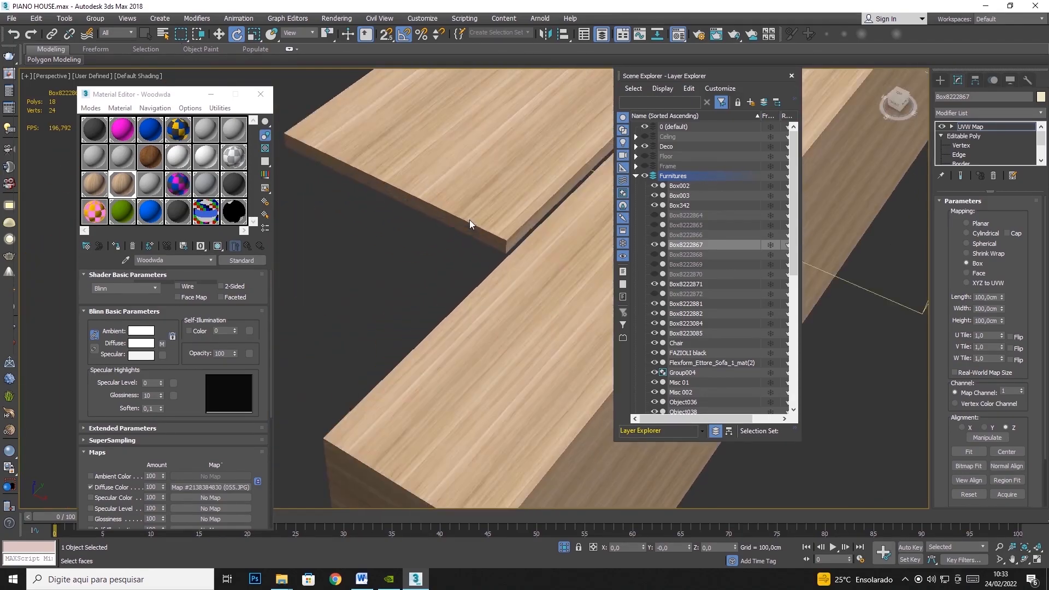
{"action": "scroll", "coordinate": [480, 235], "scroll_direction": "up", "scroll_amount": 2}
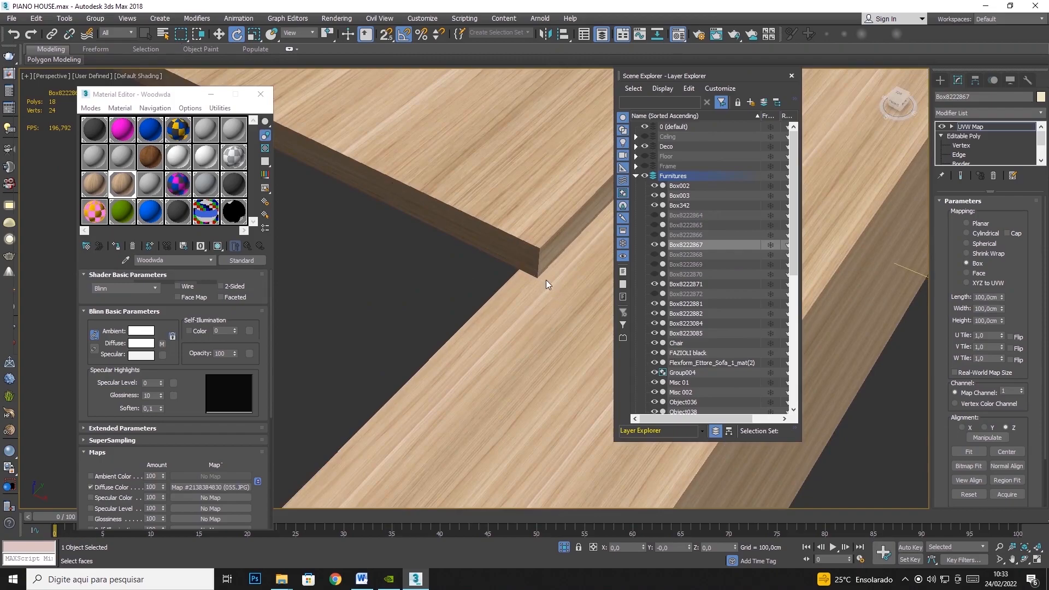
- Leave the gizmo editing and hide the finished shelf unit
{"action": "scroll", "coordinate": [520, 122], "scroll_direction": "down", "scroll_amount": 4}
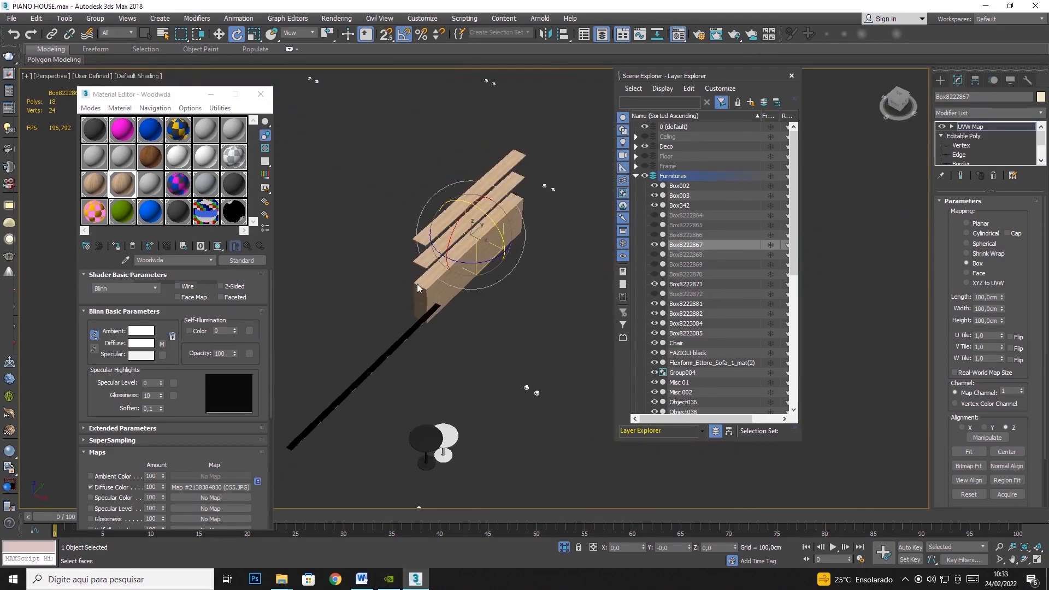
{"action": "right_click", "coordinate": [488, 271]}
{"action": "mouse_move", "coordinate": [523, 243]}
{"action": "scroll", "coordinate": [514, 246], "scroll_direction": "down", "scroll_amount": 6}
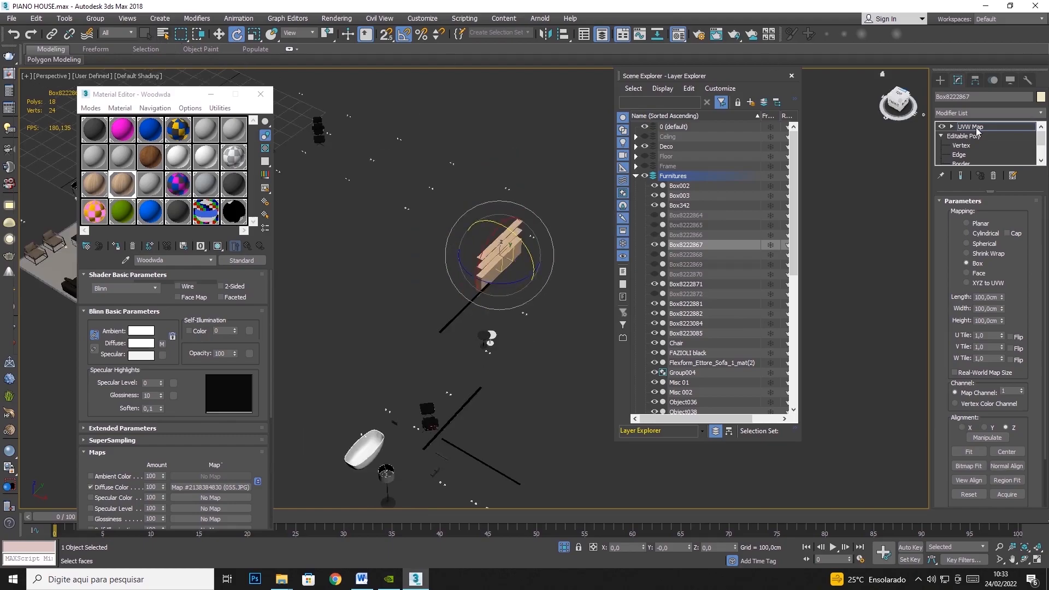
{"action": "right_click", "coordinate": [499, 266]}
{"action": "left_click", "coordinate": [519, 232]}
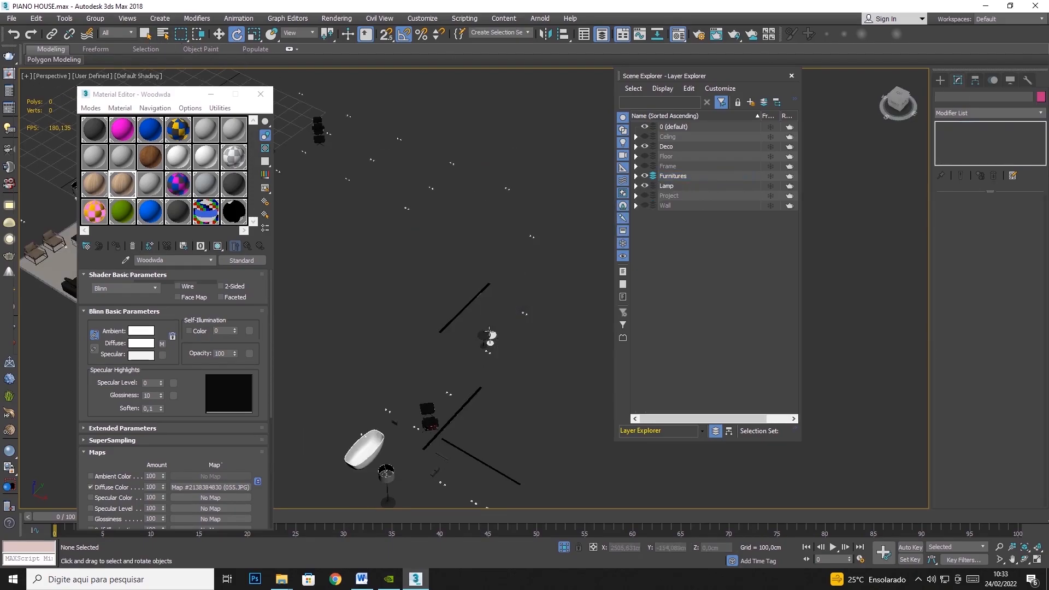
- Add a UVW Map modifier with Box mapping to the black and white round tables, Cylinder027 and Cylinder028
{"action": "scroll", "coordinate": [489, 338], "scroll_direction": "up", "scroll_amount": 6}
{"action": "left_click", "coordinate": [470, 350]}
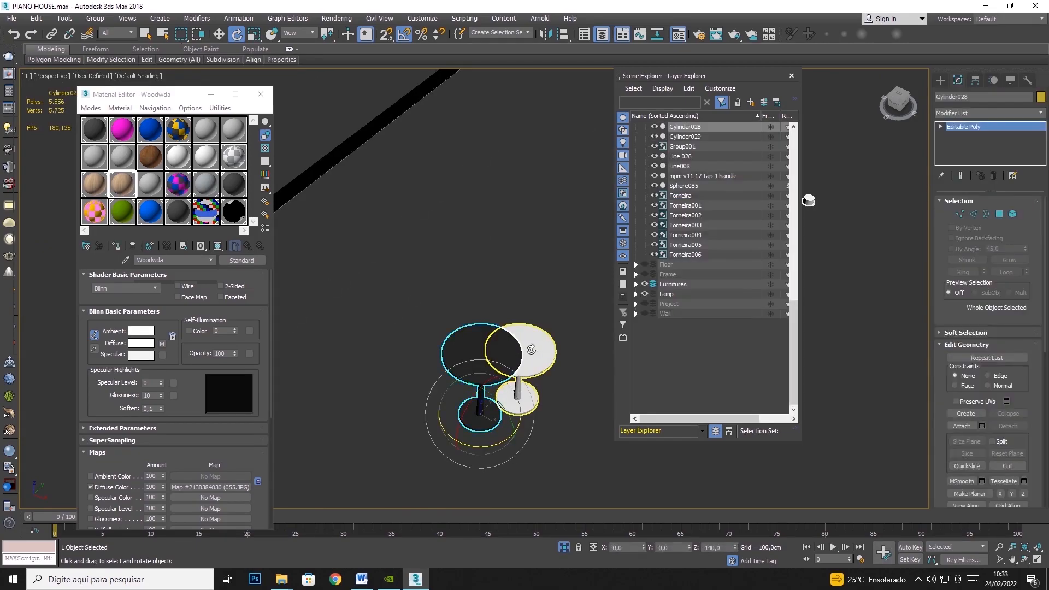
{"action": "left_click", "coordinate": [530, 350], "text": "ctrl"}
{"action": "left_click", "coordinate": [1041, 113]}
{"action": "left_click_drag", "start_coordinate": [1041, 156], "coordinate": [1025, 495]}
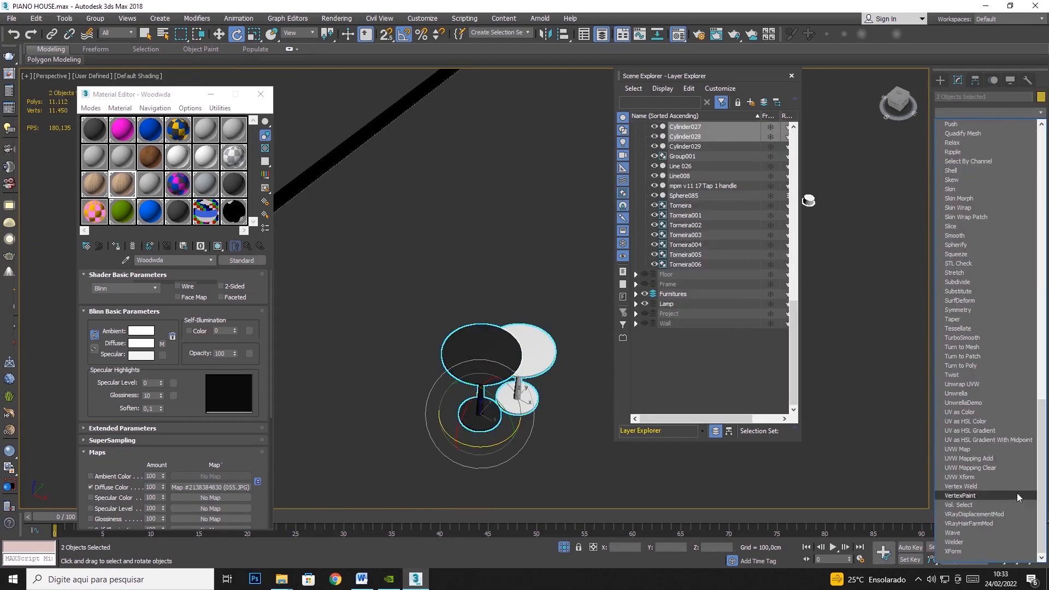
{"action": "left_click", "coordinate": [974, 449]}
{"action": "left_click", "coordinate": [977, 264]}
- Set the length, width and height of the two round tables' Box mapping to 100 cm
{"action": "type", "text": "100"}
{"action": "key", "text": "Tab"}
{"action": "type", "text": "100"}
{"action": "key", "text": "Tab"}
{"action": "type", "text": "100"}
{"action": "key", "text": "Tab"}
- Hide the two finished round tables
{"action": "right_click", "coordinate": [485, 356]}
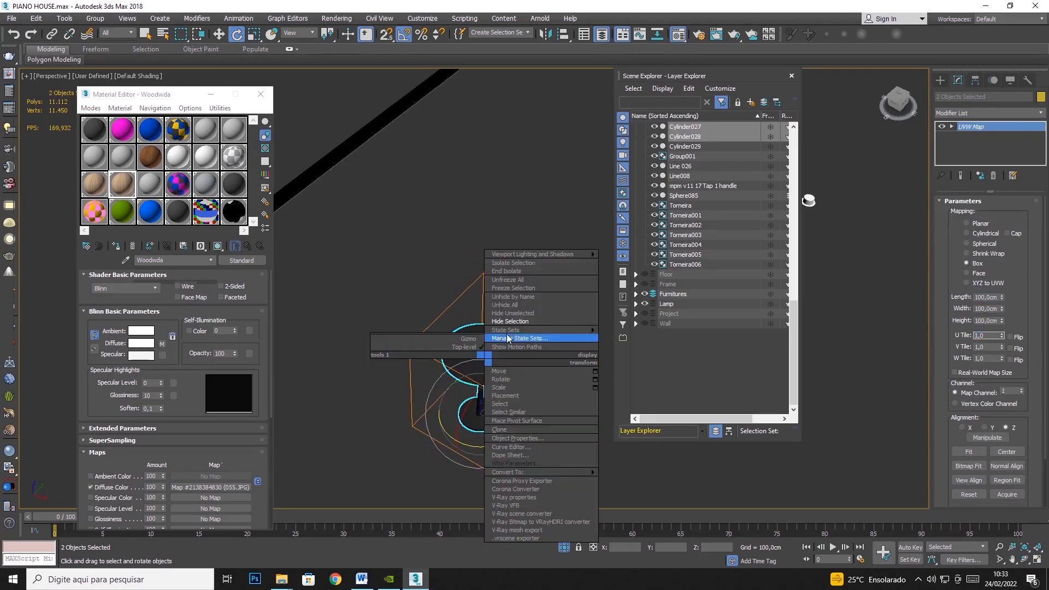
{"action": "left_click", "coordinate": [511, 320]}
- Add a UVW Map modifier to the white oval Group004 with Box mapping and length, width and height of 100 cm
{"action": "left_click", "coordinate": [376, 328]}
{"action": "left_click", "coordinate": [1041, 112]}
{"action": "scroll", "coordinate": [977, 240], "scroll_direction": "down", "scroll_amount": 10}
{"action": "left_click", "coordinate": [972, 449]}
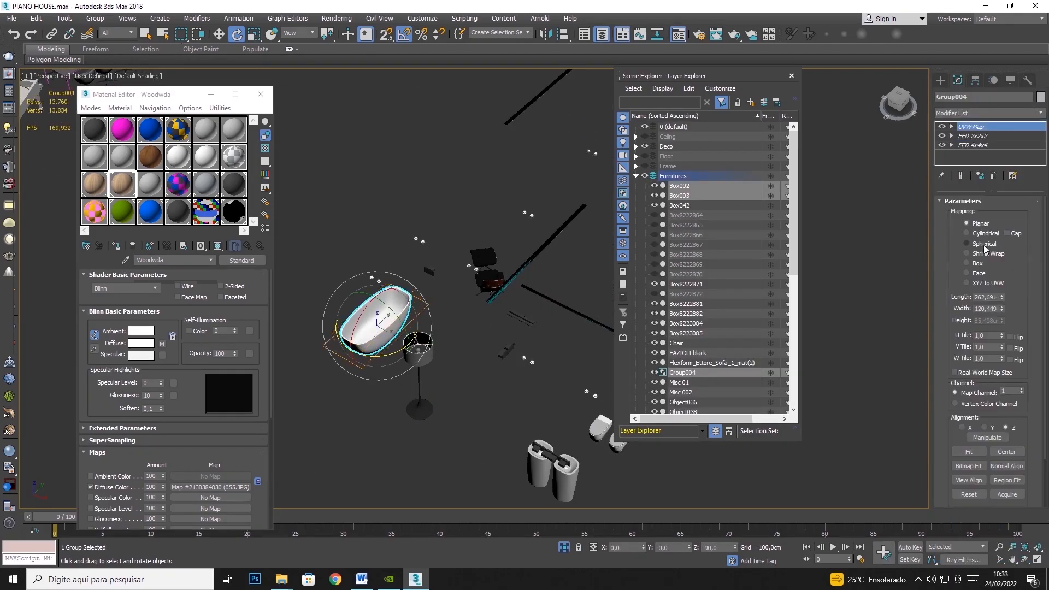
{"action": "double_click", "coordinate": [976, 297]}
{"action": "type", "text": "100"}
{"action": "key", "text": "Tab"}
{"action": "type", "text": "100"}
{"action": "key", "text": "Tab"}
{"action": "type", "text": "100"}
{"action": "key", "text": "Tab"}
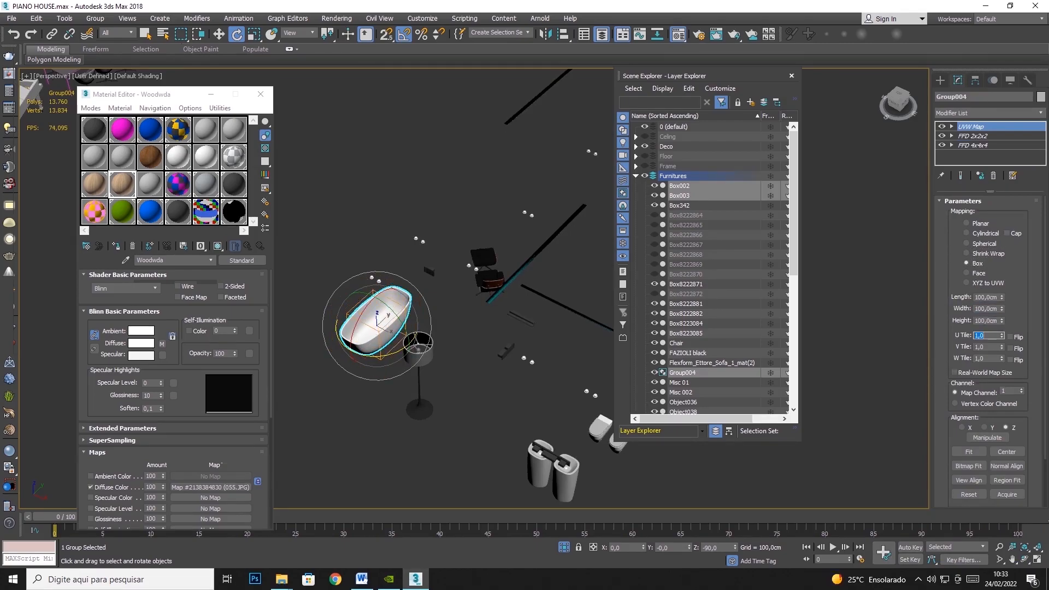
- Hide the white oval Group004 and the dark furniture piece Object039 beside it
{"action": "right_click", "coordinate": [375, 298]}
{"action": "left_click", "coordinate": [415, 280]}
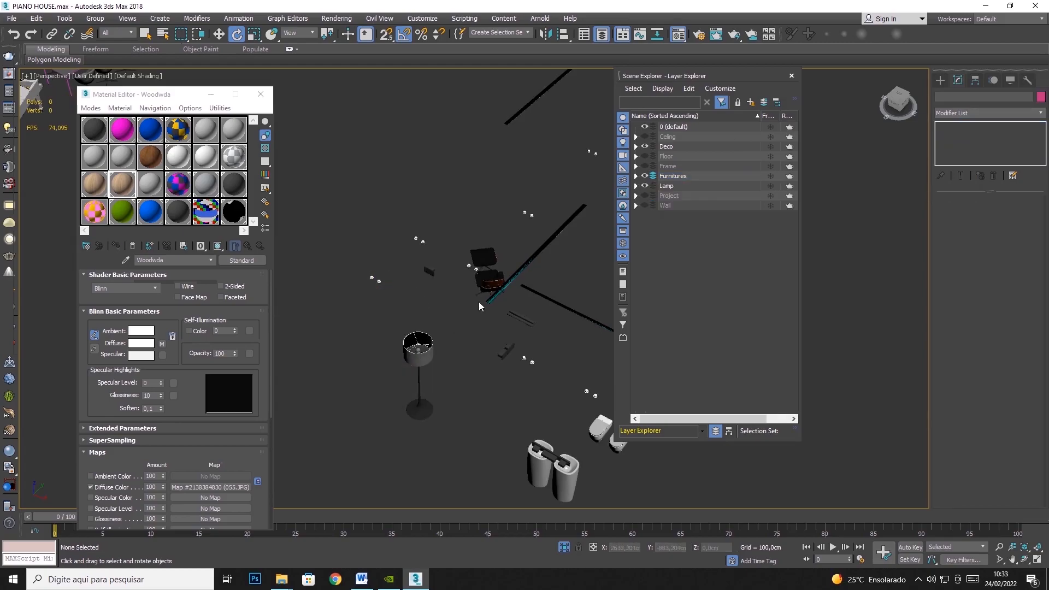
{"action": "left_click", "coordinate": [485, 295]}
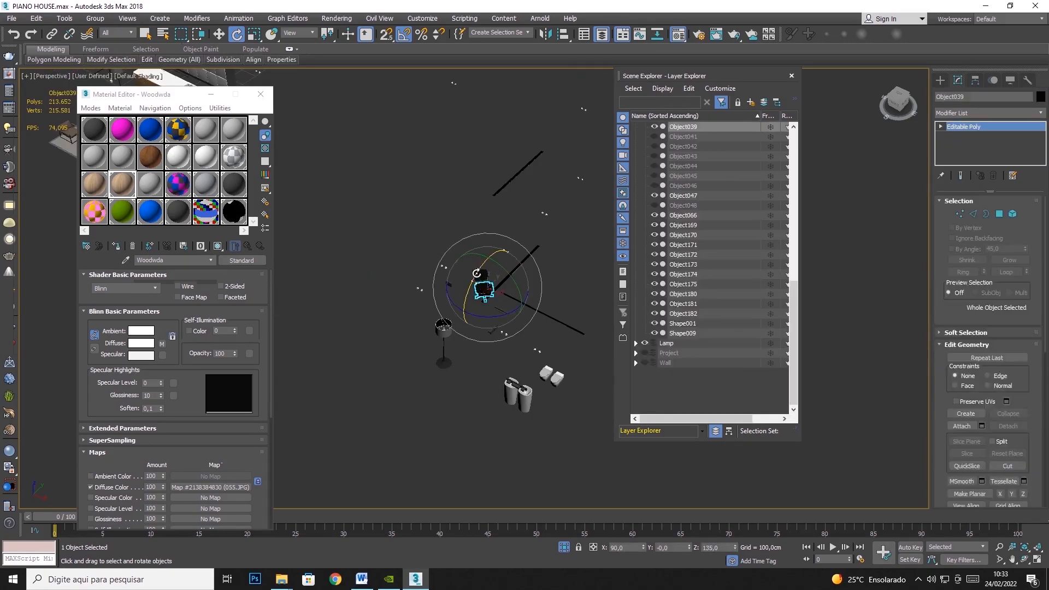
{"action": "right_click", "coordinate": [481, 284]}
{"action": "left_click", "coordinate": [511, 253]}
- Assign the Woodwda material to the dining table, Box342
{"action": "scroll", "coordinate": [504, 297], "scroll_direction": "down", "scroll_amount": 10}
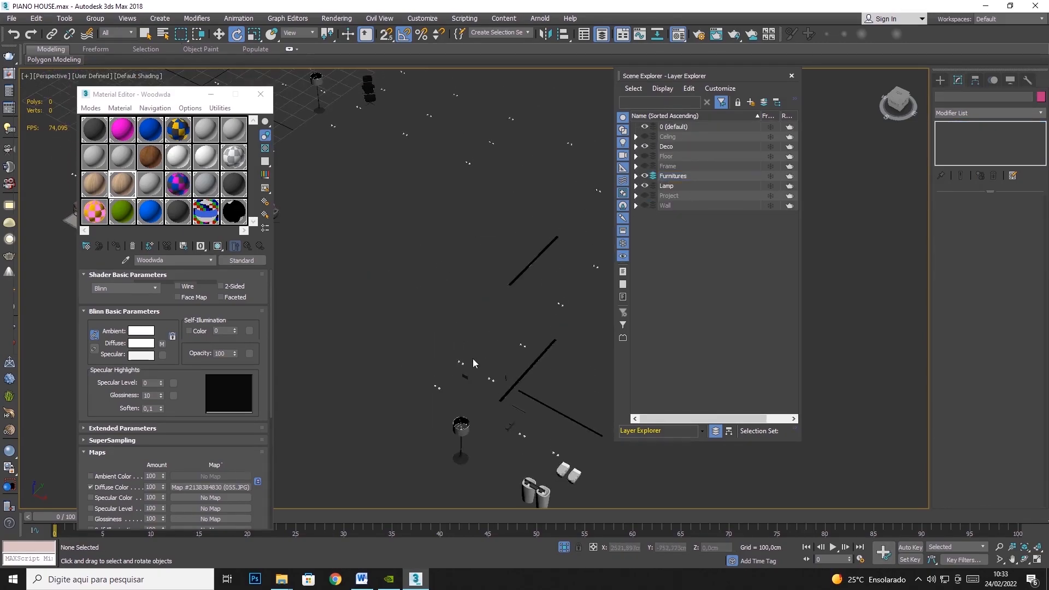
{"action": "scroll", "coordinate": [486, 327], "scroll_direction": "up", "scroll_amount": 8}
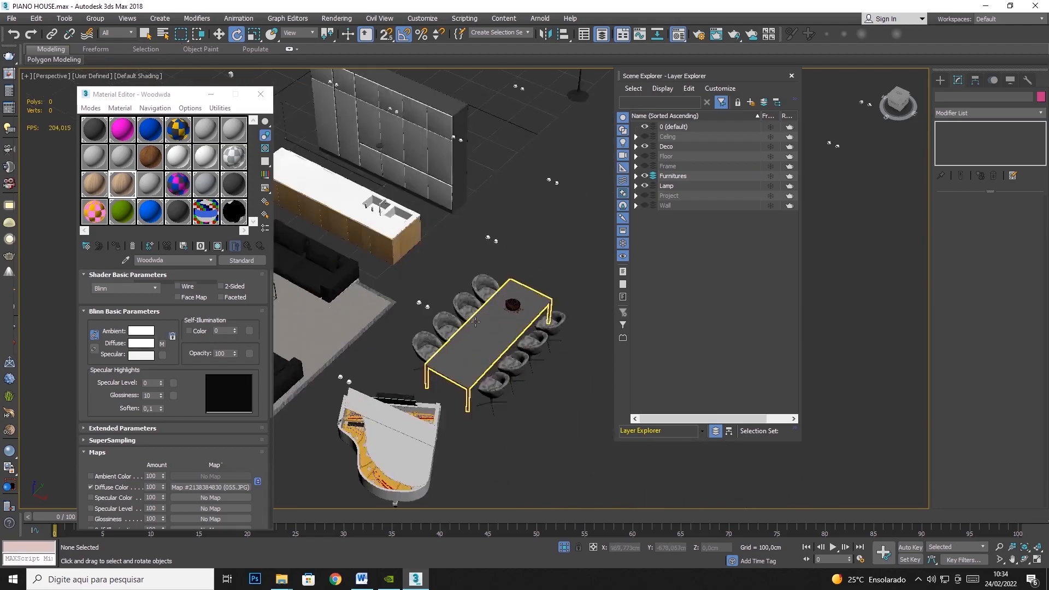
{"action": "left_click", "coordinate": [522, 288]}
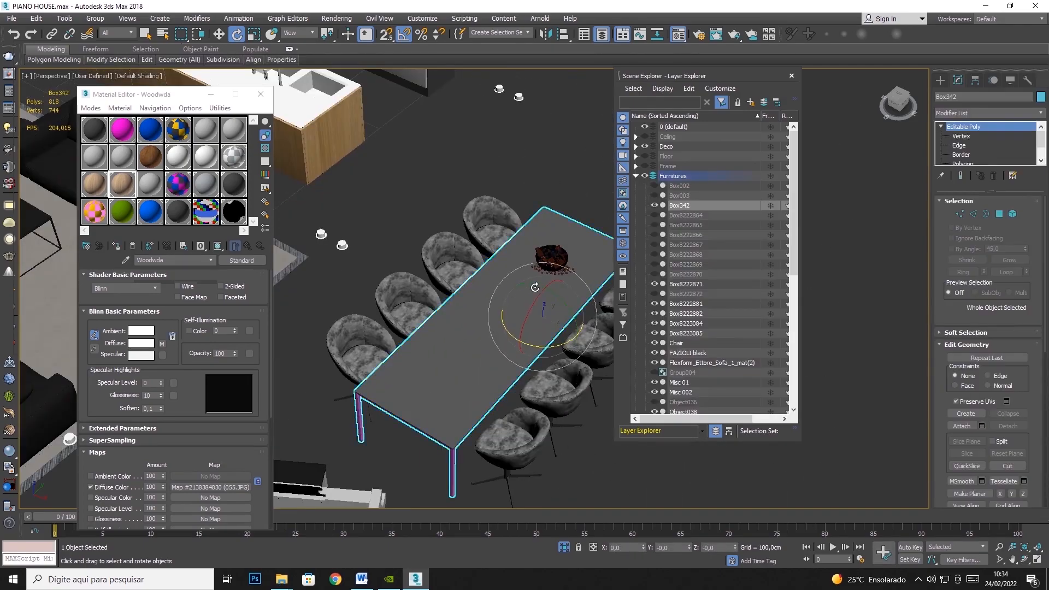
{"action": "left_click", "coordinate": [116, 248]}
{"action": "scroll", "coordinate": [422, 408], "scroll_direction": "up", "scroll_amount": 10}
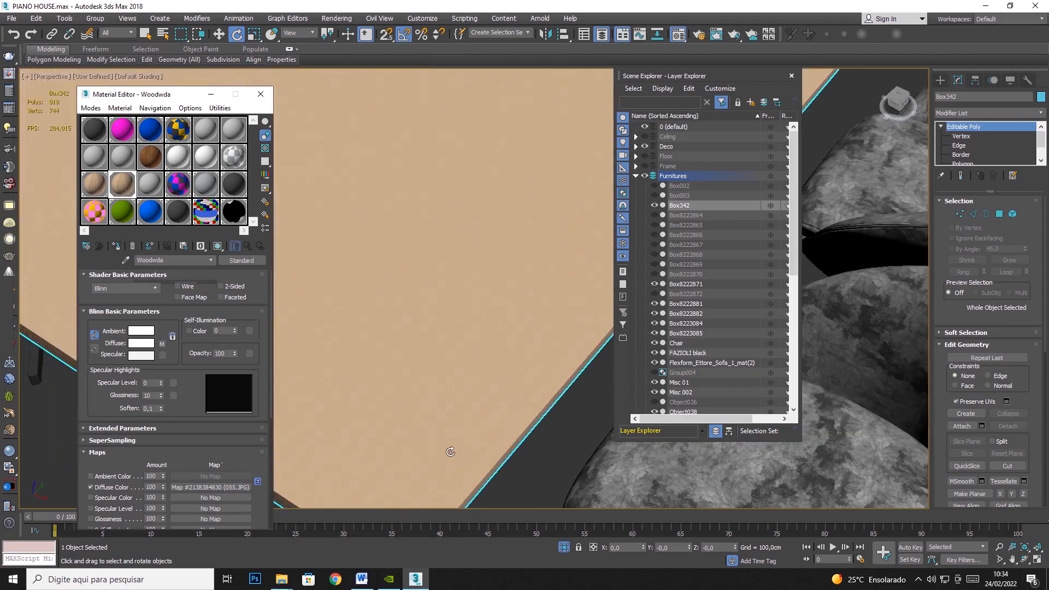
- Add a UVW Map modifier to the dining table with Box mapping and length, width and height of 100 cm
{"action": "scroll", "coordinate": [450, 452], "scroll_direction": "down", "scroll_amount": 5}
{"action": "left_click", "coordinate": [1038, 115]}
{"action": "left_click_drag", "start_coordinate": [1041, 156], "coordinate": [1042, 443]}
{"action": "left_click", "coordinate": [957, 449]}
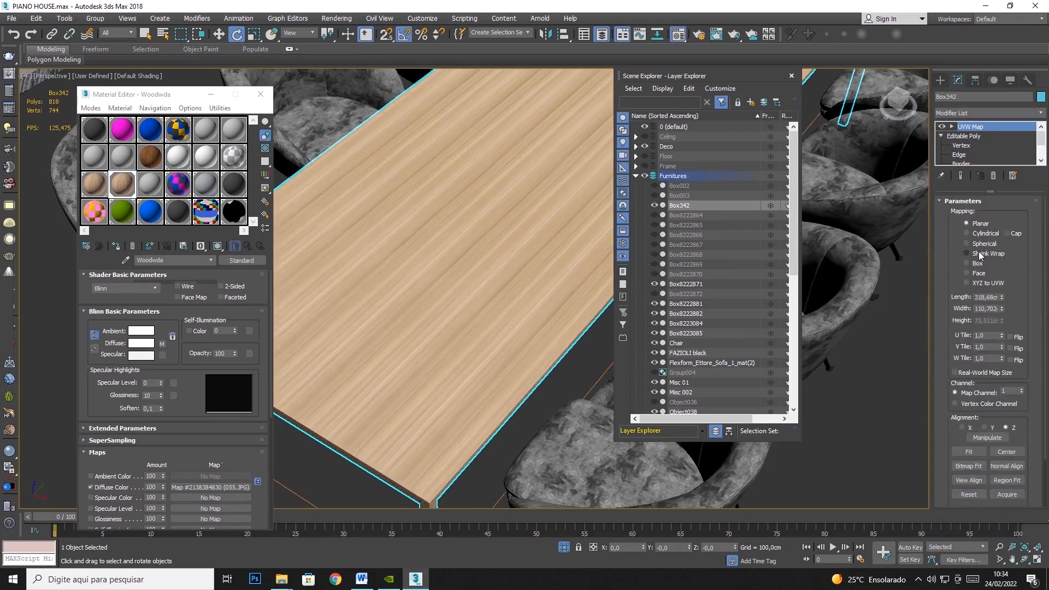
{"action": "type", "text": "100"}
{"action": "key", "text": "Tab"}
{"action": "type", "text": "100"}
{"action": "key", "text": "Tab"}
{"action": "type", "text": "100"}
{"action": "key", "text": "Tab"}
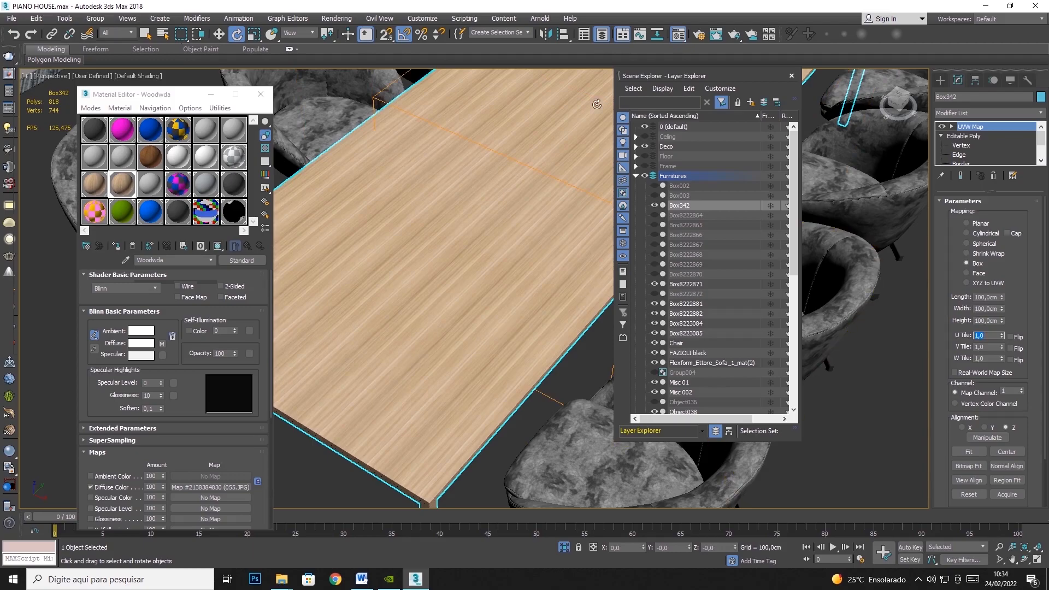
- Rotate the dining table's mapping gizmo so the wood grain follows the tabletop's long edge
{"action": "middle_click_drag", "start_coordinate": [469, 329], "coordinate": [521, 227]}
{"action": "left_click", "coordinate": [1025, 560]}
{"action": "left_click_drag", "start_coordinate": [543, 367], "coordinate": [414, 255]}
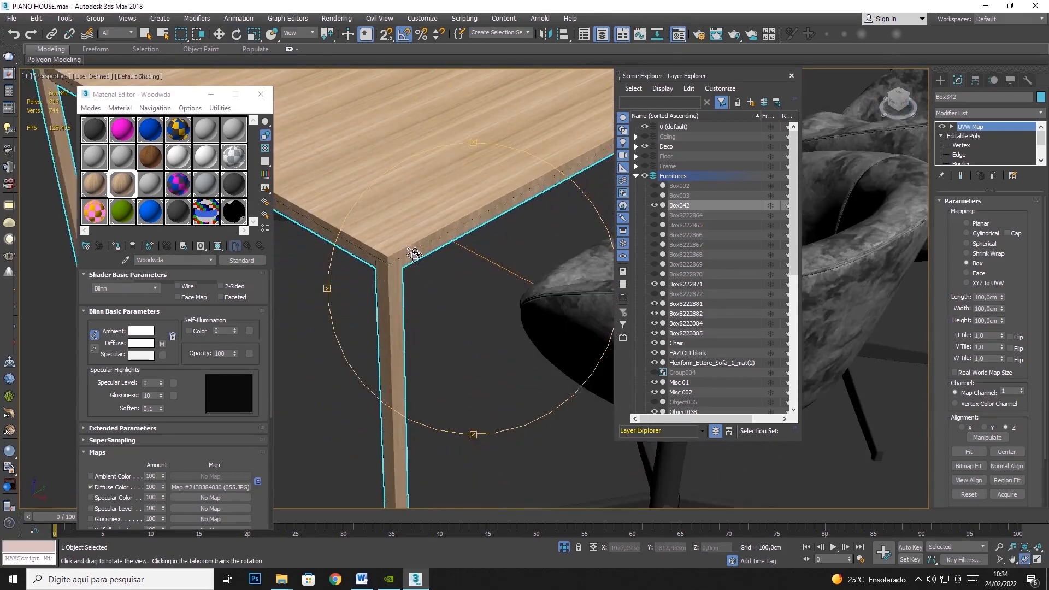
{"action": "left_click", "coordinate": [238, 34]}
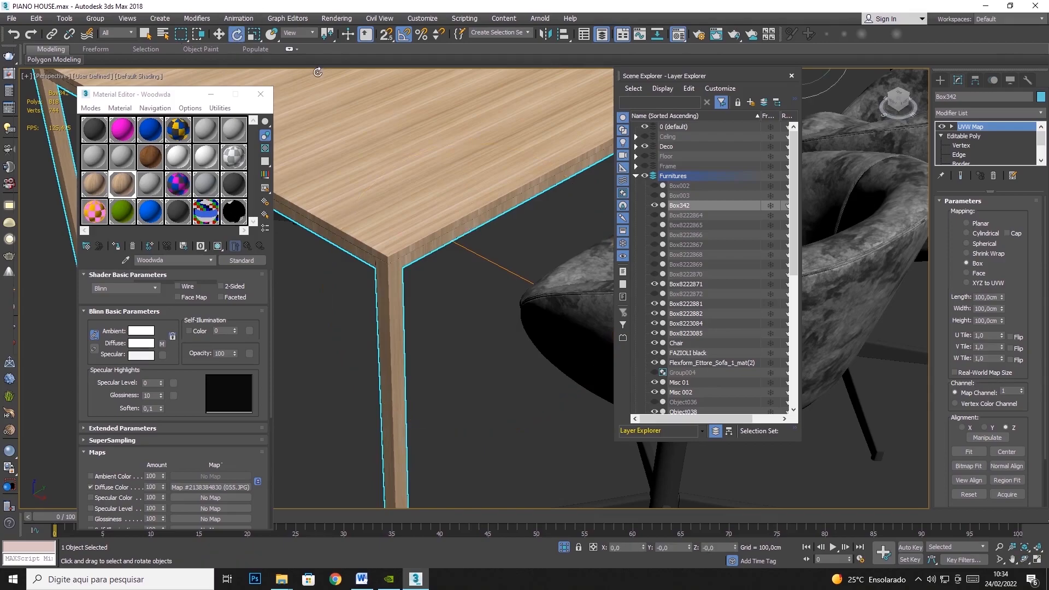
{"action": "scroll", "coordinate": [466, 112], "scroll_direction": "down", "scroll_amount": 3}
{"action": "middle_click_drag", "start_coordinate": [555, 145], "coordinate": [286, 315]}
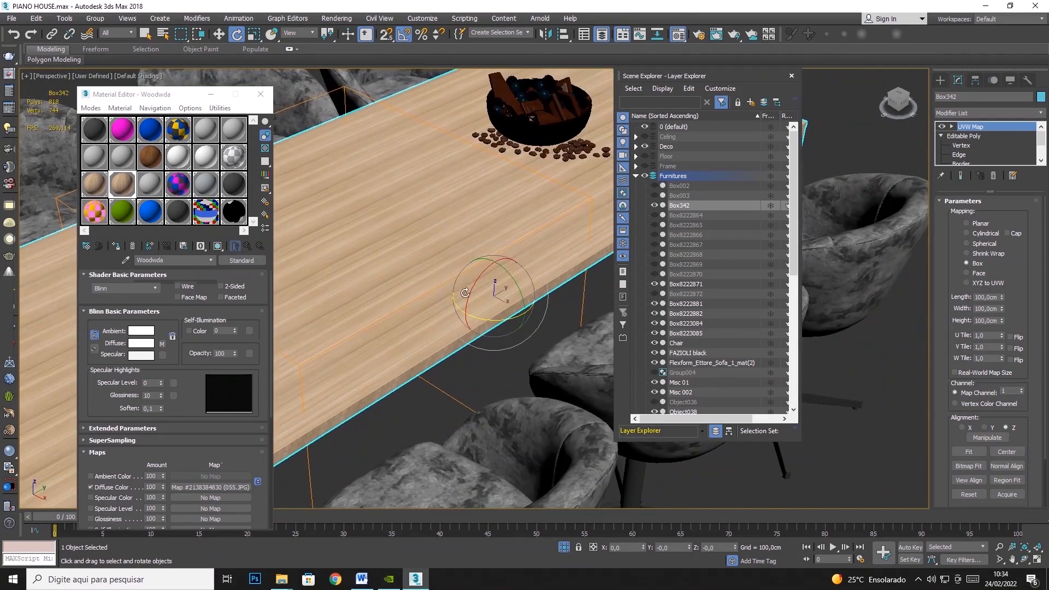
{"action": "left_click", "coordinate": [972, 127]}
{"action": "left_click_drag", "start_coordinate": [311, 344], "coordinate": [364, 306]}
{"action": "middle_click_drag", "start_coordinate": [444, 310], "coordinate": [532, 225]}
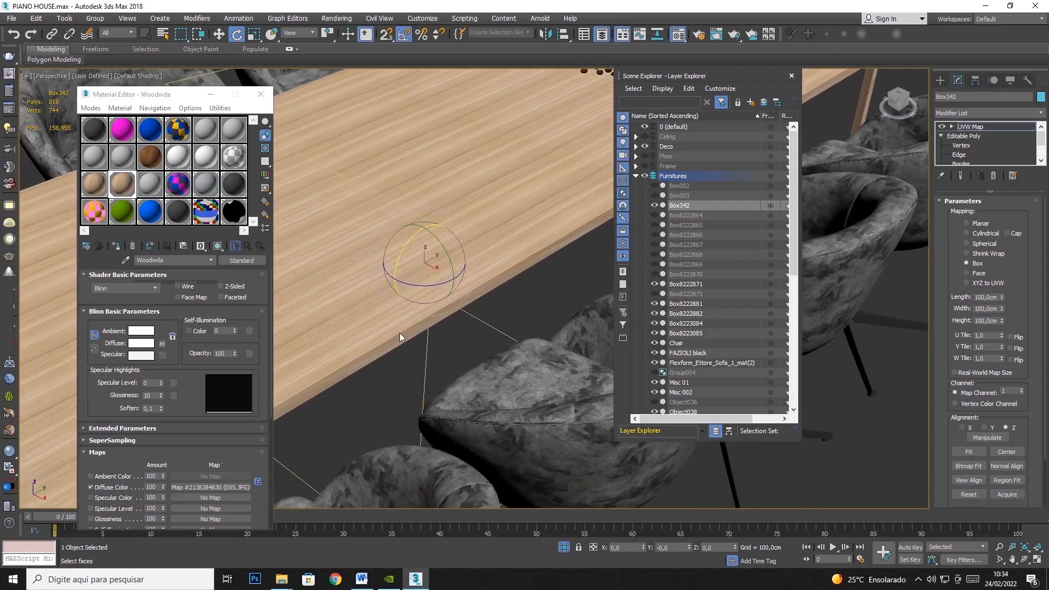
{"action": "key", "text": "ctrl+z"}
{"action": "left_click_drag", "start_coordinate": [397, 266], "coordinate": [434, 221]}
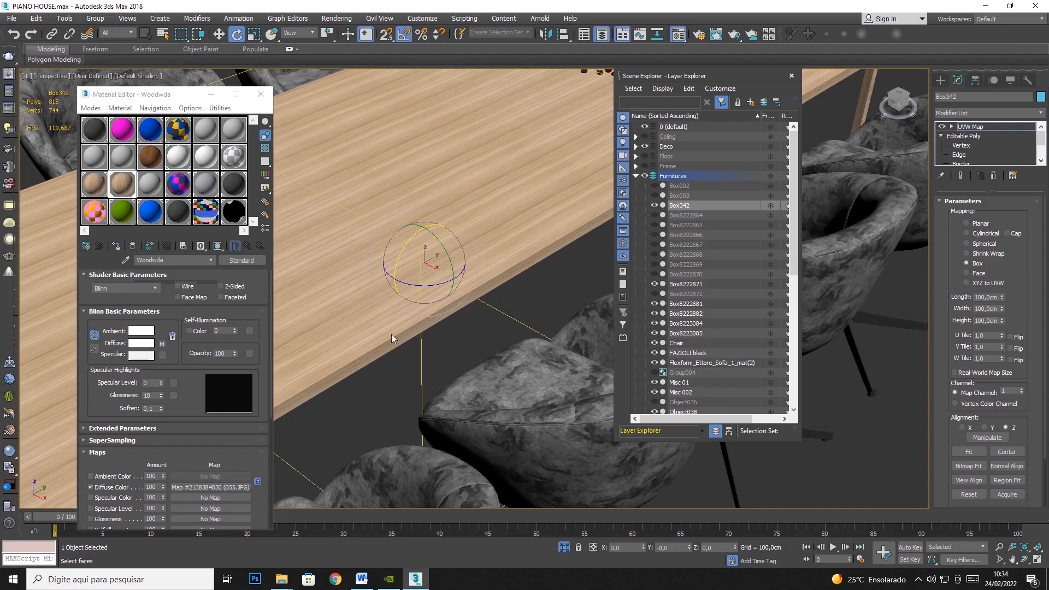
- Rotate the mapping gizmo again so the wood grain follows the tabletop's short end edge
{"action": "scroll", "coordinate": [391, 334], "scroll_direction": "up", "scroll_amount": 4}
{"action": "scroll", "coordinate": [391, 334], "scroll_direction": "down", "scroll_amount": 2}
{"action": "middle_click_drag", "start_coordinate": [387, 336], "coordinate": [785, 169]}
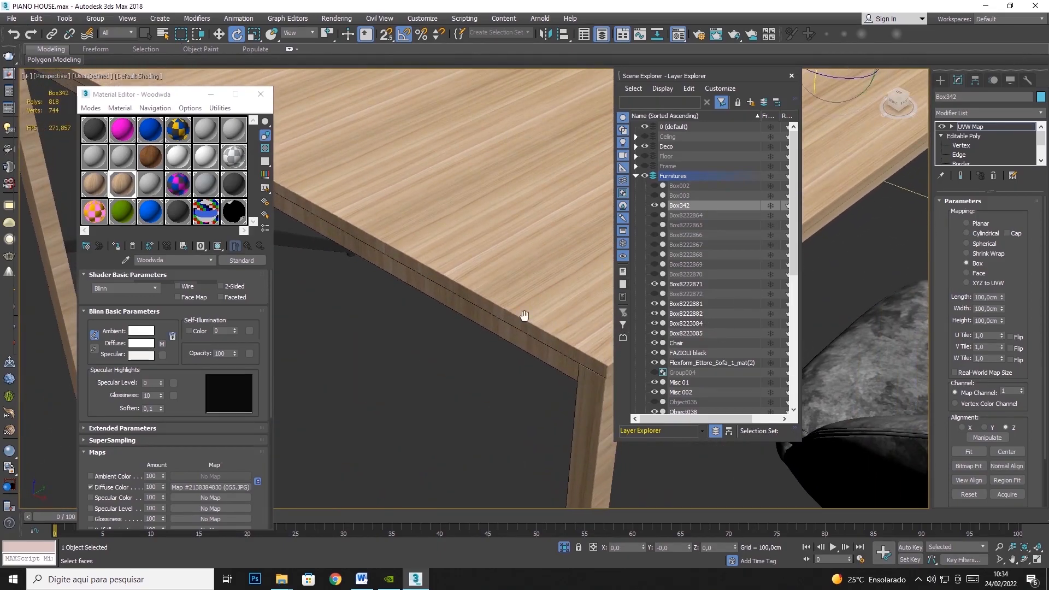
{"action": "scroll", "coordinate": [492, 317], "scroll_direction": "down", "scroll_amount": 5}
{"action": "scroll", "coordinate": [556, 221], "scroll_direction": "up", "scroll_amount": 6}
{"action": "left_click_drag", "start_coordinate": [568, 195], "coordinate": [582, 243]}
{"action": "middle_click_drag", "start_coordinate": [474, 365], "coordinate": [524, 311], "text": "alt"}
{"action": "middle_click_drag", "start_coordinate": [524, 312], "coordinate": [840, 88]}
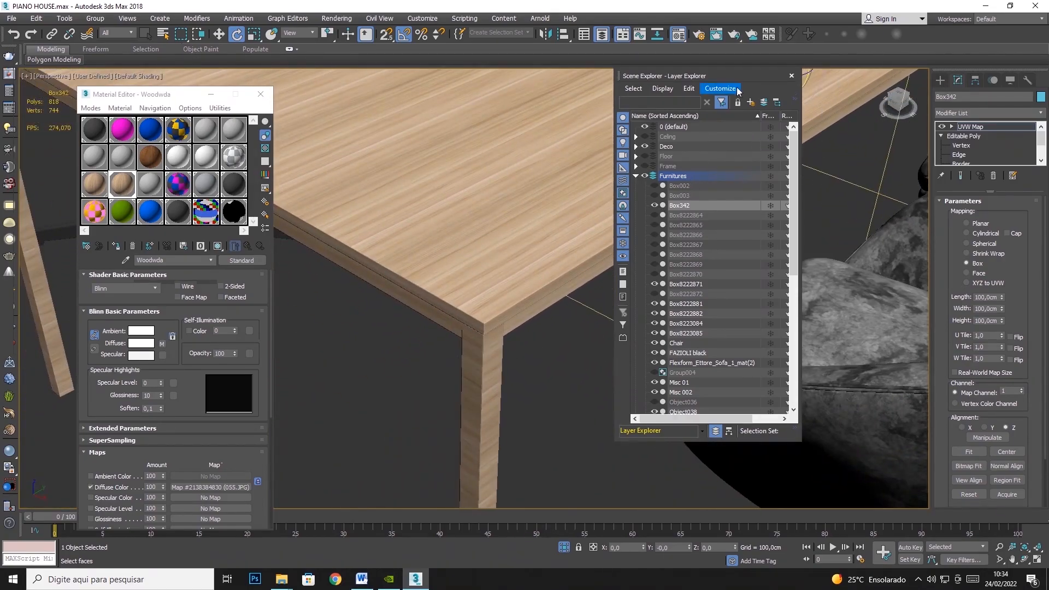
- Close the Scene Explorer and convert the dining table to an Editable Poly
{"action": "left_click", "coordinate": [791, 75]}
{"action": "right_click", "coordinate": [540, 235]}
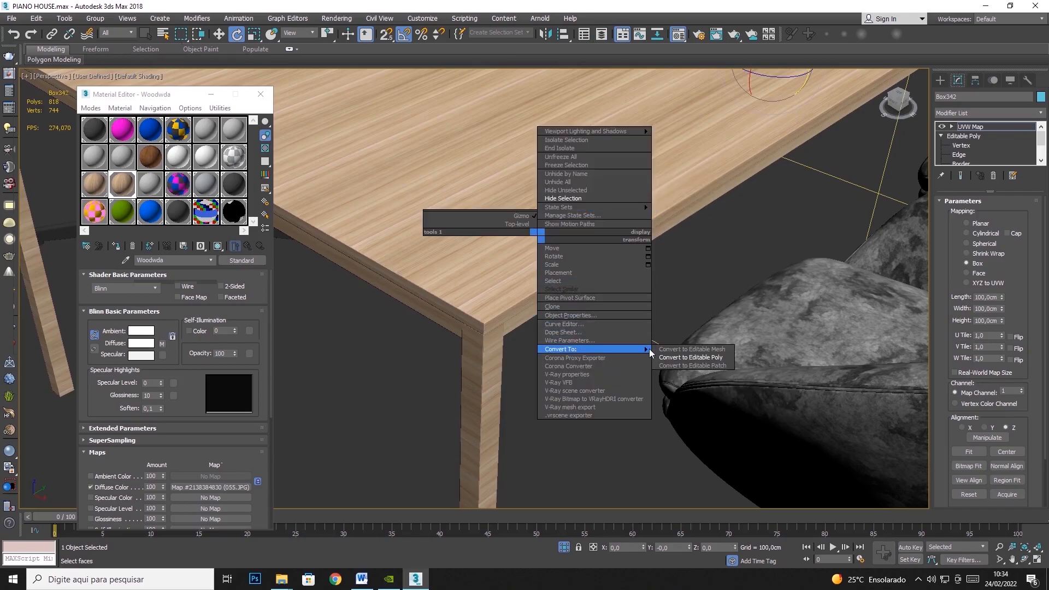
{"action": "left_click", "coordinate": [673, 358]}
- Select the four leg elements of the dining table at Element level
{"action": "key", "text": "4"}
{"action": "key", "text": "5"}
{"action": "left_click", "coordinate": [482, 432]}
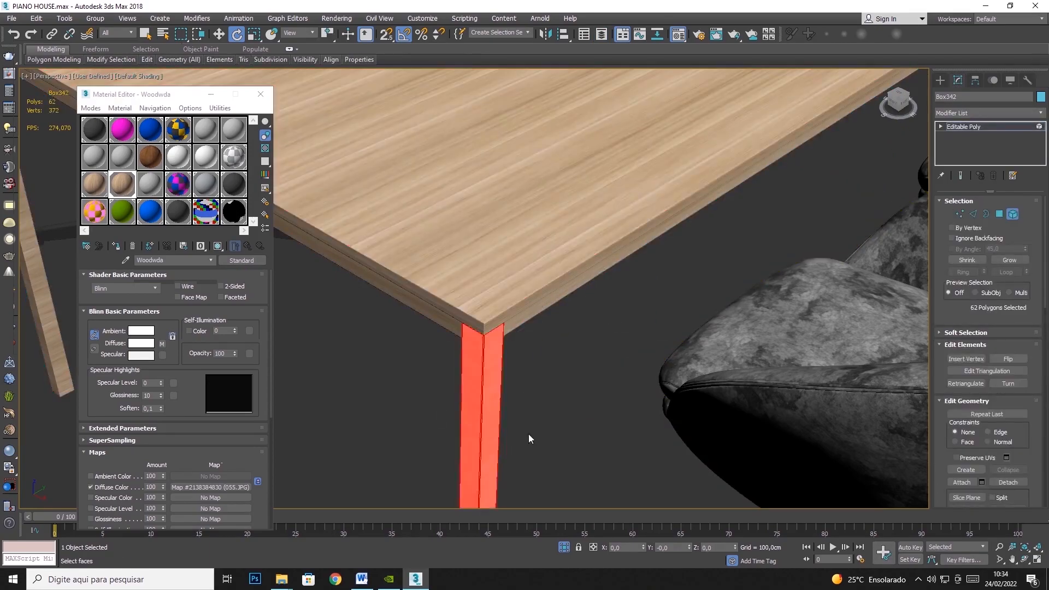
{"action": "scroll", "coordinate": [556, 362], "scroll_direction": "down", "scroll_amount": 8}
{"action": "left_click", "coordinate": [706, 226], "text": "ctrl"}
{"action": "middle_click_drag", "start_coordinate": [615, 251], "coordinate": [751, 249]}
{"action": "left_click", "coordinate": [488, 363], "text": "ctrl"}
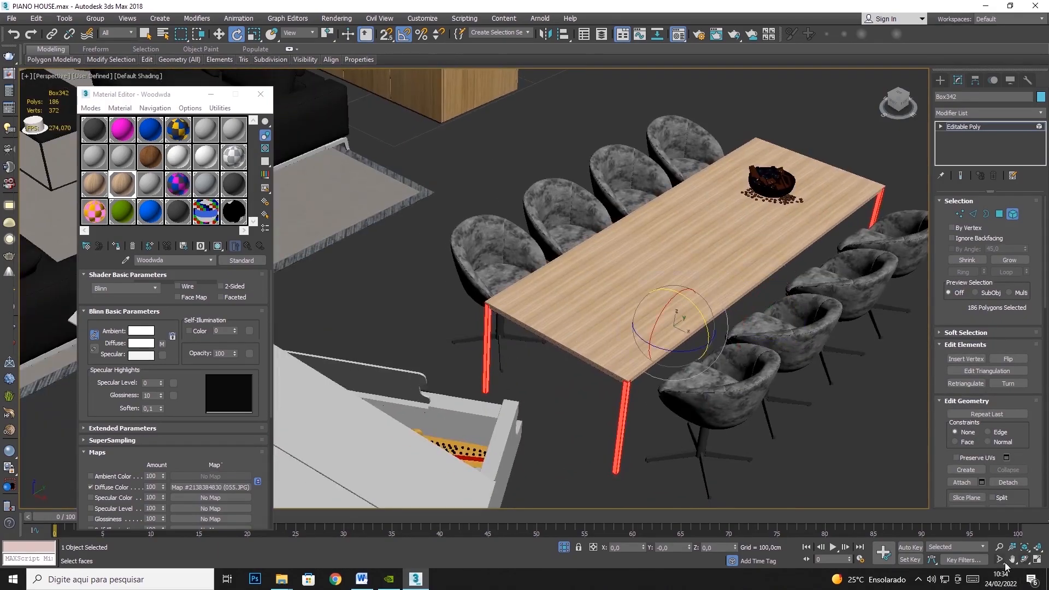
{"action": "left_click", "coordinate": [1025, 561]}
{"action": "left_click_drag", "start_coordinate": [628, 246], "coordinate": [333, 230]}
{"action": "middle_click_drag", "start_coordinate": [491, 309], "coordinate": [471, 219]}
{"action": "left_click", "coordinate": [146, 34]}
{"action": "left_click", "coordinate": [499, 405], "text": "ctrl"}
- Add a UVW Map modifier to the selected table legs with Box mapping and length, width and height of 100 cm
{"action": "scroll", "coordinate": [597, 313], "scroll_direction": "up", "scroll_amount": 10}
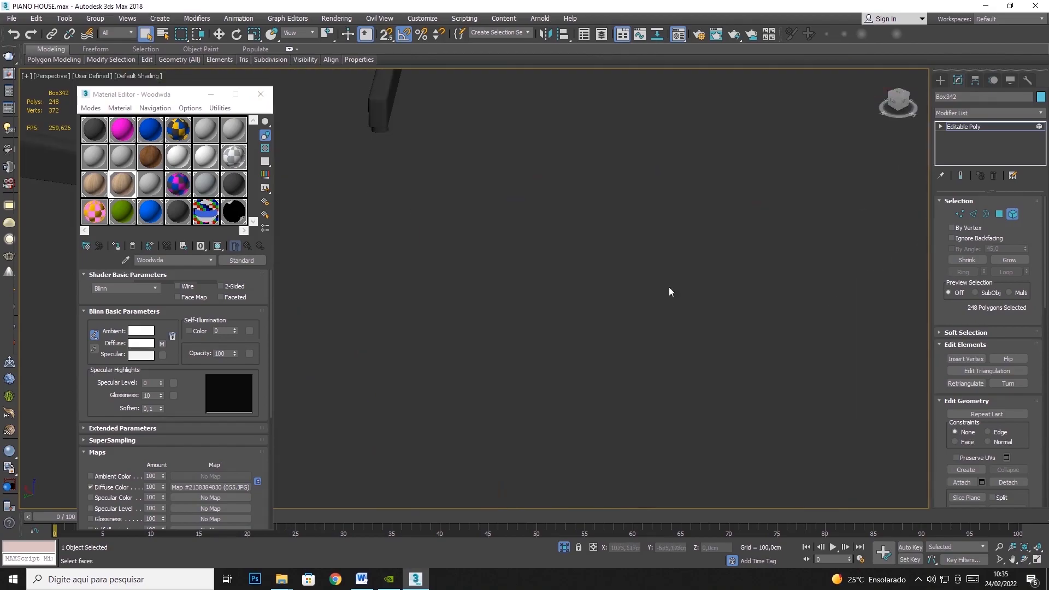
{"action": "scroll", "coordinate": [494, 307], "scroll_direction": "down", "scroll_amount": 8}
{"action": "left_click", "coordinate": [1024, 116]}
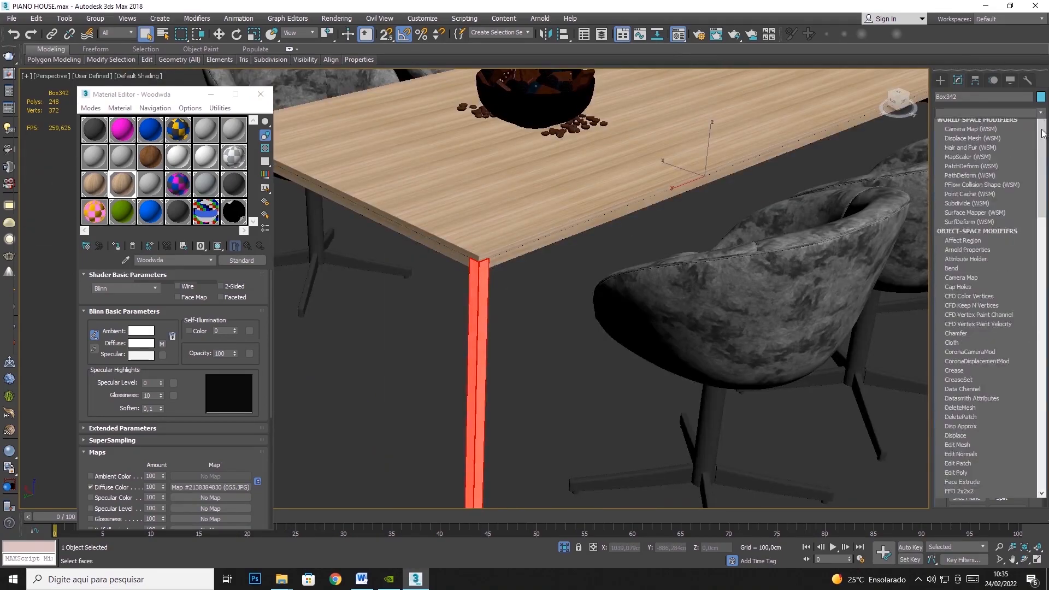
{"action": "scroll", "coordinate": [978, 382], "scroll_direction": "down", "scroll_amount": 15}
{"action": "left_click", "coordinate": [957, 449]}
{"action": "left_click", "coordinate": [976, 264]}
{"action": "double_click", "coordinate": [976, 296]}
{"action": "type", "text": "100"}
{"action": "key", "text": "Tab"}
{"action": "type", "text": "100"}
{"action": "key", "text": "Tab"}
{"action": "type", "text": "100"}
{"action": "key", "text": "Tab"}
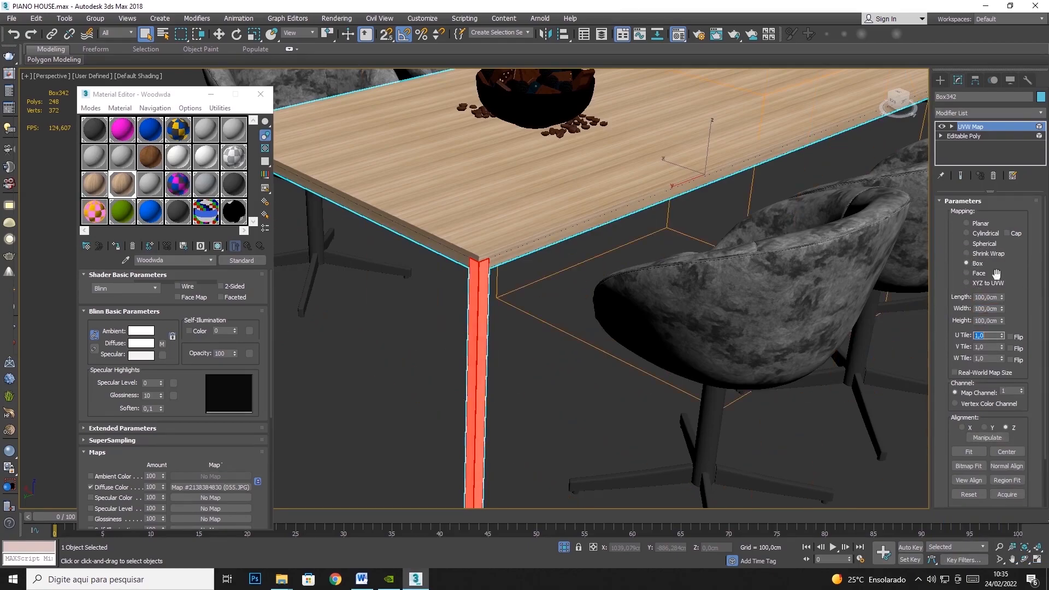
- Examine the wood grain on the dining table's legs and edges, and deselect the table
{"action": "scroll", "coordinate": [467, 342], "scroll_direction": "up", "scroll_amount": 6}
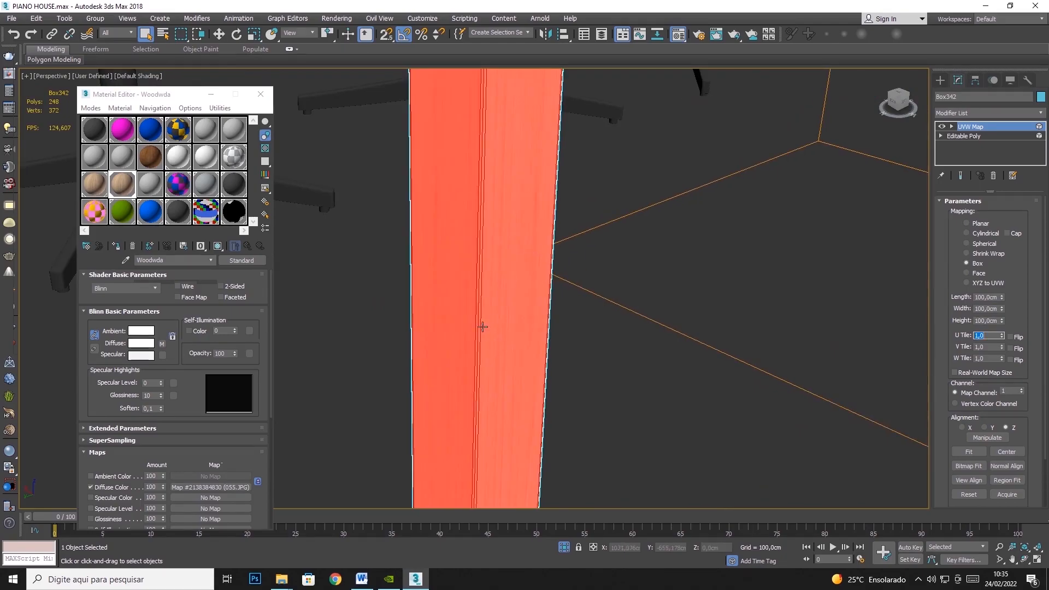
{"action": "scroll", "coordinate": [461, 328], "scroll_direction": "down", "scroll_amount": 5}
{"action": "middle_click_drag", "start_coordinate": [412, 251], "coordinate": [589, 314], "text": "alt"}
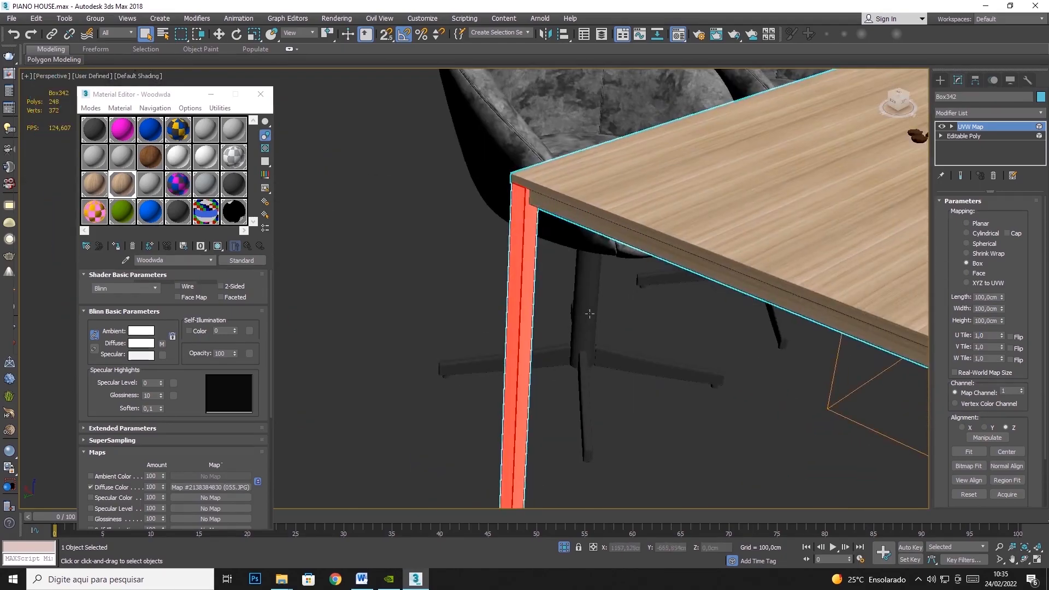
{"action": "scroll", "coordinate": [513, 328], "scroll_direction": "up", "scroll_amount": 4}
{"action": "scroll", "coordinate": [513, 328], "scroll_direction": "down", "scroll_amount": 2}
{"action": "left_click", "coordinate": [995, 126]}
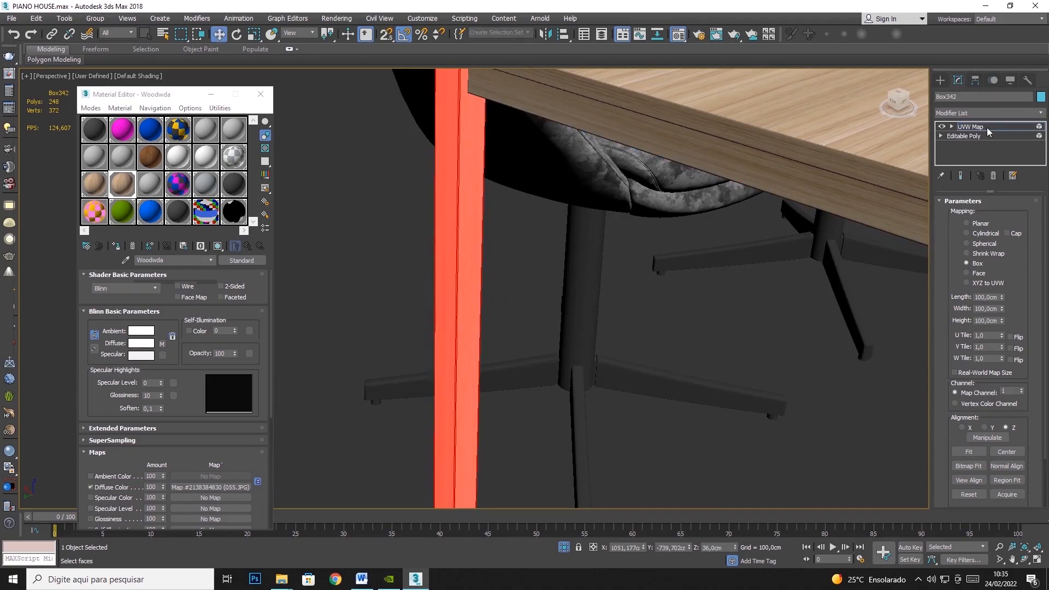
{"action": "left_click", "coordinate": [721, 316]}
{"action": "middle_click_drag", "start_coordinate": [627, 323], "coordinate": [490, 288]}
{"action": "scroll", "coordinate": [490, 287], "scroll_direction": "down", "scroll_amount": 5}
{"action": "middle_click_drag", "start_coordinate": [667, 352], "coordinate": [587, 310]}
{"action": "scroll", "coordinate": [587, 311], "scroll_direction": "up", "scroll_amount": 3}
{"action": "scroll", "coordinate": [587, 311], "scroll_direction": "down", "scroll_amount": 7}
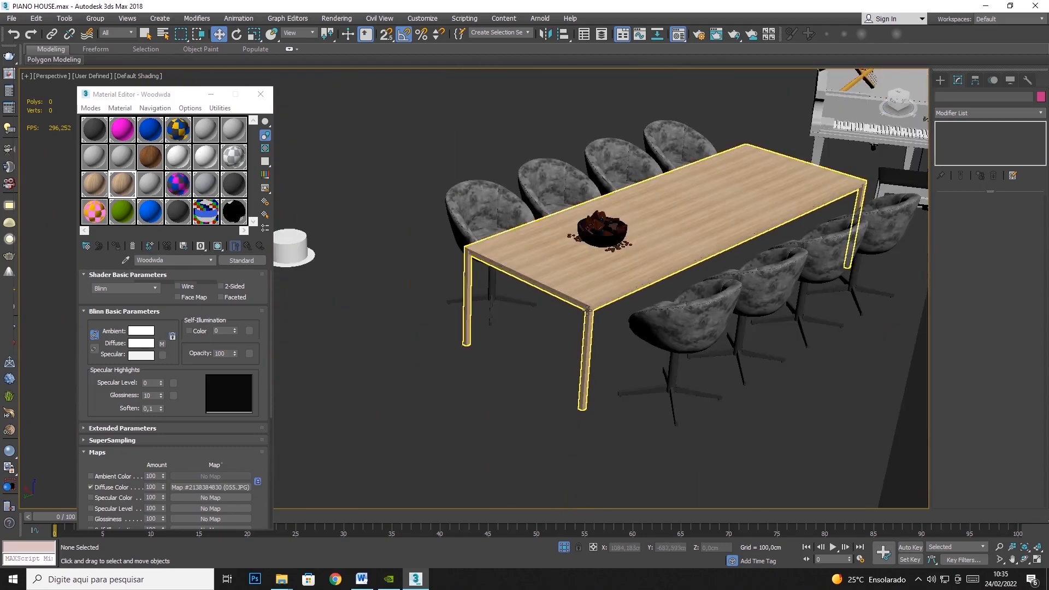
- Select the finished dining table and hide it
{"action": "left_click", "coordinate": [610, 281]}
{"action": "right_click", "coordinate": [610, 279]}
{"action": "left_click", "coordinate": [646, 241]}
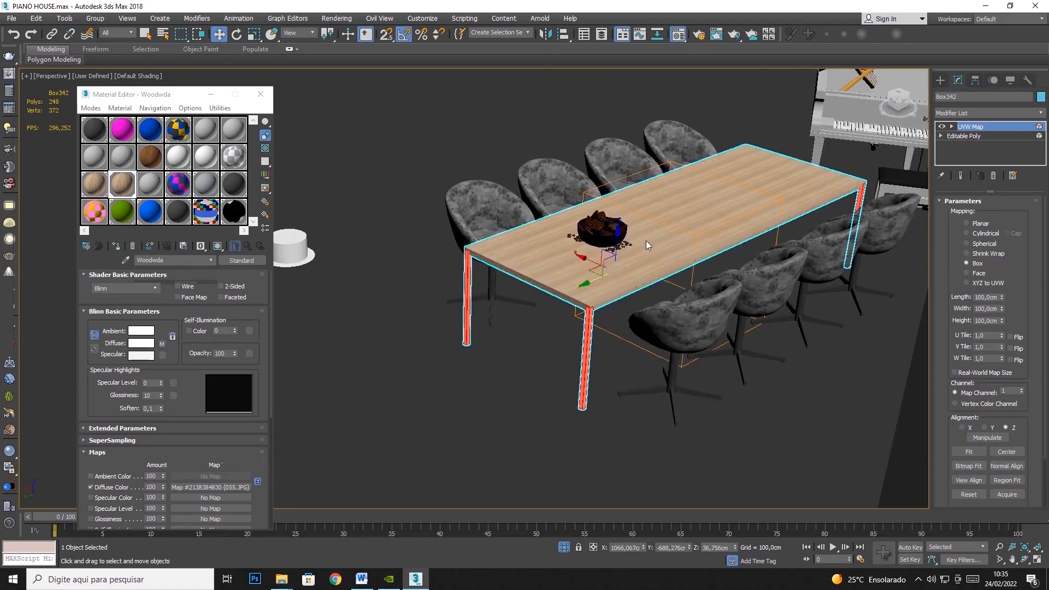
- Select all eight grey dining chairs in the two rows
{"action": "middle_click_drag", "start_coordinate": [788, 262], "coordinate": [498, 365]}
{"action": "middle_click_drag", "start_coordinate": [589, 317], "coordinate": [517, 335]}
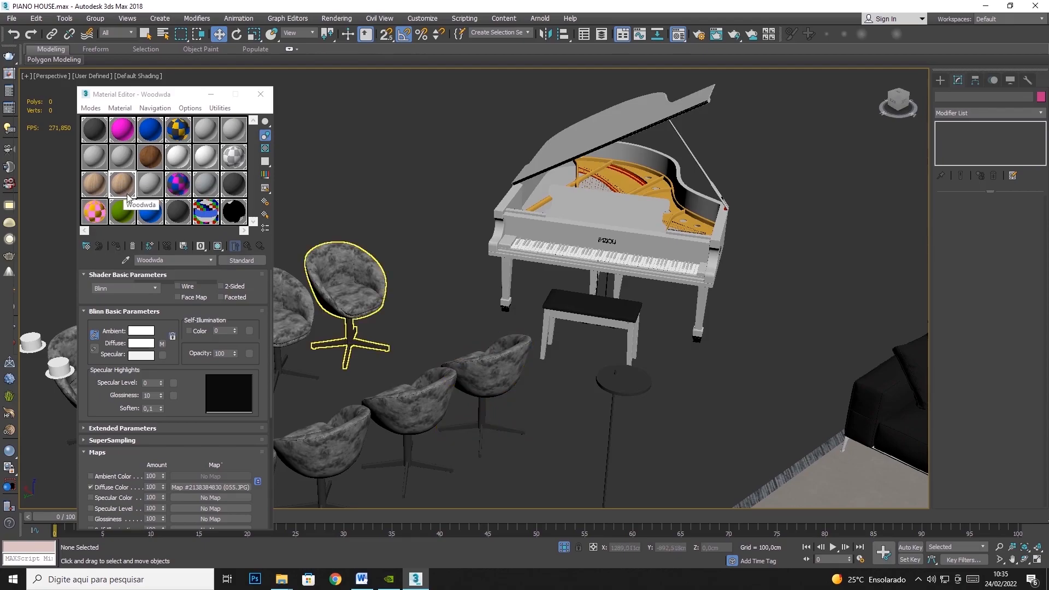
{"action": "left_click", "coordinate": [377, 292]}
{"action": "middle_click_drag", "start_coordinate": [432, 273], "coordinate": [513, 229]}
{"action": "left_click", "coordinate": [457, 243], "text": "ctrl"}
{"action": "left_click", "coordinate": [385, 265], "text": "ctrl"}
{"action": "left_click", "coordinate": [317, 287], "text": "ctrl"}
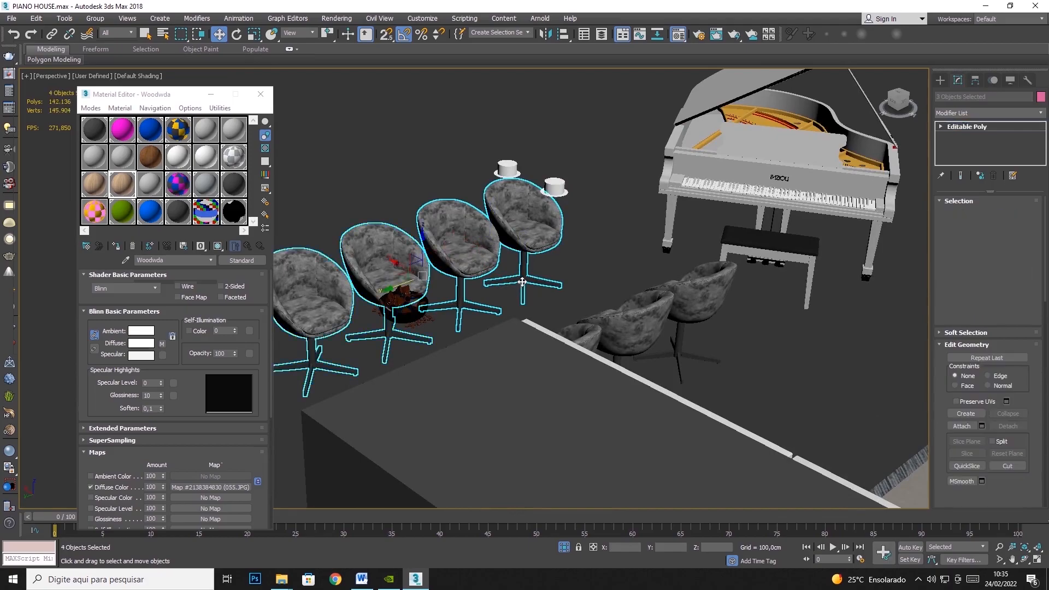
{"action": "middle_click_drag", "start_coordinate": [612, 306], "coordinate": [673, 460]}
{"action": "left_click", "coordinate": [761, 464], "text": "ctrl"}
{"action": "left_click", "coordinate": [705, 487], "text": "ctrl"}
{"action": "middle_click_drag", "start_coordinate": [703, 428], "coordinate": [722, 351]}
{"action": "left_click", "coordinate": [643, 463], "text": "ctrl"}
{"action": "left_click", "coordinate": [595, 478], "text": "ctrl"}
{"action": "scroll", "coordinate": [406, 408], "scroll_direction": "up", "scroll_amount": 5}
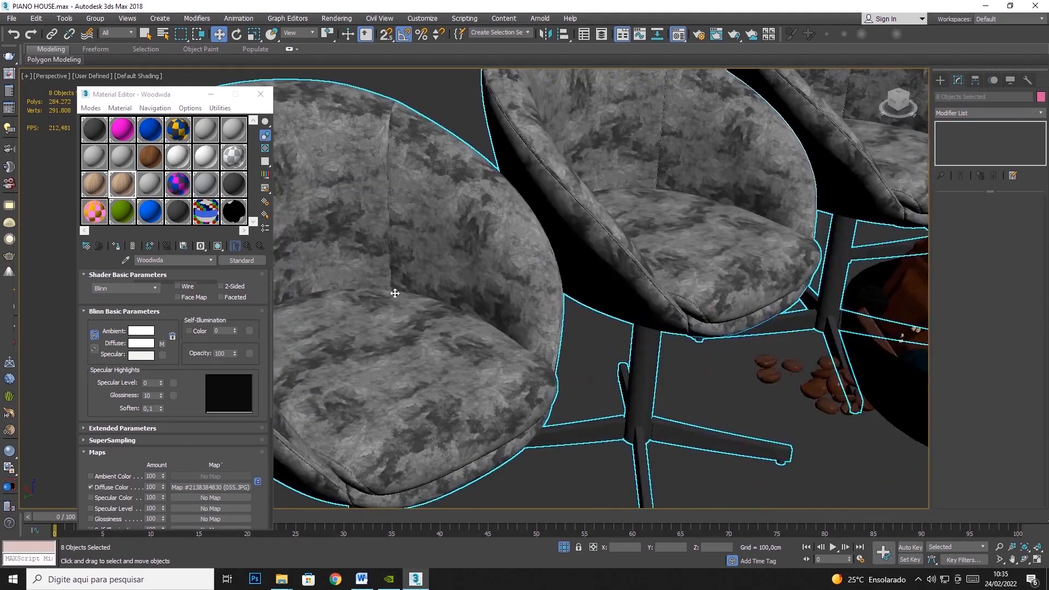
{"action": "scroll", "coordinate": [392, 238], "scroll_direction": "up", "scroll_amount": 5}
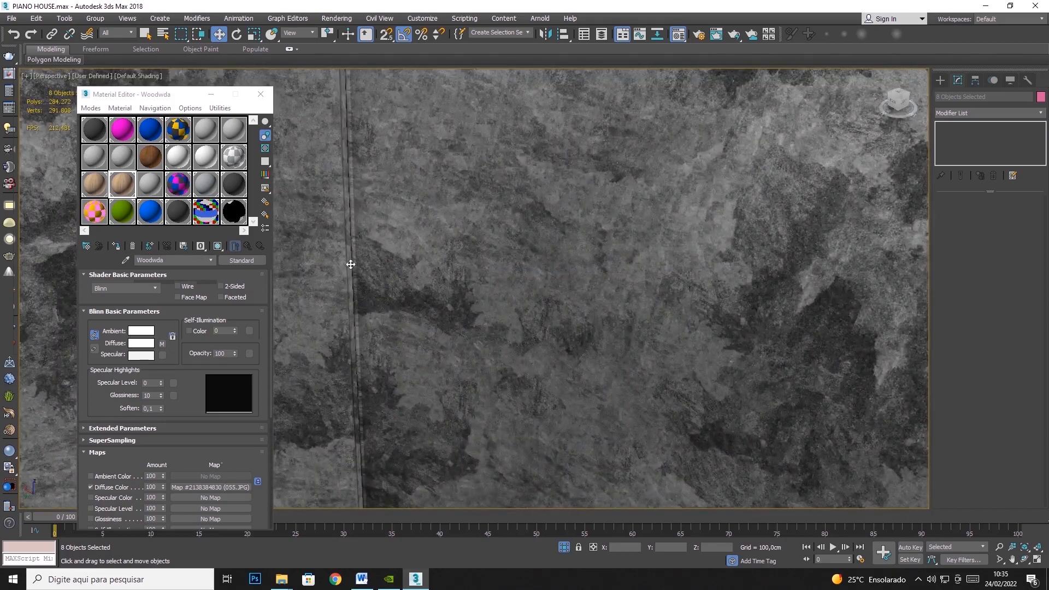
{"action": "scroll", "coordinate": [351, 264], "scroll_direction": "down", "scroll_amount": 10}
{"action": "right_click", "coordinate": [490, 295]}
{"action": "left_click", "coordinate": [597, 263]}
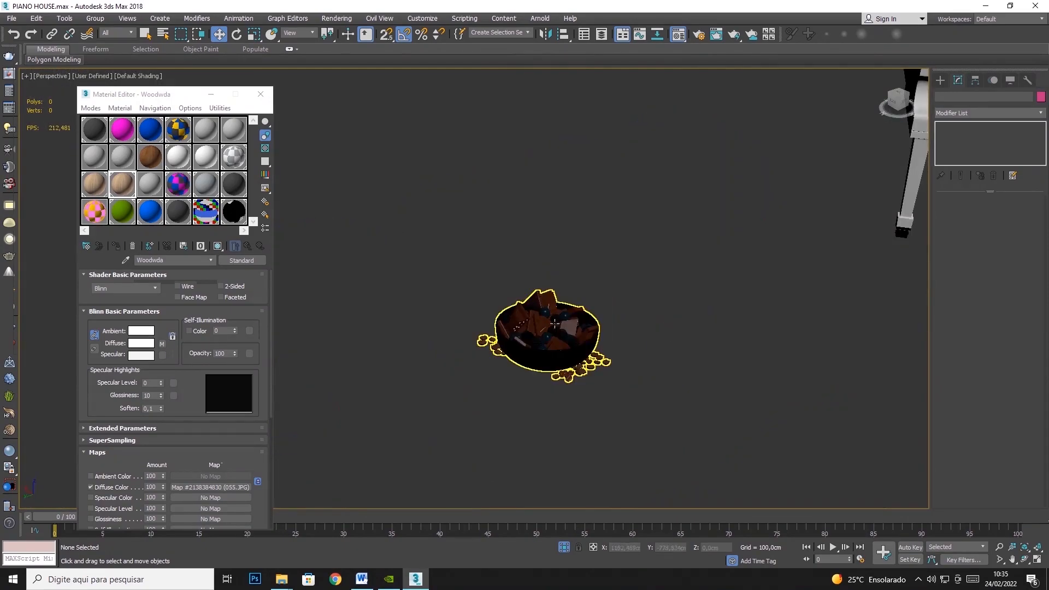
{"action": "key", "text": "ctrl+z"}
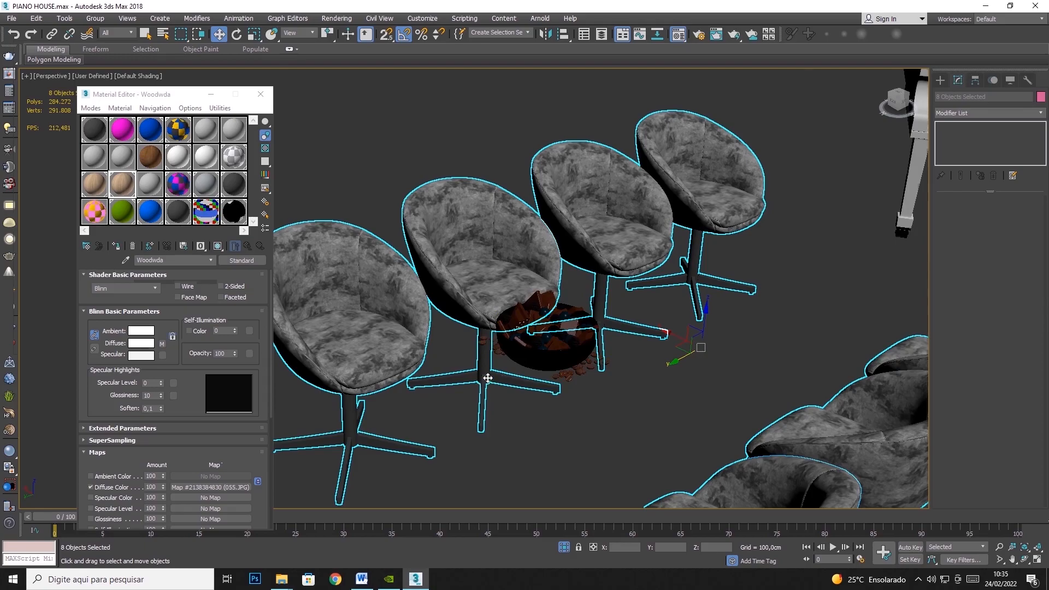
- Select only the end chair nearest the piano, in the row beside the chocolate bowl, and convert it to Editable Poly
{"action": "scroll", "coordinate": [489, 368], "scroll_direction": "up", "scroll_amount": 5}
{"action": "scroll", "coordinate": [488, 369], "scroll_direction": "down", "scroll_amount": 3}
{"action": "scroll", "coordinate": [488, 369], "scroll_direction": "down", "scroll_amount": 6}
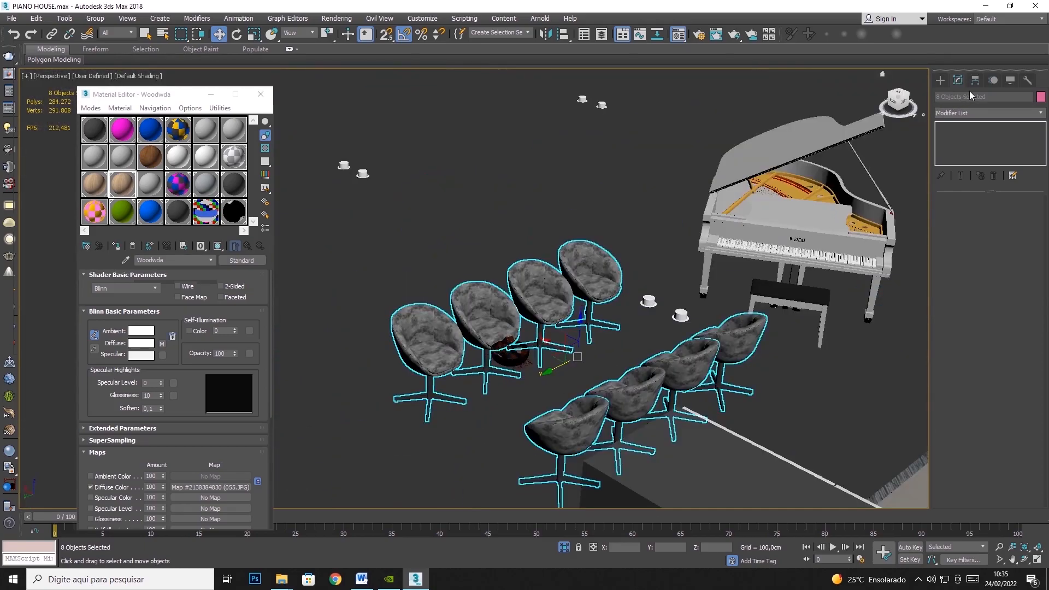
{"action": "left_click", "coordinate": [586, 284]}
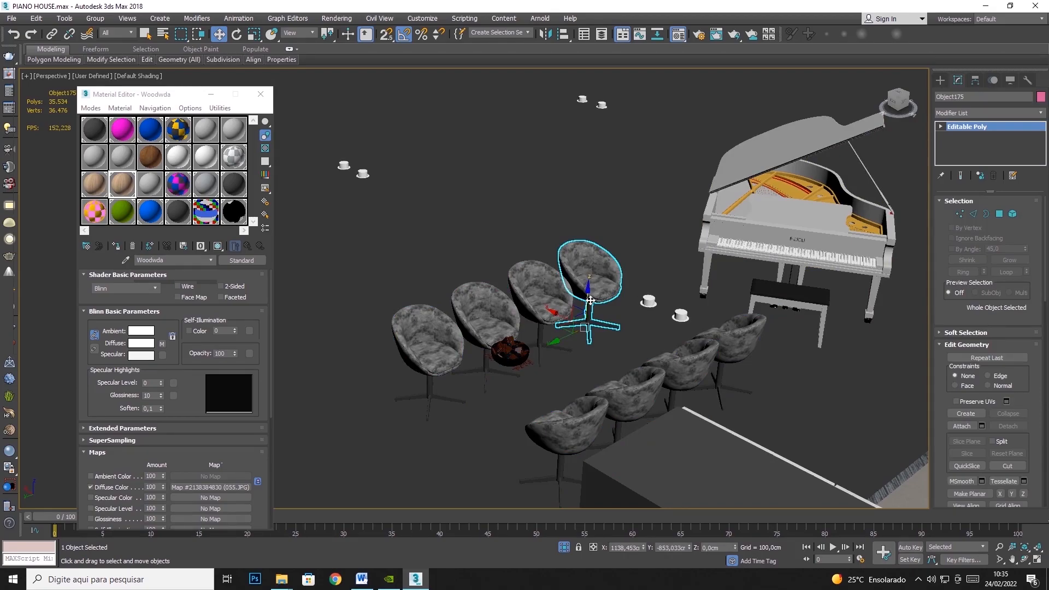
{"action": "right_click", "coordinate": [607, 248]}
{"action": "mouse_move", "coordinate": [683, 358]}
{"action": "left_click", "coordinate": [816, 366]}
- Select the pedestal base of the end chair as an element, checking it from a low angle beneath the seat
{"action": "left_click", "coordinate": [1012, 214]}
{"action": "left_click", "coordinate": [593, 302]}
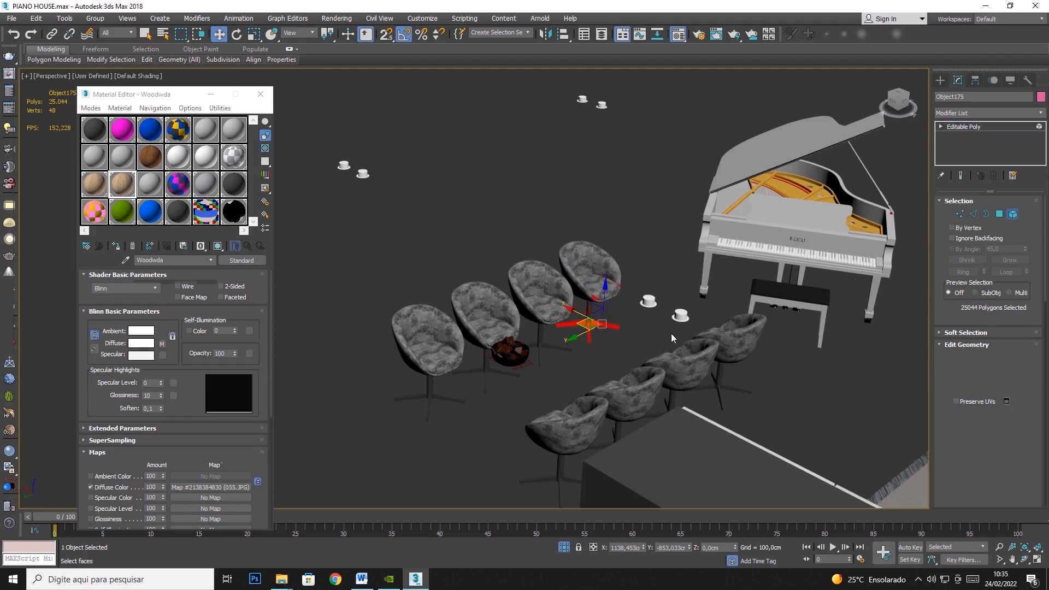
{"action": "left_click", "coordinate": [1035, 560]}
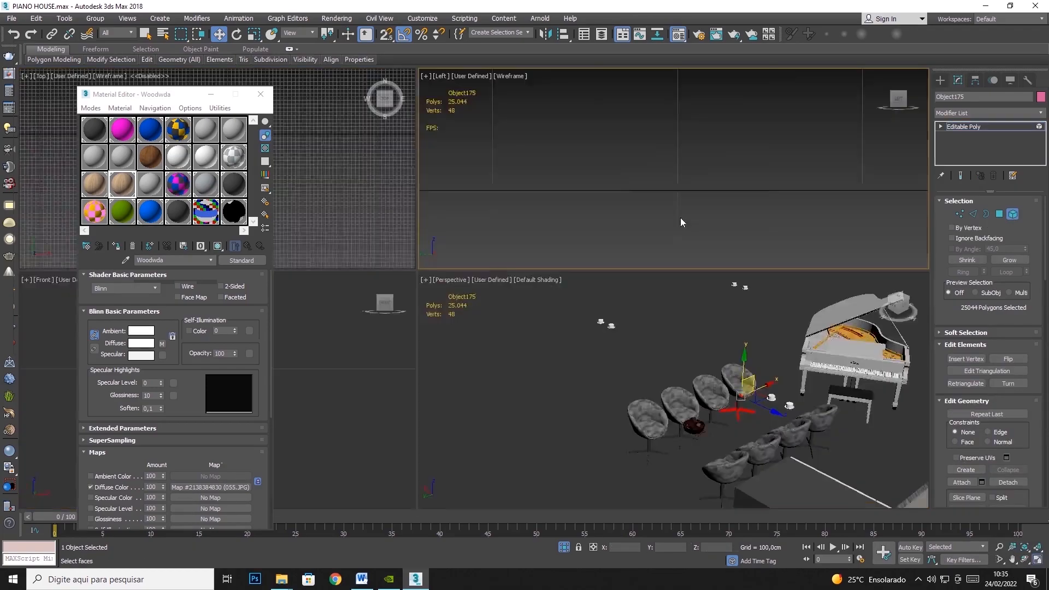
{"action": "left_click", "coordinate": [1010, 218]}
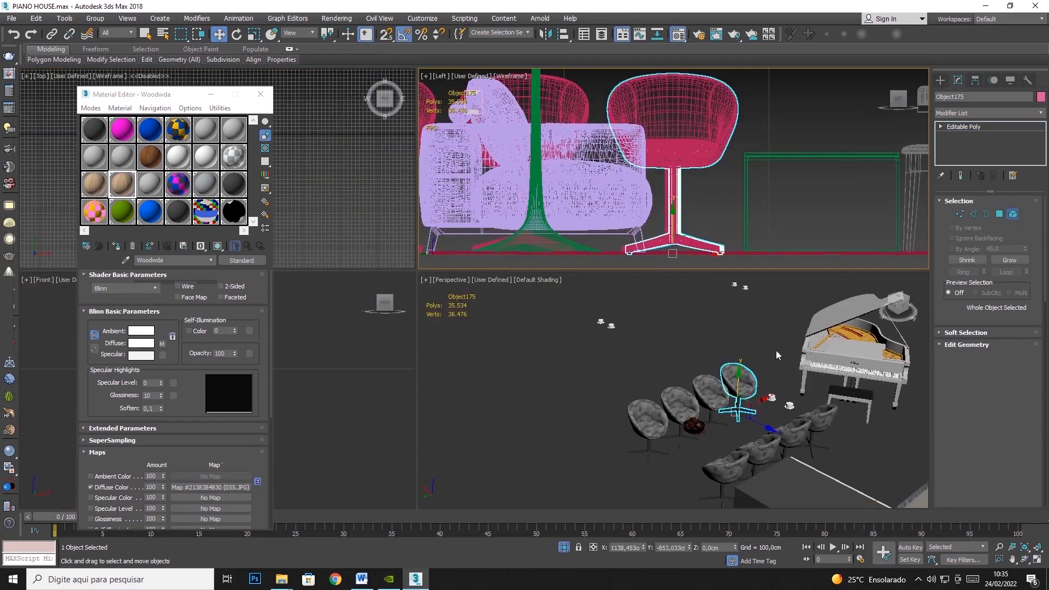
{"action": "middle_click_drag", "start_coordinate": [731, 386], "coordinate": [692, 335]}
{"action": "left_click", "coordinate": [1025, 559]}
{"action": "left_click_drag", "start_coordinate": [781, 410], "coordinate": [527, 289]}
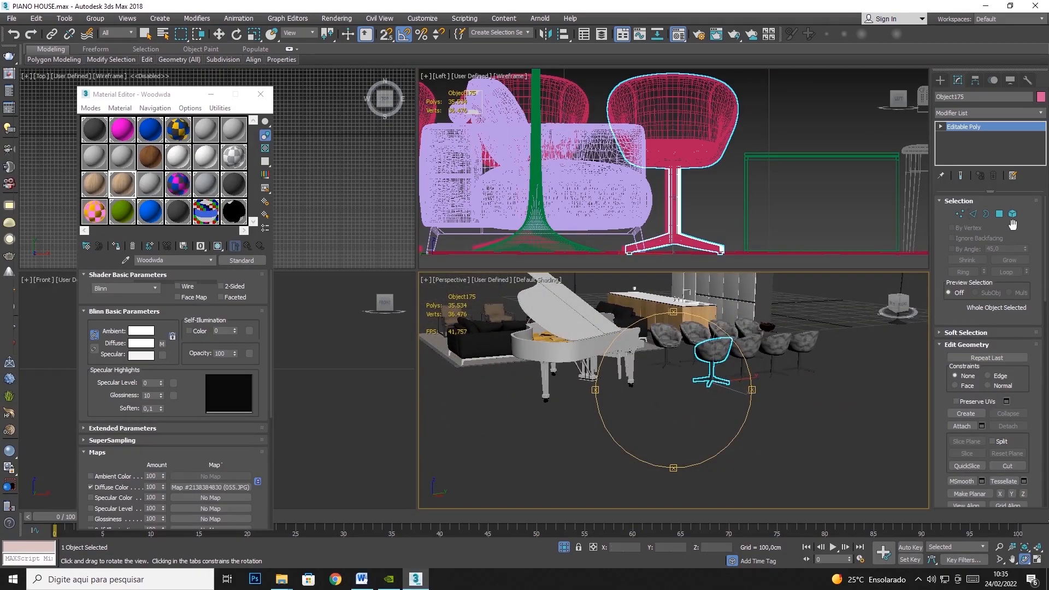
{"action": "left_click", "coordinate": [1011, 215]}
{"action": "scroll", "coordinate": [704, 382], "scroll_direction": "up", "scroll_amount": 5}
{"action": "left_click_drag", "start_coordinate": [1001, 333], "coordinate": [1001, 333]}
{"action": "middle_click_drag", "start_coordinate": [841, 351], "coordinate": [769, 433]}
{"action": "left_click", "coordinate": [1025, 560]}
{"action": "left_click_drag", "start_coordinate": [672, 357], "coordinate": [734, 353]}
- Add a UVW Map modifier to the chair base with Box mapping and length, width and height of 100 cm
{"action": "left_click", "coordinate": [986, 113]}
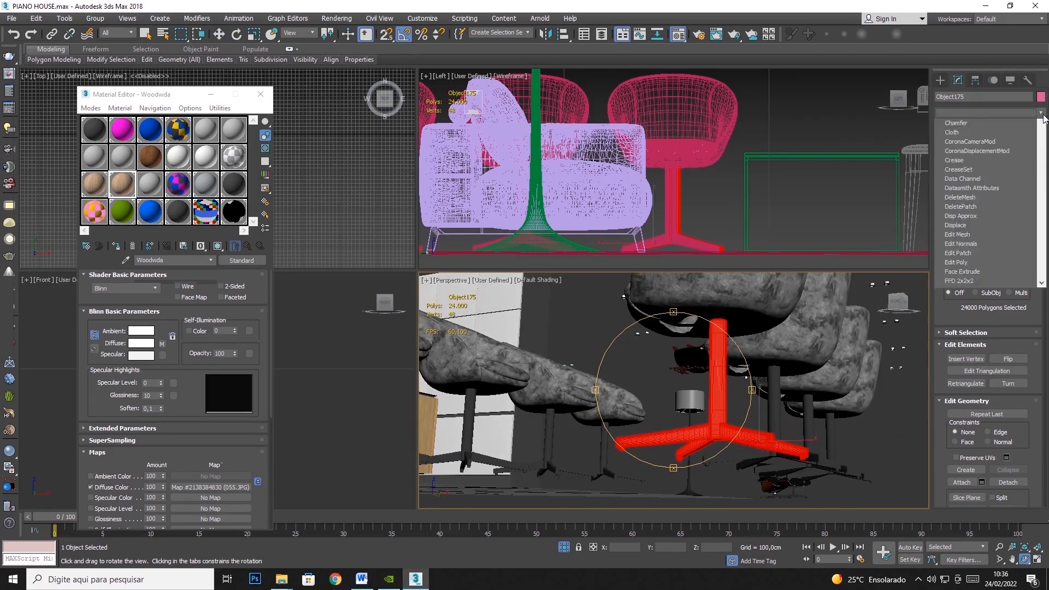
{"action": "scroll", "coordinate": [972, 327], "scroll_direction": "down", "scroll_amount": 15}
{"action": "left_click", "coordinate": [957, 449]}
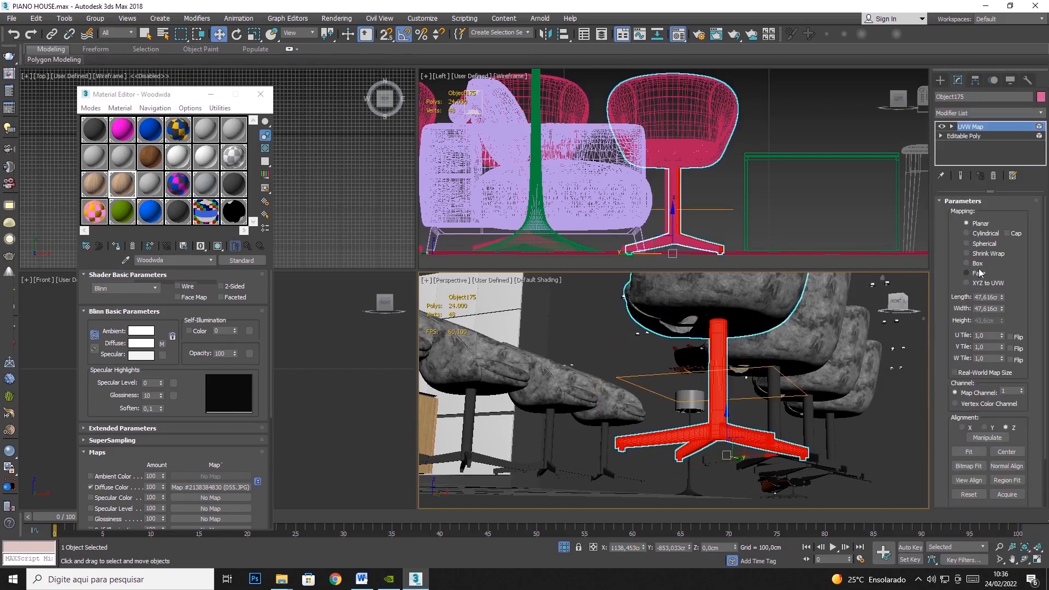
{"action": "type", "text": "100"}
{"action": "key", "text": "Tab"}
{"action": "type", "text": "100"}
{"action": "key", "text": "Tab"}
{"action": "type", "text": "100"}
{"action": "key", "text": "Tab"}
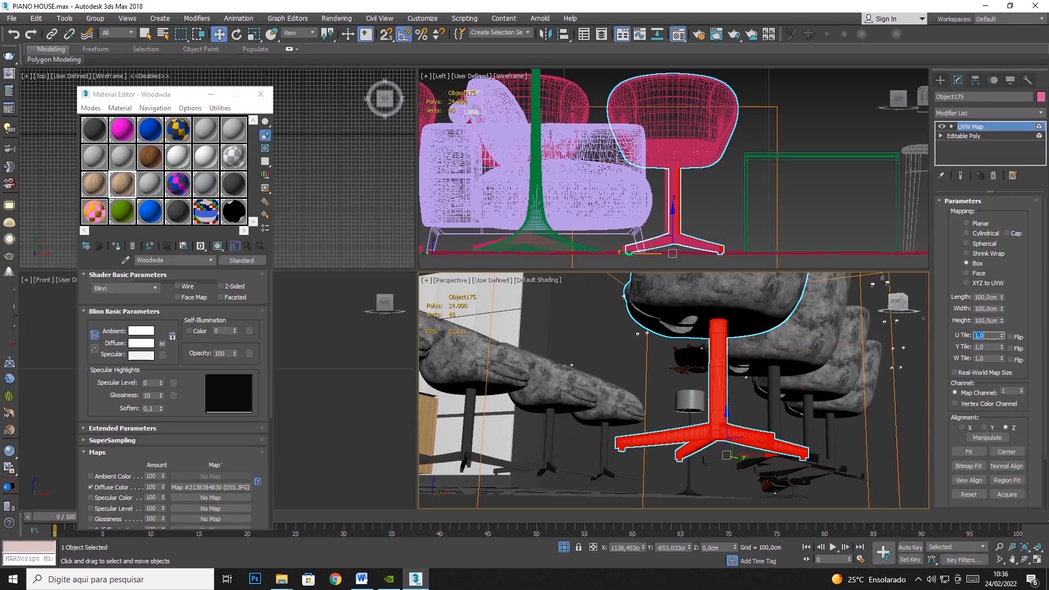
- Collapse the mapped chair back to an Editable Poly
{"action": "scroll", "coordinate": [754, 363], "scroll_direction": "down", "scroll_amount": 5}
{"action": "right_click", "coordinate": [709, 356]}
{"action": "mouse_move", "coordinate": [742, 469]}
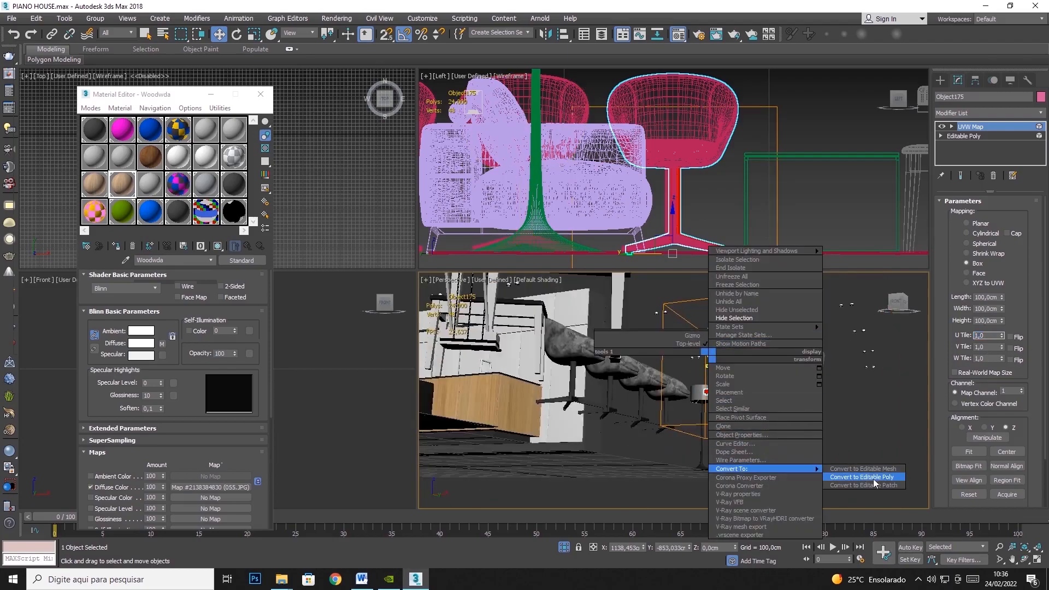
{"action": "left_click", "coordinate": [862, 477]}
- In the Top view, copy the mapped chair beside its row and make three further copies along the row
{"action": "key", "text": "alt+w"}
{"action": "right_click", "coordinate": [322, 140]}
{"action": "left_click", "coordinate": [519, 256]}
{"action": "left_click", "coordinate": [1033, 562]}
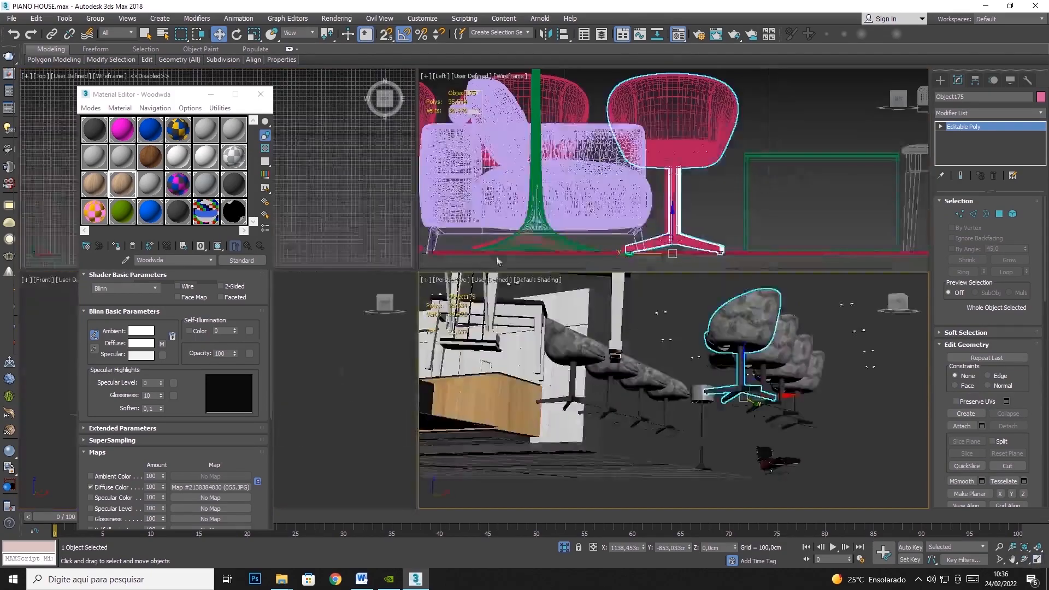
{"action": "left_click", "coordinate": [1037, 561]}
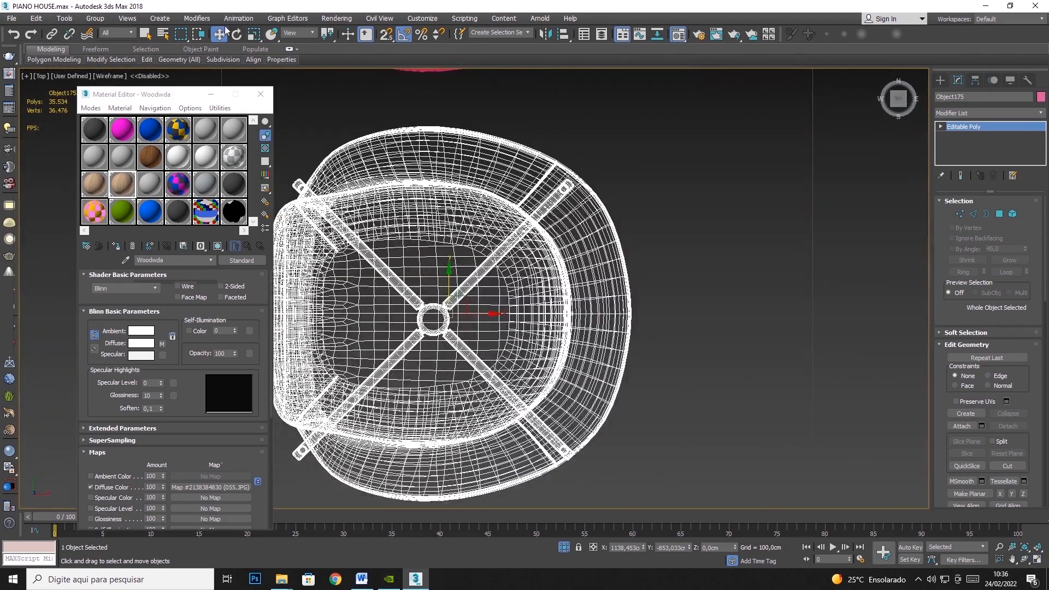
{"action": "scroll", "coordinate": [516, 257], "scroll_direction": "down", "scroll_amount": 8}
{"action": "scroll", "coordinate": [549, 267], "scroll_direction": "up", "scroll_amount": 2}
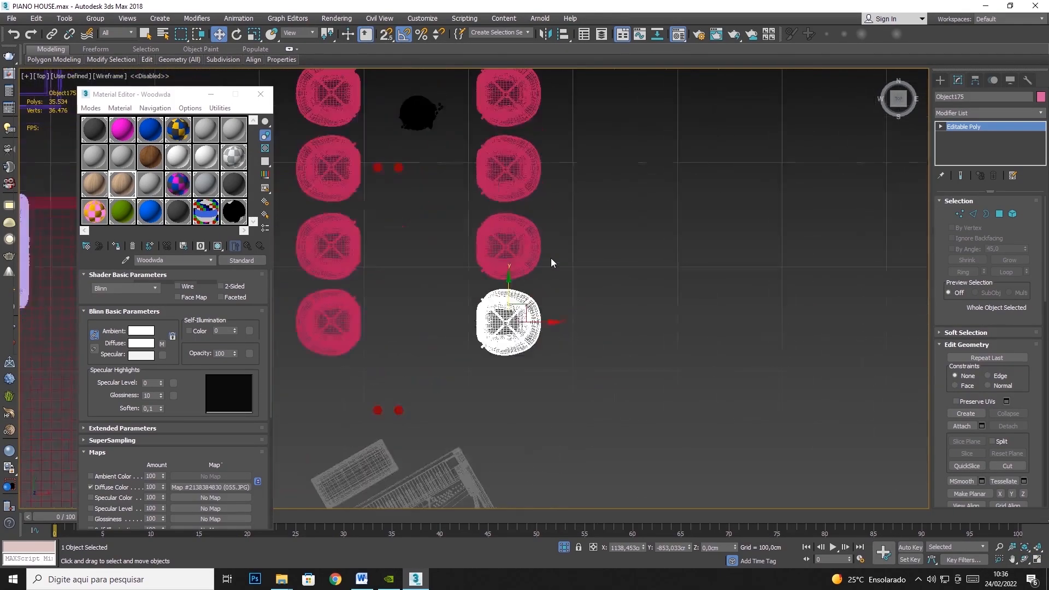
{"action": "left_click", "coordinate": [522, 259]}
{"action": "left_click", "coordinate": [527, 314]}
{"action": "mouse_move", "coordinate": [542, 323]}
{"action": "left_mouse_down", "text": "shift"}
{"action": "mouse_move", "coordinate": [620, 323]}
{"action": "mouse_move", "coordinate": [578, 226]}
{"action": "left_mouse_up", "text": "shift"}
{"action": "left_click", "coordinate": [532, 336]}
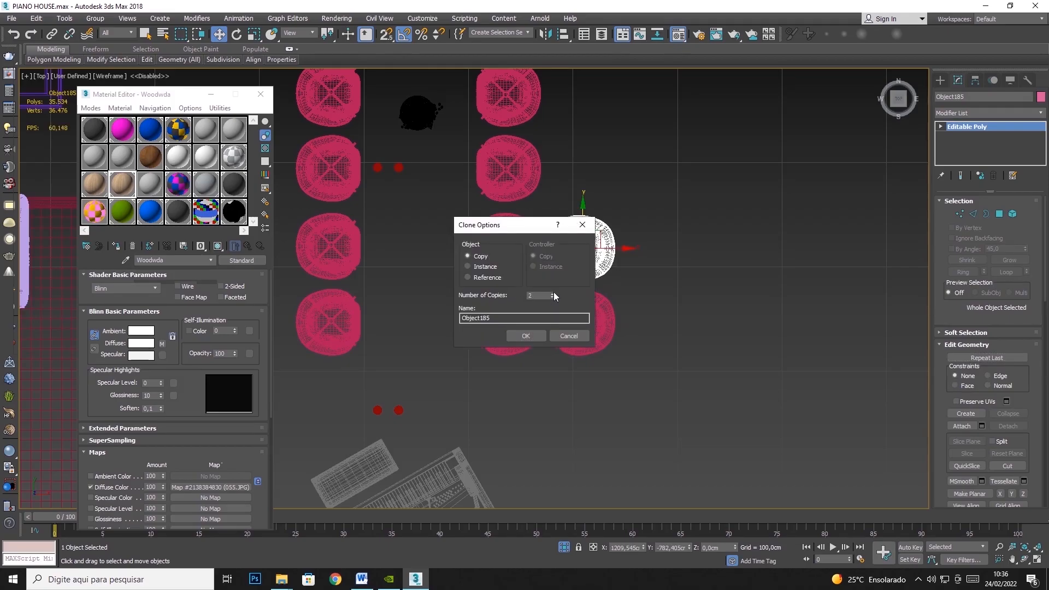
{"action": "left_click", "coordinate": [526, 335]}
- Adjust the spacing of the upper copied chairs to line up with the original row
{"action": "middle_click_drag", "start_coordinate": [536, 132], "coordinate": [523, 200]}
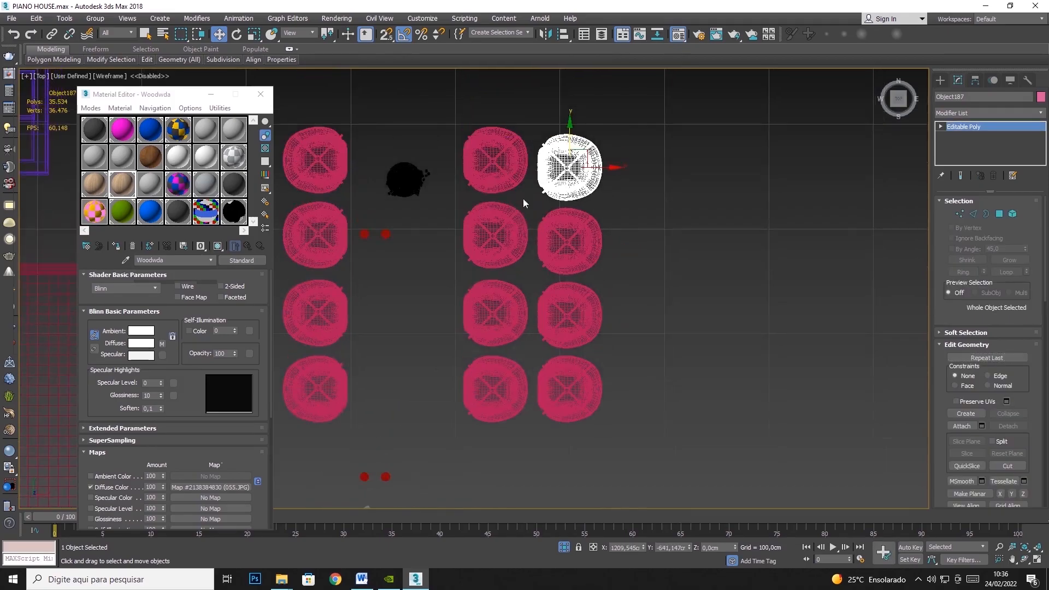
{"action": "left_click", "coordinate": [571, 208]}
{"action": "left_click_drag", "start_coordinate": [576, 203], "coordinate": [575, 200]}
{"action": "left_click", "coordinate": [570, 314]}
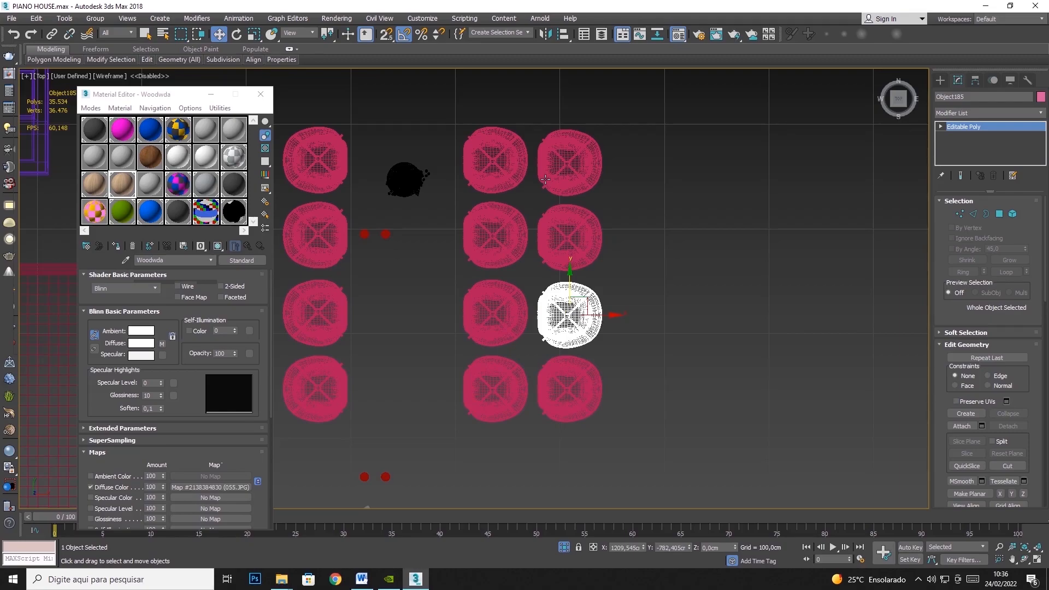
- Select the four mapped chairs and make one rotated copy of the set facing the opposite way
{"action": "left_click_drag", "start_coordinate": [617, 177], "coordinate": [593, 377]}
{"action": "key", "text": "e"}
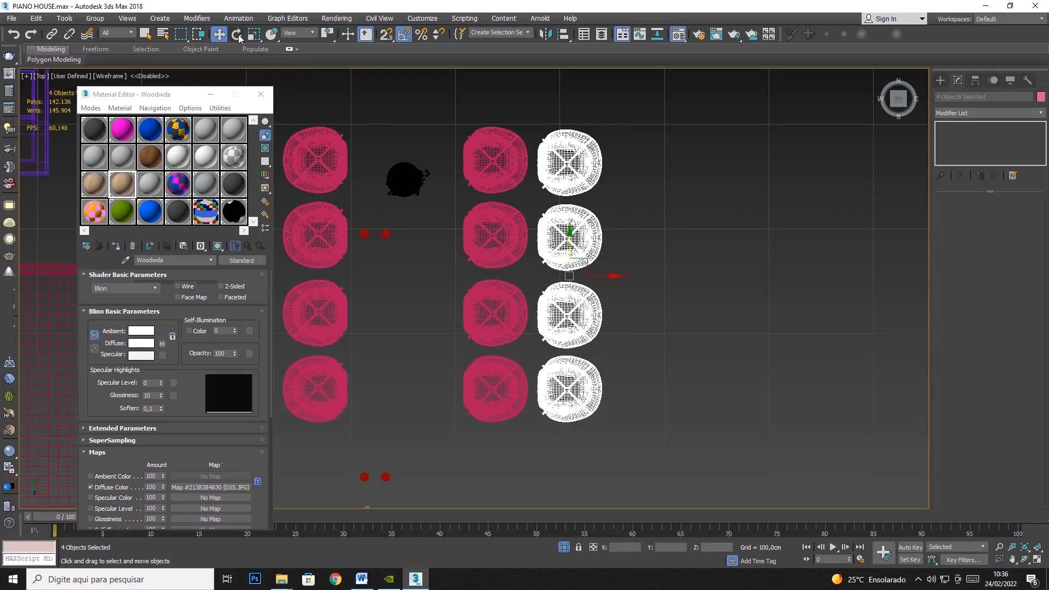
{"action": "left_click_drag", "start_coordinate": [591, 285], "coordinate": [666, 332], "text": "shift"}
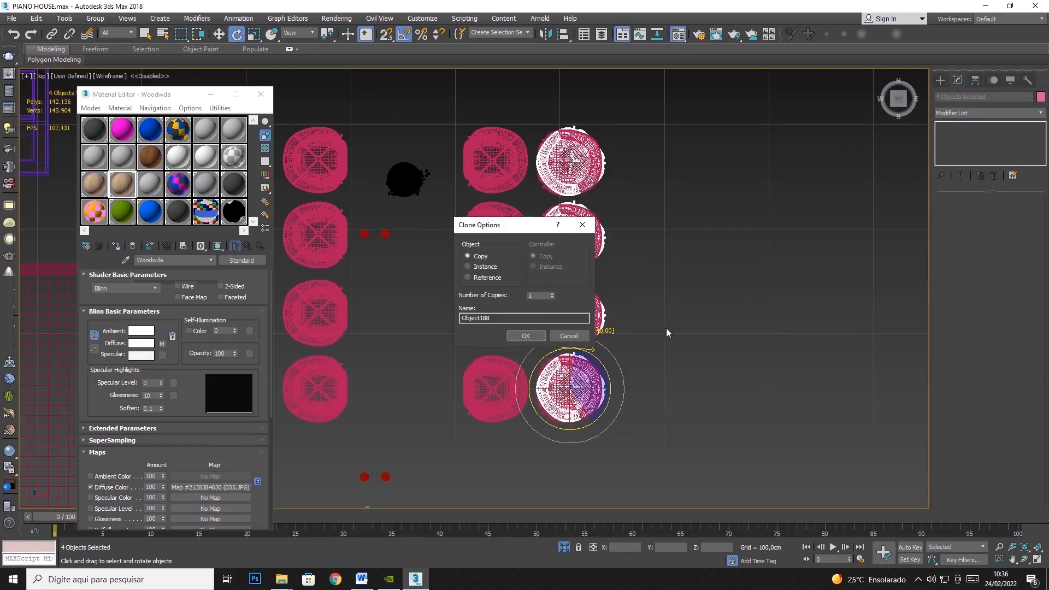
{"action": "left_click", "coordinate": [568, 334]}
{"action": "mouse_move", "coordinate": [589, 280]}
{"action": "left_mouse_down"}
{"action": "mouse_move", "coordinate": [646, 332]}
{"action": "mouse_move", "coordinate": [681, 386]}
{"action": "mouse_move", "coordinate": [688, 425]}
{"action": "left_mouse_up"}
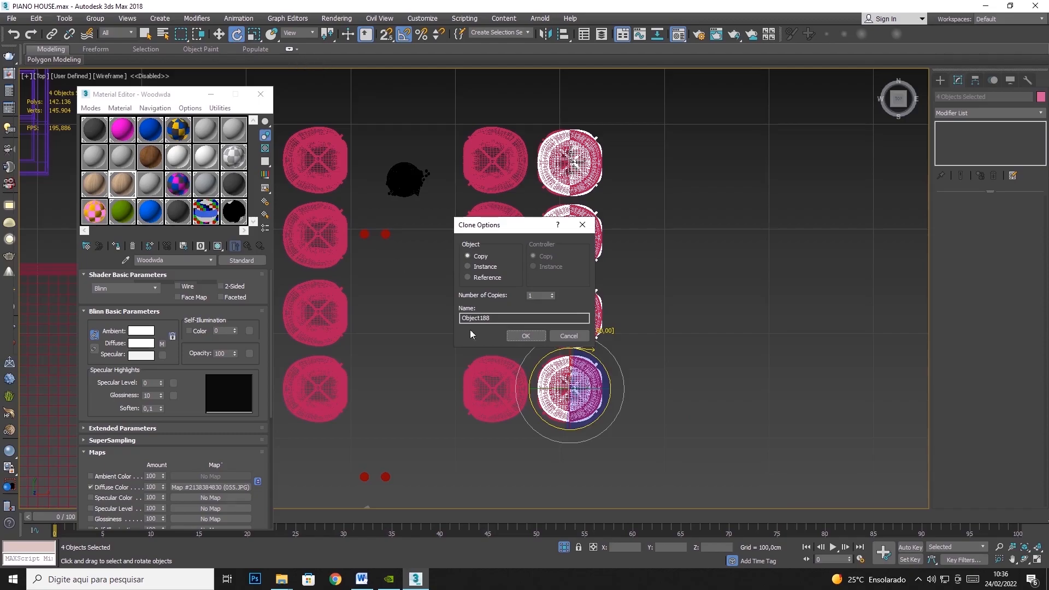
{"action": "left_click", "coordinate": [525, 335]}
{"action": "key", "text": "w"}
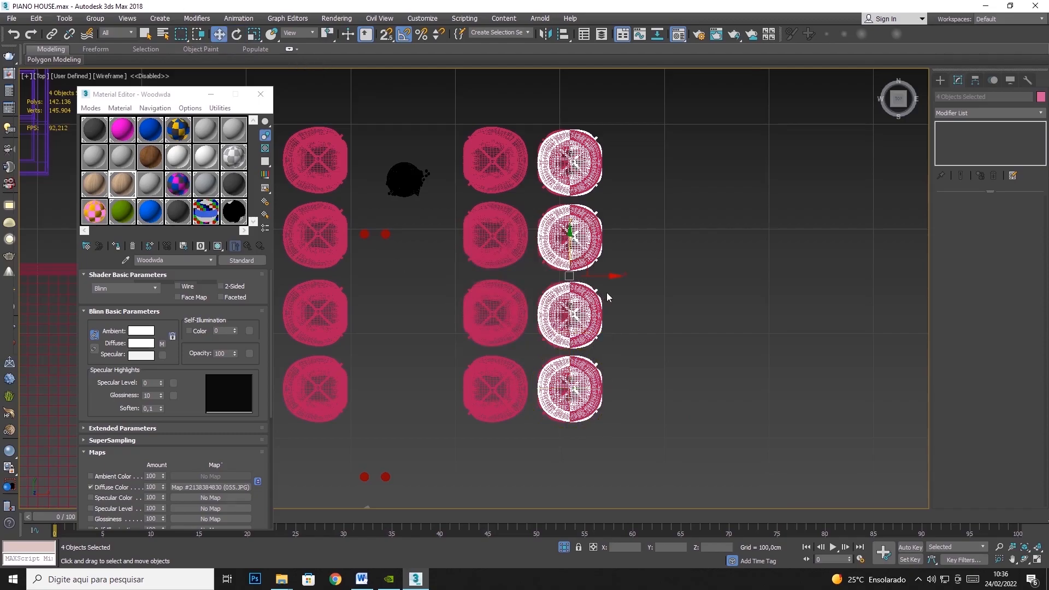
- Move the rotated copies beside the opposite row of chairs and delete both rows of original chairs
{"action": "left_click_drag", "start_coordinate": [607, 277], "coordinate": [287, 267]}
{"action": "middle_click_drag", "start_coordinate": [723, 269], "coordinate": [817, 256]}
{"action": "left_click_drag", "start_coordinate": [594, 437], "coordinate": [604, 441]}
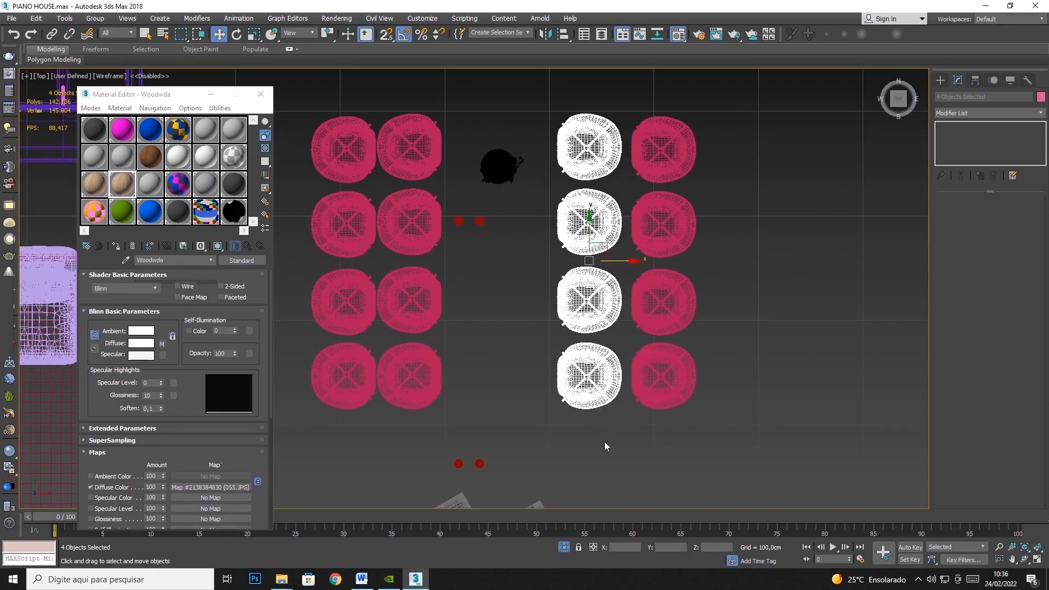
{"action": "key", "text": "Delete"}
{"action": "key", "text": "Delete"}
- Move the two rows of mapped chairs inward along X to the deleted chairs' positions, shifting the right-hand row about 65 cm
{"action": "left_click_drag", "start_coordinate": [415, 116], "coordinate": [348, 387]}
{"action": "left_click_drag", "start_coordinate": [378, 262], "coordinate": [433, 263]}
{"action": "left_click_drag", "start_coordinate": [673, 231], "coordinate": [626, 261]}
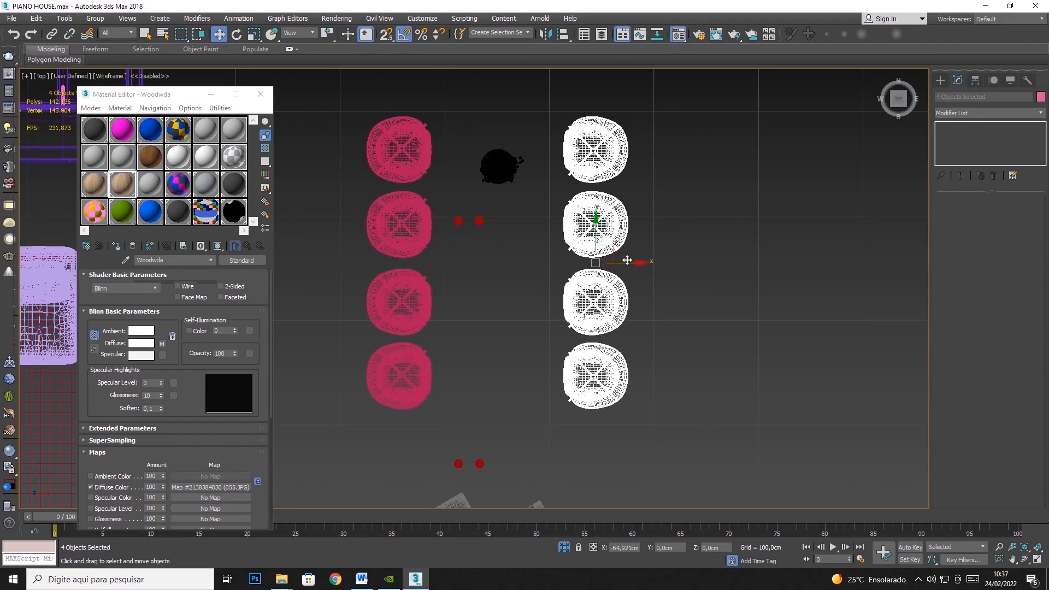
{"action": "left_click_drag", "start_coordinate": [415, 405], "coordinate": [415, 406]}
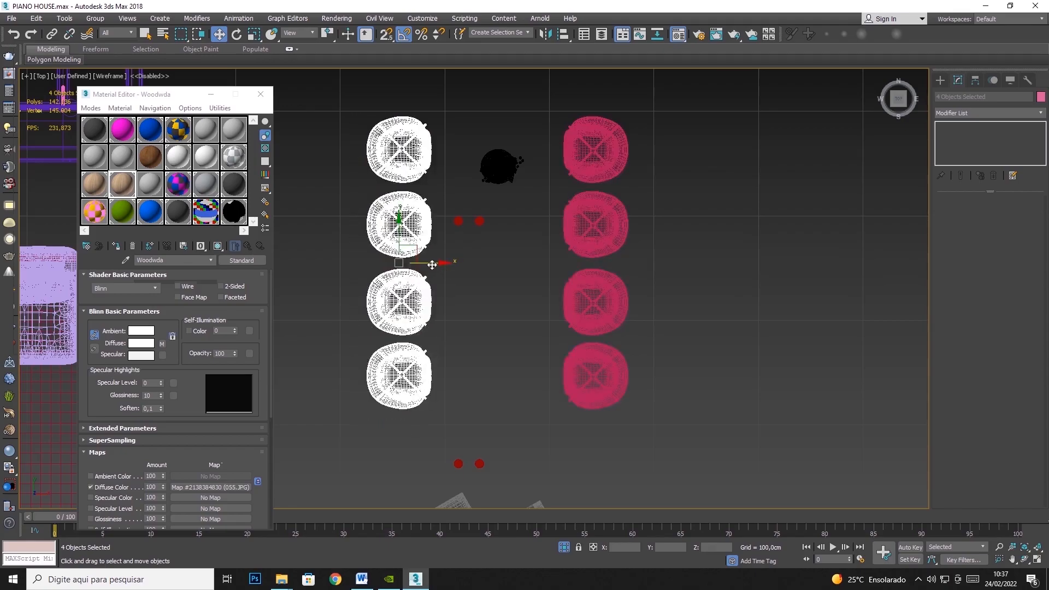
{"action": "left_click_drag", "start_coordinate": [431, 264], "coordinate": [435, 264]}
- Return to the Perspective view, inspect the bowl of chocolates and coffee beans, and hide that group
{"action": "left_click", "coordinate": [1036, 559]}
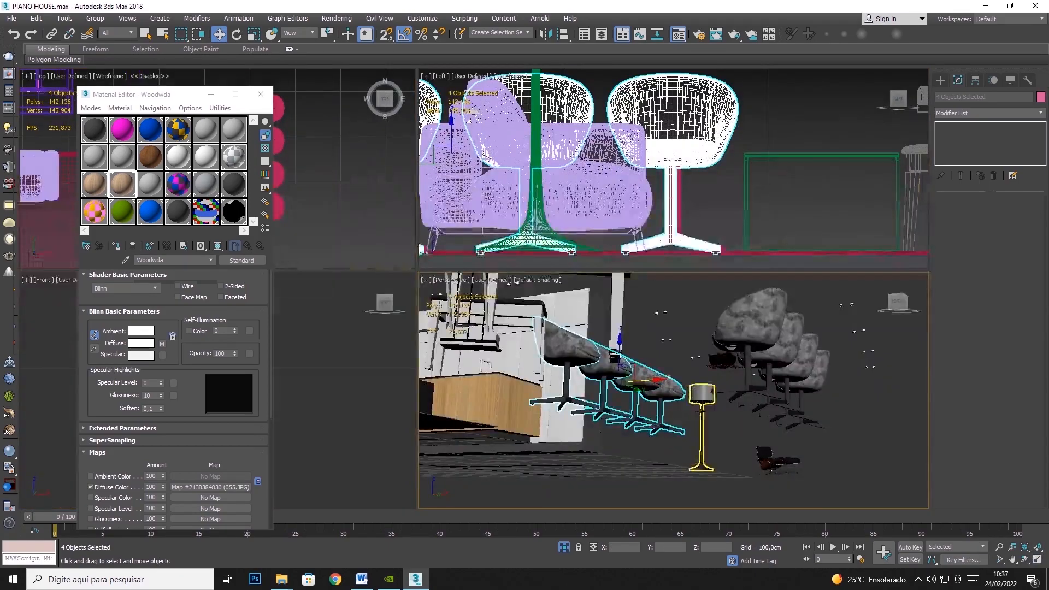
{"action": "left_click", "coordinate": [1023, 560]}
{"action": "left_click", "coordinate": [1037, 561]}
{"action": "left_click_drag", "start_coordinate": [522, 260], "coordinate": [501, 310]}
{"action": "left_click", "coordinate": [218, 34]}
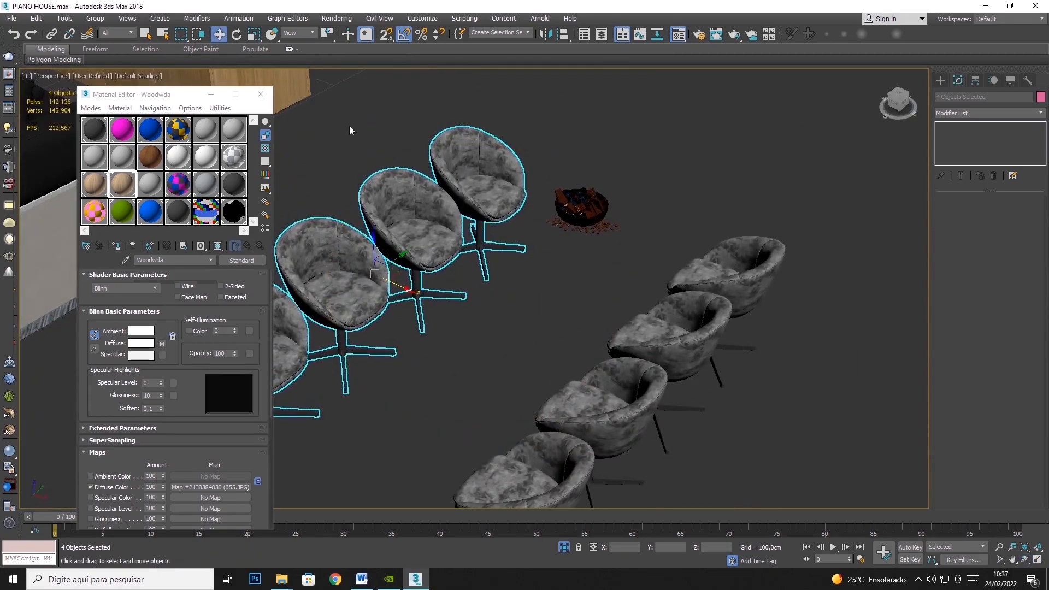
{"action": "left_click", "coordinate": [580, 209]}
{"action": "key", "text": "z"}
{"action": "scroll", "coordinate": [580, 209], "scroll_direction": "up", "scroll_amount": 6}
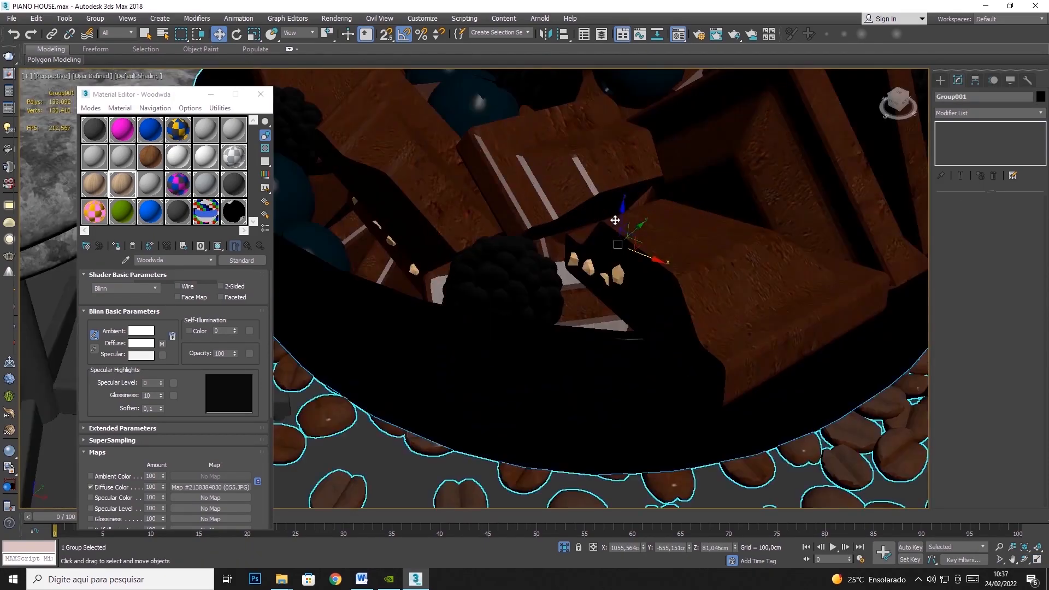
{"action": "scroll", "coordinate": [668, 274], "scroll_direction": "down", "scroll_amount": 8}
{"action": "right_click", "coordinate": [640, 267]}
{"action": "left_click", "coordinate": [671, 236]}
- Select the eight dining chairs in both rows and hide them
{"action": "scroll", "coordinate": [668, 247], "scroll_direction": "down", "scroll_amount": 10}
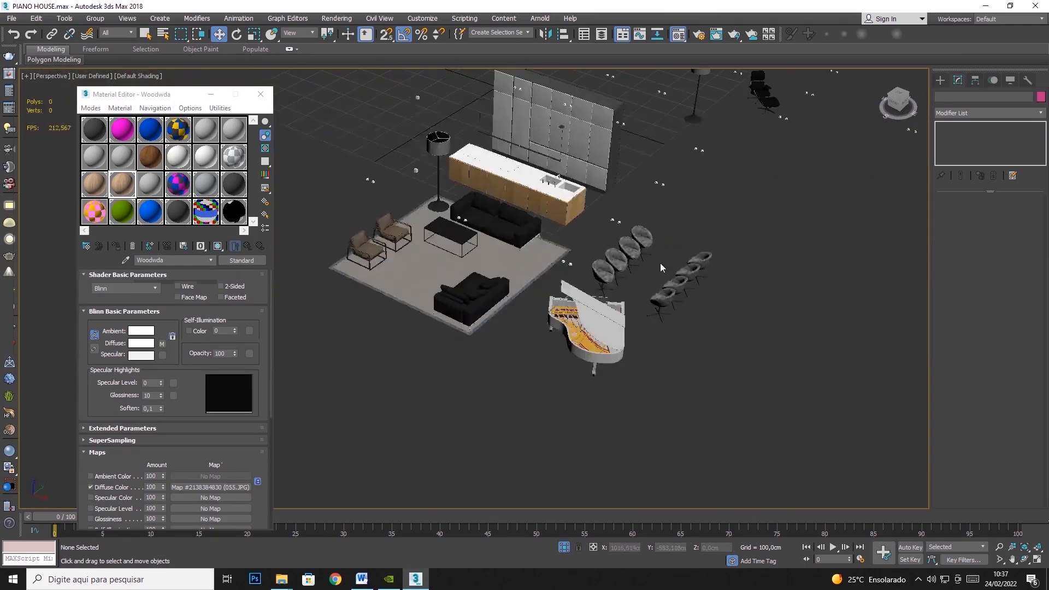
{"action": "left_click", "coordinate": [614, 275]}
{"action": "left_click", "coordinate": [622, 263], "text": "ctrl"}
{"action": "left_click", "coordinate": [634, 250], "text": "ctrl"}
{"action": "left_click", "coordinate": [647, 239], "text": "ctrl"}
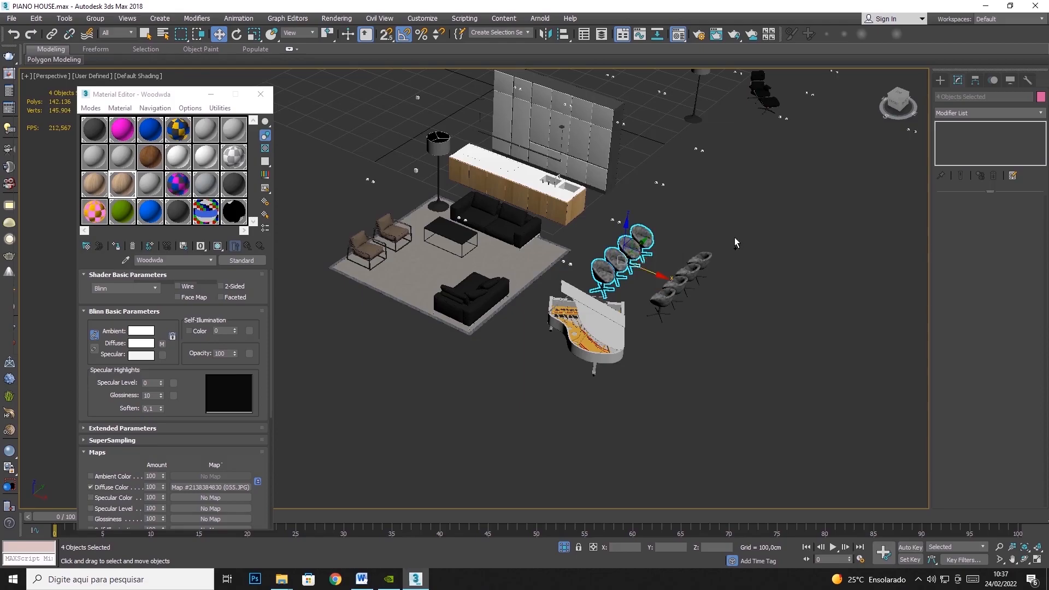
{"action": "left_click_drag", "start_coordinate": [670, 312], "coordinate": [665, 313], "text": "ctrl"}
{"action": "right_click", "coordinate": [670, 283]}
{"action": "left_click", "coordinate": [699, 251]}
{"action": "middle_click_drag", "start_coordinate": [691, 239], "coordinate": [690, 306]}
- Select the kitchen counter with the wooden fronts and hide it
{"action": "scroll", "coordinate": [520, 267], "scroll_direction": "up", "scroll_amount": 10}
{"action": "middle_click_drag", "start_coordinate": [717, 249], "coordinate": [394, 260]}
{"action": "left_click", "coordinate": [405, 229]}
{"action": "right_click", "coordinate": [459, 228]}
{"action": "left_click", "coordinate": [496, 206]}
{"action": "scroll", "coordinate": [497, 205], "scroll_direction": "down", "scroll_amount": 10}
- Assign the Woodwda material to the tall cabinet's fronts, check the grain, and hide the cabinet
{"action": "left_click", "coordinate": [508, 230]}
{"action": "scroll", "coordinate": [395, 217], "scroll_direction": "up", "scroll_amount": 10}
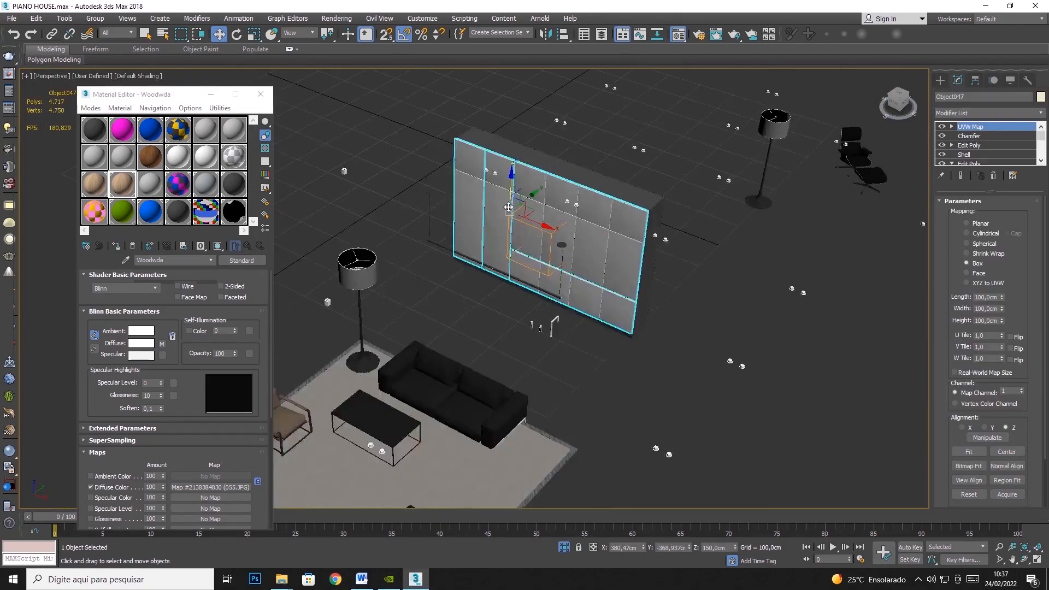
{"action": "left_click", "coordinate": [117, 245]}
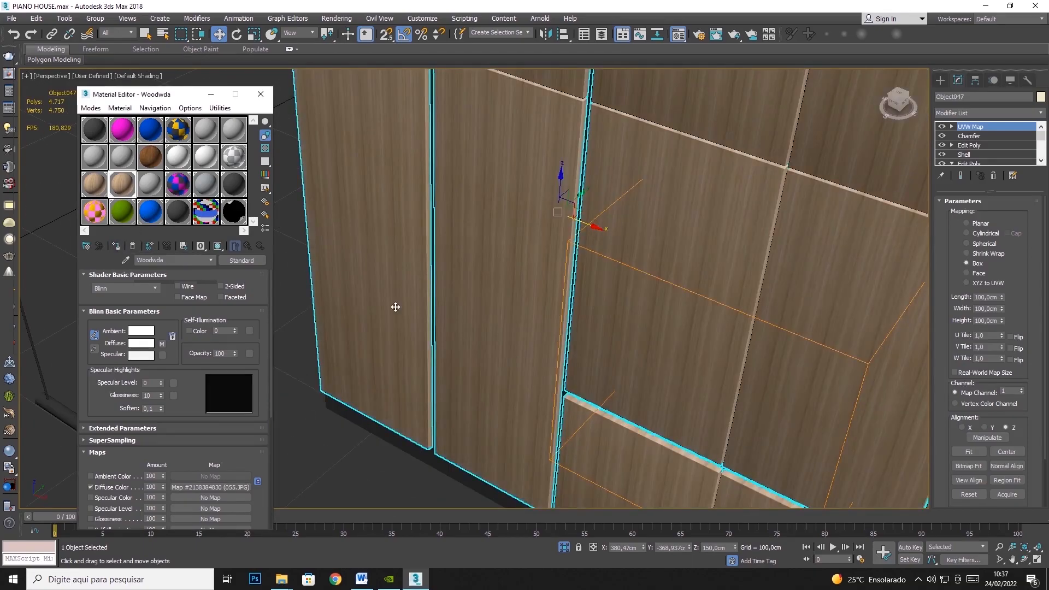
{"action": "scroll", "coordinate": [749, 333], "scroll_direction": "up", "scroll_amount": 3}
{"action": "scroll", "coordinate": [644, 211], "scroll_direction": "up", "scroll_amount": 5}
{"action": "scroll", "coordinate": [643, 206], "scroll_direction": "down", "scroll_amount": 10}
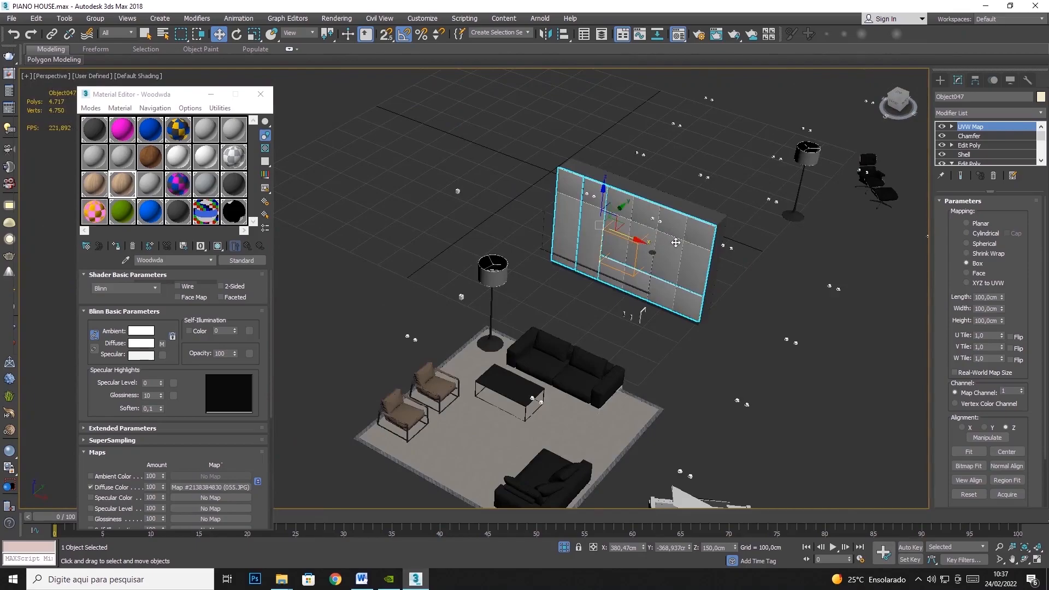
{"action": "right_click", "coordinate": [710, 211]}
{"action": "left_click", "coordinate": [729, 176]}
- Select the living room rug and hide it
{"action": "left_click", "coordinate": [506, 407]}
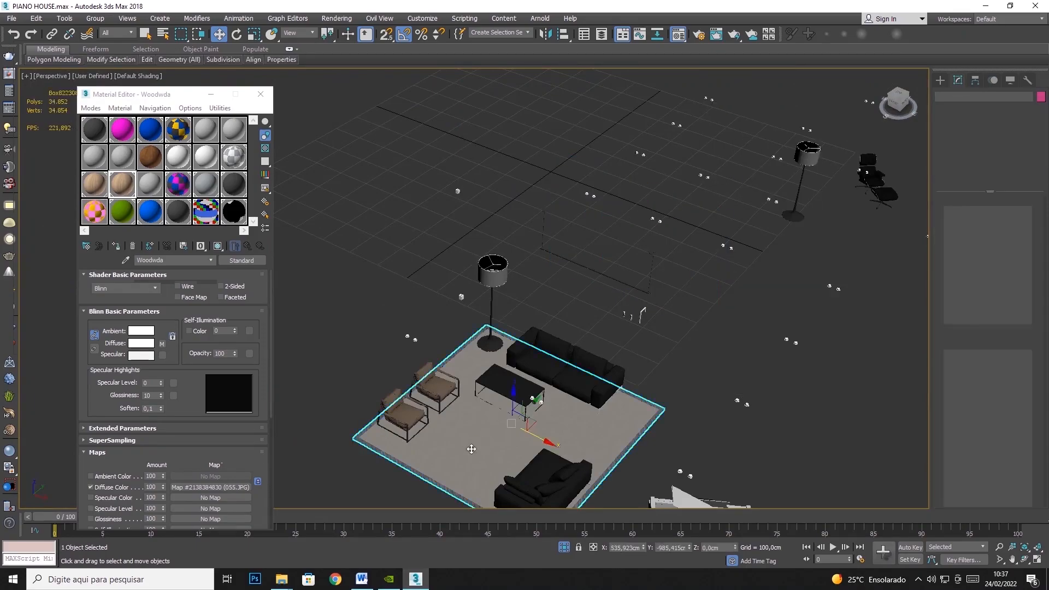
{"action": "scroll", "coordinate": [475, 435], "scroll_direction": "up", "scroll_amount": 6}
{"action": "right_click", "coordinate": [444, 404]}
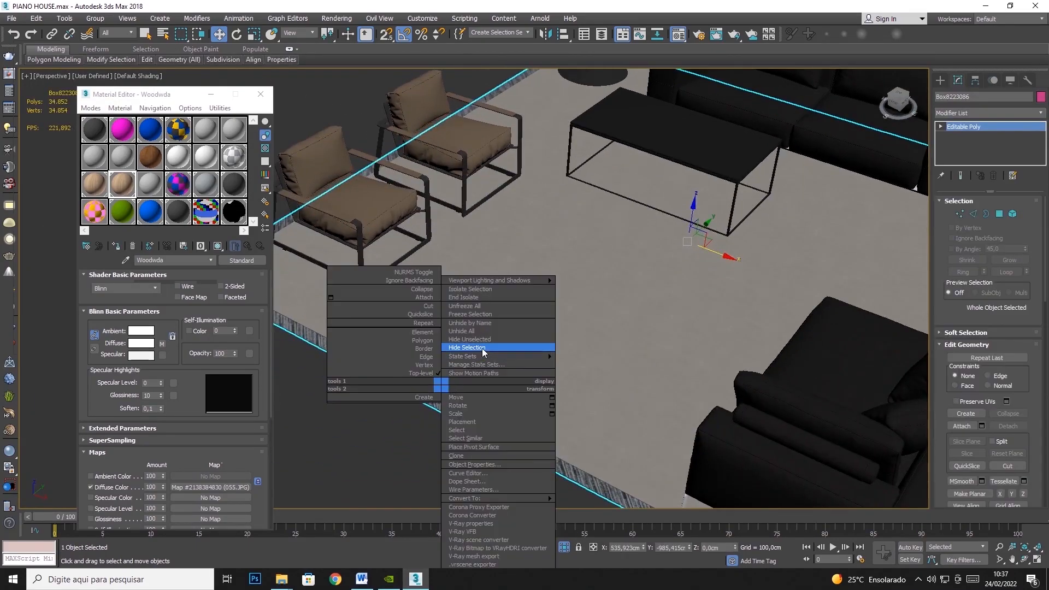
{"action": "left_click", "coordinate": [482, 351]}
- Select the two brown armchairs and hide them
{"action": "left_click", "coordinate": [373, 203]}
{"action": "left_click", "coordinate": [425, 140], "text": "ctrl"}
{"action": "right_click", "coordinate": [425, 141]}
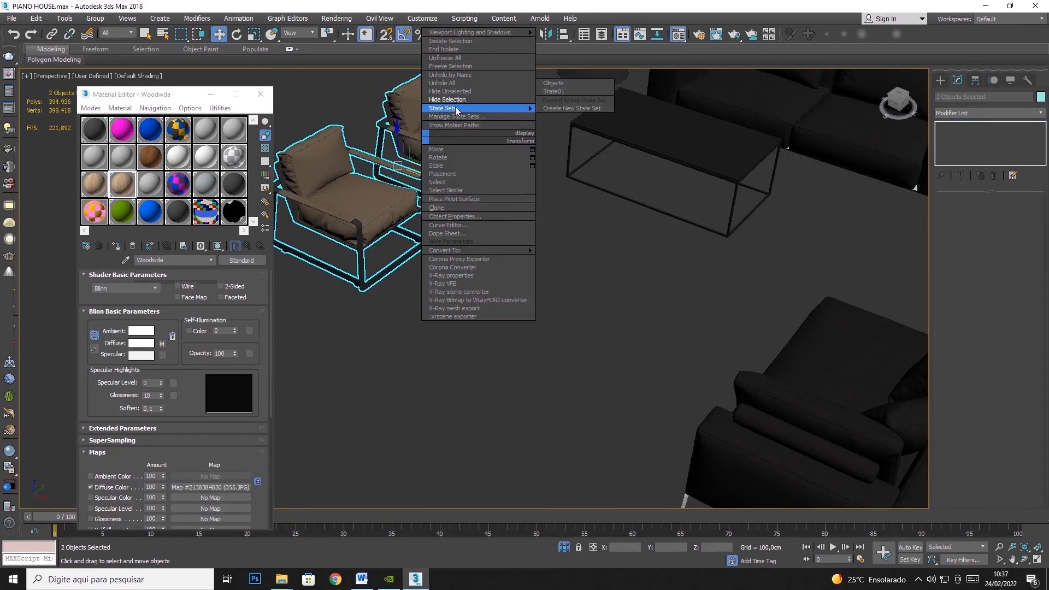
{"action": "left_click", "coordinate": [458, 101]}
- Select the long black sofa behind the coffee table and hide it
{"action": "middle_click_drag", "start_coordinate": [608, 191], "coordinate": [343, 296]}
{"action": "left_click", "coordinate": [587, 193]}
{"action": "left_click", "coordinate": [514, 517]}
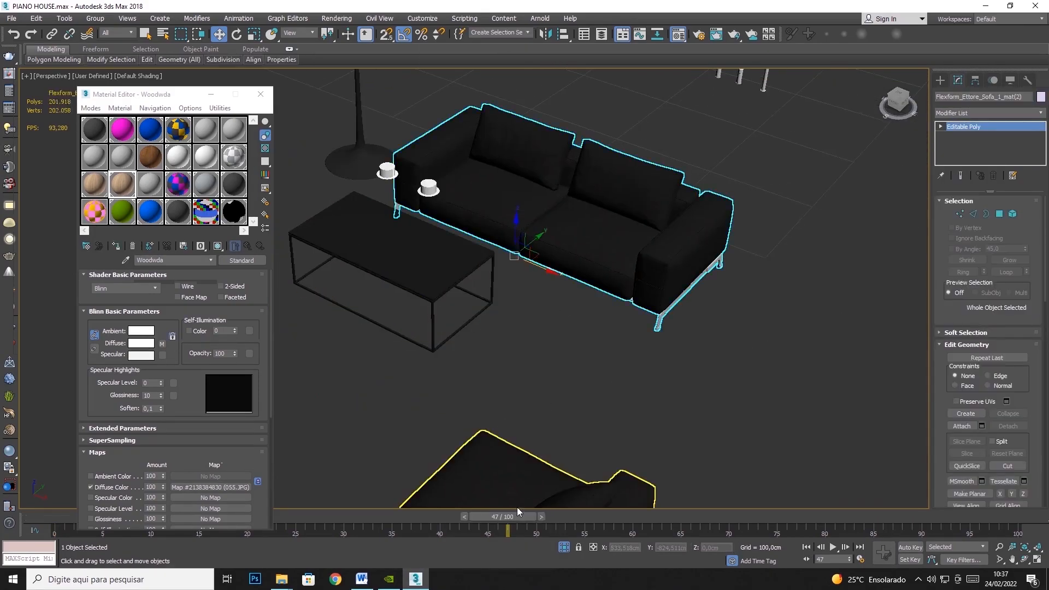
{"action": "right_click", "coordinate": [526, 379]}
{"action": "left_click", "coordinate": [546, 348]}
{"action": "scroll", "coordinate": [525, 378], "scroll_direction": "down", "scroll_amount": 5}
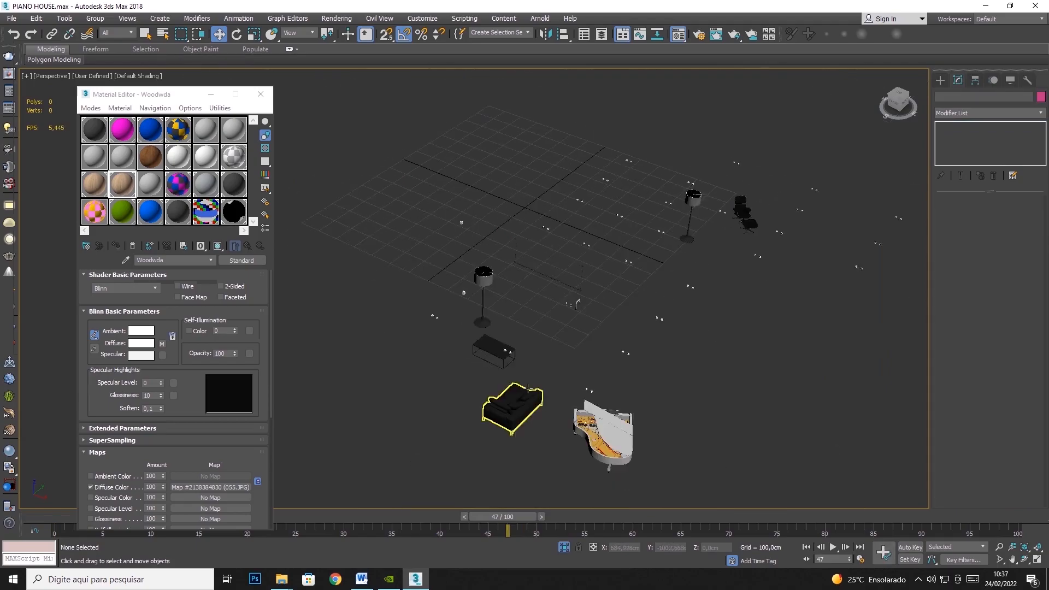
- Assign the Woodwda material to the coffee table and check the grain at its corner
{"action": "scroll", "coordinate": [514, 352], "scroll_direction": "up", "scroll_amount": 3}
{"action": "left_click", "coordinate": [462, 350]}
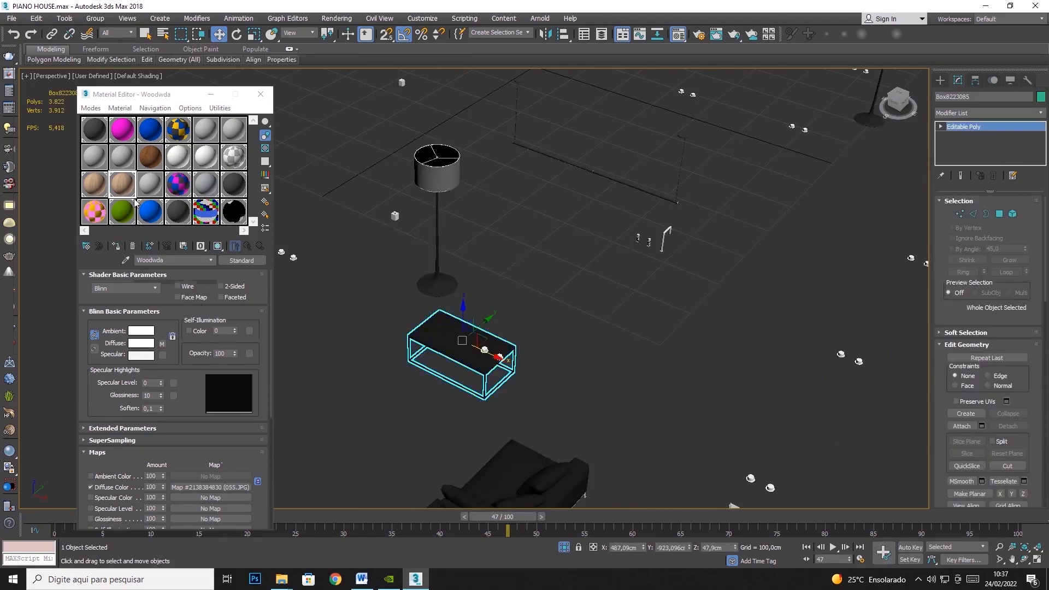
{"action": "left_click", "coordinate": [116, 246]}
{"action": "scroll", "coordinate": [562, 440], "scroll_direction": "up", "scroll_amount": 10}
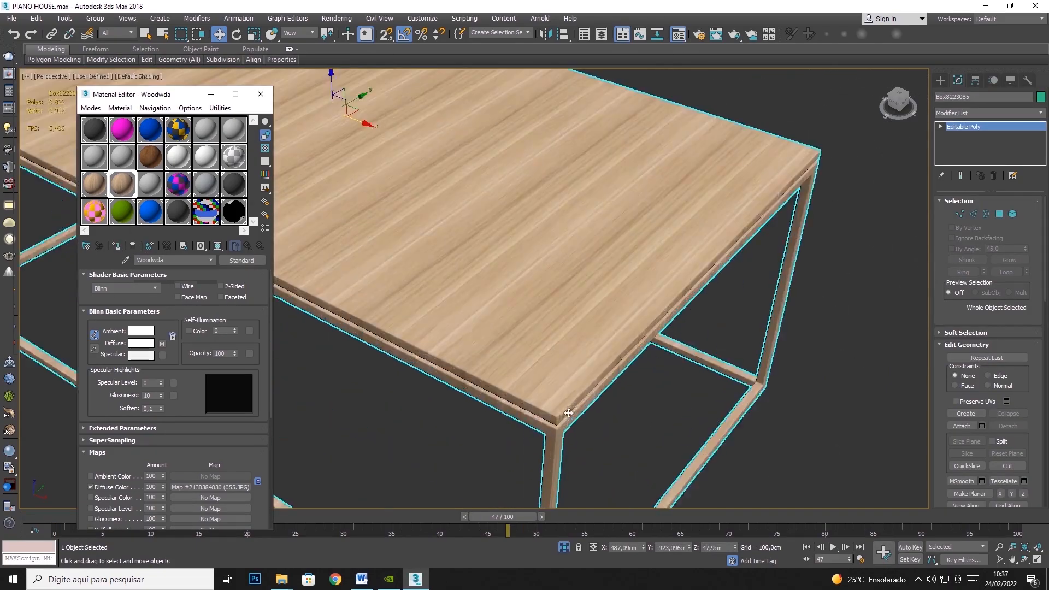
{"action": "middle_click_drag", "start_coordinate": [562, 440], "coordinate": [562, 369]}
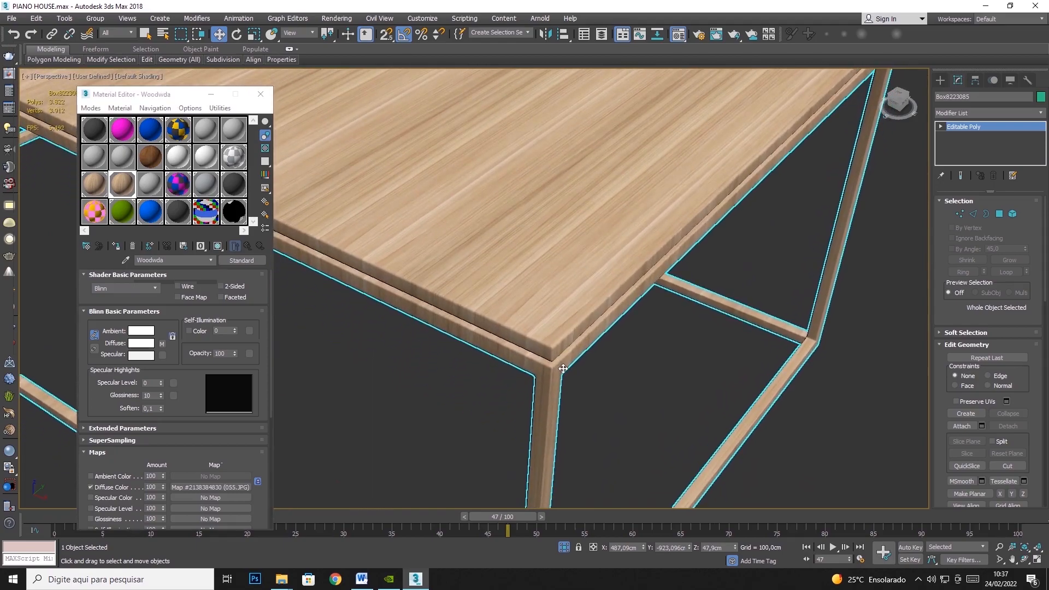
{"action": "scroll", "coordinate": [562, 368], "scroll_direction": "down", "scroll_amount": 8}
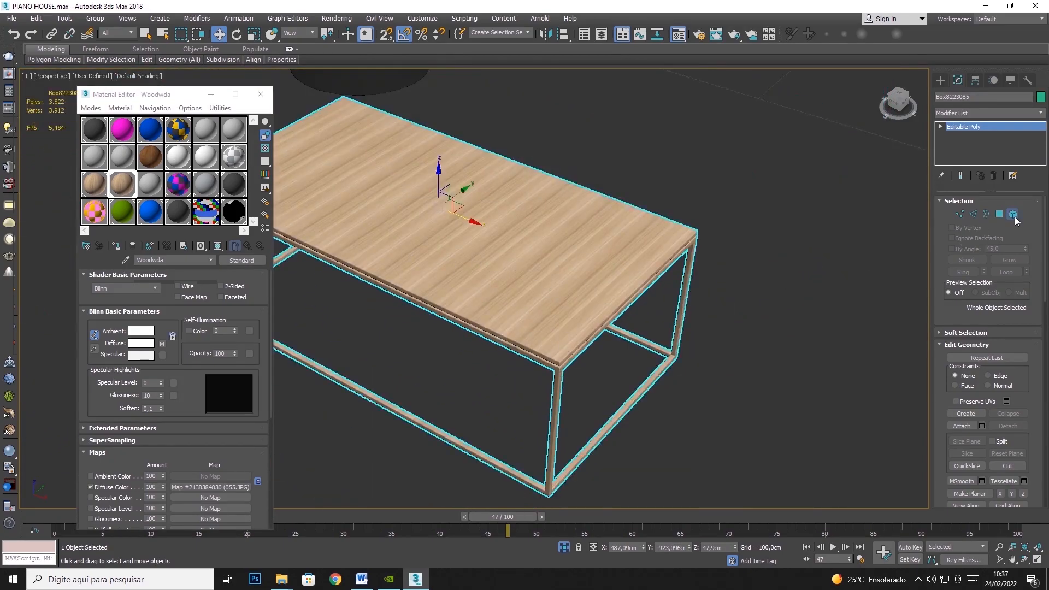
- Select the coffee table's top element and add a UVW Map modifier to it
{"action": "left_click", "coordinate": [1012, 215]}
{"action": "left_click", "coordinate": [545, 297]}
{"action": "left_click", "coordinate": [1041, 113]}
{"action": "scroll", "coordinate": [1003, 493], "scroll_direction": "down", "scroll_amount": 5}
{"action": "left_click", "coordinate": [973, 451]}
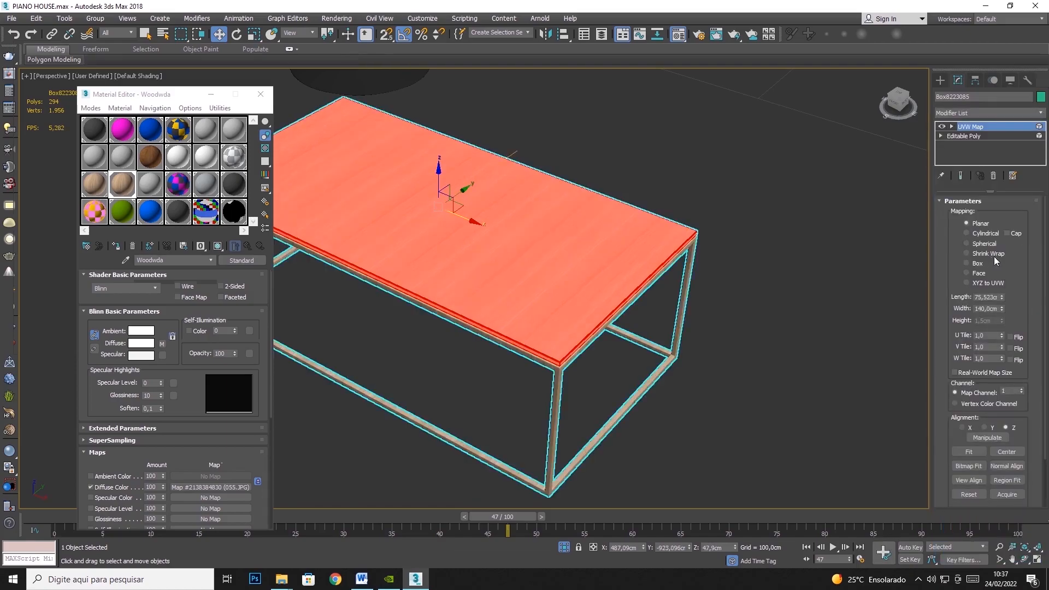
- Set the tabletop's UVW Map to Box with a length, width and height of 100 cm
{"action": "left_click", "coordinate": [977, 263]}
{"action": "type", "text": "100"}
{"action": "key", "text": "Tab"}
{"action": "type", "text": "100"}
{"action": "key", "text": "Tab"}
{"action": "type", "text": "100"}
{"action": "key", "text": "Tab"}
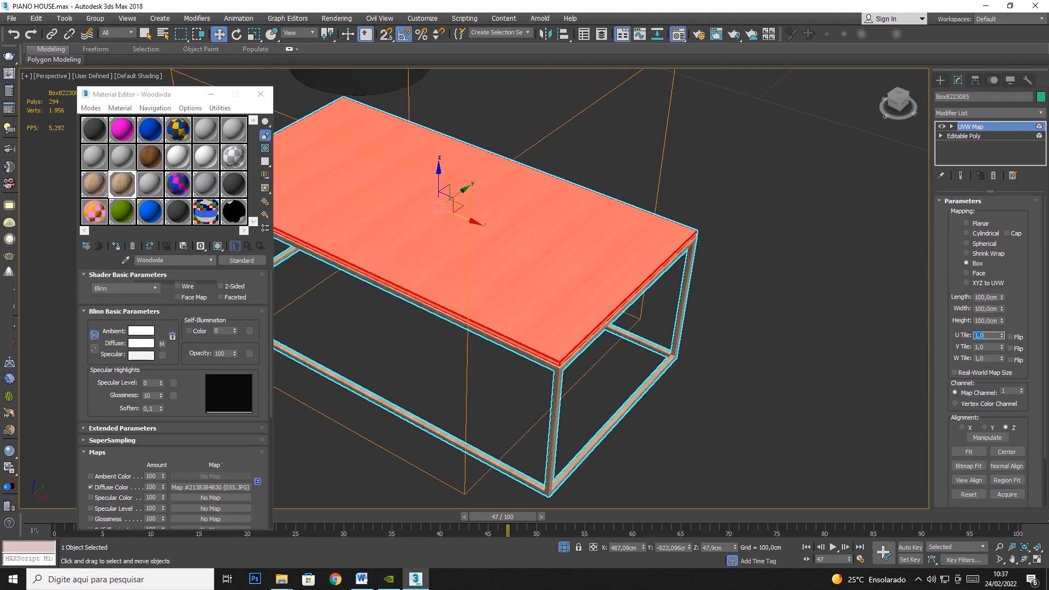
- Activate the tabletop's mapping gizmo with the Rotate tool and inspect the wood grain along the edges and corner
{"action": "left_click", "coordinate": [986, 135]}
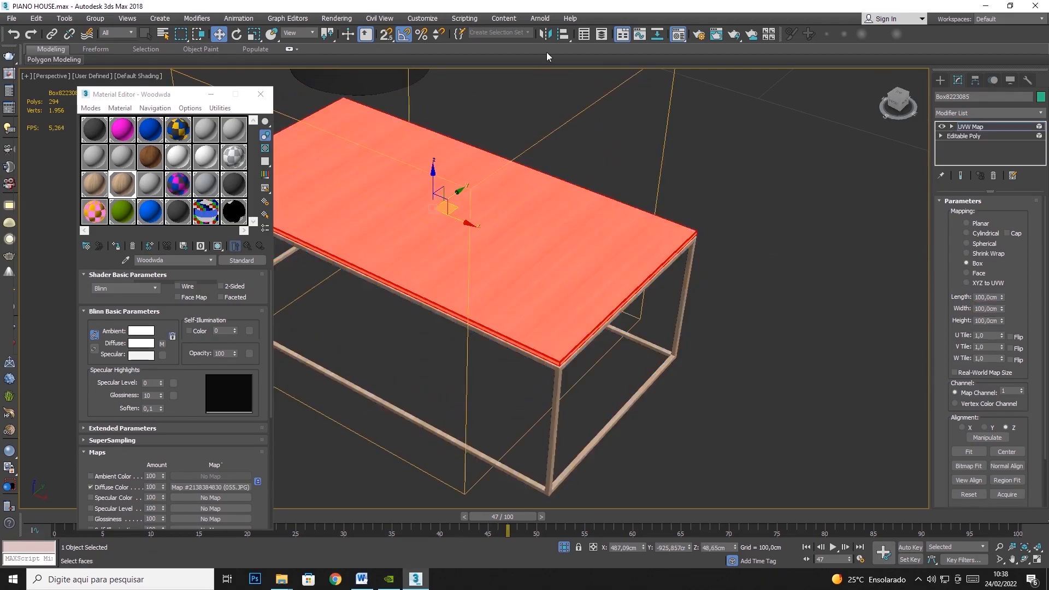
{"action": "left_click", "coordinate": [235, 34]}
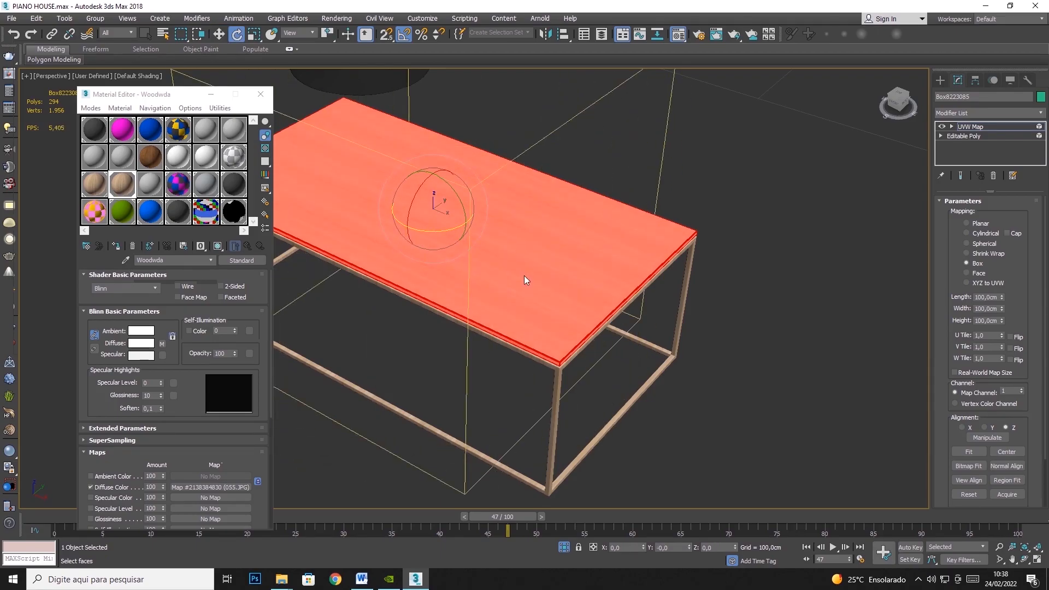
{"action": "scroll", "coordinate": [554, 362], "scroll_direction": "up", "scroll_amount": 6}
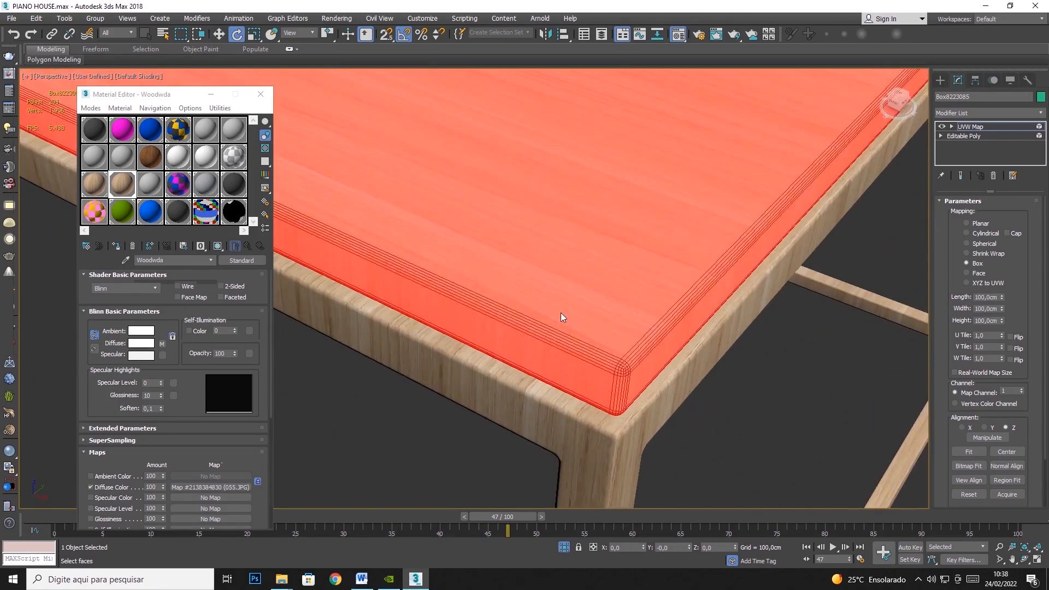
{"action": "scroll", "coordinate": [575, 366], "scroll_direction": "down", "scroll_amount": 4}
{"action": "scroll", "coordinate": [525, 213], "scroll_direction": "down", "scroll_amount": 5}
{"action": "left_click_drag", "start_coordinate": [403, 246], "coordinate": [449, 212]}
{"action": "left_click_drag", "start_coordinate": [442, 301], "coordinate": [386, 290]}
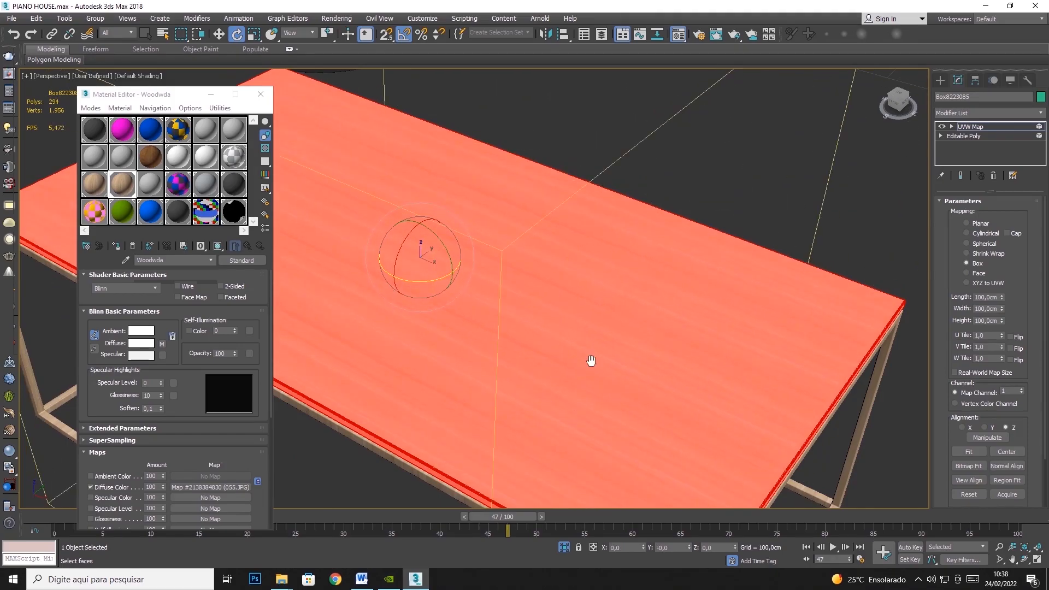
{"action": "scroll", "coordinate": [579, 392], "scroll_direction": "down", "scroll_amount": 3}
{"action": "scroll", "coordinate": [687, 424], "scroll_direction": "up", "scroll_amount": 6}
{"action": "middle_click_drag", "start_coordinate": [749, 433], "coordinate": [343, 341]}
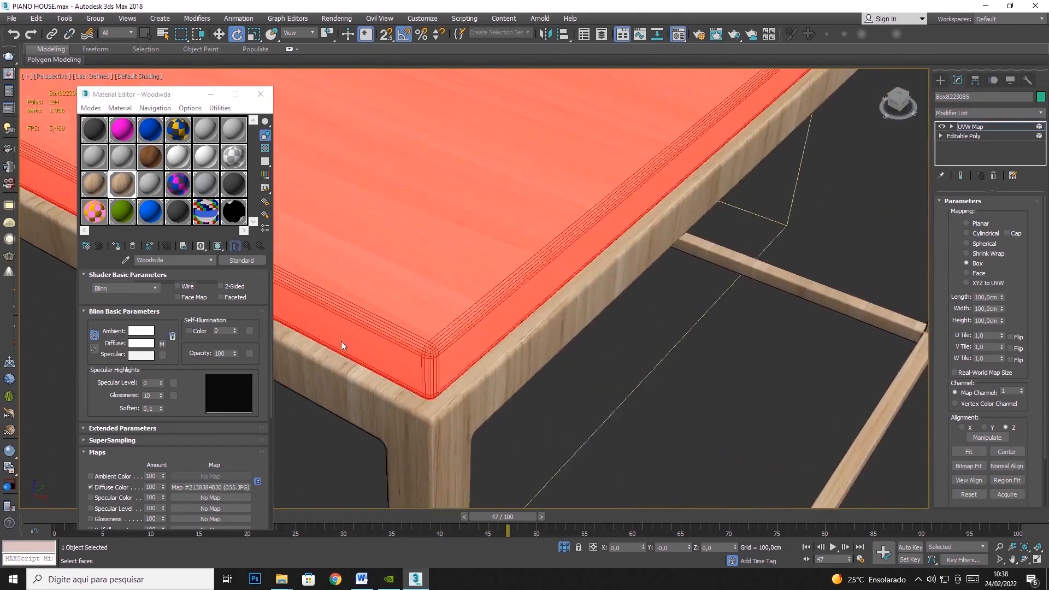
{"action": "scroll", "coordinate": [474, 349], "scroll_direction": "down", "scroll_amount": 6}
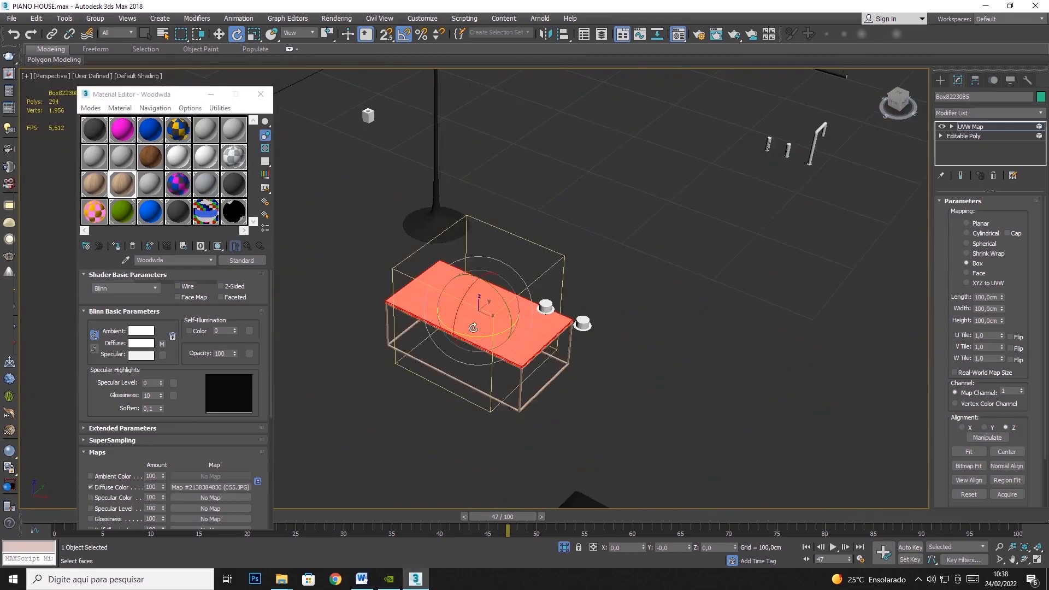
- Set up a dark grey Standard material named 15 - Defaultadaw for the coffee table
{"action": "left_click", "coordinate": [166, 246]}
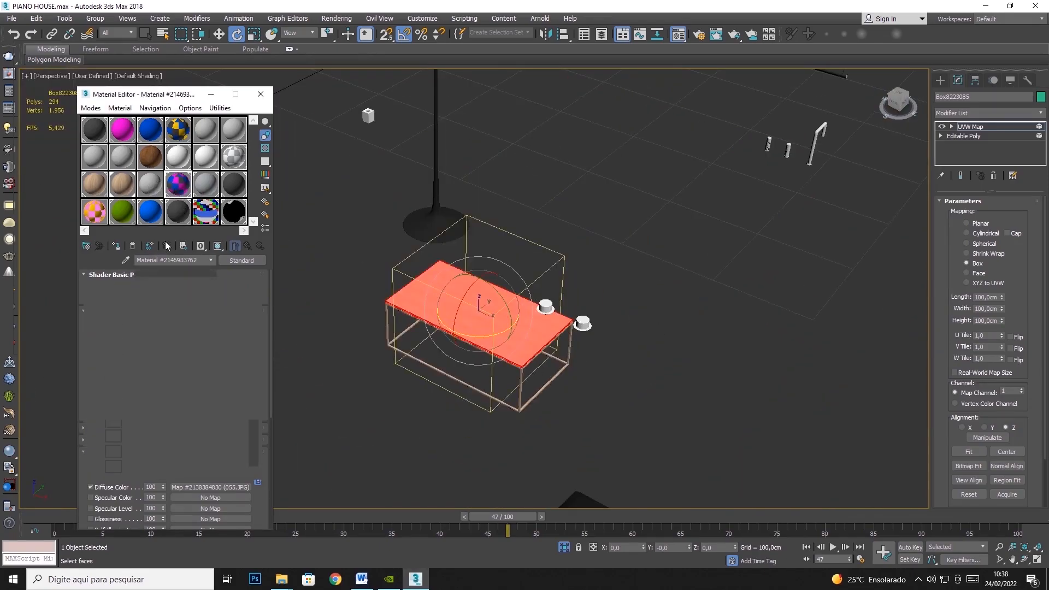
{"action": "left_click", "coordinate": [148, 342]}
{"action": "left_click_drag", "start_coordinate": [323, 121], "coordinate": [323, 79]}
{"action": "left_click", "coordinate": [405, 167]}
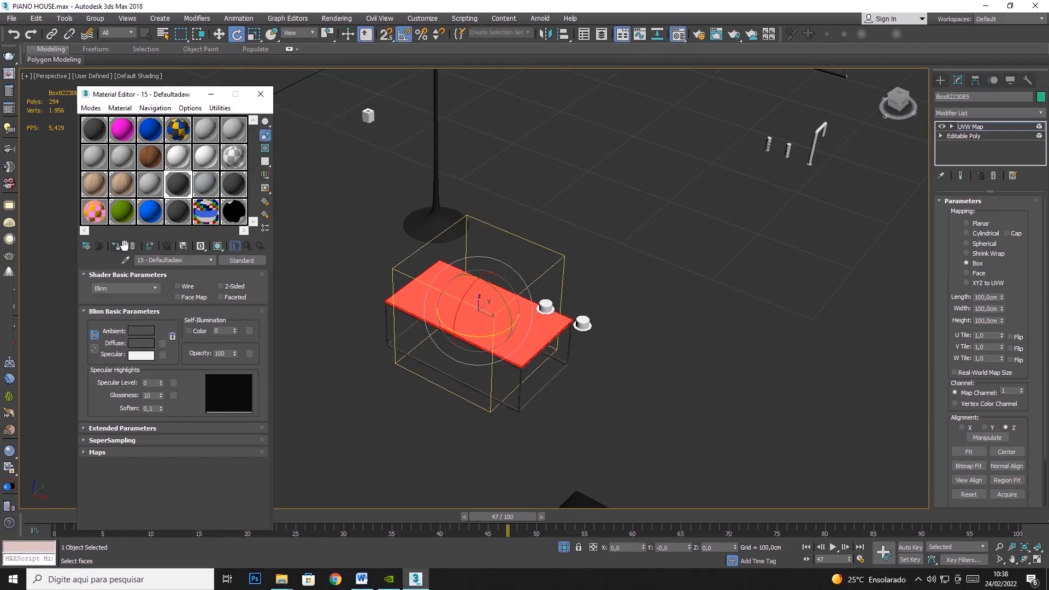
- Convert the coffee table to an Editable Poly and assign 15 - Defaultadaw to its top element
{"action": "right_click", "coordinate": [508, 299]}
{"action": "mouse_move", "coordinate": [611, 423]}
{"action": "left_click", "coordinate": [650, 427]}
{"action": "key", "text": "5"}
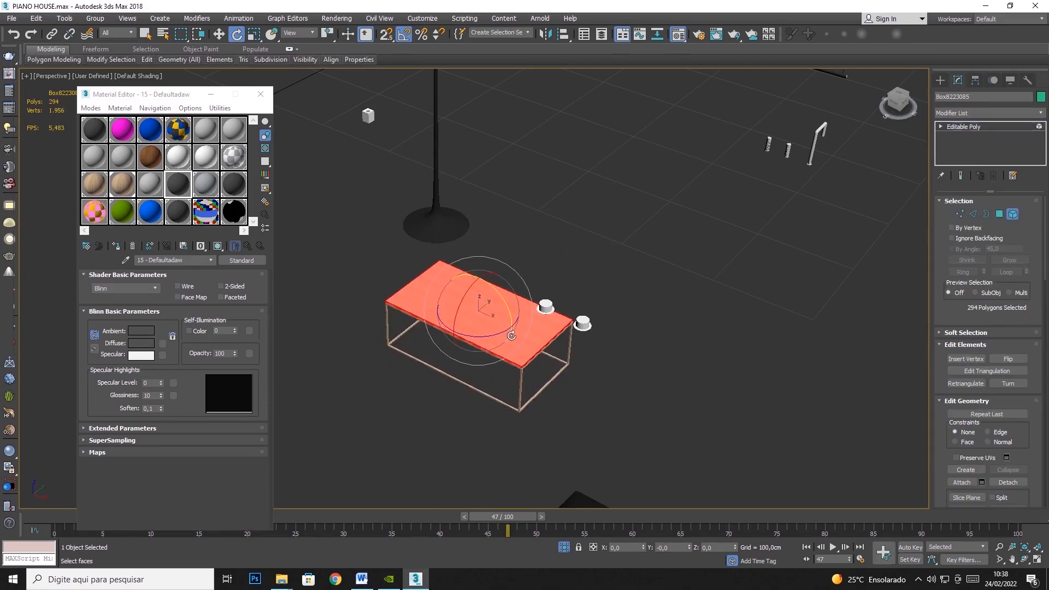
{"action": "left_click", "coordinate": [116, 246]}
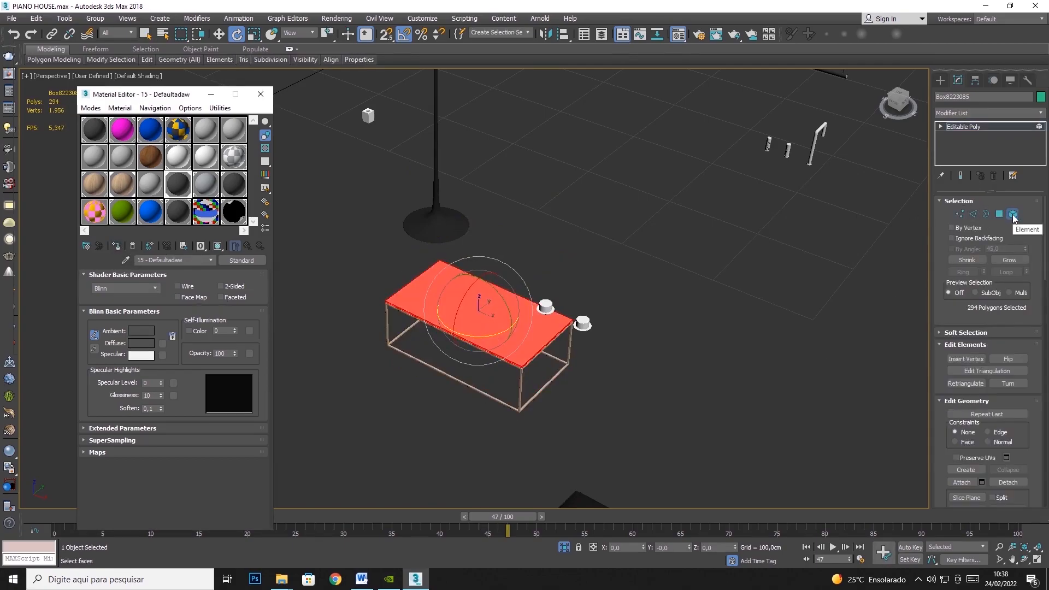
- Leave element editing, check the dark tabletop on its wooden frame, and hide the coffee table
{"action": "left_click", "coordinate": [1012, 214]}
{"action": "left_click", "coordinate": [672, 328]}
{"action": "scroll", "coordinate": [470, 372], "scroll_direction": "up", "scroll_amount": 6}
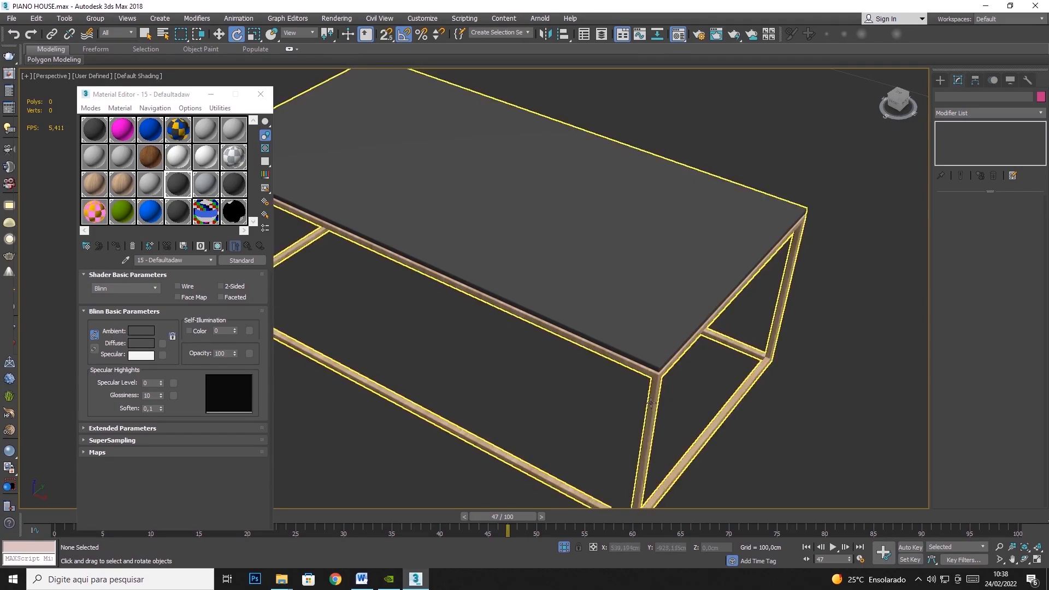
{"action": "left_click", "coordinate": [656, 272]}
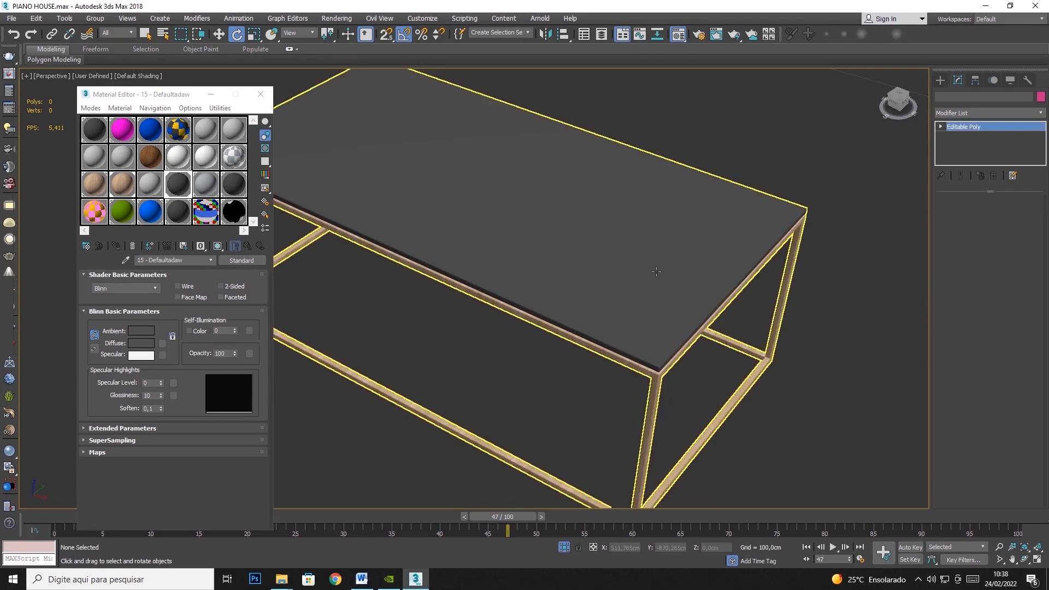
{"action": "right_click", "coordinate": [655, 268]}
{"action": "left_click", "coordinate": [685, 232]}
{"action": "scroll", "coordinate": [623, 316], "scroll_direction": "down", "scroll_amount": 6}
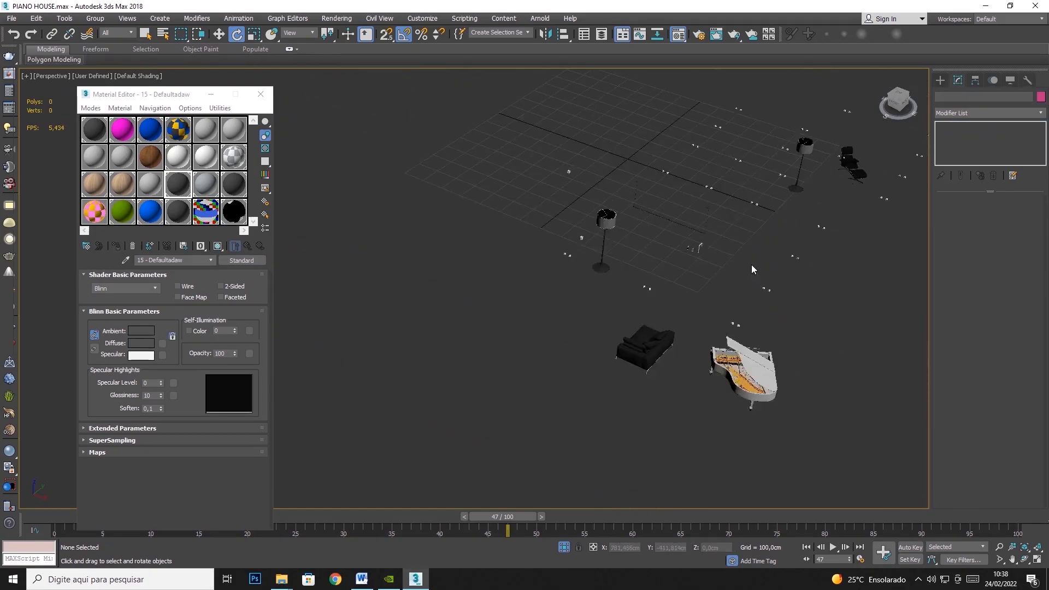
- Select the black chair object beside the far floor lamp and hide it
{"action": "left_click", "coordinate": [684, 200]}
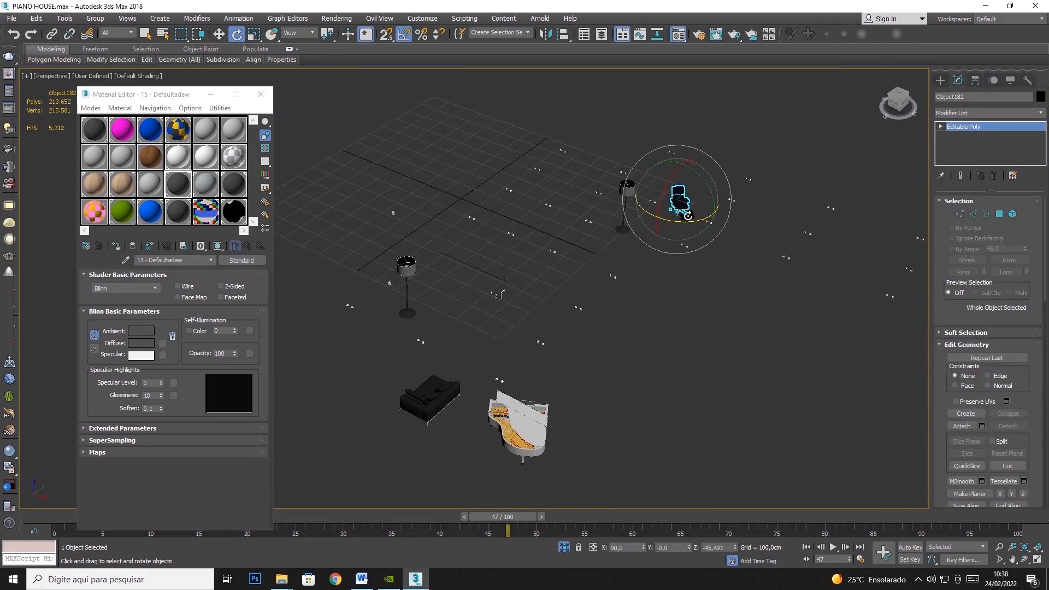
{"action": "right_click", "coordinate": [684, 199]}
{"action": "left_click", "coordinate": [716, 178]}
{"action": "scroll", "coordinate": [718, 189], "scroll_direction": "down", "scroll_amount": 4}
- Select the three floor lamps around the house together and hide them
{"action": "middle_click_drag", "start_coordinate": [737, 244], "coordinate": [599, 287]}
{"action": "scroll", "coordinate": [638, 344], "scroll_direction": "up", "scroll_amount": 5}
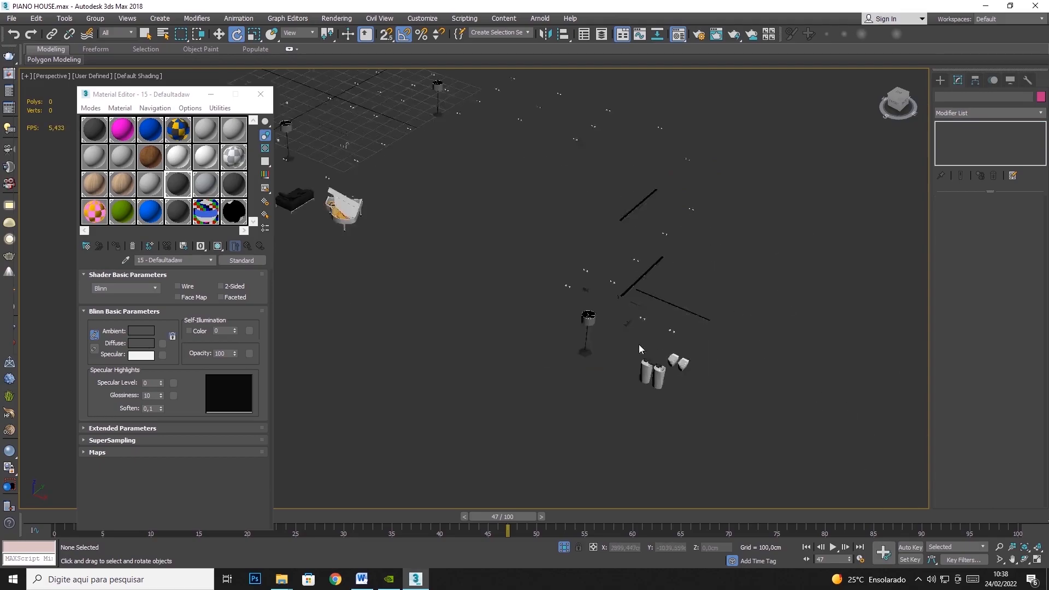
{"action": "scroll", "coordinate": [545, 303], "scroll_direction": "up", "scroll_amount": 4}
{"action": "scroll", "coordinate": [532, 280], "scroll_direction": "up", "scroll_amount": 1}
{"action": "left_click", "coordinate": [532, 280]}
{"action": "scroll", "coordinate": [532, 281], "scroll_direction": "down", "scroll_amount": 3}
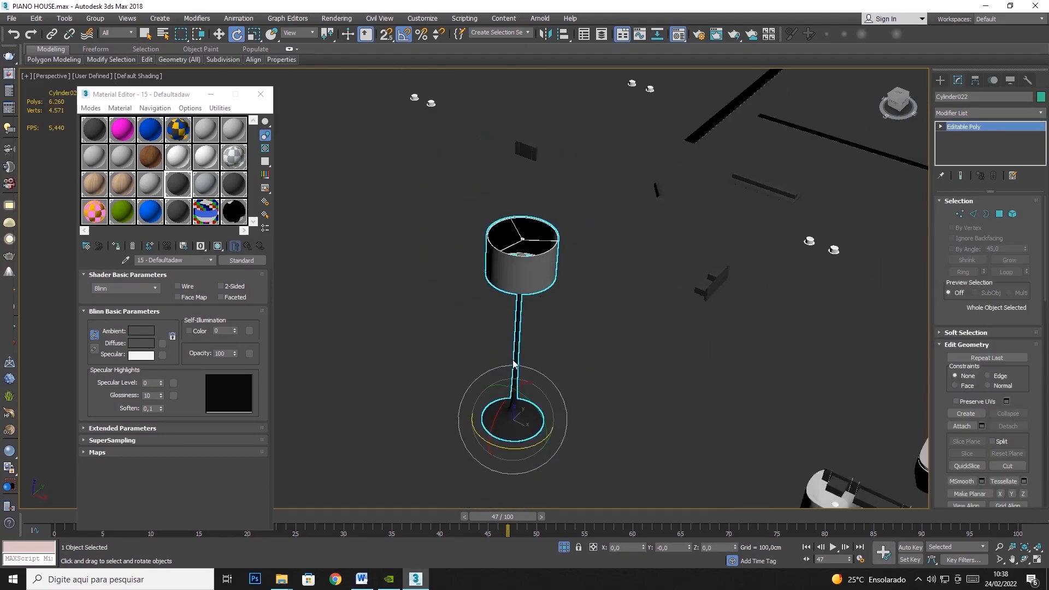
{"action": "scroll", "coordinate": [521, 336], "scroll_direction": "down", "scroll_amount": 2}
{"action": "scroll", "coordinate": [521, 337], "scroll_direction": "down", "scroll_amount": 2}
{"action": "scroll", "coordinate": [445, 172], "scroll_direction": "up", "scroll_amount": 5}
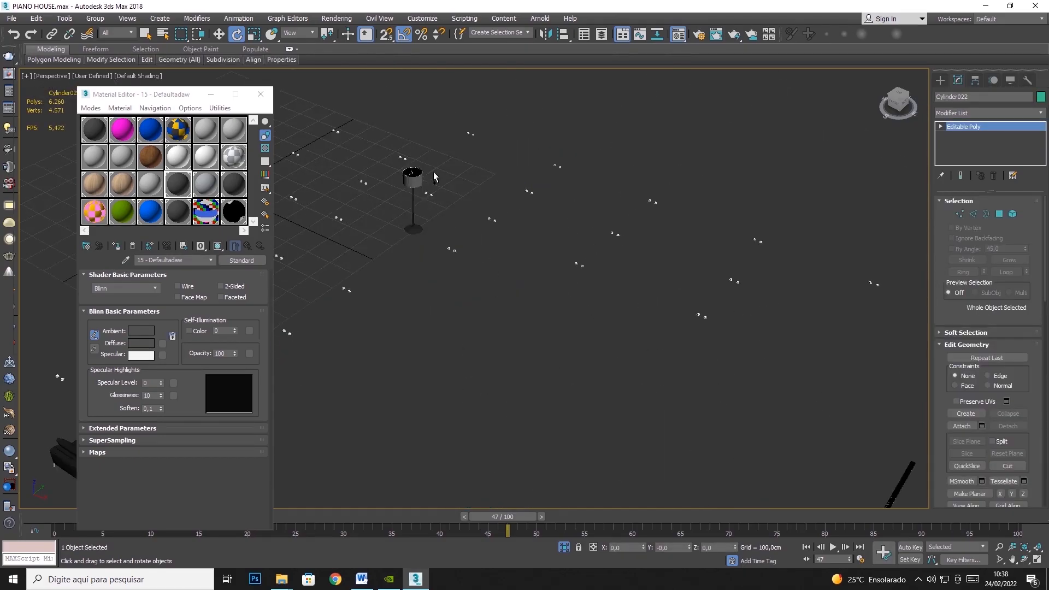
{"action": "left_click", "coordinate": [419, 179], "text": "ctrl"}
{"action": "middle_click_drag", "start_coordinate": [313, 256], "coordinate": [497, 239]}
{"action": "right_click", "coordinate": [311, 252]}
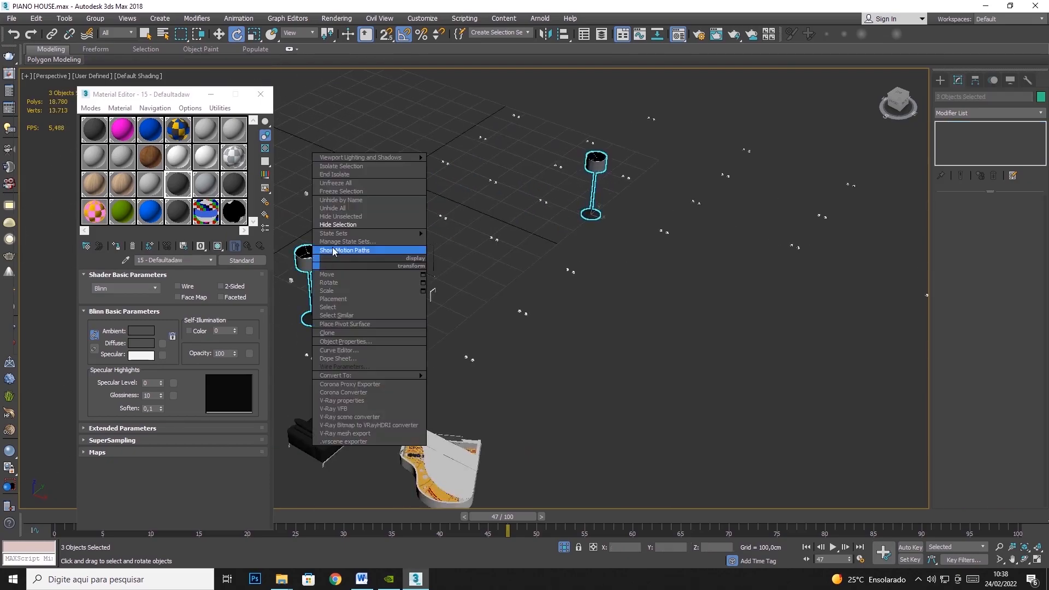
{"action": "left_click", "coordinate": [372, 222]}
{"action": "scroll", "coordinate": [445, 292], "scroll_direction": "down", "scroll_amount": 3}
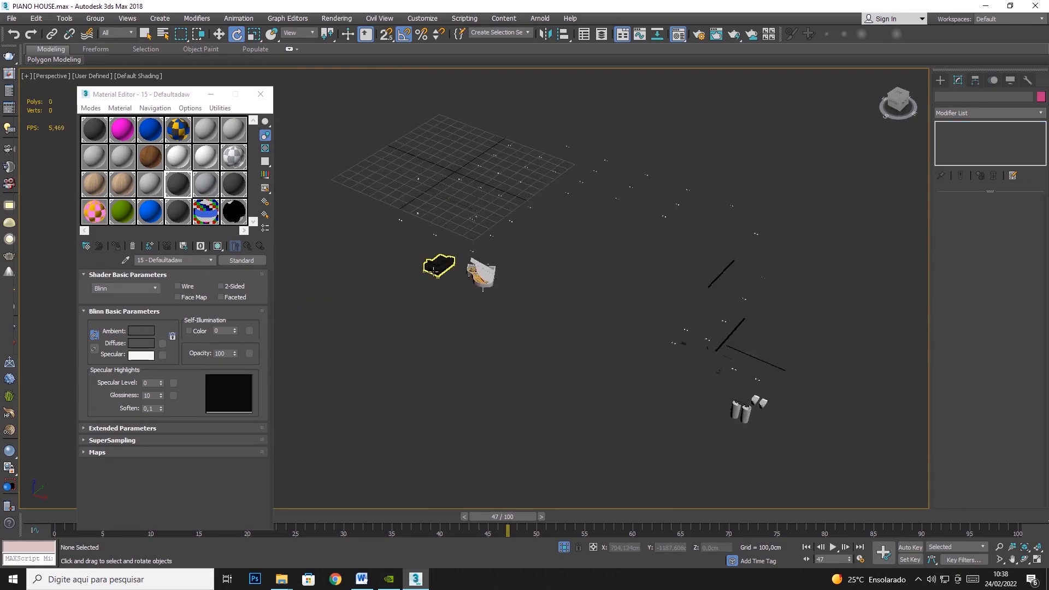
- Select the remaining black sofa beside the piano and hide it
{"action": "left_click", "coordinate": [433, 267]}
{"action": "right_click", "coordinate": [430, 268]}
{"action": "left_click", "coordinate": [456, 231]}
- Select the two freestanding bathroom washbasins and add a shared UVW Map modifier
{"action": "scroll", "coordinate": [686, 359], "scroll_direction": "up", "scroll_amount": 3}
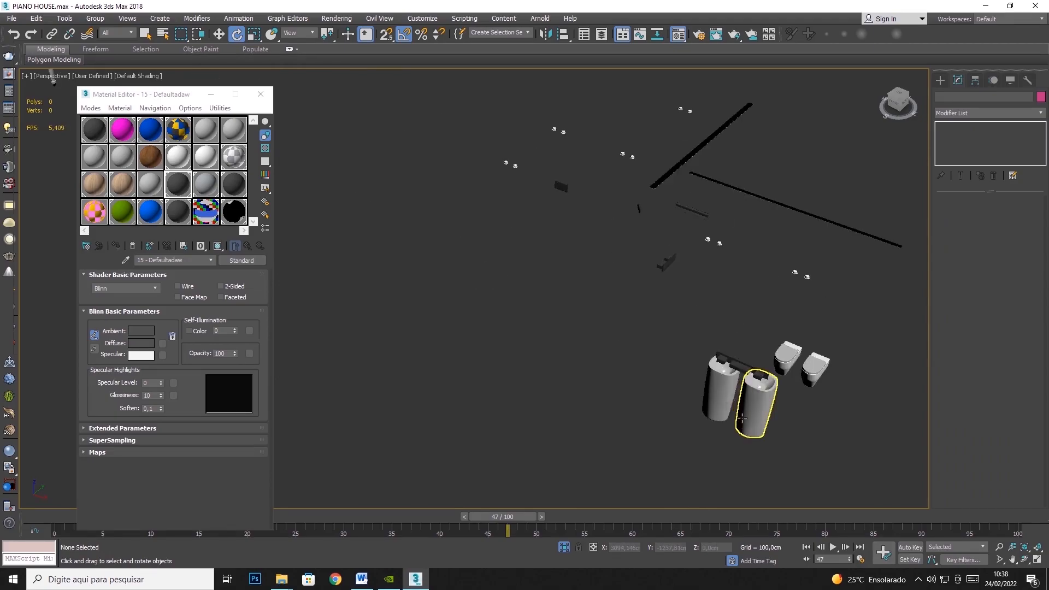
{"action": "left_click", "coordinate": [724, 396]}
{"action": "scroll", "coordinate": [768, 392], "scroll_direction": "up", "scroll_amount": 2}
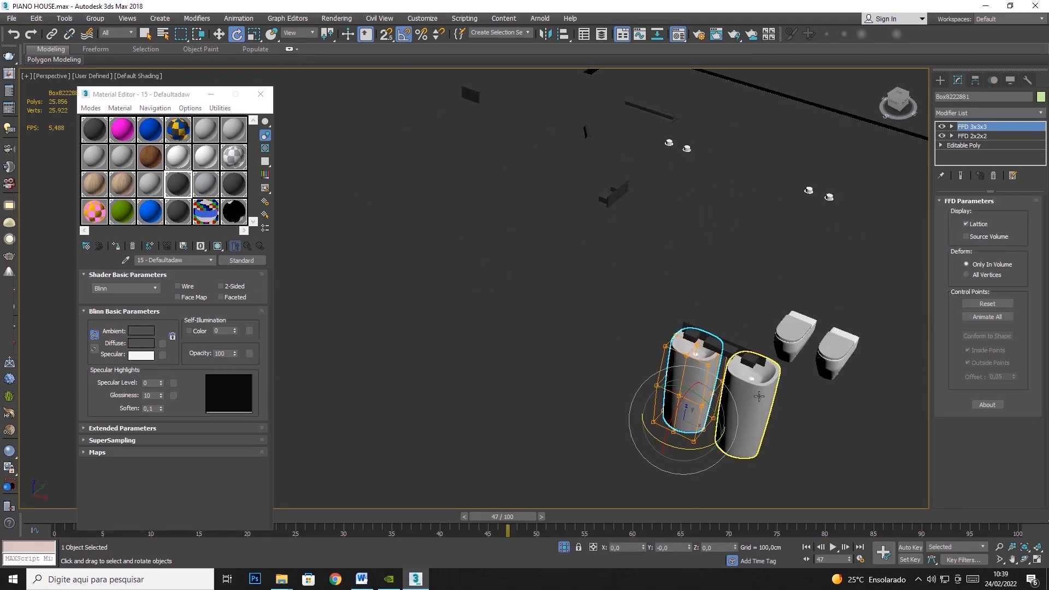
{"action": "left_click", "coordinate": [757, 398], "text": "ctrl"}
{"action": "left_click", "coordinate": [1041, 114]}
{"action": "scroll", "coordinate": [988, 382], "scroll_direction": "down", "scroll_amount": 5}
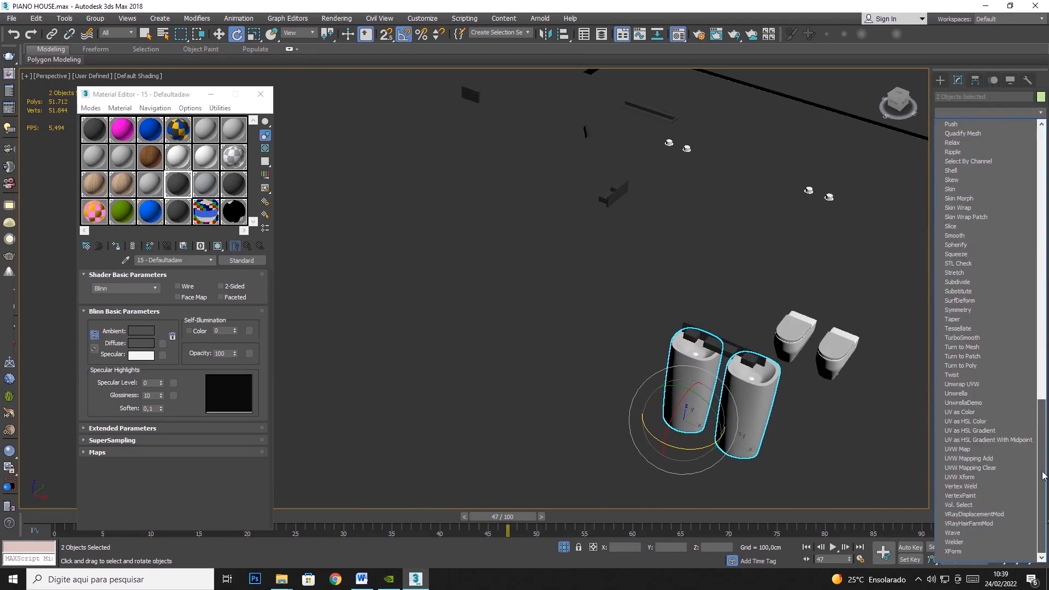
{"action": "left_click", "coordinate": [986, 456]}
- Set the washbasins' UVW Map to Box with a length, width and height of 100 cm
{"action": "left_click", "coordinate": [965, 262]}
{"action": "double_click", "coordinate": [986, 297]}
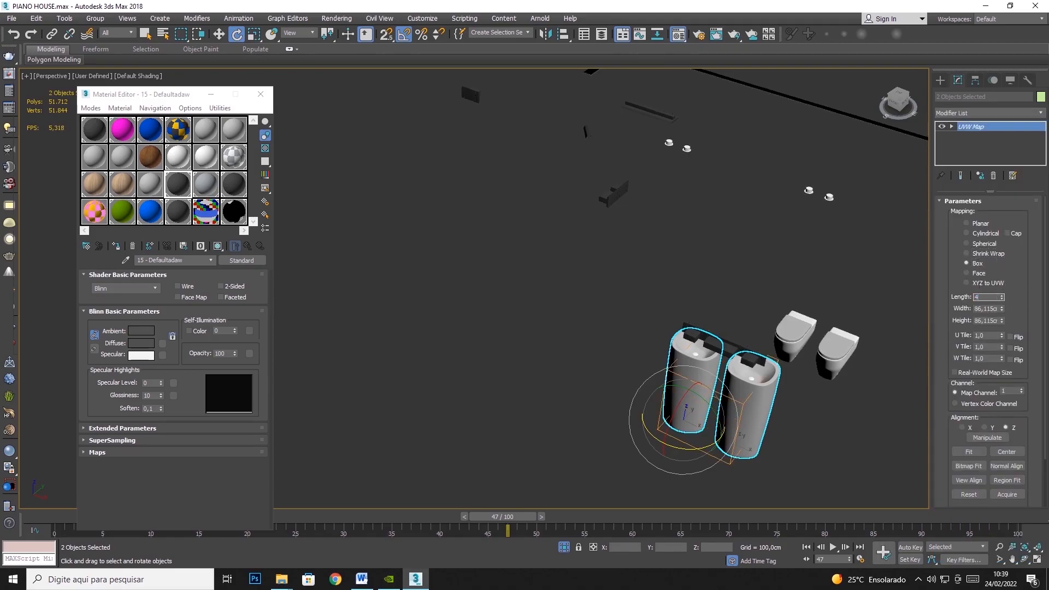
{"action": "type", "text": "100"}
{"action": "key", "text": "Tab"}
{"action": "type", "text": "100"}
{"action": "key", "text": "Tab"}
{"action": "type", "text": "100"}
{"action": "key", "text": "Tab"}
- Check the washbasins' mapping gizmo, return to the modifier level, and hide both washbasins
{"action": "left_click", "coordinate": [980, 128]}
{"action": "key", "text": "1"}
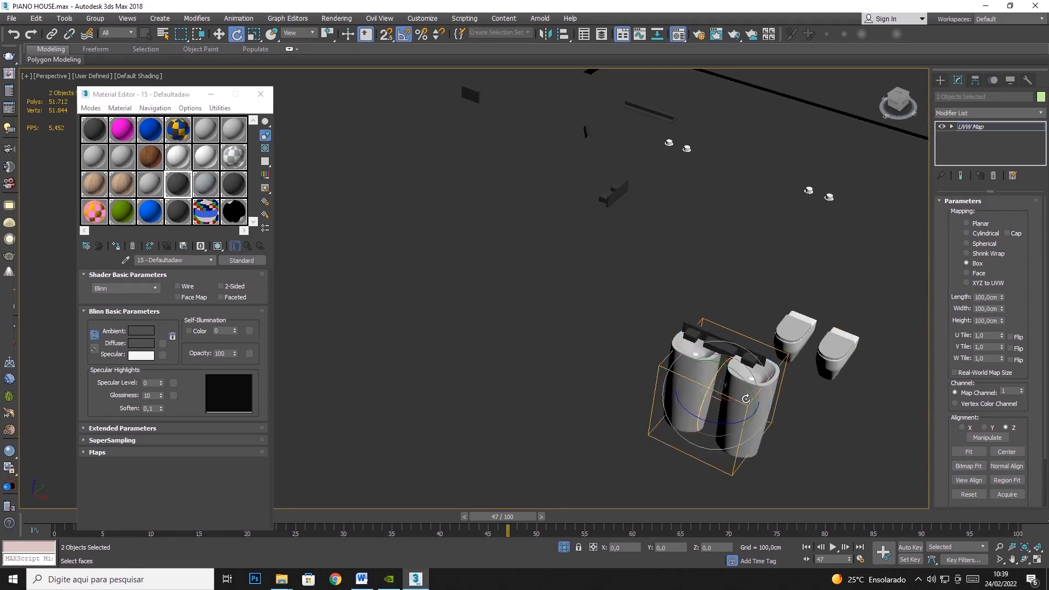
{"action": "right_click", "coordinate": [755, 411]}
{"action": "left_click", "coordinate": [785, 366]}
{"action": "left_click", "coordinate": [992, 130]}
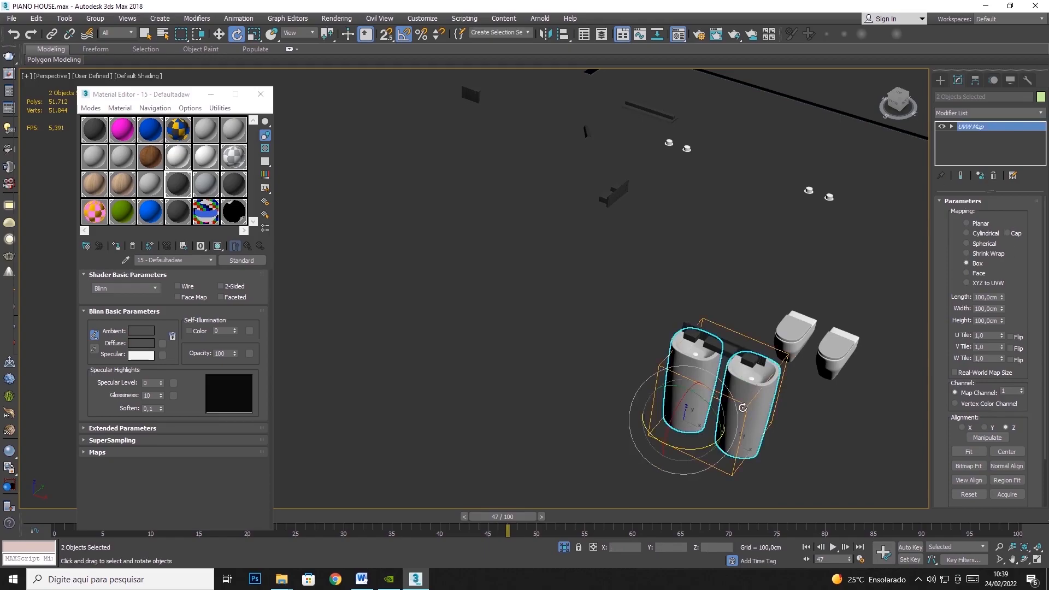
{"action": "right_click", "coordinate": [743, 408]}
{"action": "left_click", "coordinate": [769, 354]}
- Select both bathroom toilets and add a shared UVW Map modifier with Box mapping
{"action": "left_click", "coordinate": [791, 352]}
{"action": "left_click", "coordinate": [791, 351]}
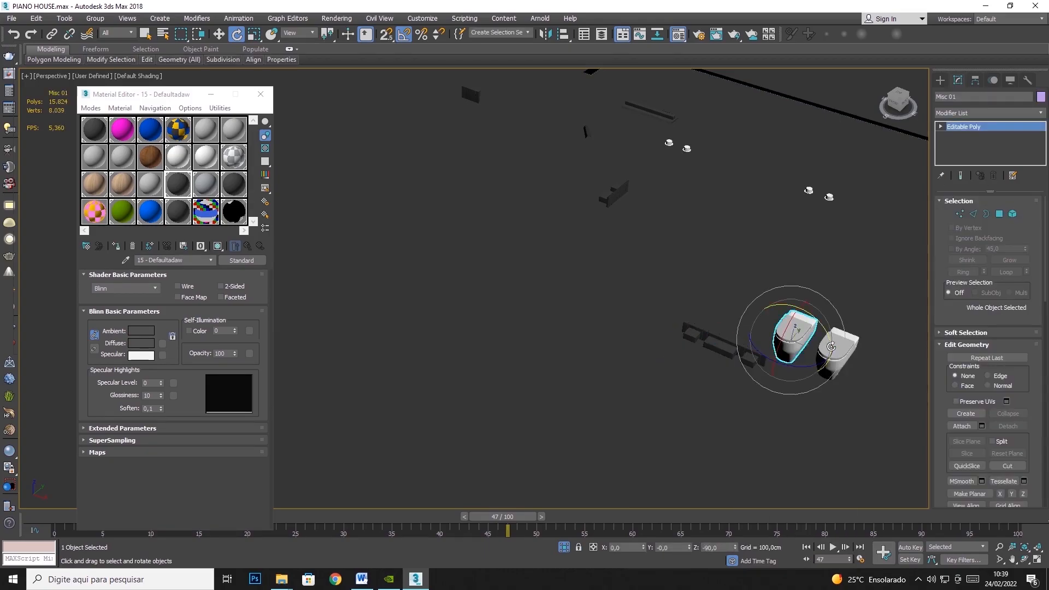
{"action": "left_click", "coordinate": [835, 352], "text": "ctrl"}
{"action": "left_click", "coordinate": [1041, 113]}
{"action": "scroll", "coordinate": [983, 383], "scroll_direction": "down", "scroll_amount": 10}
{"action": "left_click", "coordinate": [978, 459]}
{"action": "left_click", "coordinate": [977, 263]}
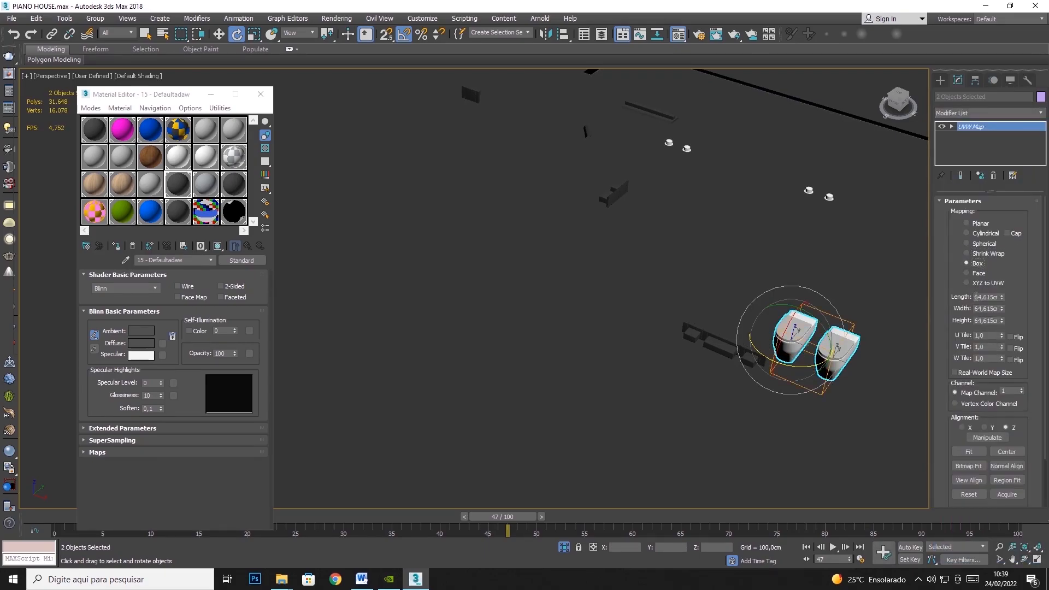
- Set the toilets' box mapping length, width and height to 100 cm and hide both toilets
{"action": "key", "text": "Tab"}
{"action": "type", "text": "100"}
{"action": "key", "text": "Tab"}
{"action": "type", "text": "100"}
{"action": "key", "text": "Tab"}
{"action": "right_click", "coordinate": [838, 320]}
{"action": "left_click", "coordinate": [880, 297]}
- Select the tall faucet spout with its two small handles and add a shared UVW Map modifier with Box mapping
{"action": "scroll", "coordinate": [758, 323], "scroll_direction": "down", "scroll_amount": 3}
{"action": "middle_click_drag", "start_coordinate": [683, 191], "coordinate": [697, 271]}
{"action": "scroll", "coordinate": [696, 271], "scroll_direction": "up", "scroll_amount": 7}
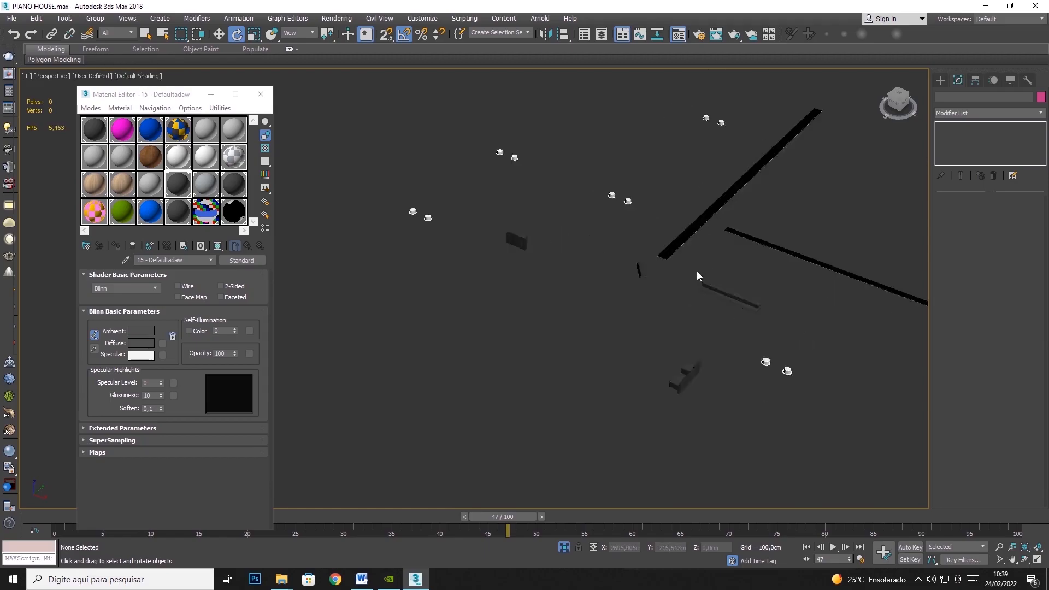
{"action": "scroll", "coordinate": [732, 332], "scroll_direction": "down", "scroll_amount": 4}
{"action": "middle_click_drag", "start_coordinate": [680, 318], "coordinate": [664, 244]}
{"action": "scroll", "coordinate": [623, 221], "scroll_direction": "up", "scroll_amount": 4}
{"action": "scroll", "coordinate": [633, 183], "scroll_direction": "down", "scroll_amount": 4}
{"action": "scroll", "coordinate": [555, 179], "scroll_direction": "up", "scroll_amount": 8}
{"action": "left_click", "coordinate": [547, 195]}
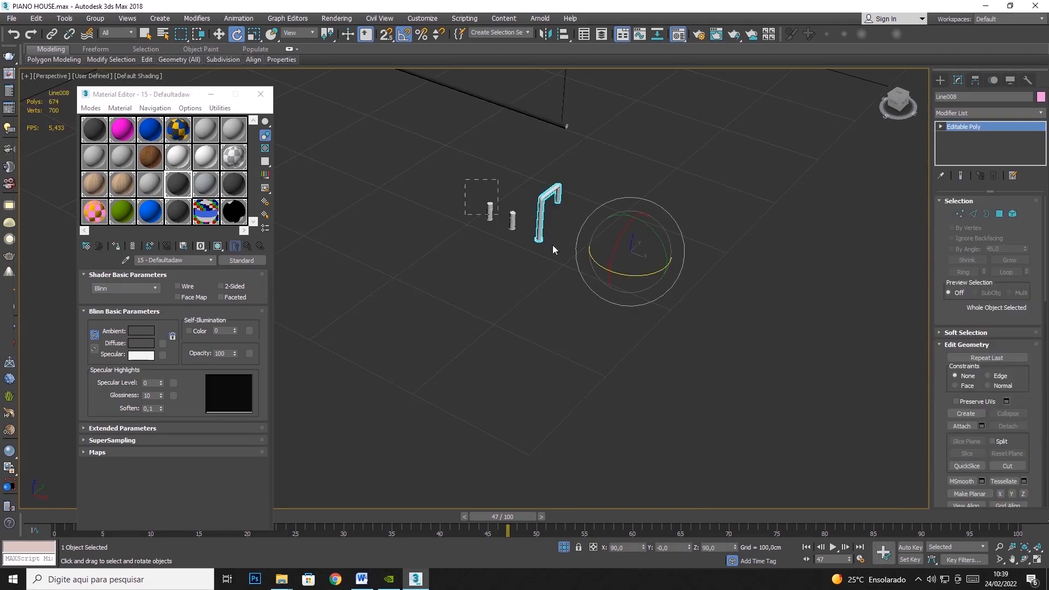
{"action": "left_click", "coordinate": [1043, 113]}
{"action": "scroll", "coordinate": [983, 350], "scroll_direction": "down", "scroll_amount": 5}
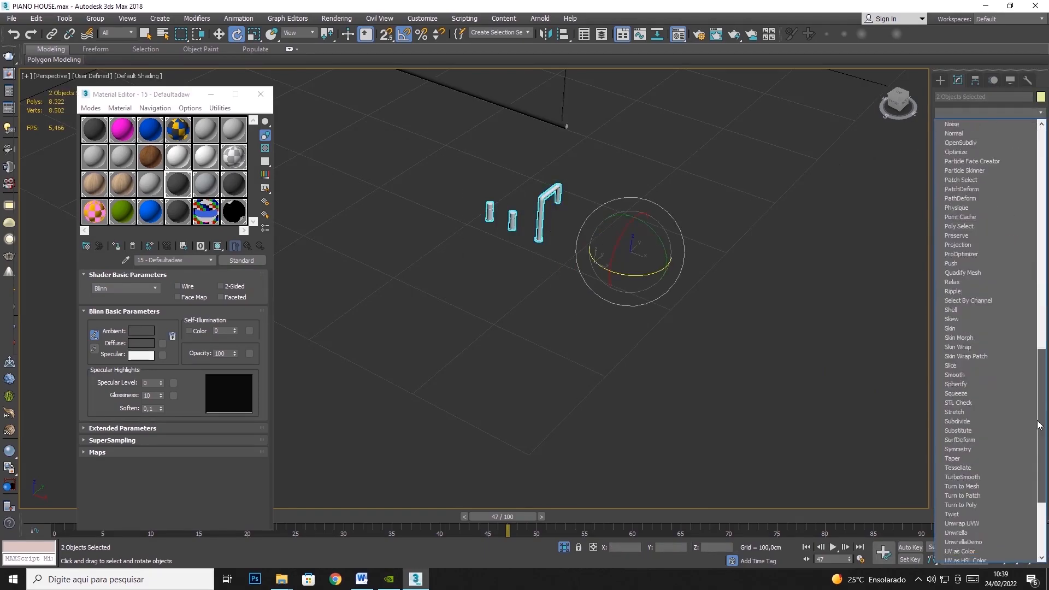
{"action": "left_click", "coordinate": [965, 467]}
{"action": "left_click", "coordinate": [986, 260]}
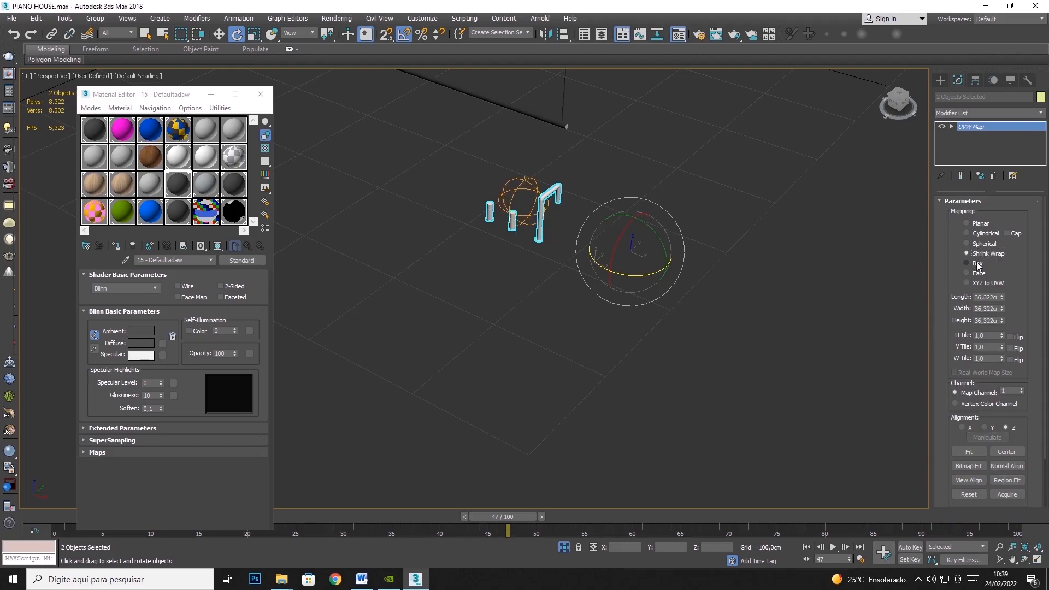
- Set the faucet parts' mapping length, width and height to 100 cm and hide the faucet parts
{"action": "type", "text": "100"}
{"action": "key", "text": "Tab"}
{"action": "type", "text": "100"}
{"action": "key", "text": "Tab"}
{"action": "type", "text": "10"}
{"action": "key", "text": "Tab"}
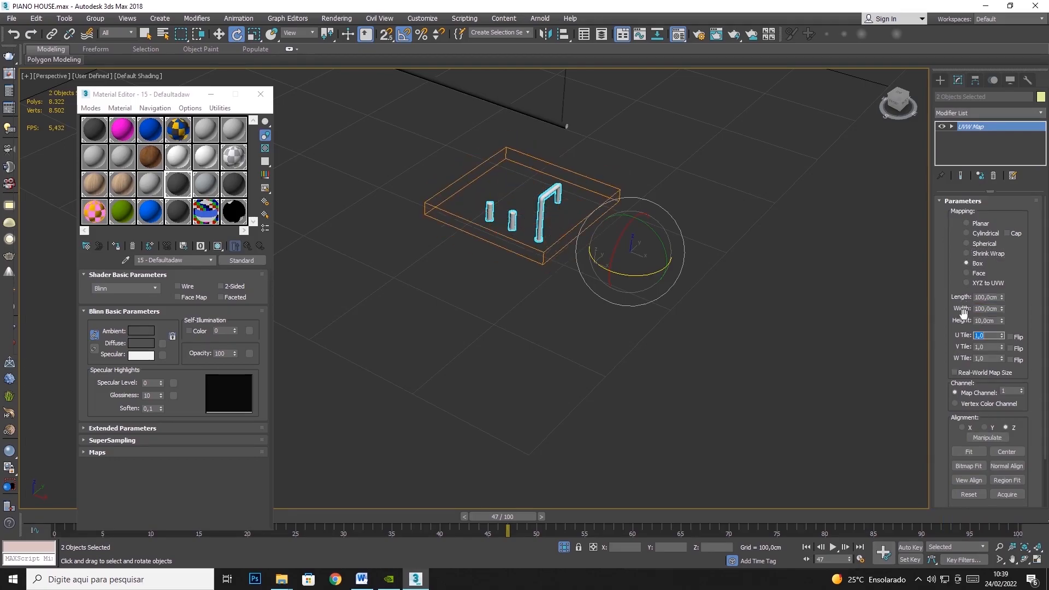
{"action": "left_click_drag", "start_coordinate": [996, 321], "coordinate": [909, 310]}
{"action": "type", "text": "100"}
{"action": "key", "text": "Tab"}
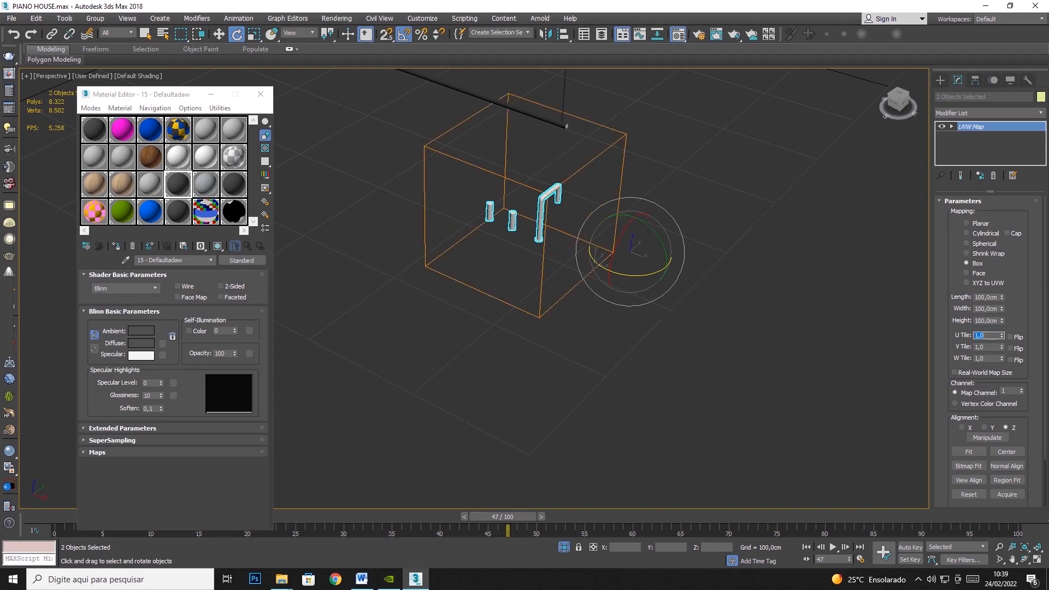
{"action": "right_click", "coordinate": [541, 218]}
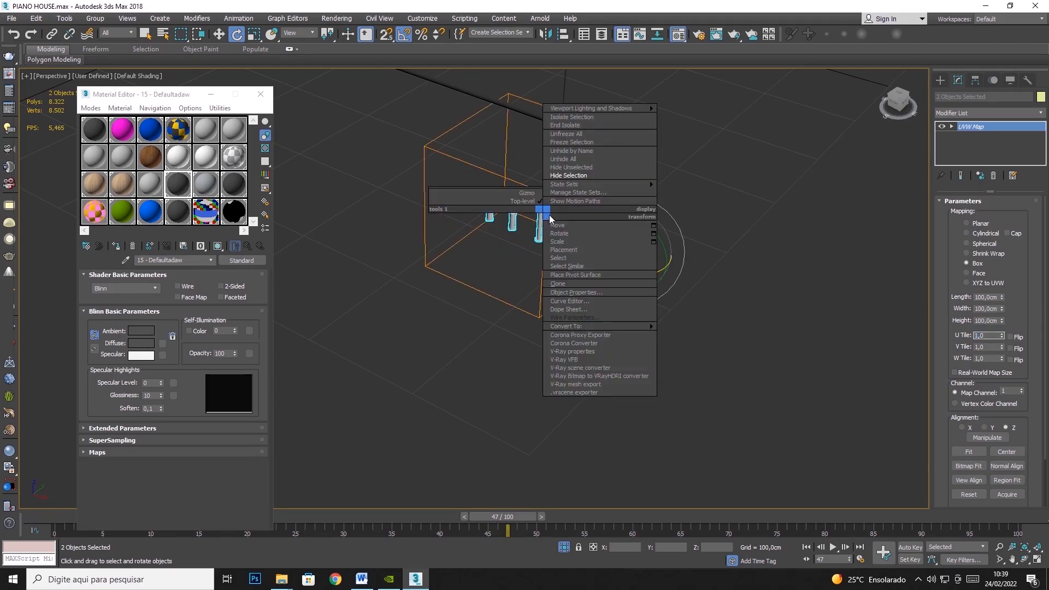
{"action": "left_click", "coordinate": [577, 190]}
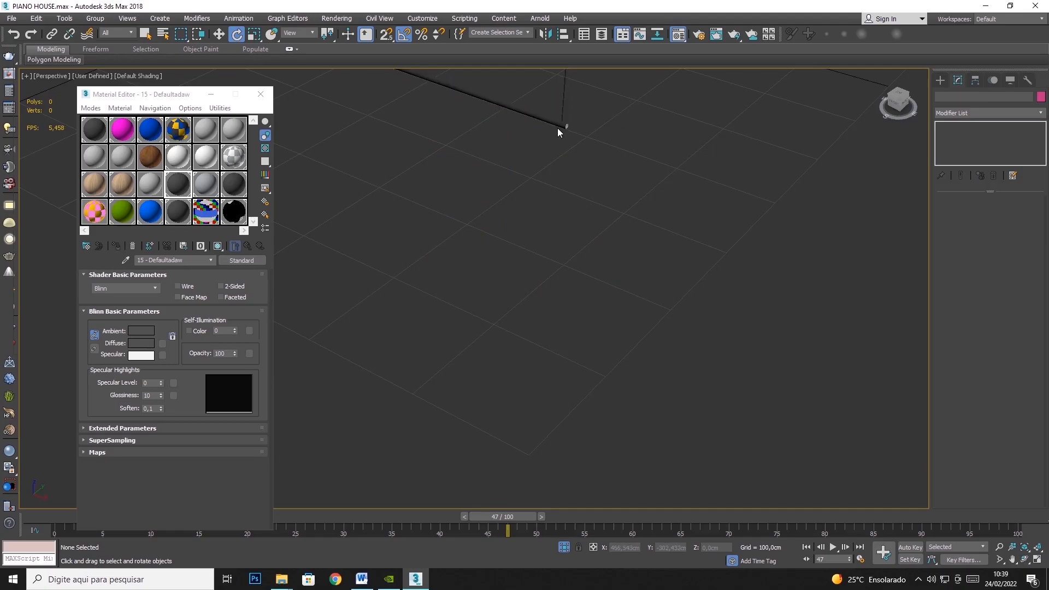
- Select the long thin rod object with the vertical support and ring, and add a UVW Map modifier with Box mapping
{"action": "middle_click_drag", "start_coordinate": [557, 127], "coordinate": [579, 346]}
{"action": "left_click", "coordinate": [528, 264]}
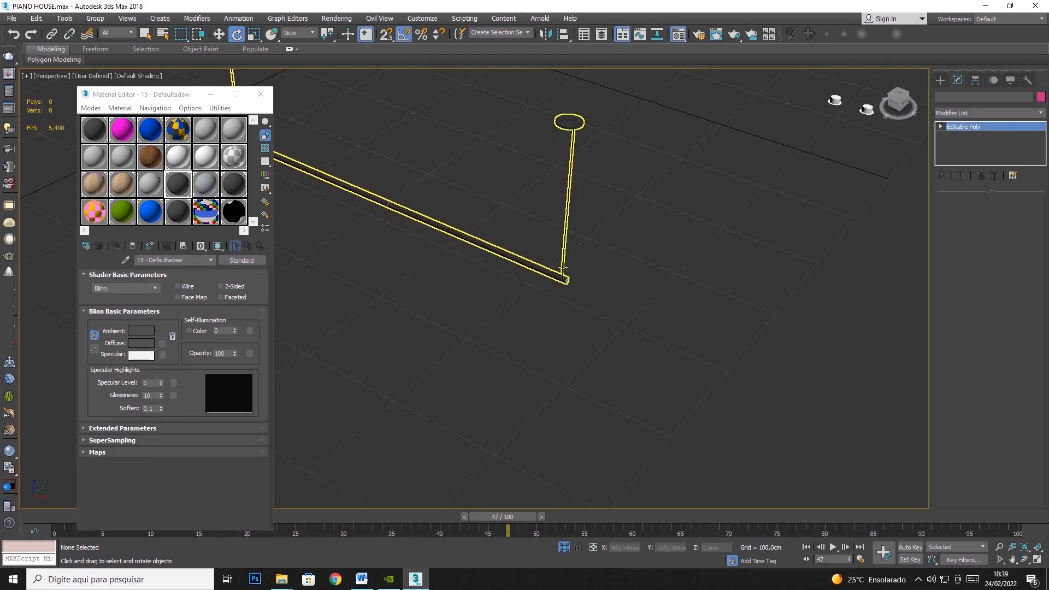
{"action": "left_click", "coordinate": [1041, 112]}
{"action": "scroll", "coordinate": [983, 328], "scroll_direction": "down", "scroll_amount": 10}
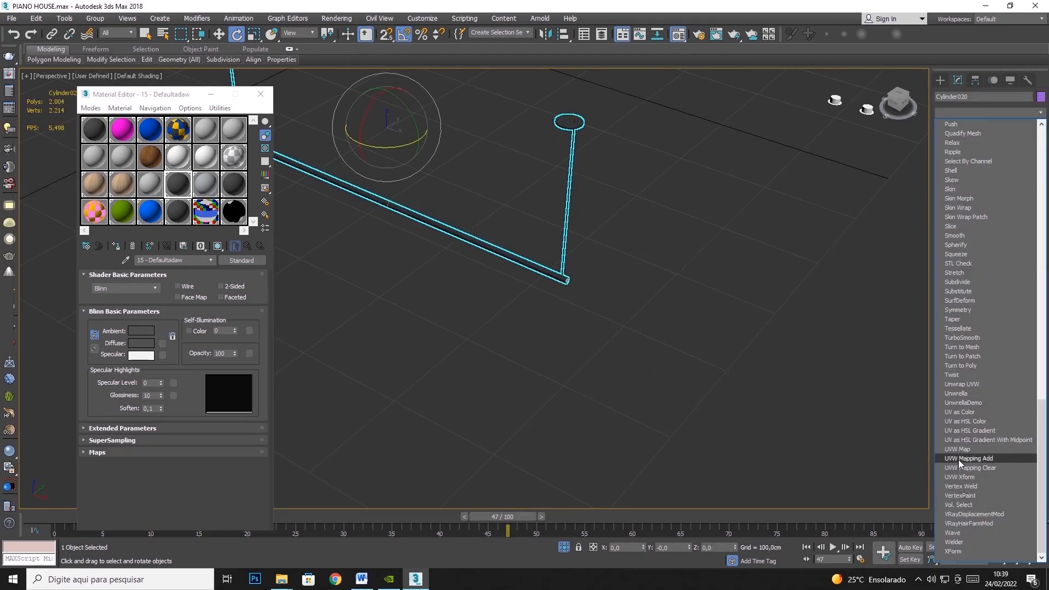
{"action": "left_click", "coordinate": [959, 459]}
{"action": "left_click", "coordinate": [987, 254]}
{"action": "left_click", "coordinate": [976, 264]}
- Set the rod object's mapping length, width and height to 100 cm and hide the object
{"action": "double_click", "coordinate": [980, 296]}
{"action": "type", "text": "100"}
{"action": "key", "text": "Tab"}
{"action": "type", "text": "100"}
{"action": "key", "text": "Tab"}
{"action": "type", "text": "100"}
{"action": "key", "text": "Tab"}
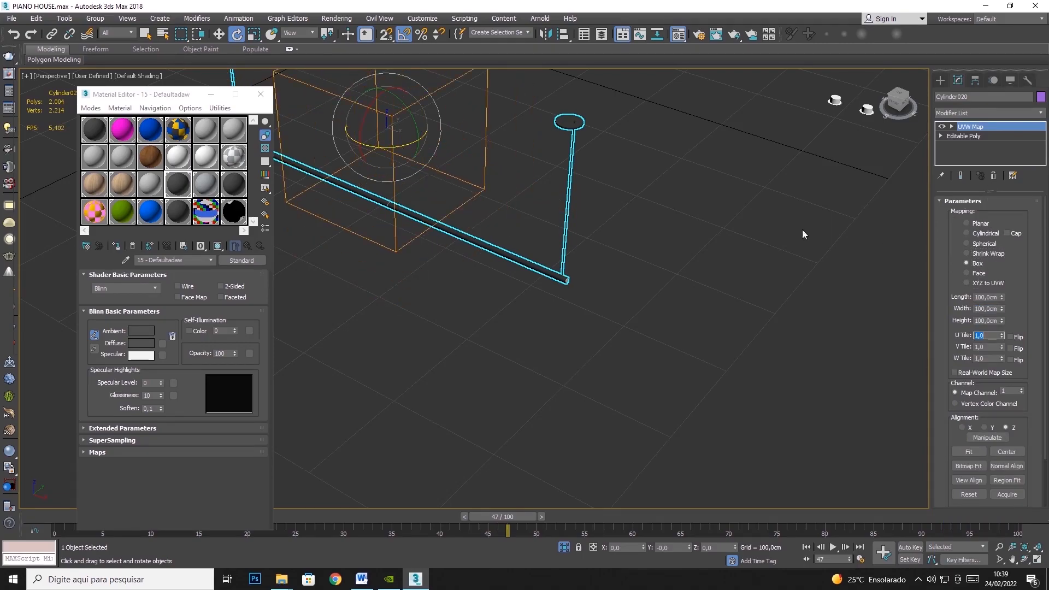
{"action": "right_click", "coordinate": [572, 130]}
{"action": "left_click", "coordinate": [600, 91]}
- Select the three long black strips and add a shared UVW Map modifier with Box mapping
{"action": "scroll", "coordinate": [671, 285], "scroll_direction": "down", "scroll_amount": 8}
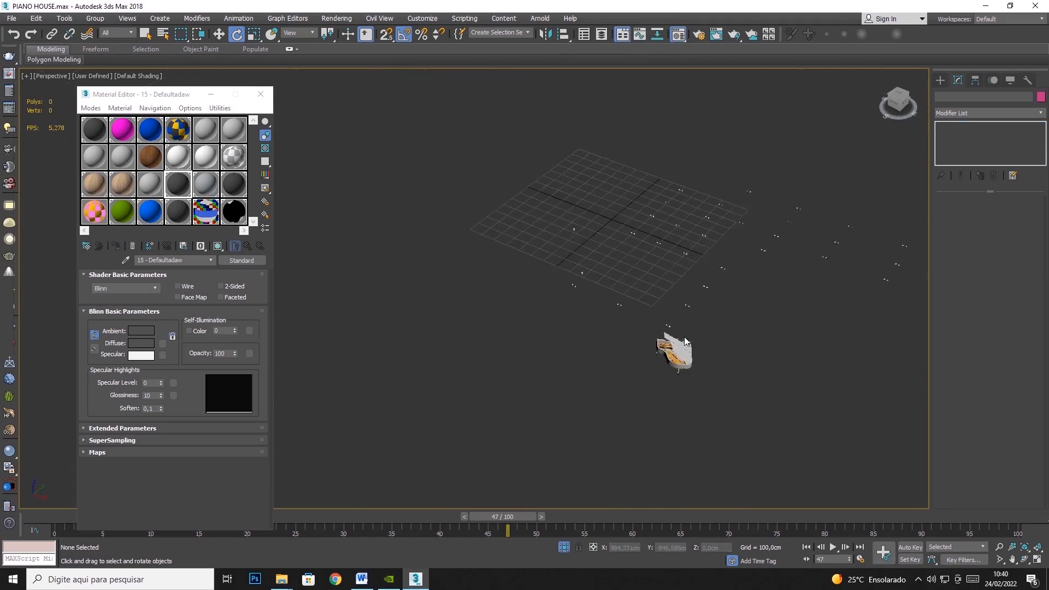
{"action": "middle_click_drag", "start_coordinate": [683, 338], "coordinate": [597, 317]}
{"action": "middle_click_drag", "start_coordinate": [710, 348], "coordinate": [505, 296]}
{"action": "scroll", "coordinate": [670, 303], "scroll_direction": "up", "scroll_amount": 8}
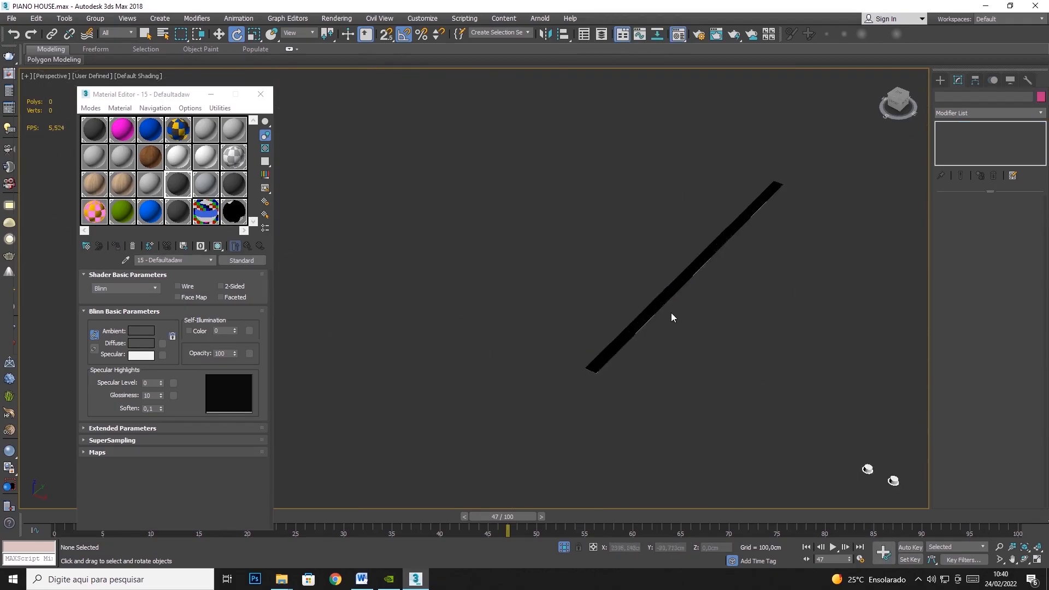
{"action": "left_click", "coordinate": [670, 313]}
{"action": "scroll", "coordinate": [671, 313], "scroll_direction": "down", "scroll_amount": 5}
{"action": "middle_click_drag", "start_coordinate": [697, 437], "coordinate": [672, 322]}
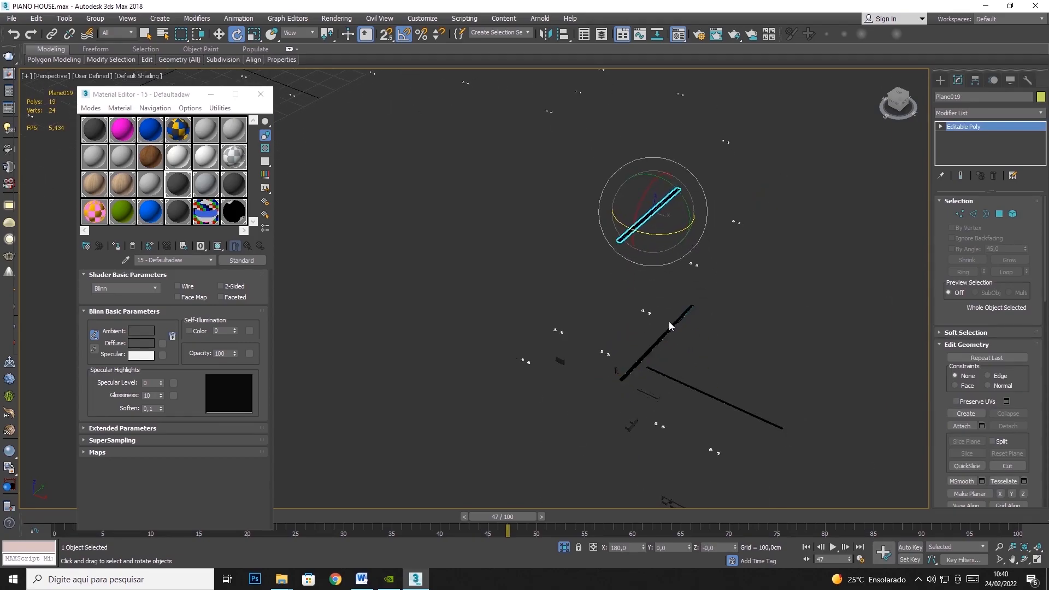
{"action": "left_click", "coordinate": [672, 322], "text": "ctrl"}
{"action": "left_click", "coordinate": [682, 386], "text": "ctrl"}
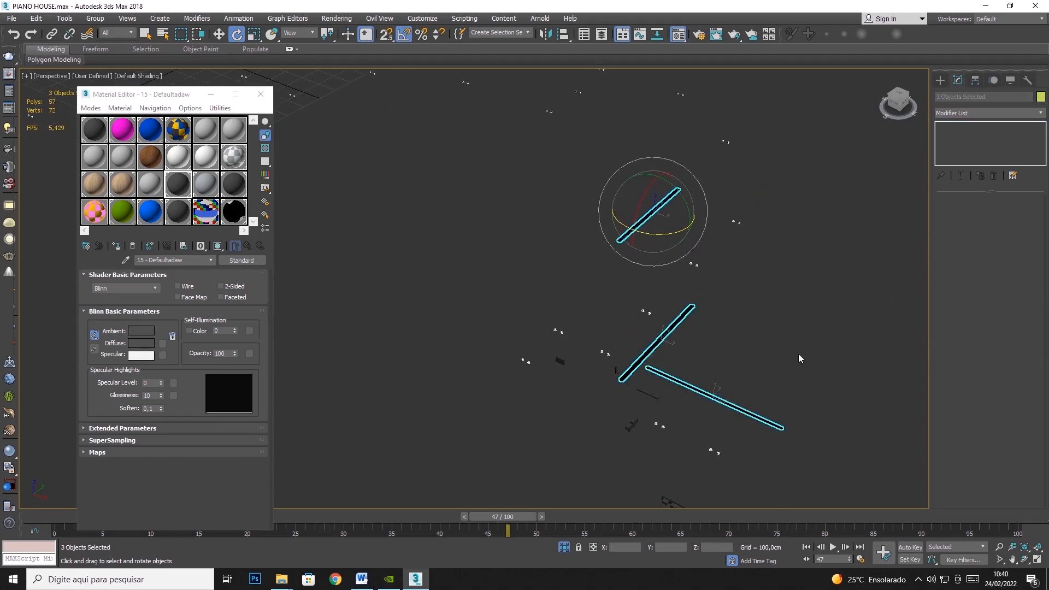
{"action": "left_click", "coordinate": [1042, 113]}
{"action": "scroll", "coordinate": [1011, 415], "scroll_direction": "down", "scroll_amount": 5}
{"action": "left_click", "coordinate": [1007, 445]}
{"action": "left_click", "coordinate": [966, 244]}
{"action": "left_click", "coordinate": [966, 263]}
- Set the three strips' mapping length, width and height to 100 cm and hide the strips
{"action": "double_click", "coordinate": [986, 296]}
{"action": "type", "text": "100"}
{"action": "key", "text": "Tab"}
{"action": "type", "text": "100"}
{"action": "key", "text": "Tab"}
{"action": "type", "text": "100"}
{"action": "key", "text": "Tab"}
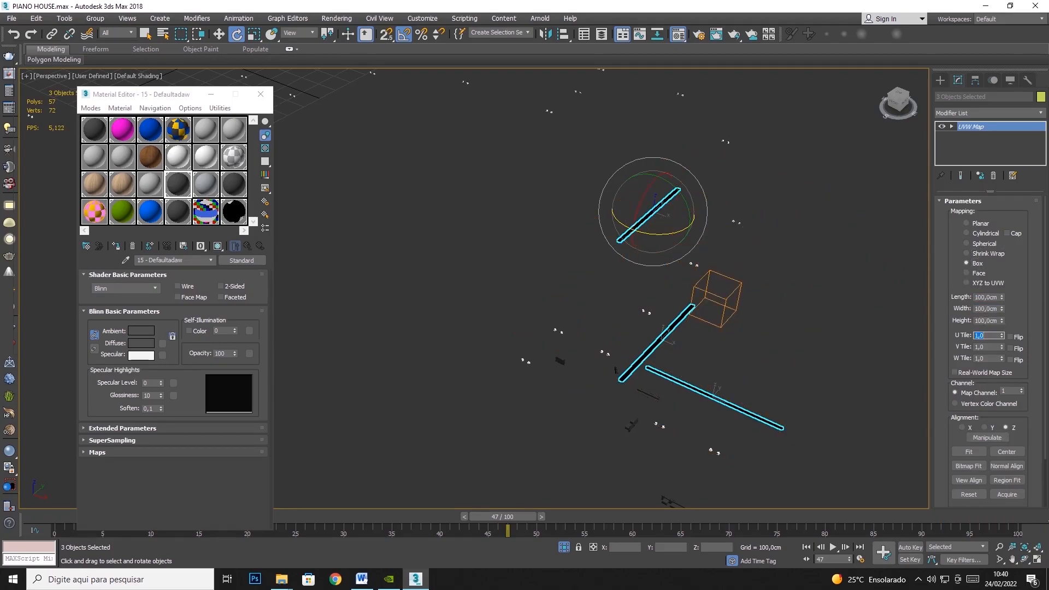
{"action": "right_click", "coordinate": [644, 236]}
{"action": "left_click", "coordinate": [663, 192]}
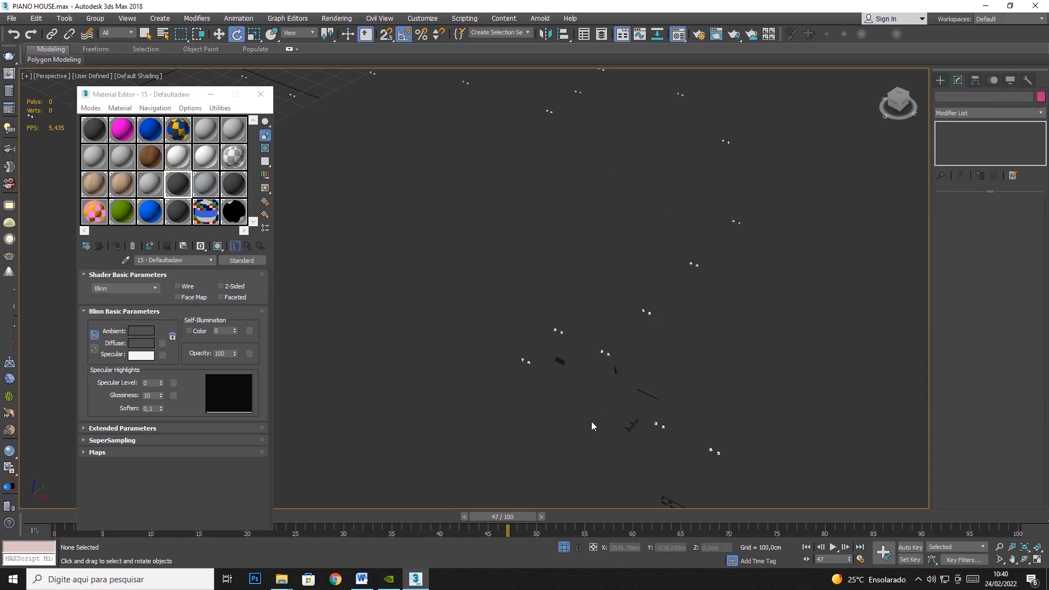
- Select all the remaining small dark fixture groups and add a shared UVW Map modifier with Box mapping
{"action": "left_click", "coordinate": [650, 339]}
{"action": "left_click", "coordinate": [708, 415], "text": "ctrl"}
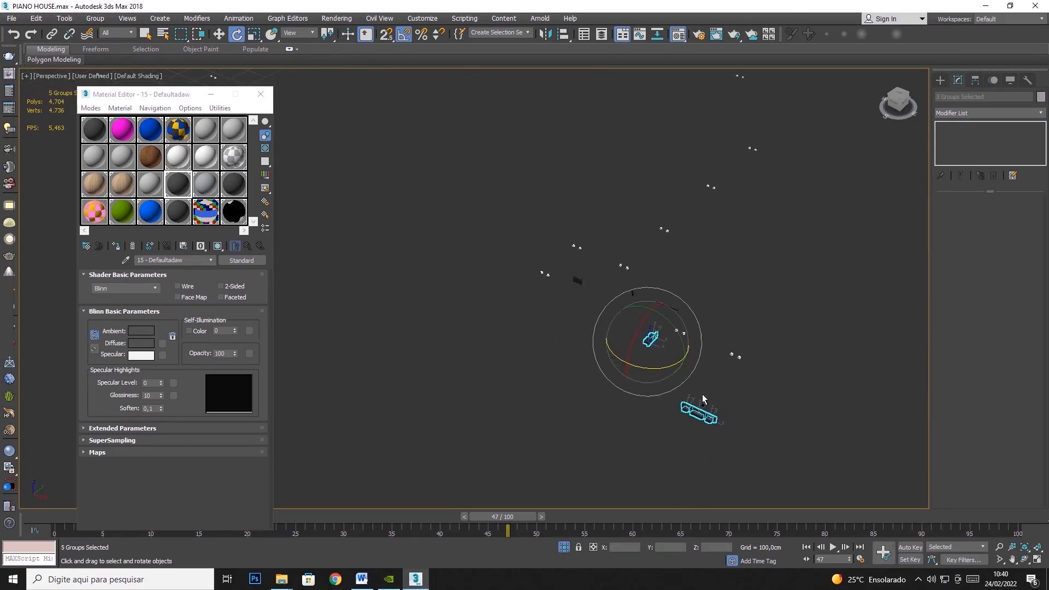
{"action": "left_click", "coordinate": [579, 281], "text": "ctrl"}
{"action": "scroll", "coordinate": [601, 285], "scroll_direction": "up", "scroll_amount": 6}
{"action": "left_click", "coordinate": [703, 311], "text": "ctrl"}
{"action": "left_click", "coordinate": [879, 371], "text": "ctrl"}
{"action": "left_click", "coordinate": [1040, 113]}
{"action": "scroll", "coordinate": [1010, 492], "scroll_direction": "down", "scroll_amount": 5}
{"action": "left_click", "coordinate": [973, 449]}
{"action": "left_click", "coordinate": [988, 254]}
{"action": "left_click", "coordinate": [977, 263]}
- Set the dark fixtures' mapping length, width and height to 100 cm and hide the selected groups
{"action": "double_click", "coordinate": [986, 297]}
{"action": "type", "text": "100"}
{"action": "key", "text": "Tab"}
{"action": "type", "text": "100"}
{"action": "key", "text": "Tab"}
{"action": "type", "text": "100"}
{"action": "key", "text": "Tab"}
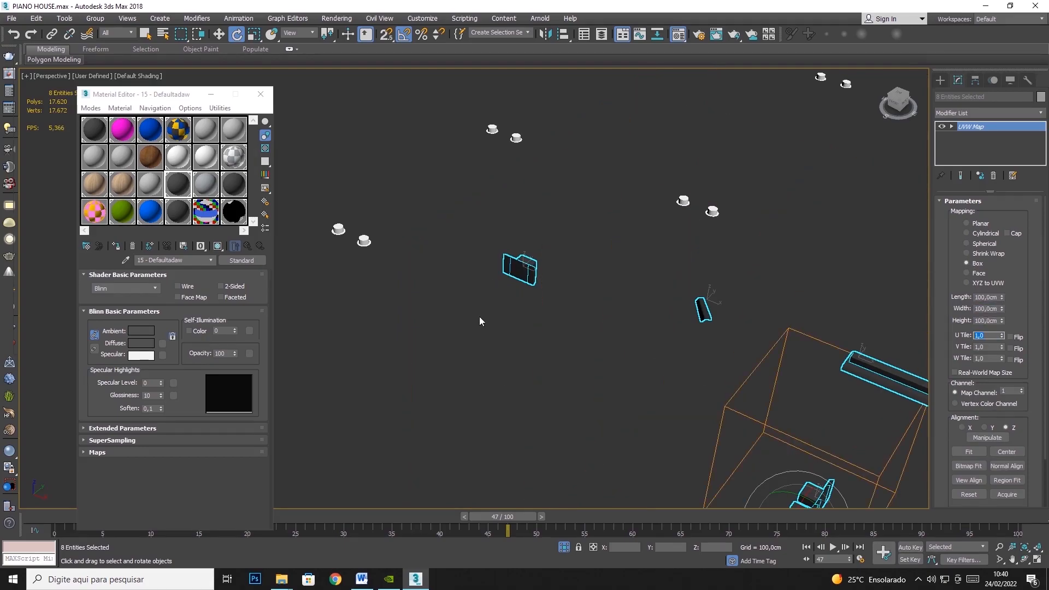
{"action": "left_click", "coordinate": [547, 226]}
- Select the FAZIOLI grand piano and hide it together with its keys, remaining parts and bench
{"action": "scroll", "coordinate": [537, 263], "scroll_direction": "down", "scroll_amount": 10}
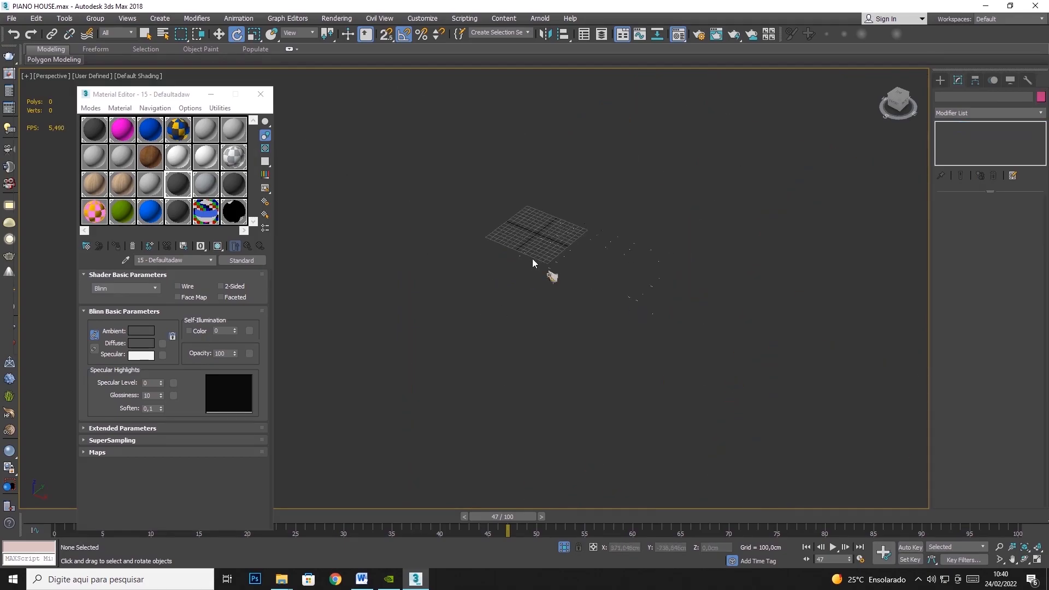
{"action": "scroll", "coordinate": [535, 264], "scroll_direction": "up", "scroll_amount": 6}
{"action": "left_click", "coordinate": [637, 287]}
{"action": "key", "text": "z"}
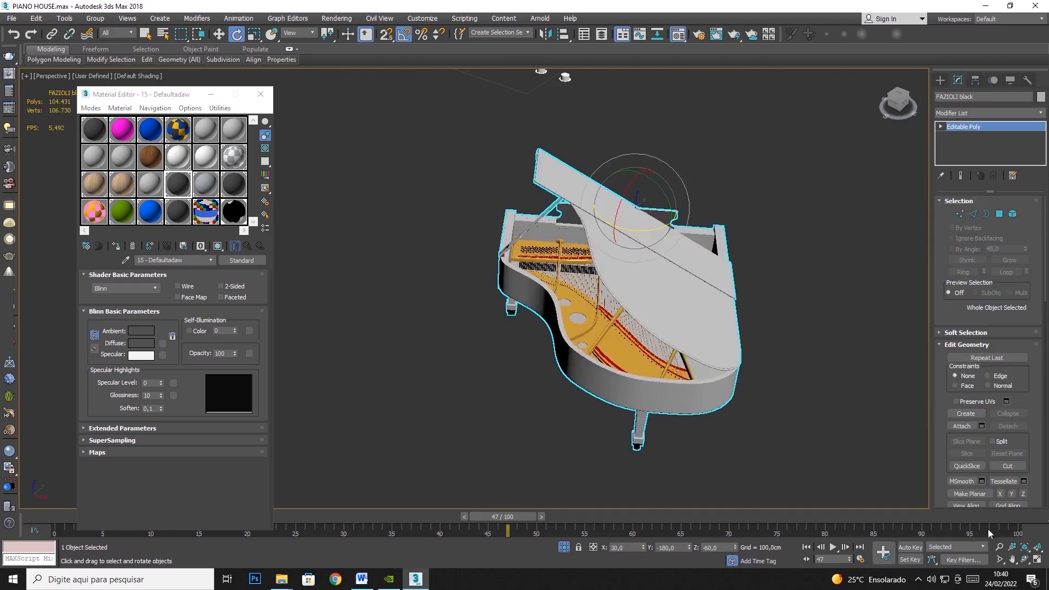
{"action": "left_click", "coordinate": [1025, 558]}
{"action": "left_click_drag", "start_coordinate": [458, 289], "coordinate": [443, 313]}
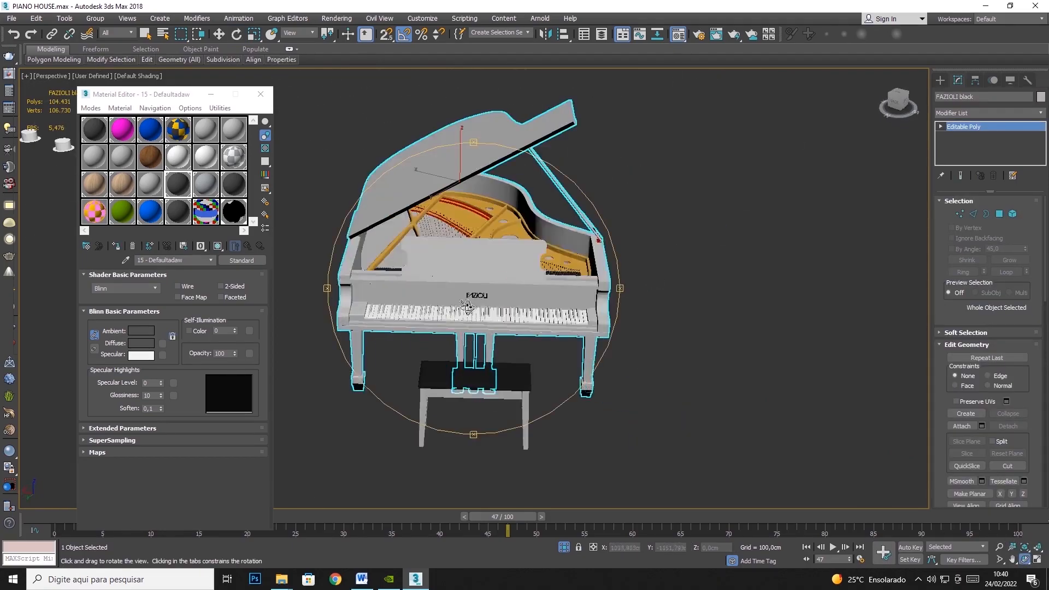
{"action": "scroll", "coordinate": [443, 312], "scroll_direction": "up", "scroll_amount": 5}
{"action": "left_click", "coordinate": [146, 34]}
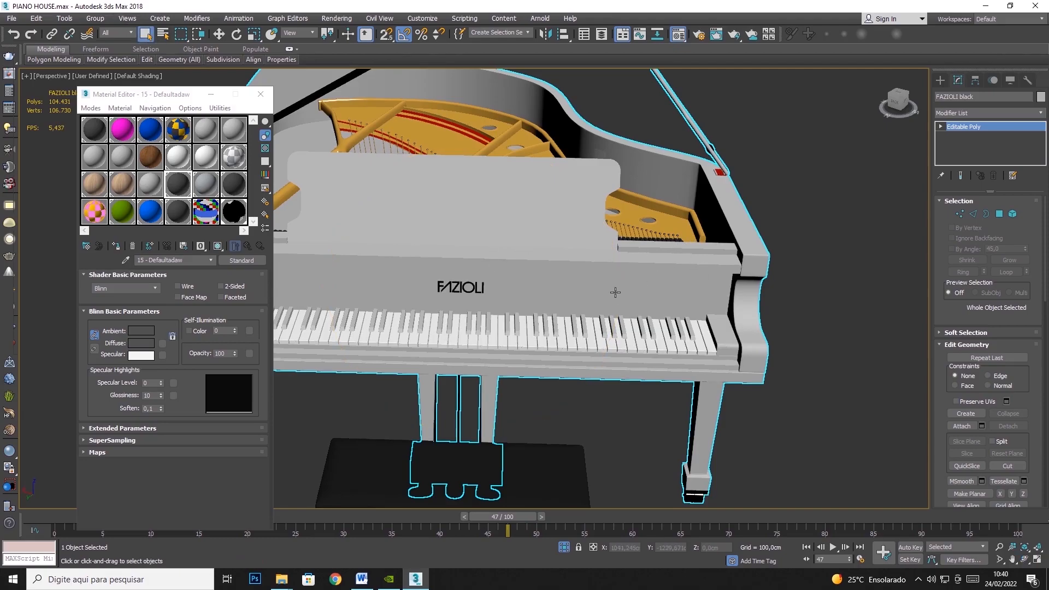
{"action": "right_click", "coordinate": [574, 293]}
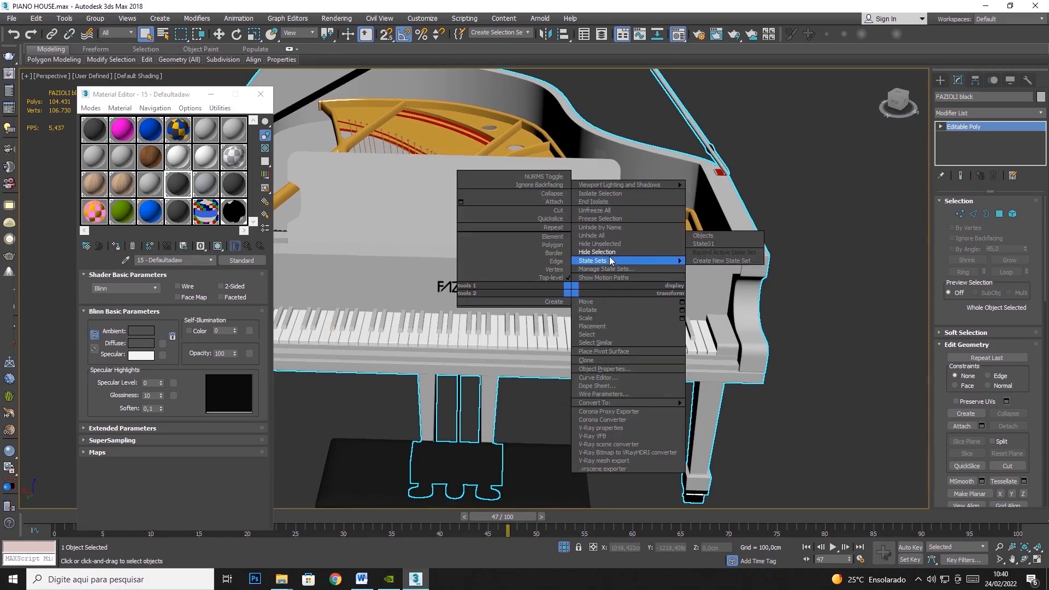
{"action": "left_click", "coordinate": [600, 271]}
{"action": "left_click", "coordinate": [560, 348]}
{"action": "right_click", "coordinate": [560, 348]}
{"action": "left_click", "coordinate": [611, 312]}
- Select the recessed ceiling spotlight group and examine a pair of its round fittings from below
{"action": "middle_click_drag", "start_coordinate": [599, 309], "coordinate": [580, 290], "text": "alt"}
{"action": "left_click", "coordinate": [483, 277]}
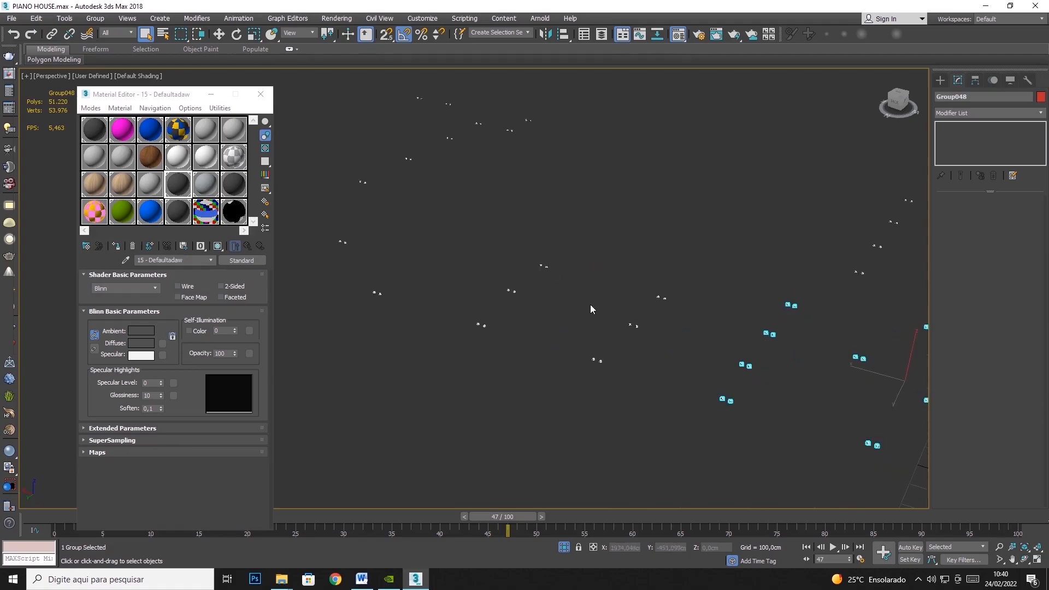
{"action": "left_click", "coordinate": [1025, 559]}
{"action": "left_click_drag", "start_coordinate": [590, 363], "coordinate": [664, 360]}
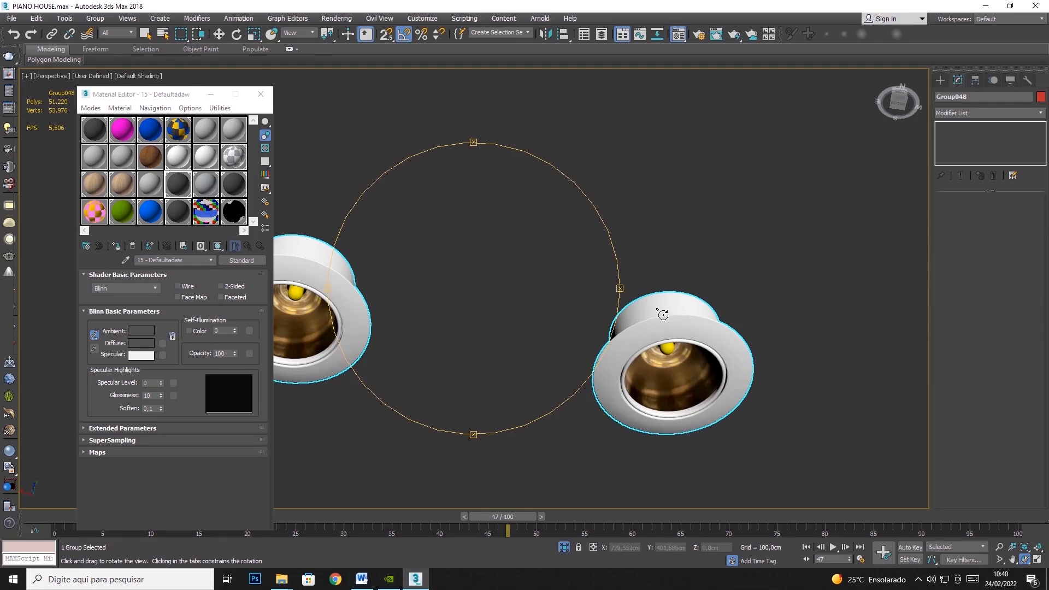
{"action": "scroll", "coordinate": [522, 325], "scroll_direction": "down", "scroll_amount": 8}
- Examine the box-shaped fixture with the round opening up close and clear the current selection
{"action": "left_click_drag", "start_coordinate": [522, 325], "coordinate": [476, 411]}
{"action": "scroll", "coordinate": [657, 287], "scroll_direction": "up", "scroll_amount": 9}
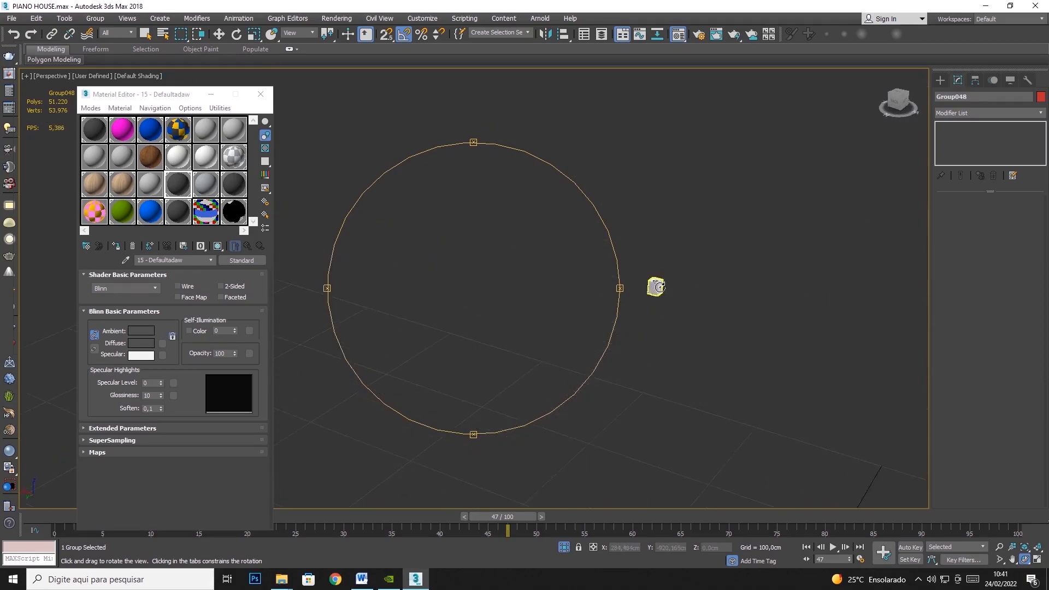
{"action": "scroll", "coordinate": [653, 289], "scroll_direction": "down", "scroll_amount": 4}
{"action": "scroll", "coordinate": [676, 297], "scroll_direction": "up", "scroll_amount": 8}
{"action": "scroll", "coordinate": [614, 173], "scroll_direction": "up", "scroll_amount": 6}
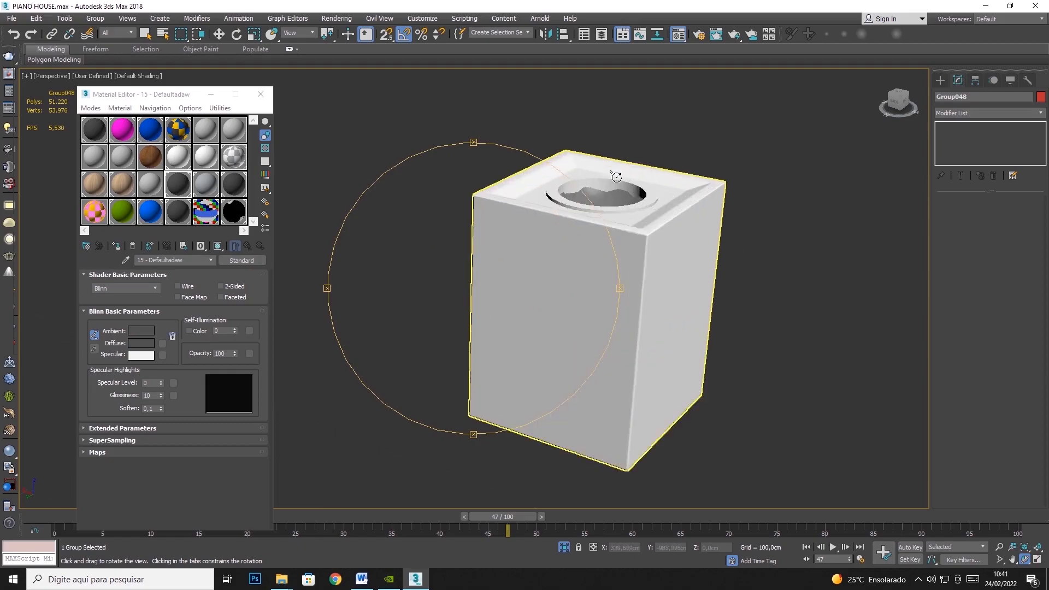
{"action": "scroll", "coordinate": [617, 189], "scroll_direction": "down", "scroll_amount": 15}
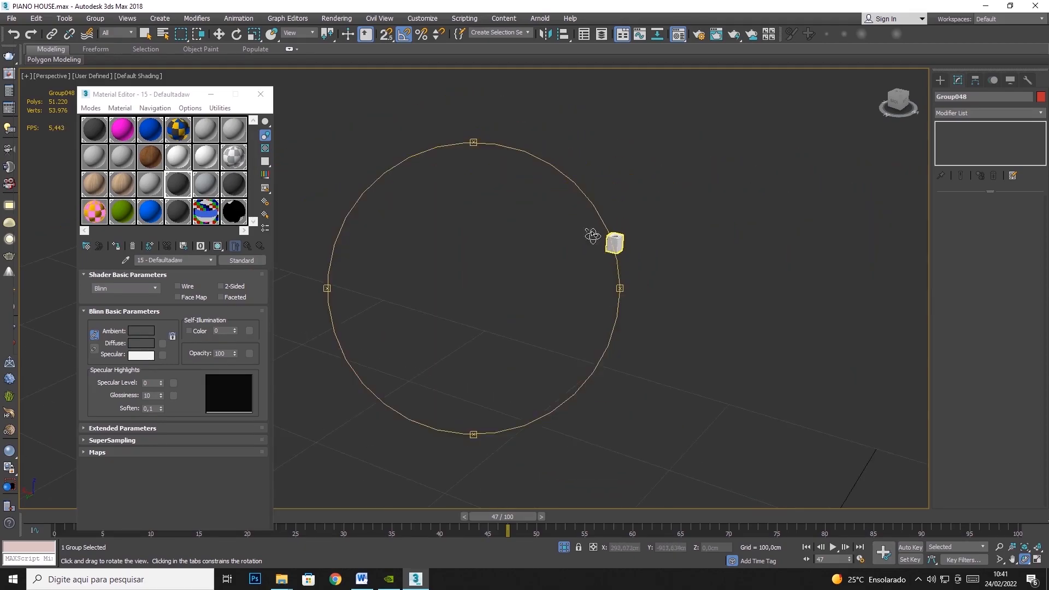
{"action": "key", "text": "q"}
{"action": "left_click", "coordinate": [430, 161]}
{"action": "scroll", "coordinate": [704, 303], "scroll_direction": "down", "scroll_amount": 10}
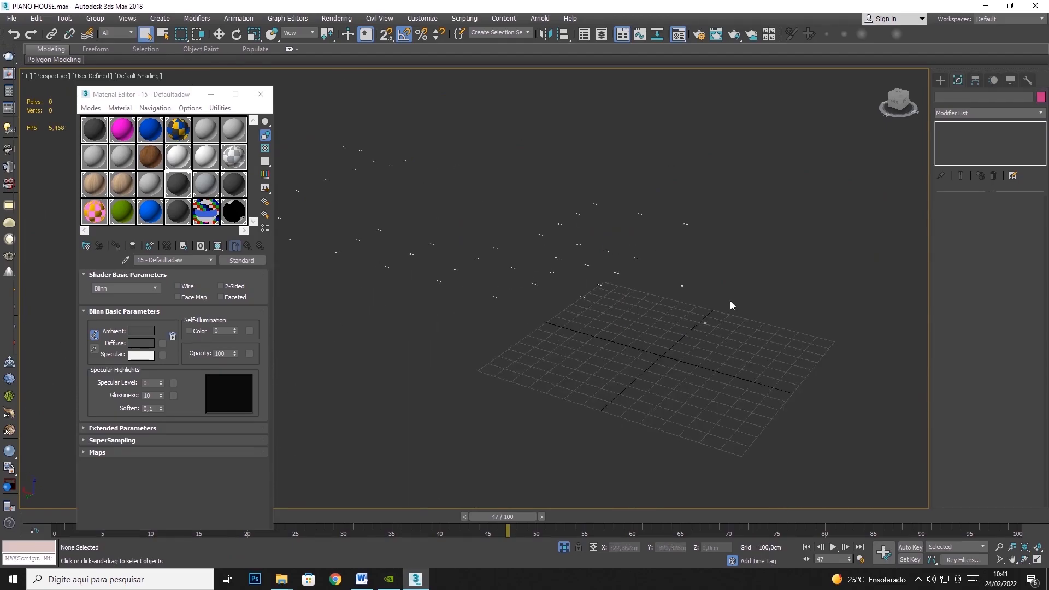